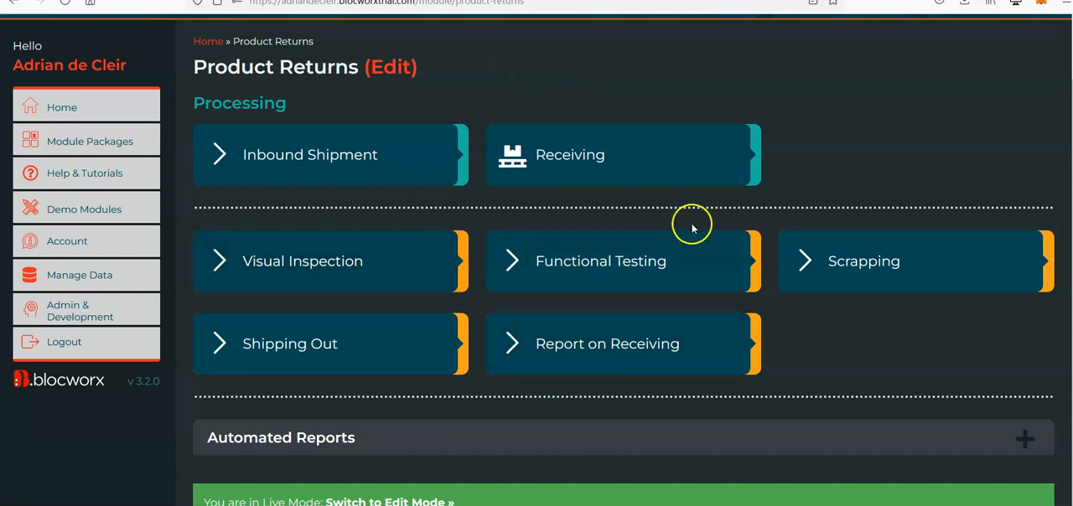
In Functional Testing, try submitting a copy of the listed serial number with its last three characters replaced by fsd.
click(549, 278)
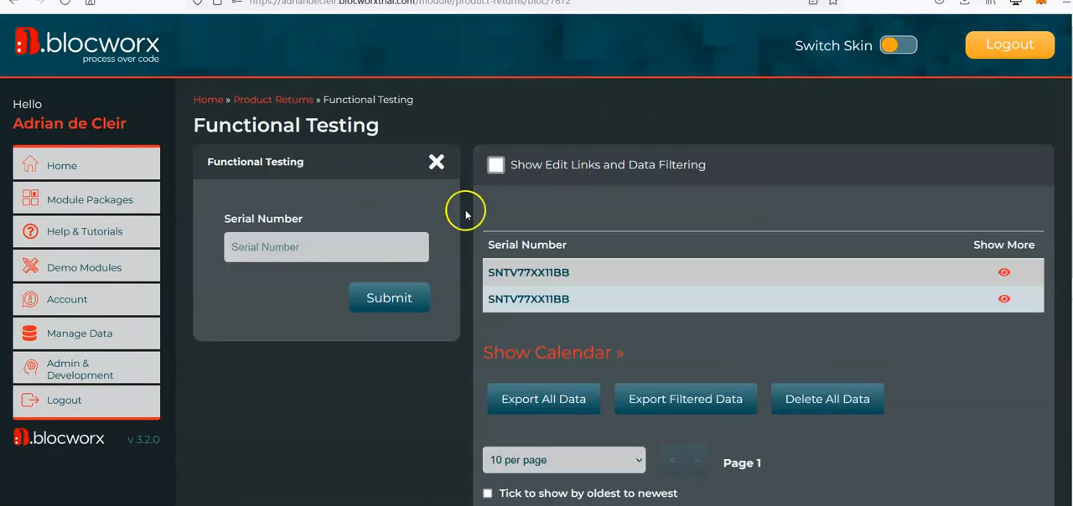
double_click(543, 273)
key(ctrl+c)
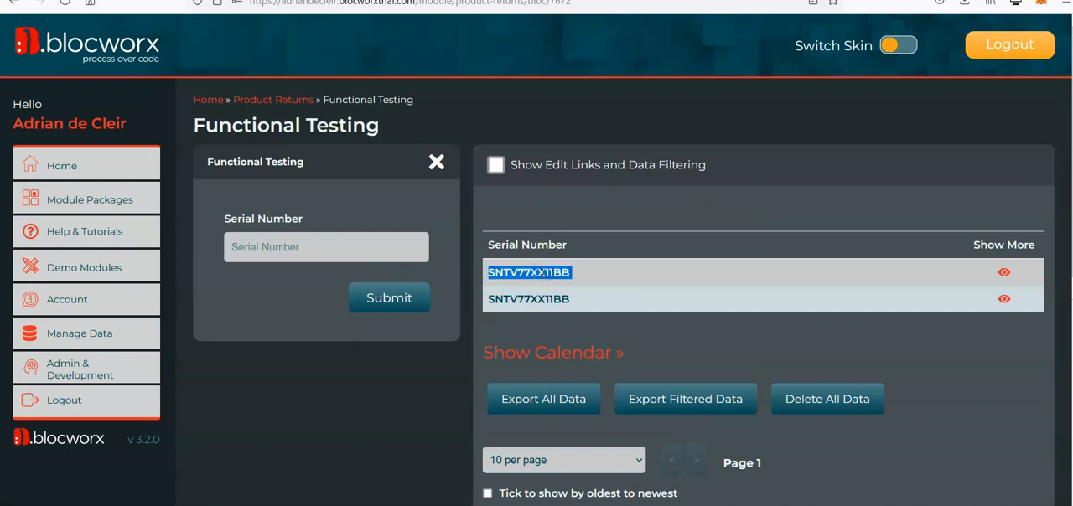
click(378, 236)
key(ctrl+v)
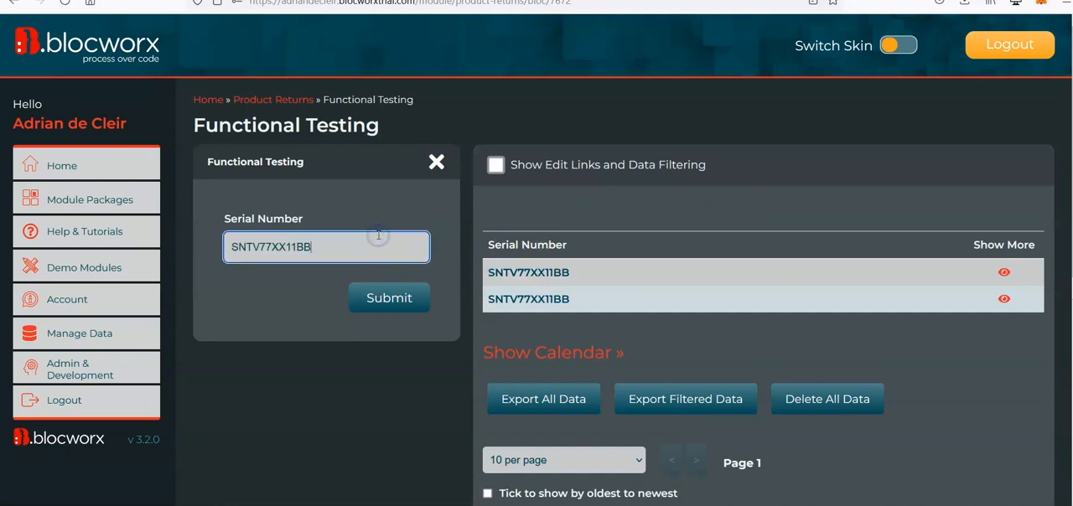
key(BackSpace)
key(BackSpace)
key(BackSpace)
key(BackSpace)
text(fsd)
key(Return)
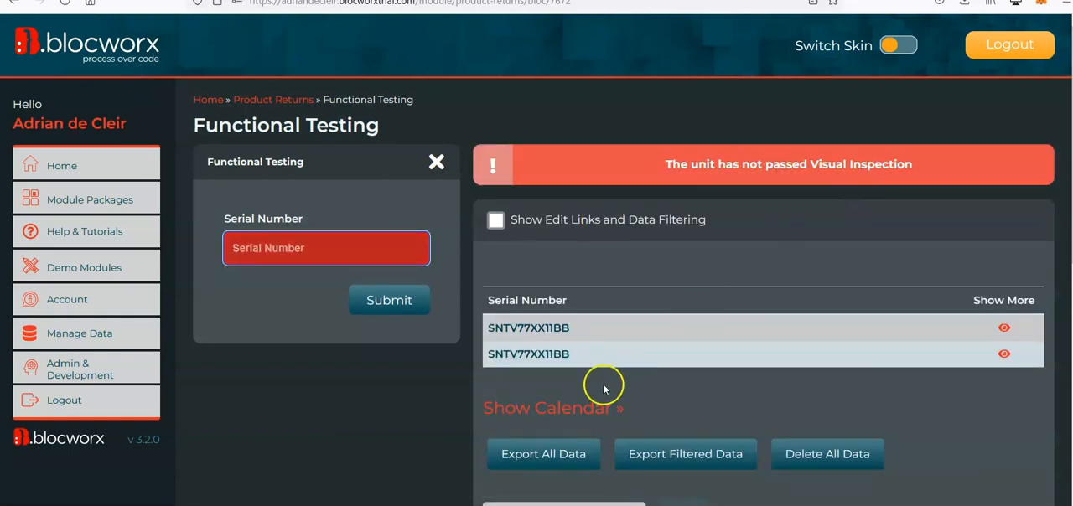
Switch the Functional Testing bloc to edit mode and show the field rules of its Serial Number field.
scroll(605, 386, down, 5)
click(424, 502)
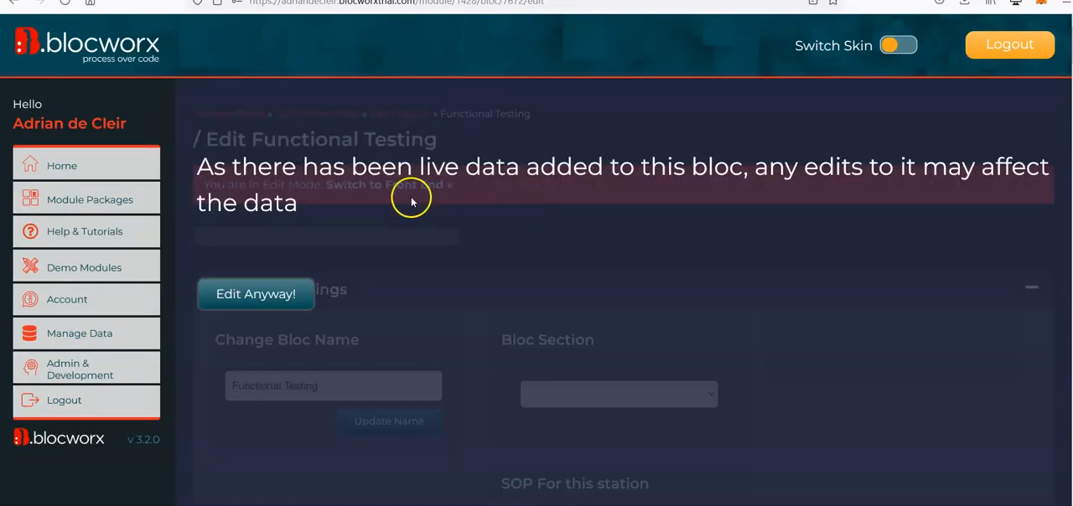
click(274, 293)
scroll(587, 248, down, 2)
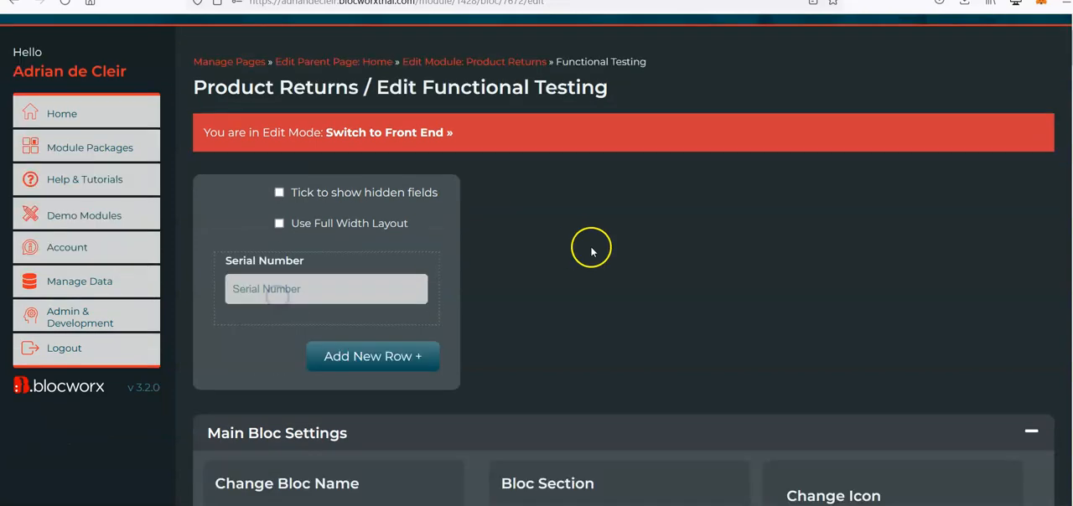
mouse_move(360, 256)
click(360, 311)
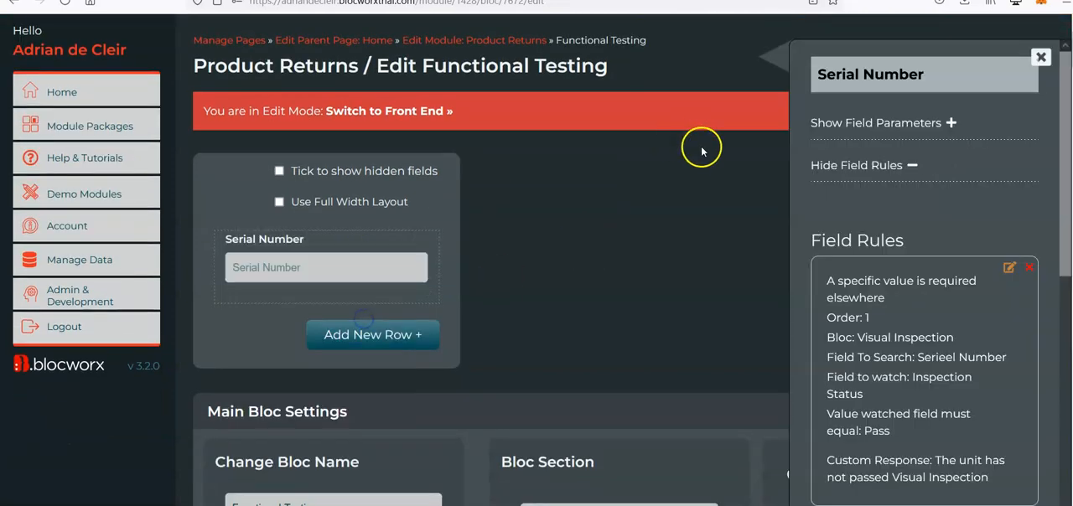
scroll(864, 231, down, 5)
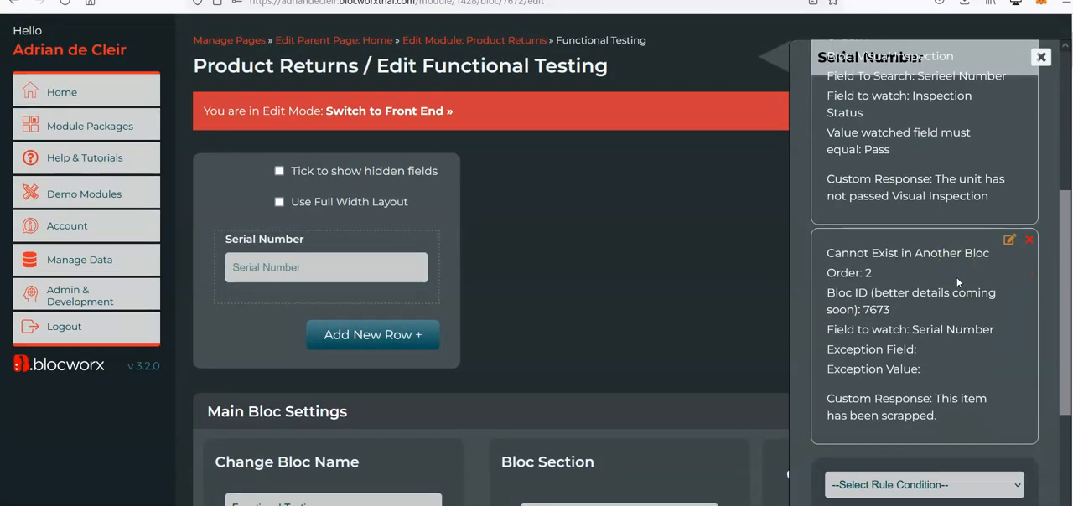
Delete both Serial Number rules: the required Visual Inspection value and the one barring items that exist in another bloc.
scroll(957, 276, up, 1)
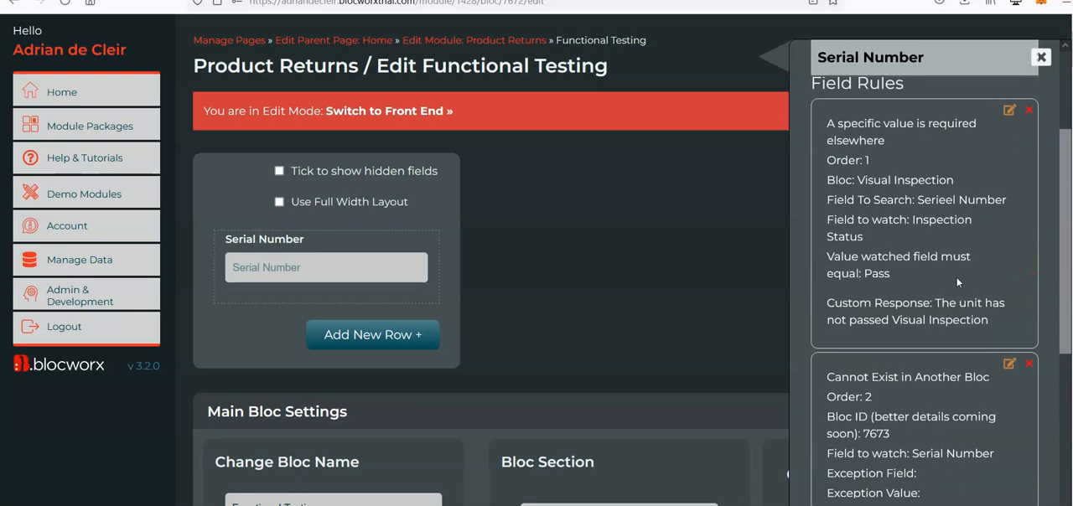
click(1031, 116)
click(604, 300)
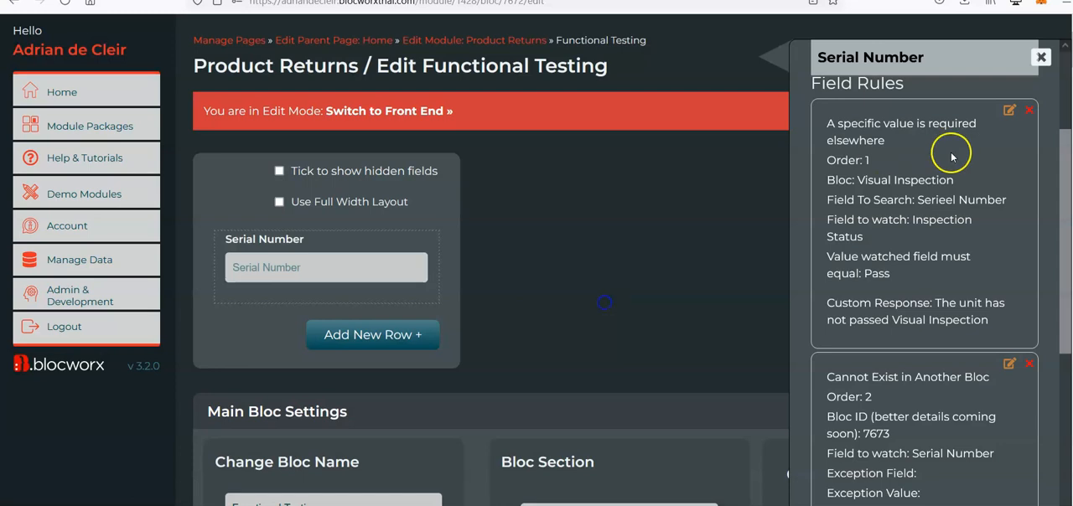
click(1029, 110)
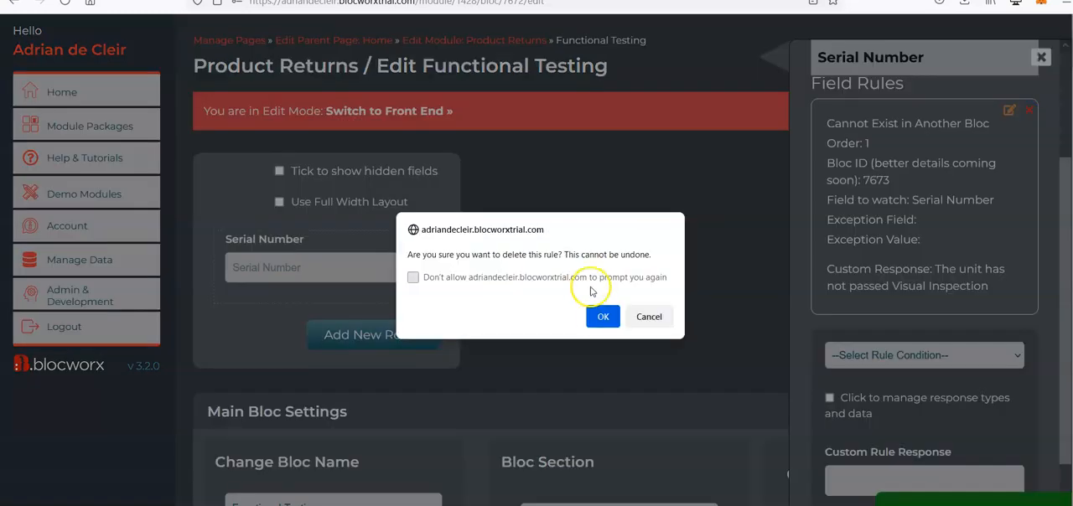
click(601, 316)
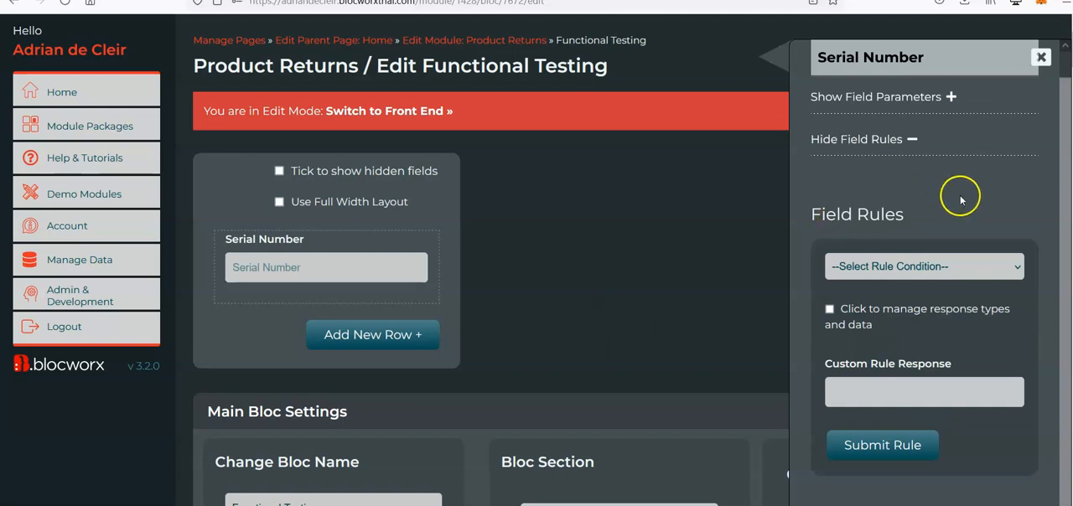
Review the rule conditions available for the Serial Number field.
scroll(958, 197, down, 3)
scroll(691, 227, up, 4)
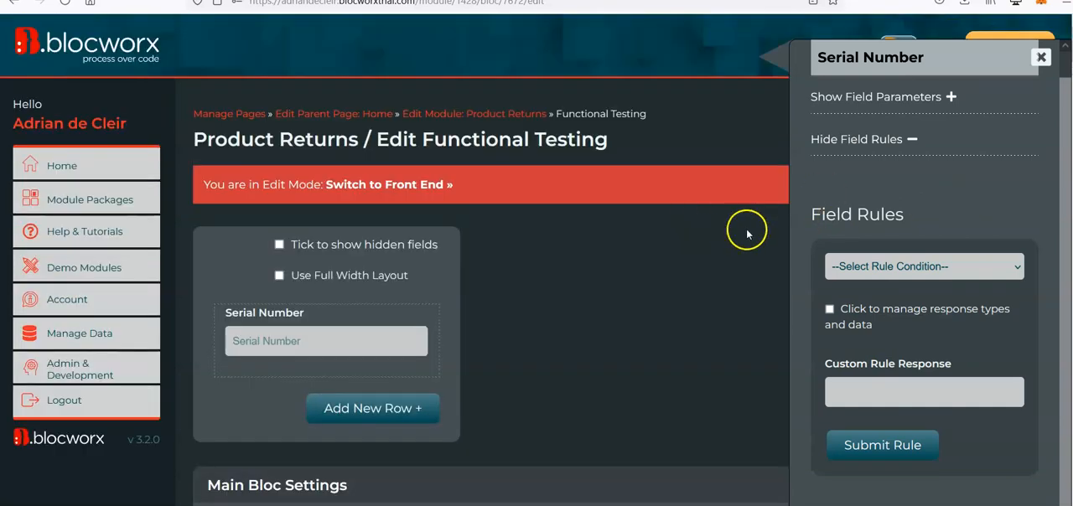
click(958, 255)
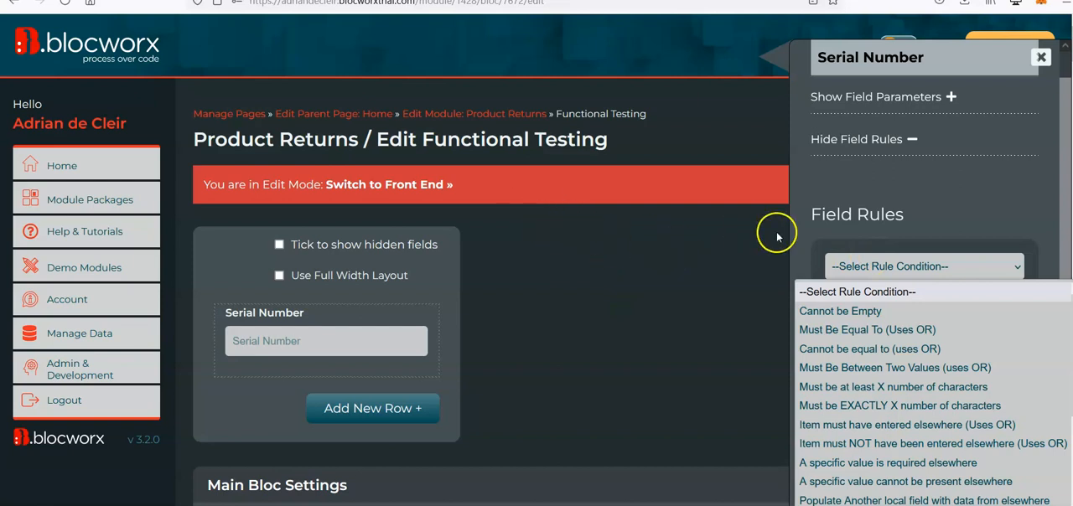
click(884, 238)
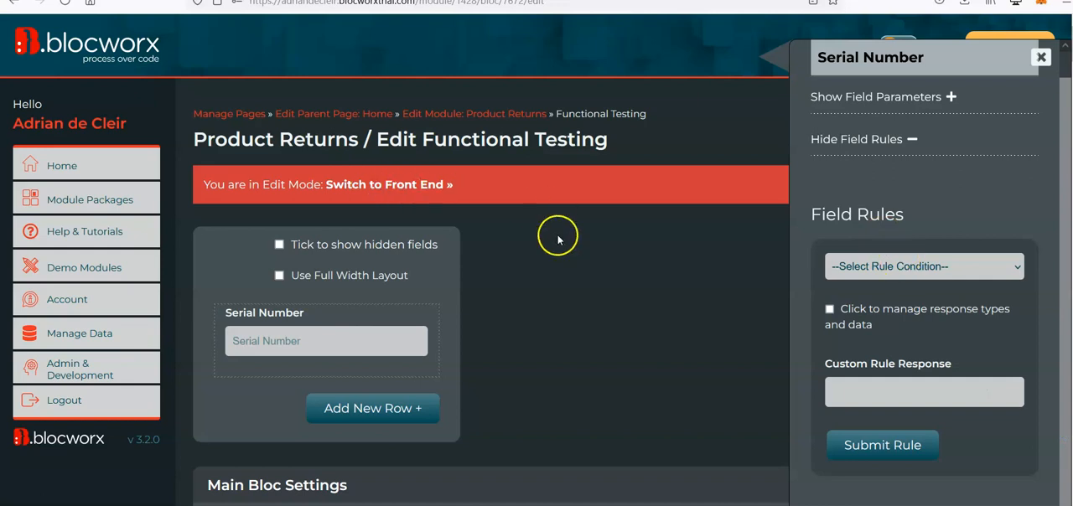
Return the Functional Testing bloc to its front end and open the form for deleting all its data.
scroll(557, 239, down, 1)
scroll(508, 283, down, 2)
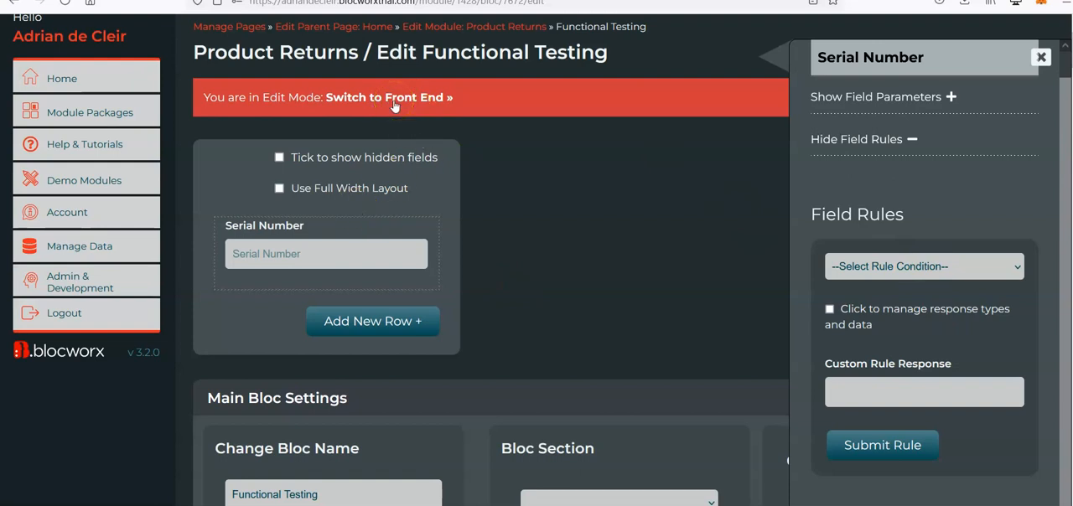
click(420, 106)
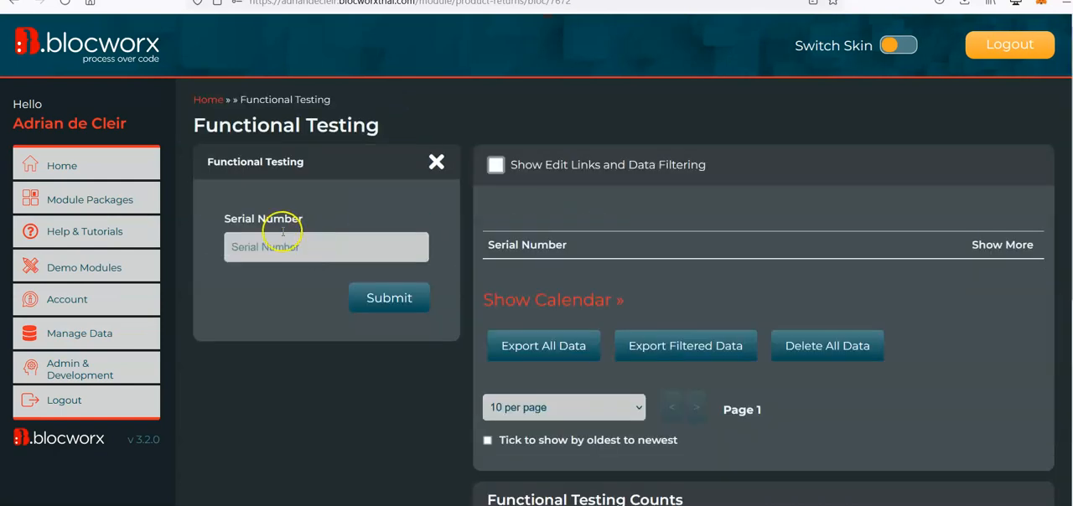
click(294, 243)
scroll(581, 383, down, 1)
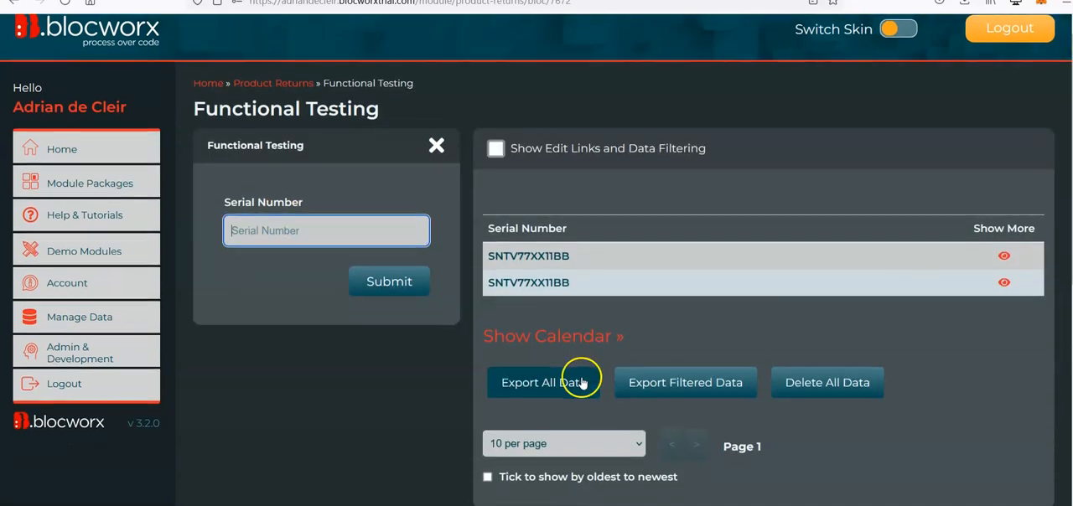
click(792, 385)
scroll(701, 369, down, 3)
Enter DELETEALLDATA as the confirmation text for deleting the bloc's data.
click(663, 380)
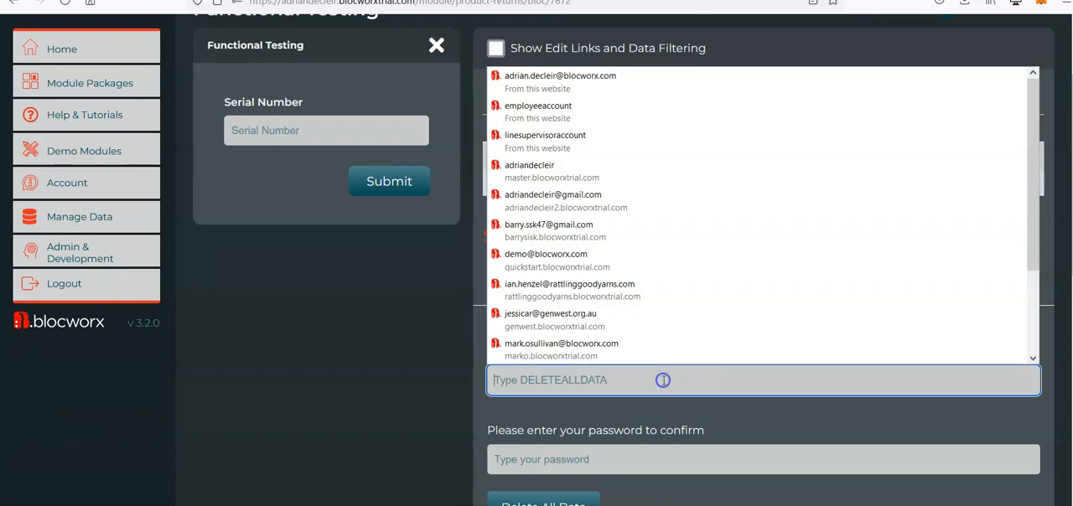
text(DETLE)
key(BackSpace)
key(BackSpace)
text(LETE)
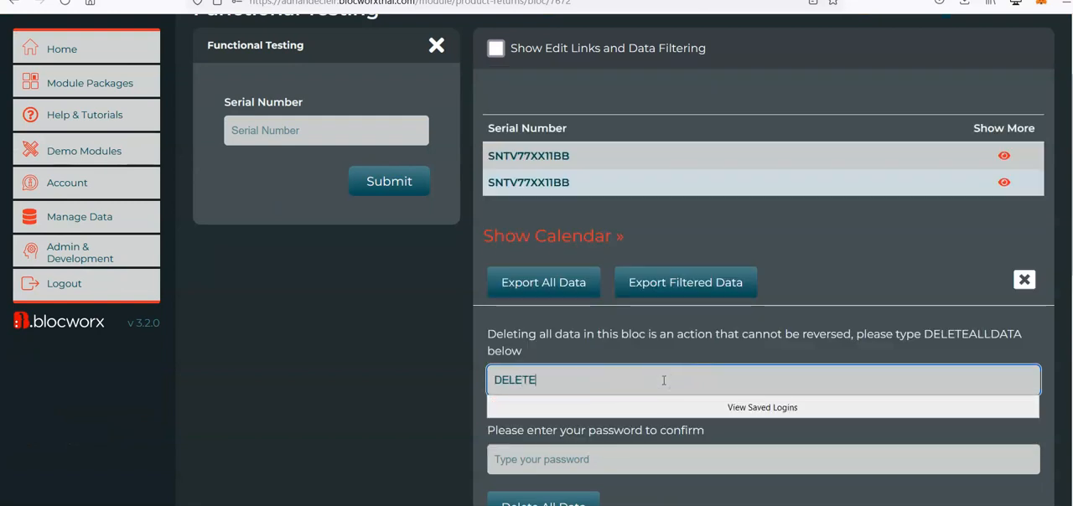
text(ALLDATA)
key(Tab)
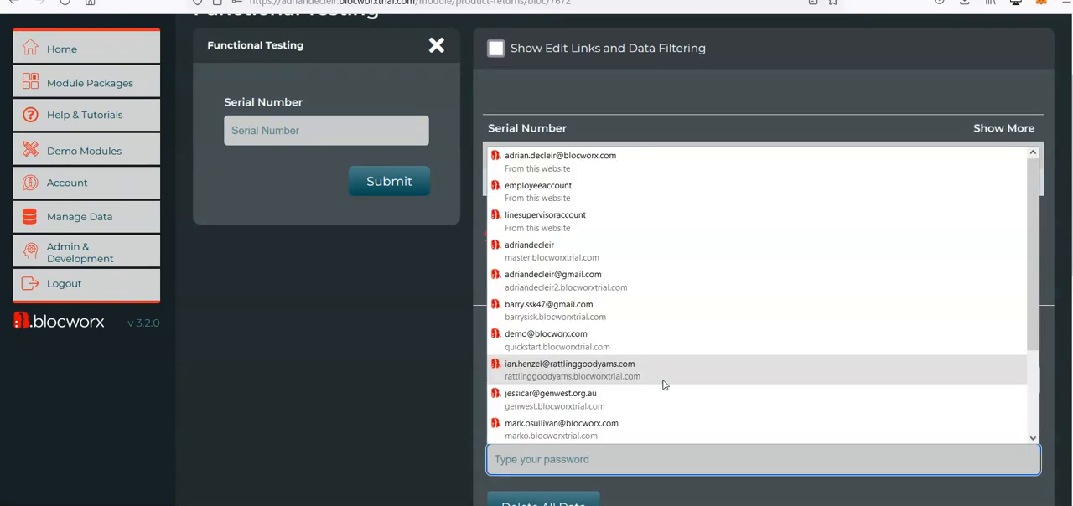
Fill in the account password from the saved login and confirm deleting all Functional Testing data.
click(570, 157)
scroll(566, 210, down, 1)
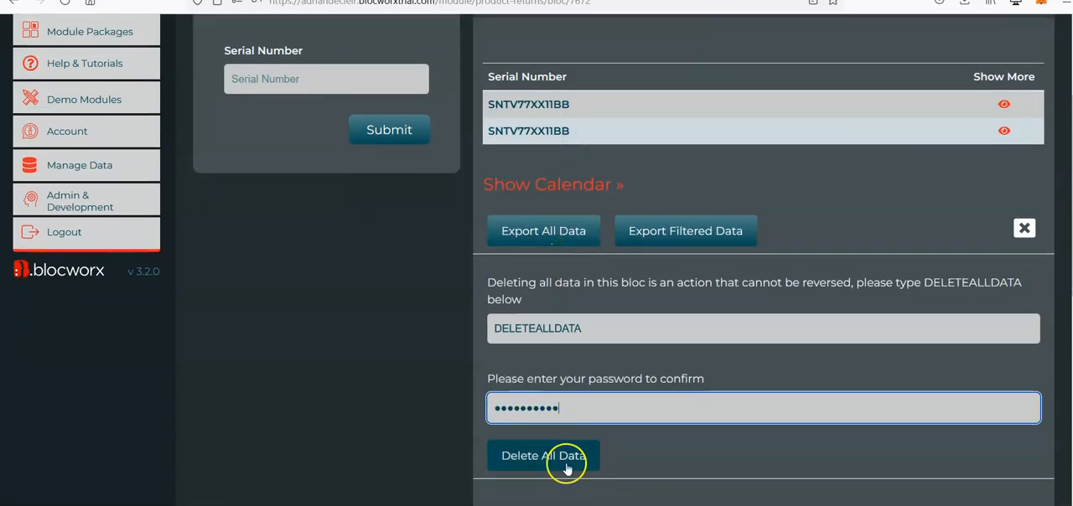
click(565, 459)
click(603, 300)
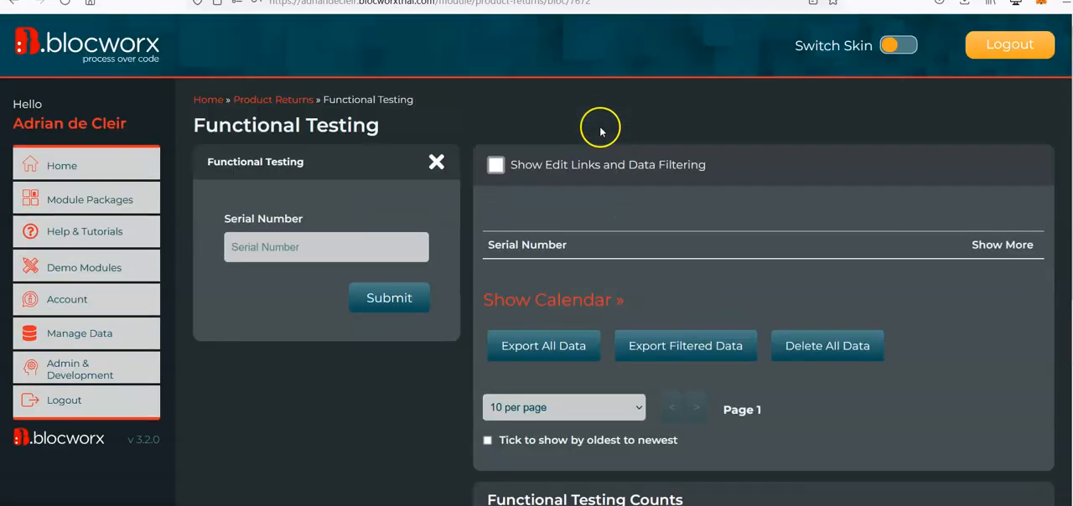
Enter the serial number SNJJ4S90384 in Functional Testing, copy it for reuse and submit it.
click(355, 249)
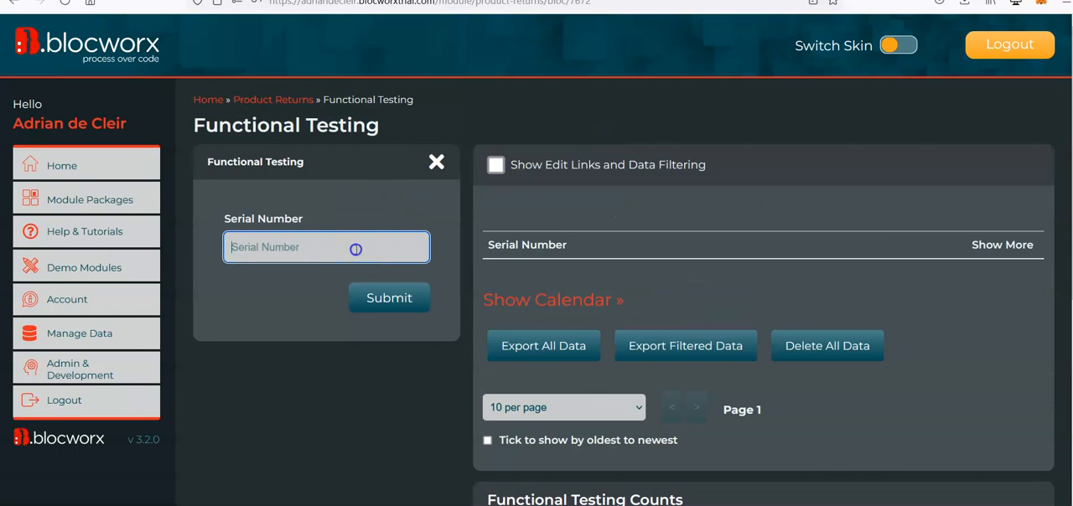
text(SN)
drag(332, 245, 174, 257)
key(ctrl+c)
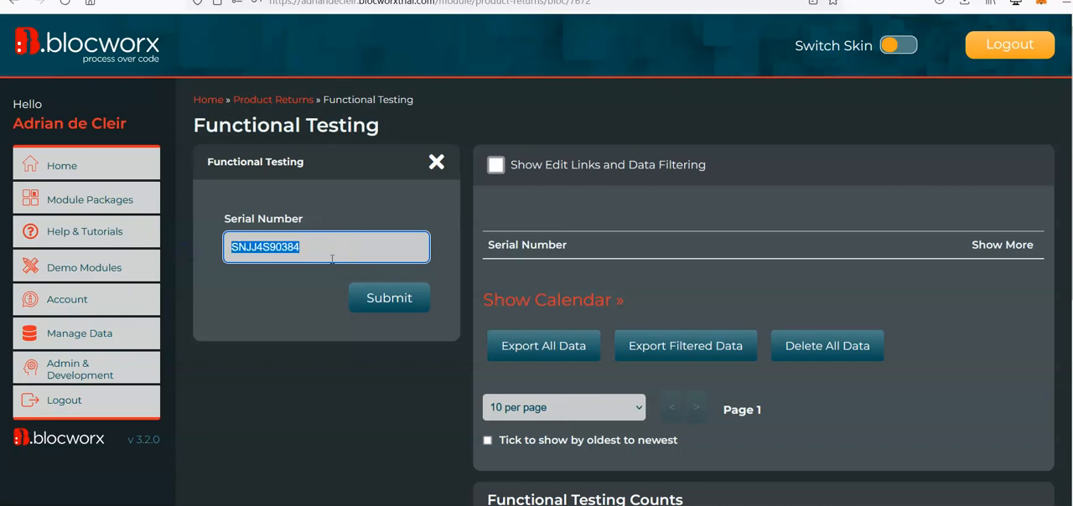
click(372, 298)
click(300, 248)
key(ctrl+v)
key(BackSpace)
text(3)
key(Tab)
click(331, 248)
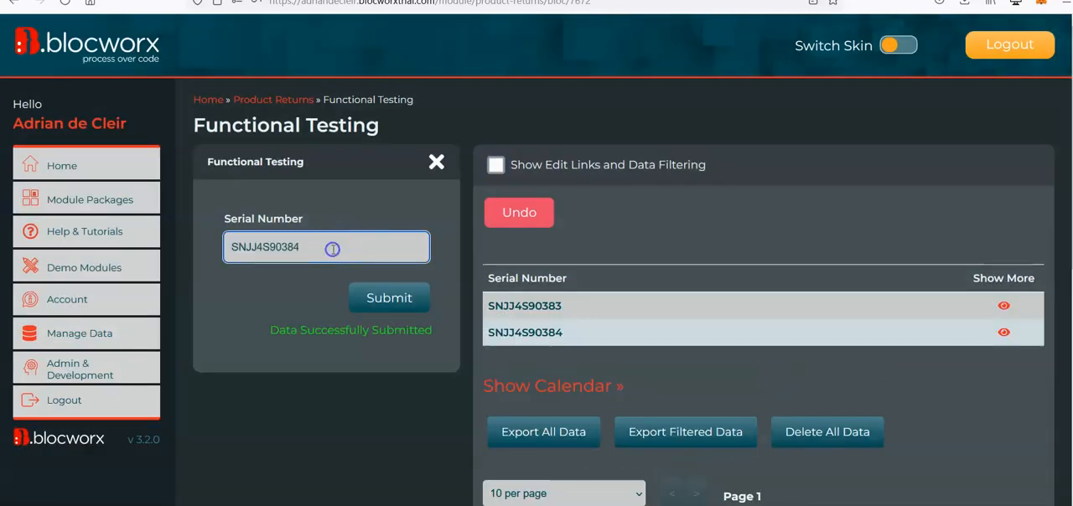
key(ctrl+v)
key(Tab)
click(314, 249)
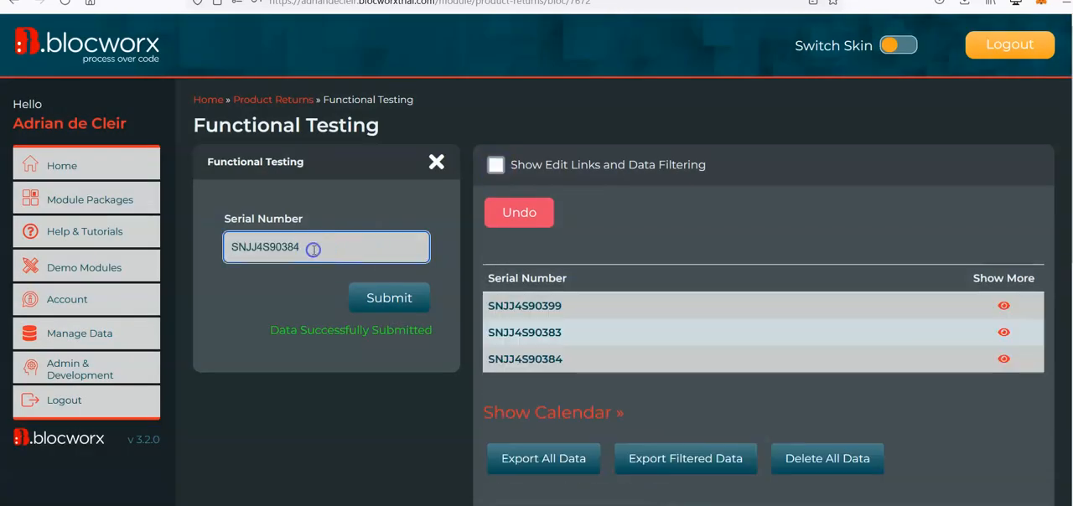
key(ctrl+v)
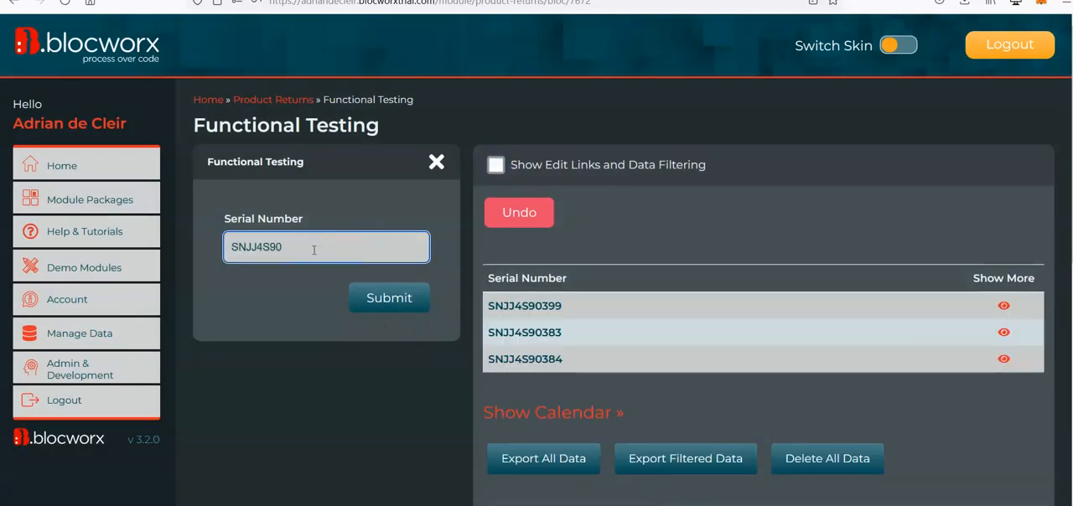
text(7)
key(Return)
click(310, 252)
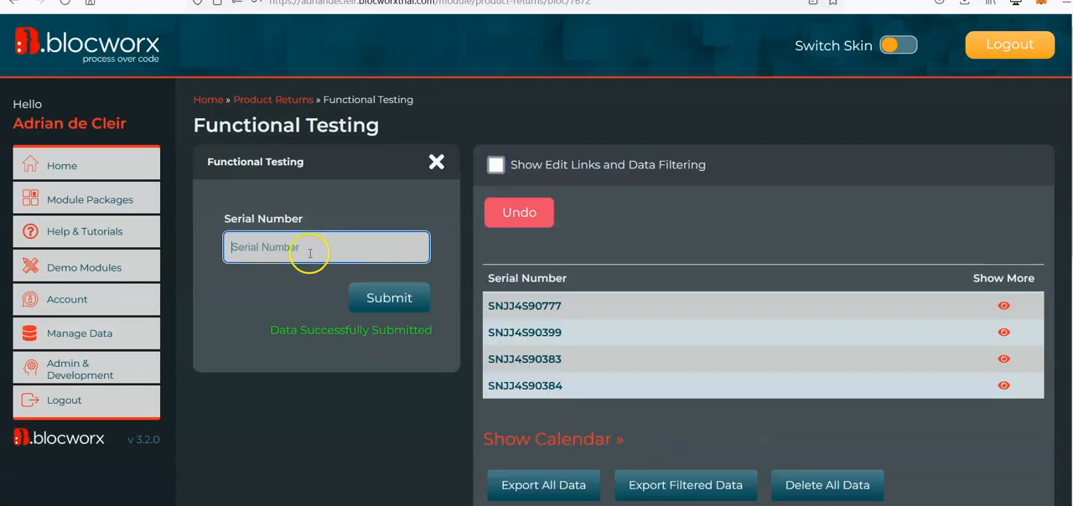
click(335, 254)
key(ctrl+v)
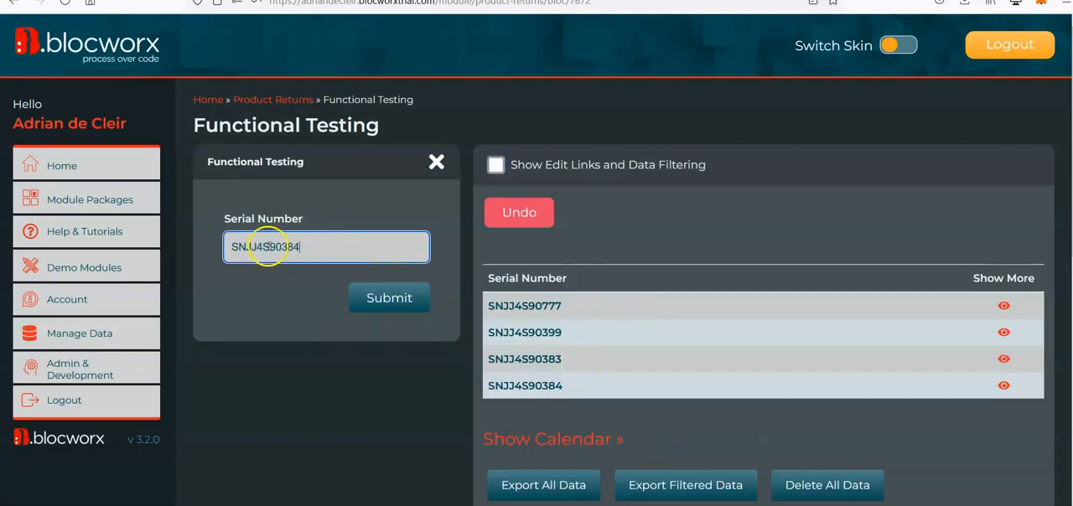
click(261, 246)
key(BackSpace)
text(5)
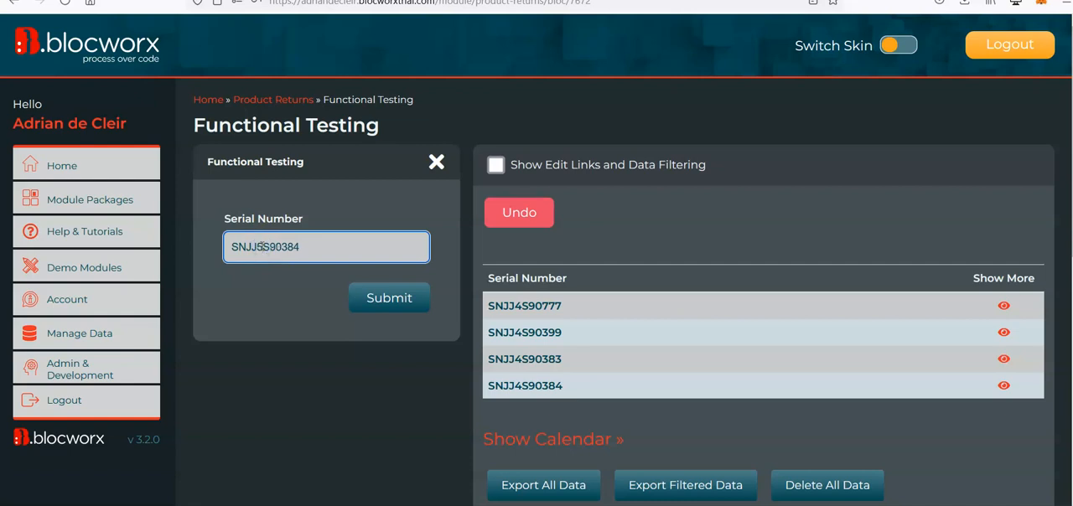
drag(351, 249, 206, 245)
key(ctrl+c)
click(373, 299)
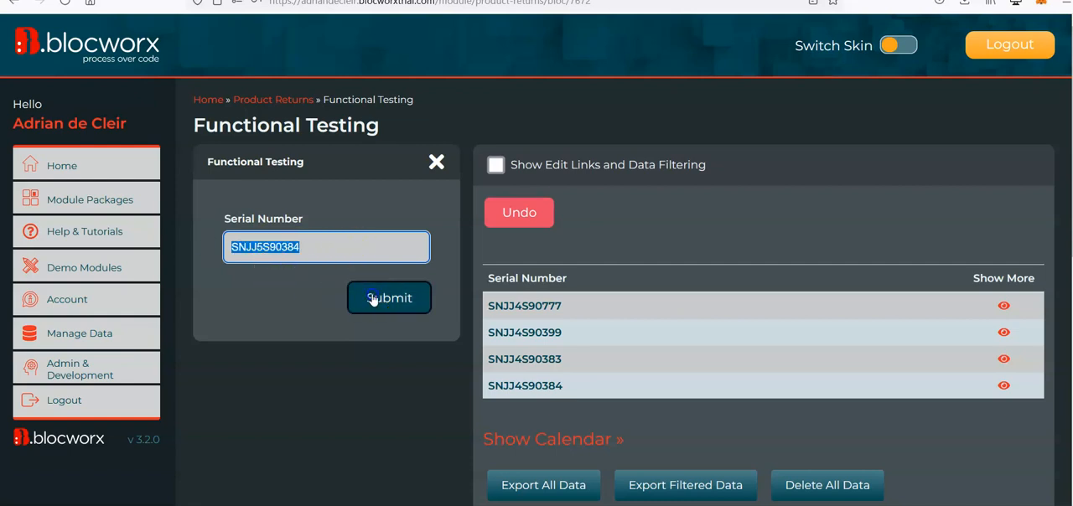
Alter the ending of the newly copied serial number and submit it as SNJJ5S90311.
key(ctrl+v)
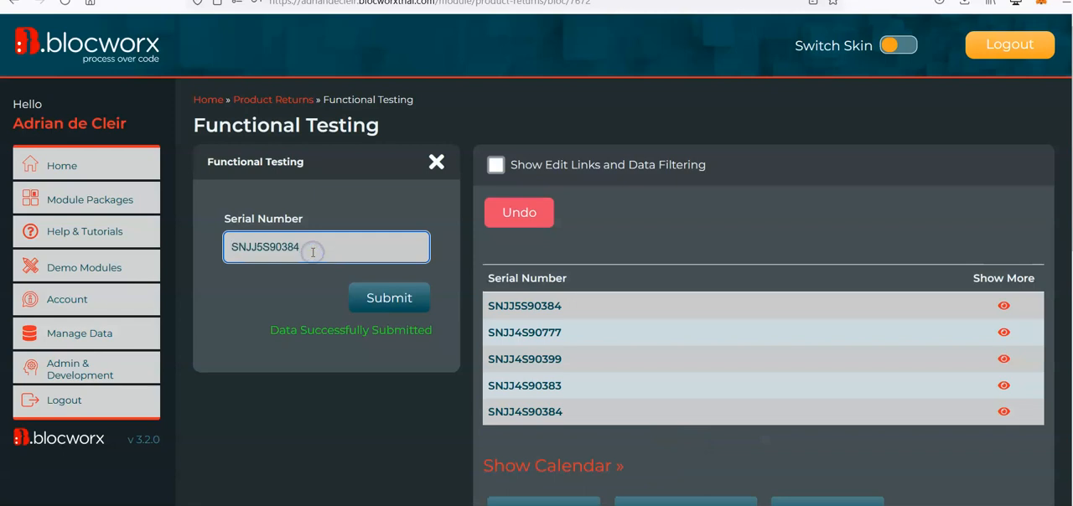
key(BackSpace)
text(11)
key(Return)
click(321, 253)
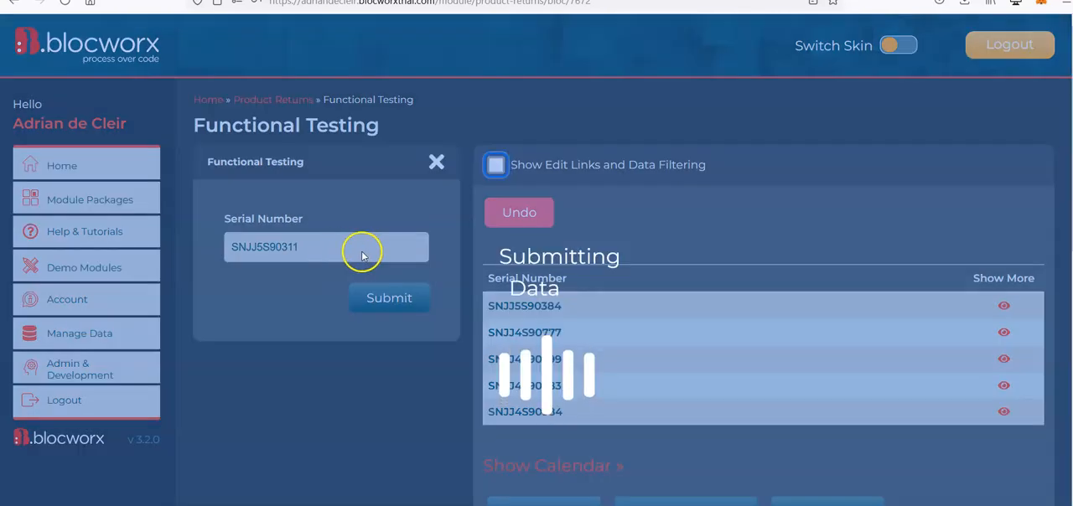
key(ctrl+v)
key(BackSpace)
key(BackSpace)
key(BackSpace)
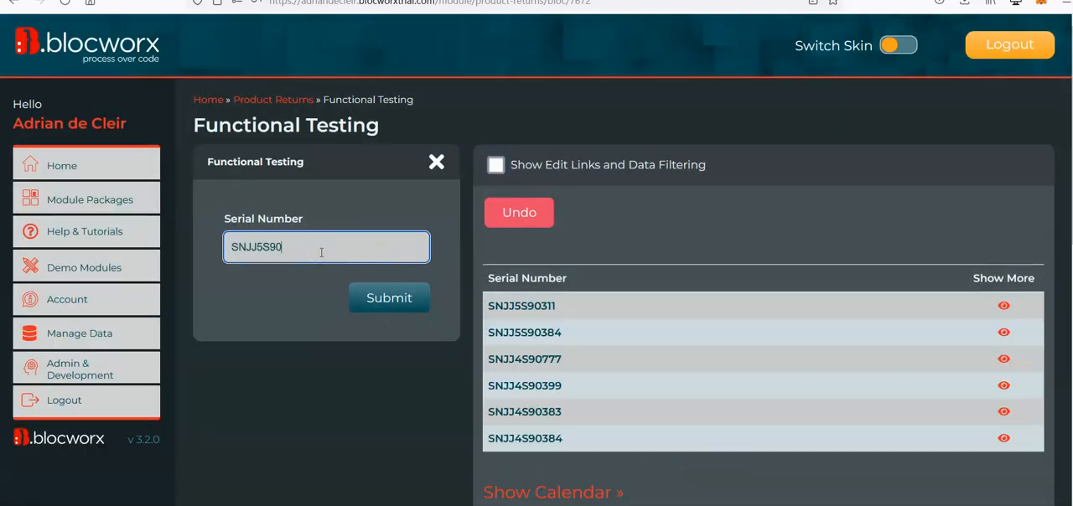
key(Return)
click(359, 249)
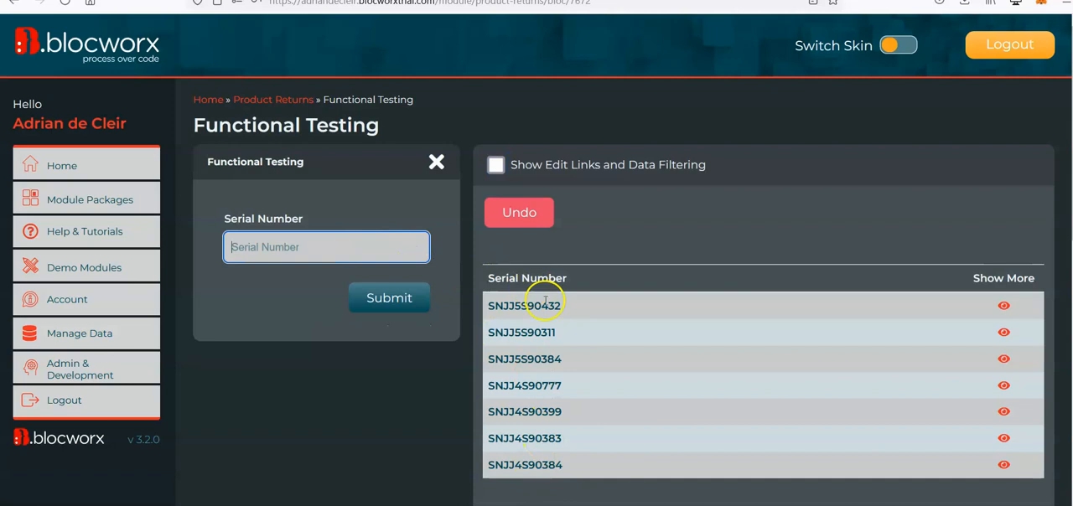
Examine the submitted serial numbers, comparing the embedded JJ5S and JJ4S codes.
scroll(545, 333, down, 1)
scroll(533, 328, up, 1)
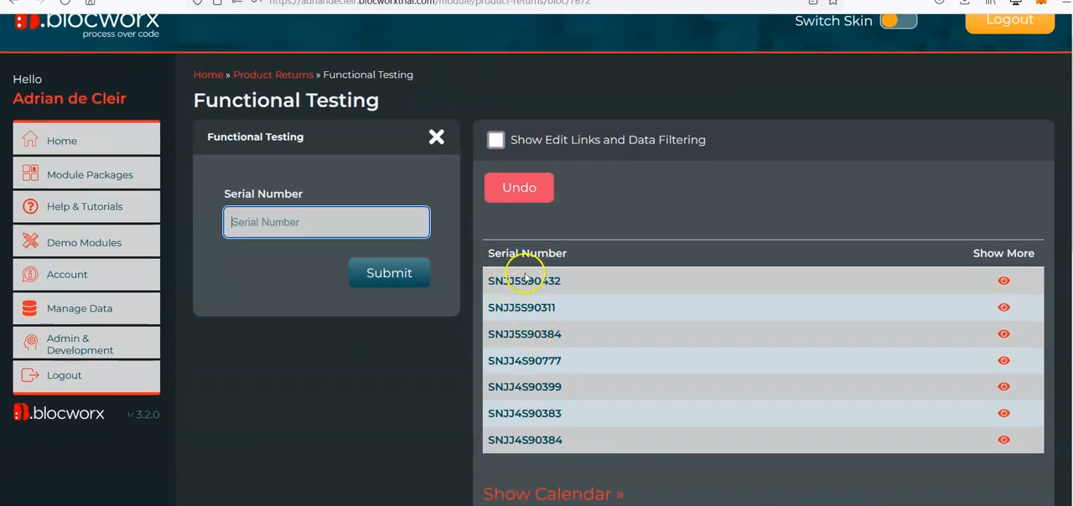
click(518, 282)
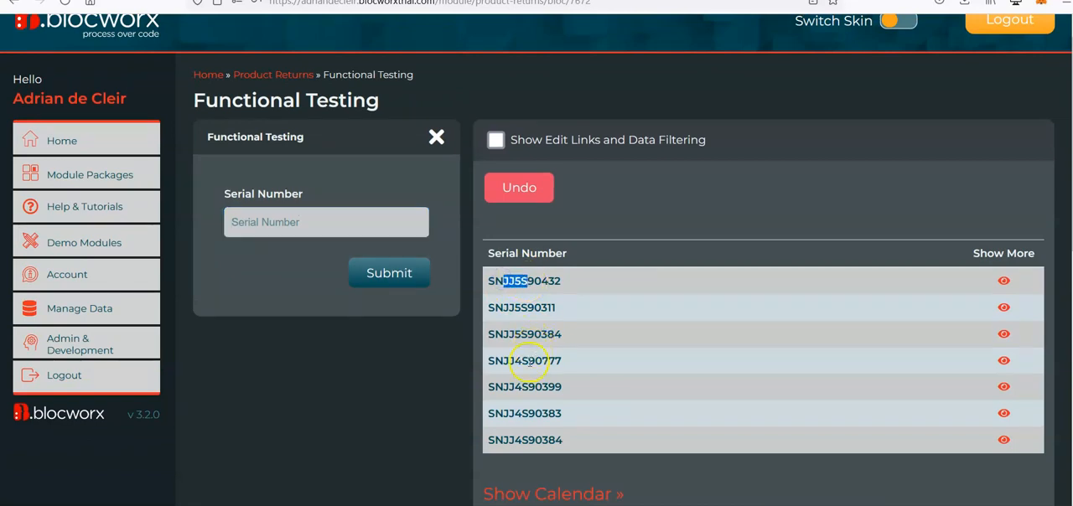
drag(529, 361, 506, 362)
scroll(566, 368, up, 1)
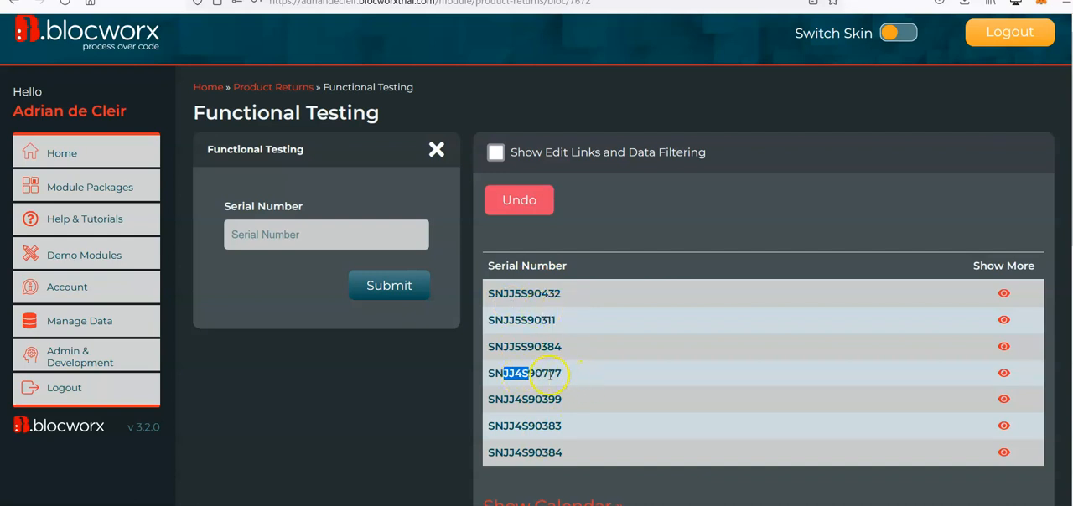
Switch the Functional Testing bloc to edit mode and choose to edit it despite its live data.
scroll(612, 392, down, 10)
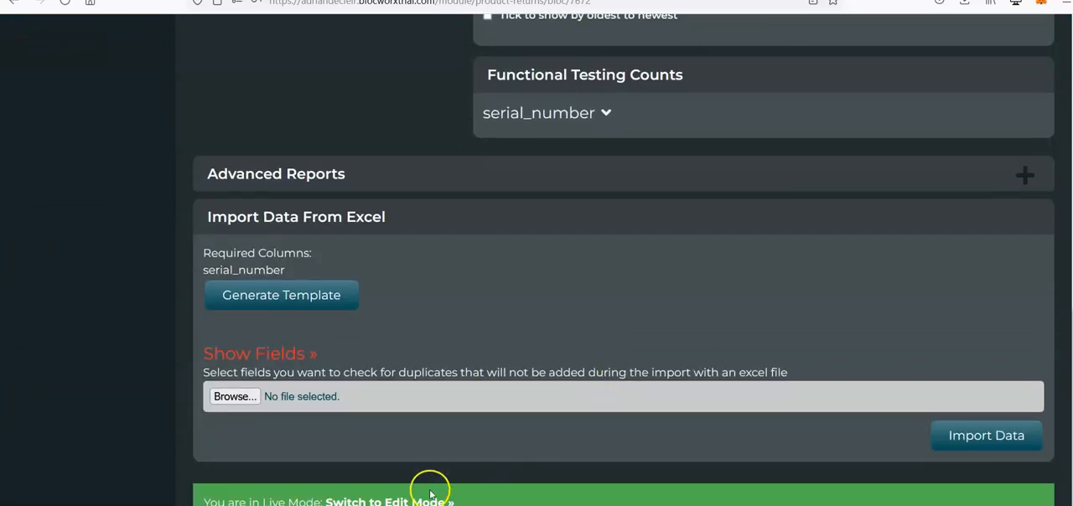
click(428, 501)
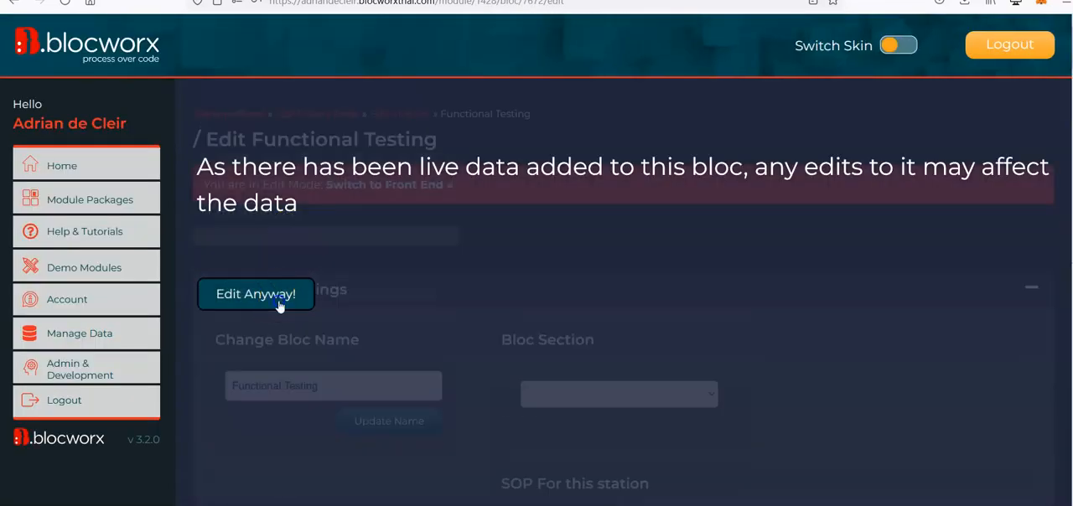
click(279, 300)
Add a mixed-case text field named Product Type to the bloc.
scroll(672, 224, down, 3)
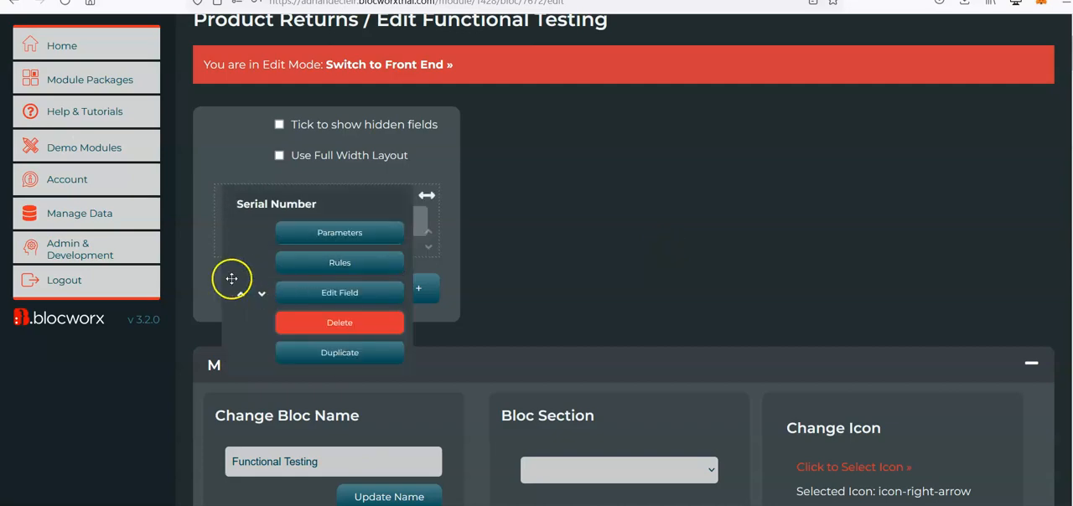
click(258, 255)
click(305, 132)
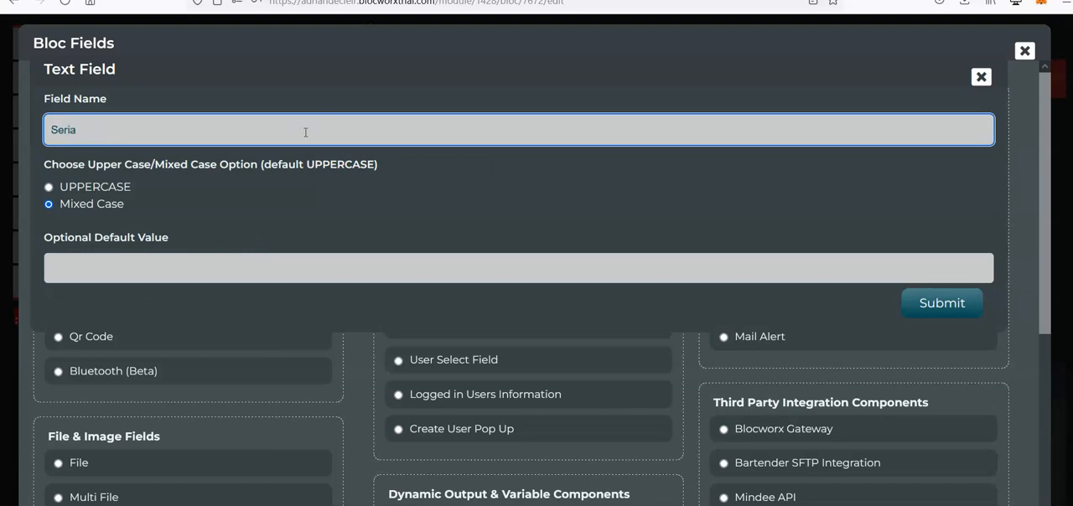
text(S)
key(BackSpace)
text(Product Type)
click(941, 302)
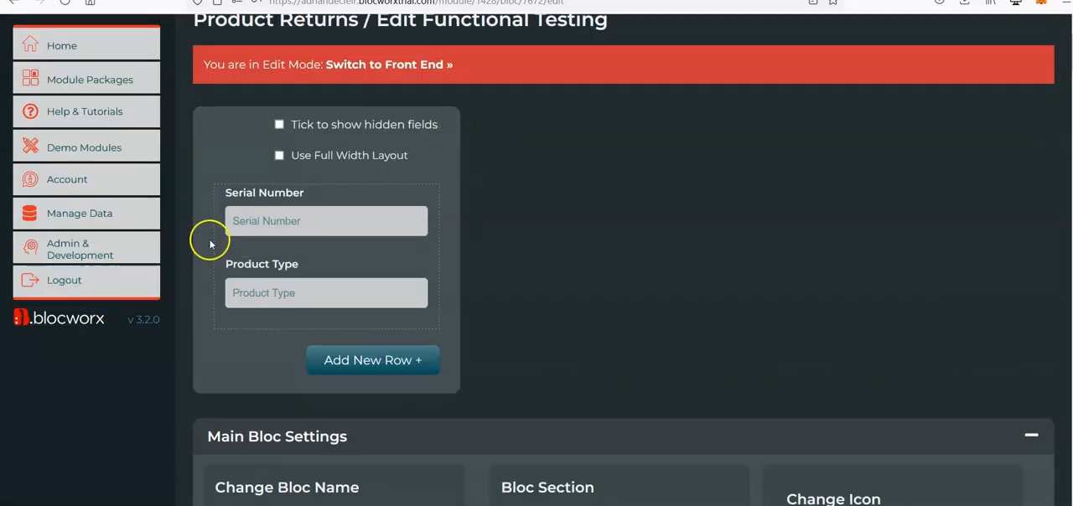
Open the Serial Number field's rules and copy SNJJ5S90432 from the bloc's front end in a separate browser tab.
mouse_move(286, 228)
click(369, 265)
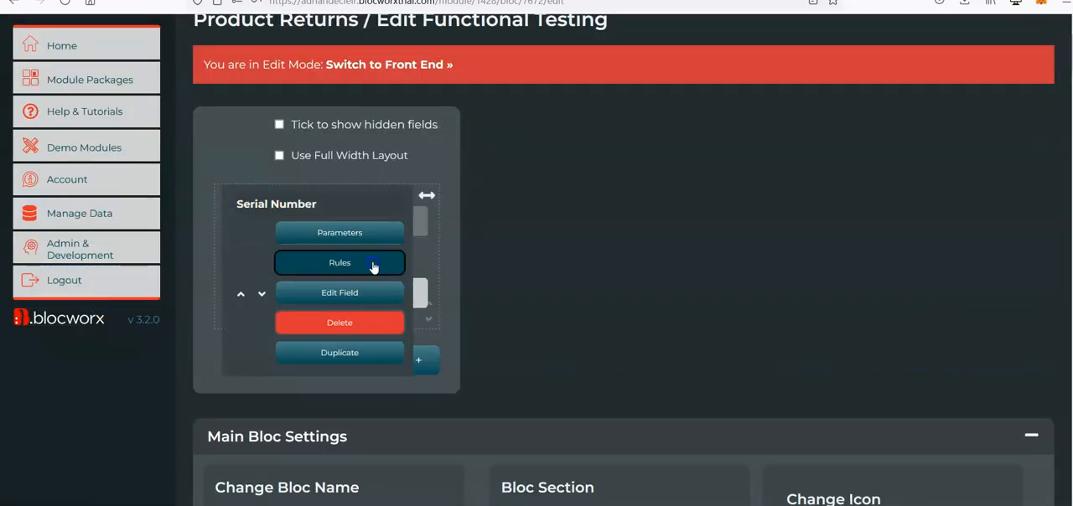
right_click(423, 67)
click(451, 78)
click(503, 1)
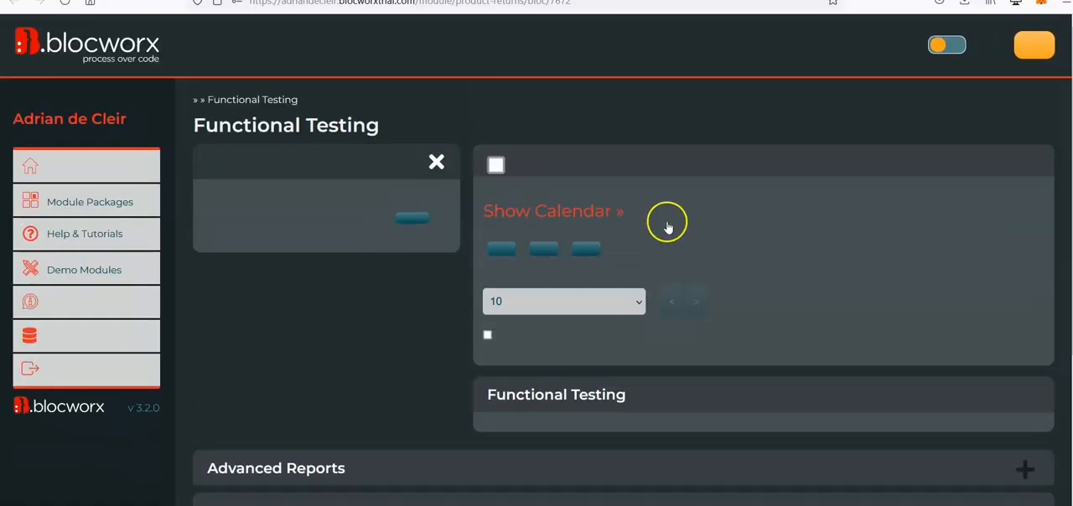
double_click(514, 290)
Return to the bloc editor and set the Serial Number rule condition to "Populate local field with part of this field".
click(394, 1)
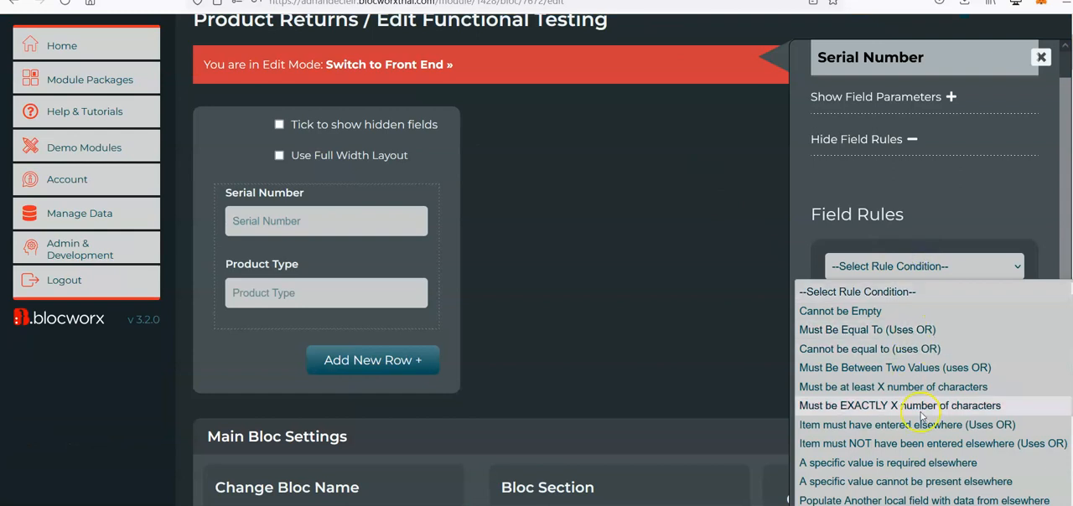
scroll(920, 409, down, 3)
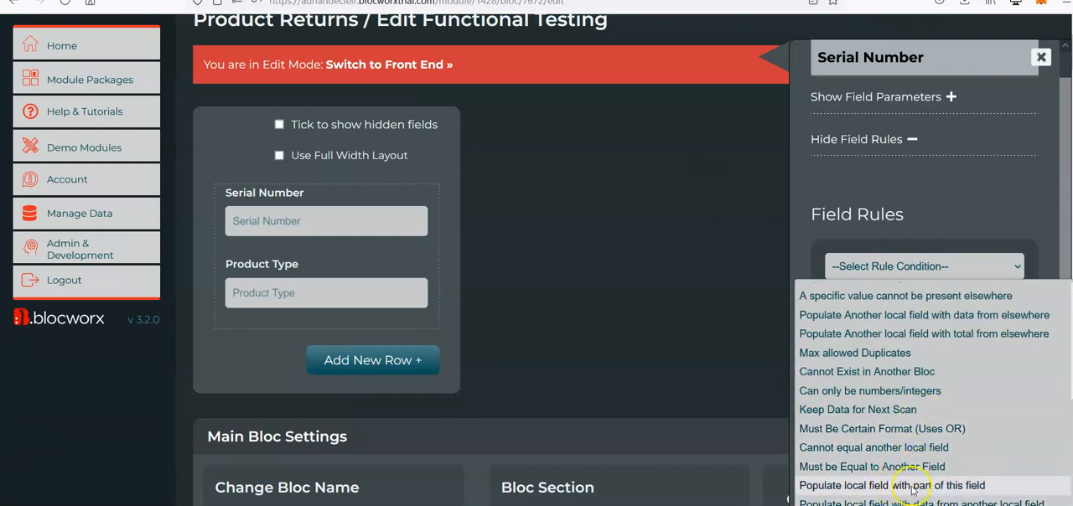
click(961, 488)
scroll(955, 331, down, 2)
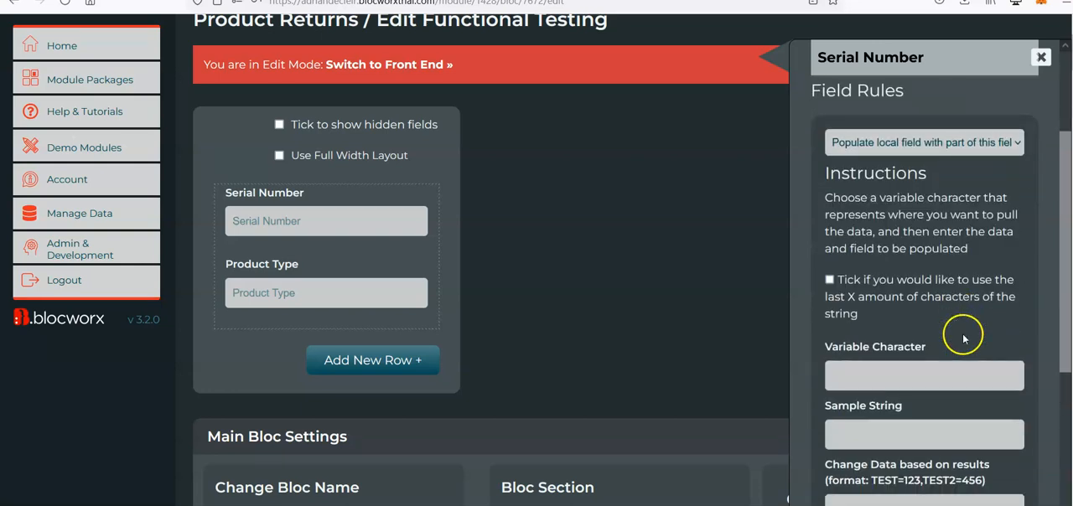
scroll(914, 222, up, 1)
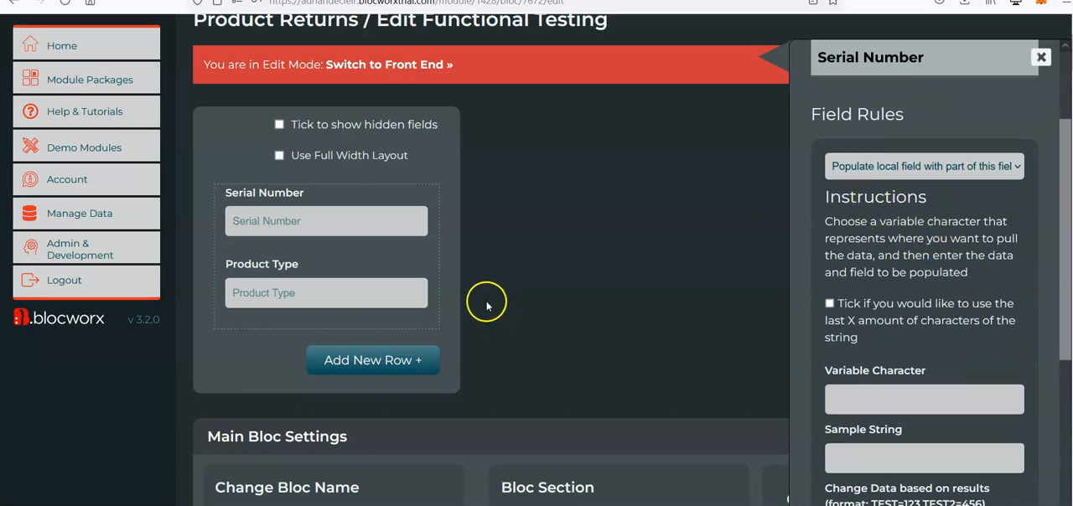
mouse_move(386, 292)
mouse_move(381, 228)
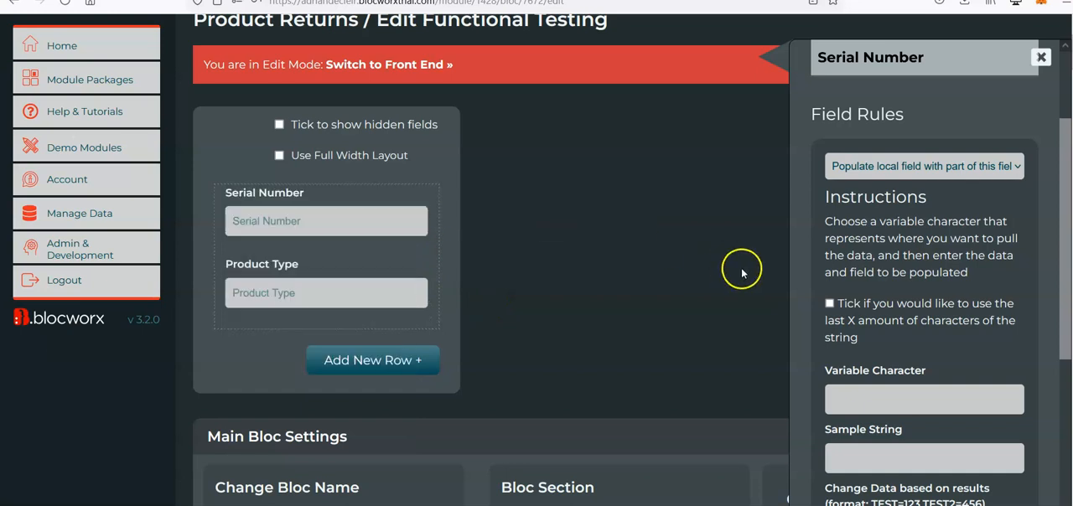
scroll(915, 362, down, 1)
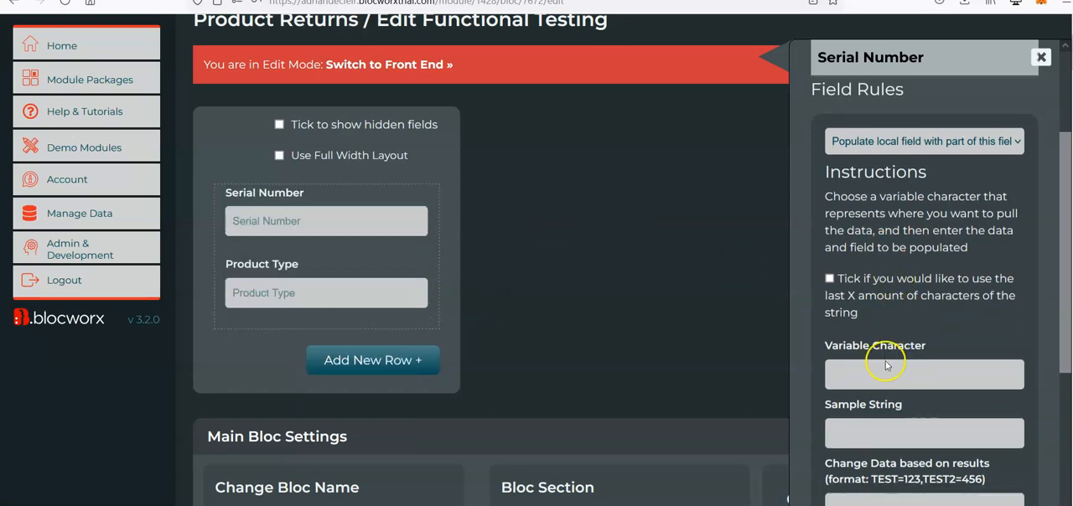
click(854, 382)
click(941, 144)
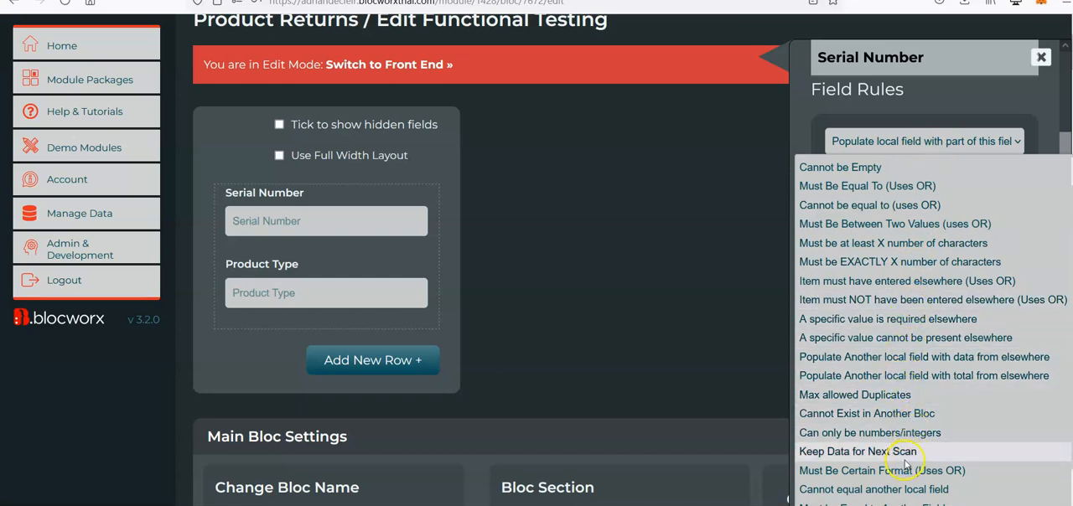
scroll(899, 475, down, 1)
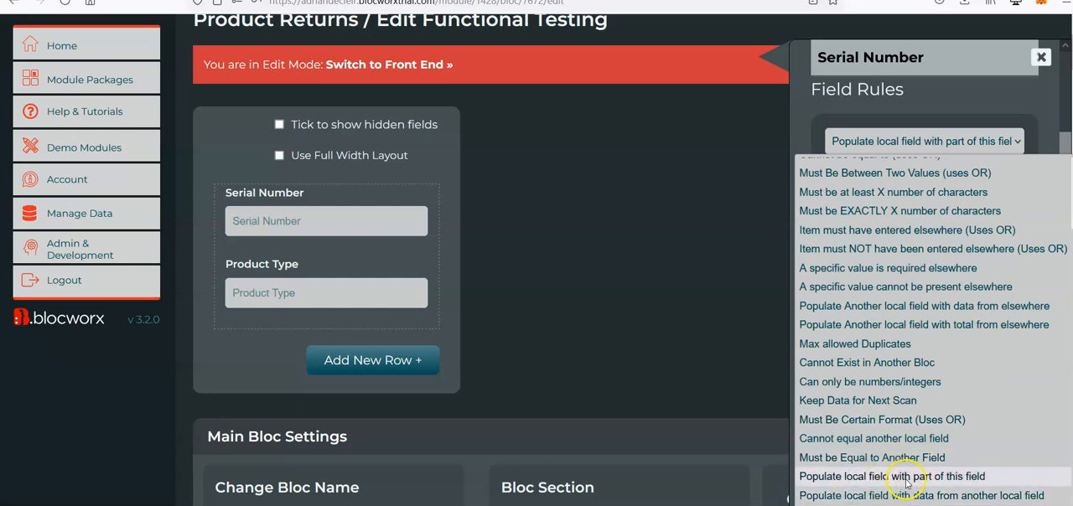
click(886, 477)
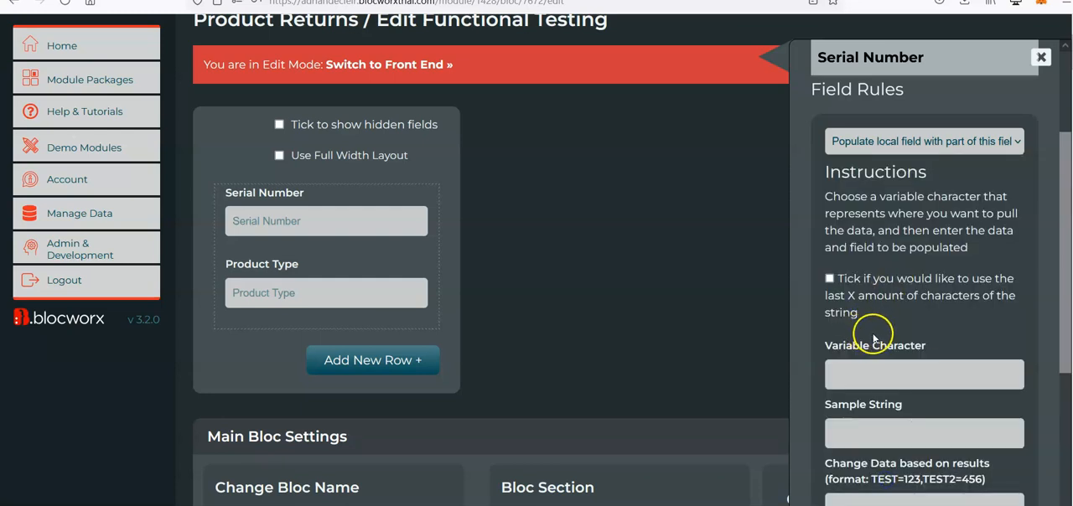
Set the rule's variable character to & and its sample string to SN&&&&90432.
scroll(886, 361, down, 1)
click(881, 309)
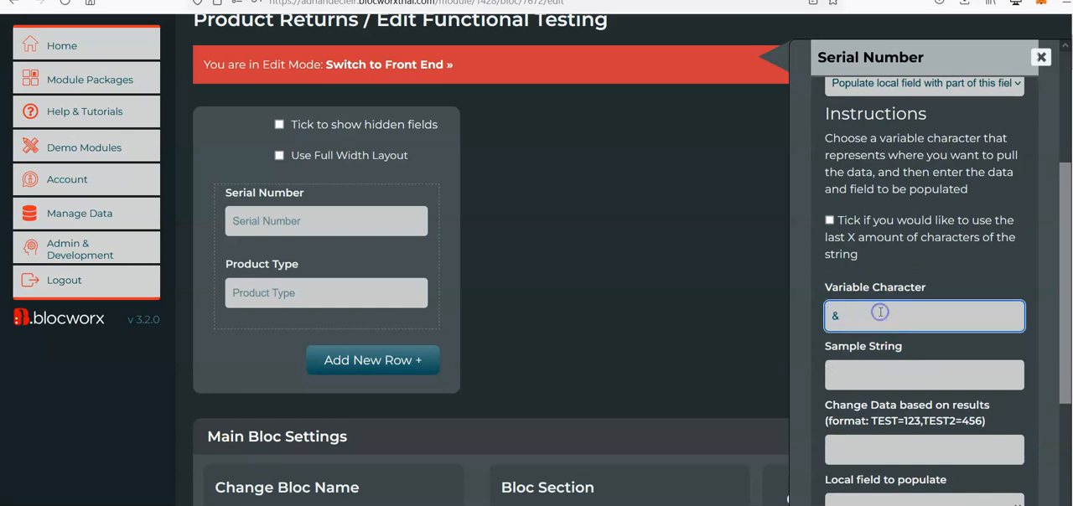
click(867, 375)
text(SNJJ5590432)
click(921, 375)
drag(870, 375, 845, 377)
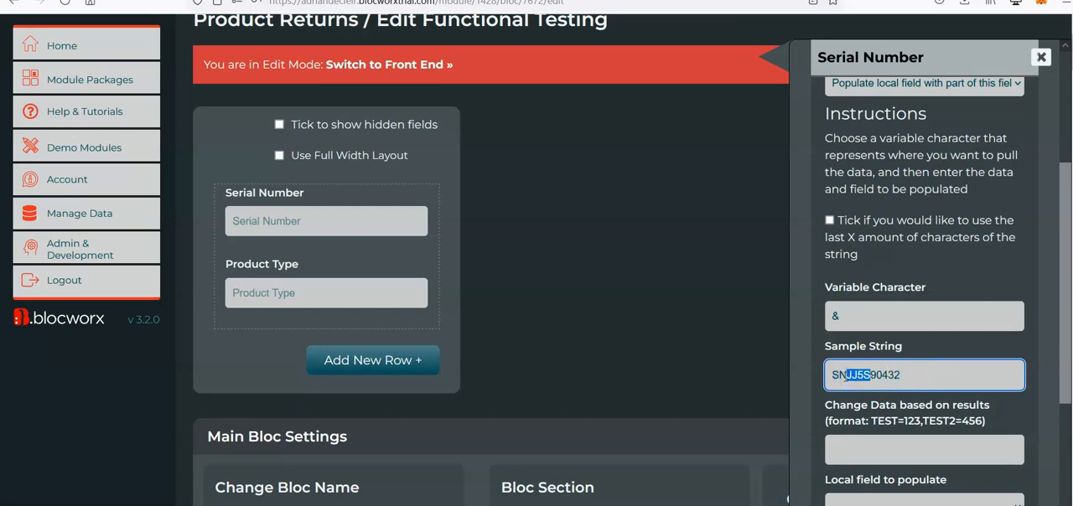
drag(851, 379, 871, 375)
text(&)
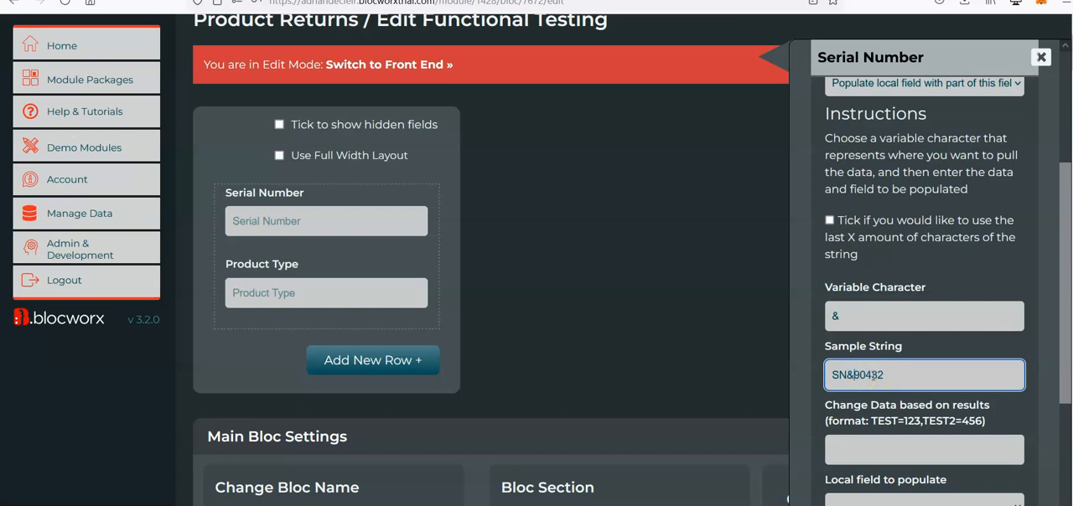
text(&&&)
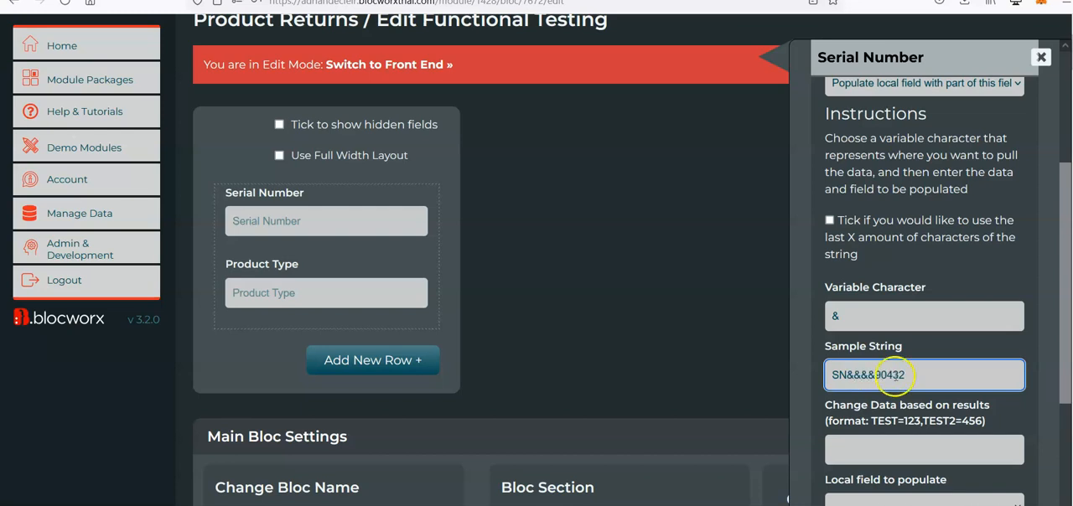
Examine the sample string's fixed prefix, variable portion and trailing digits against the serial numbers already entered.
scroll(918, 373, down, 1)
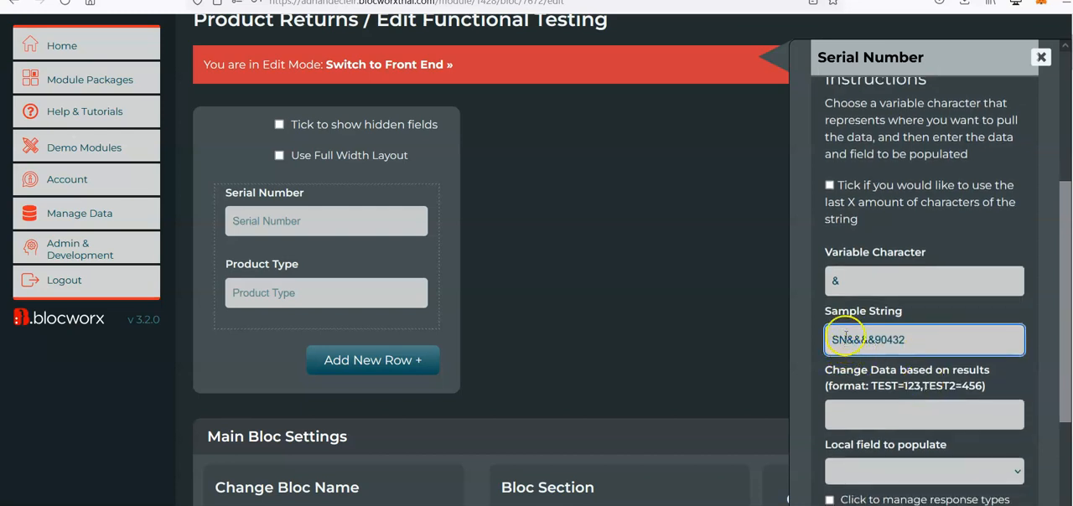
double_click(854, 339)
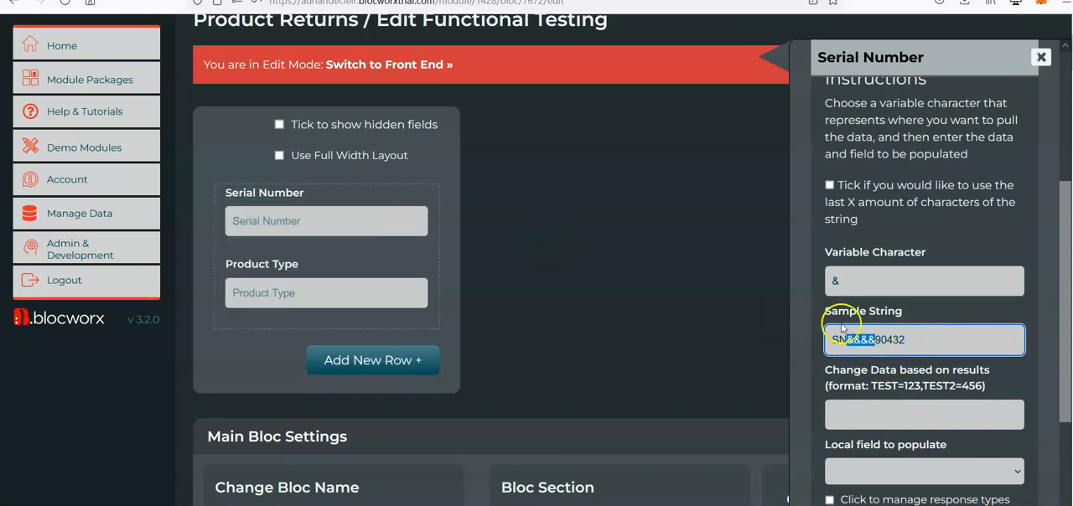
click(918, 340)
drag(911, 340, 823, 341)
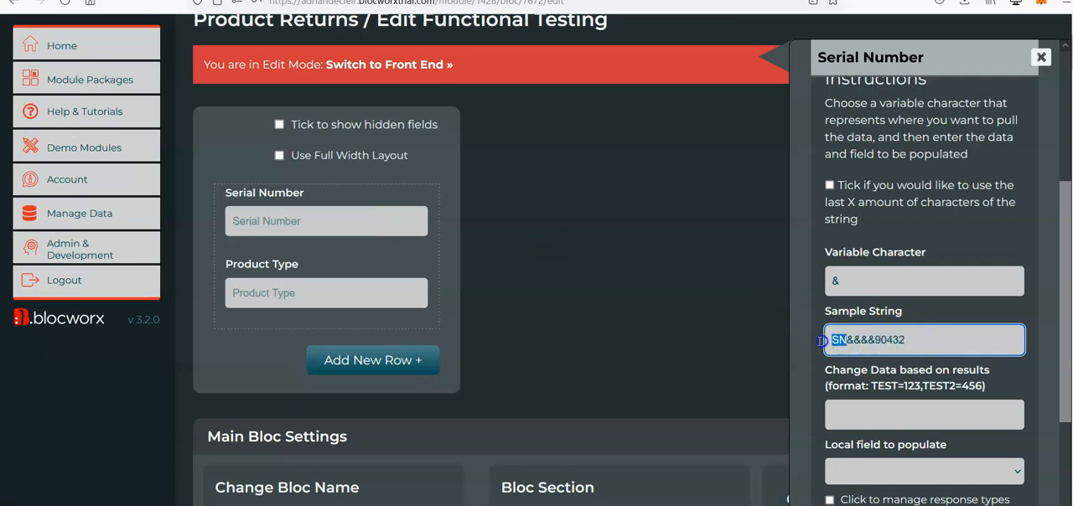
click(906, 340)
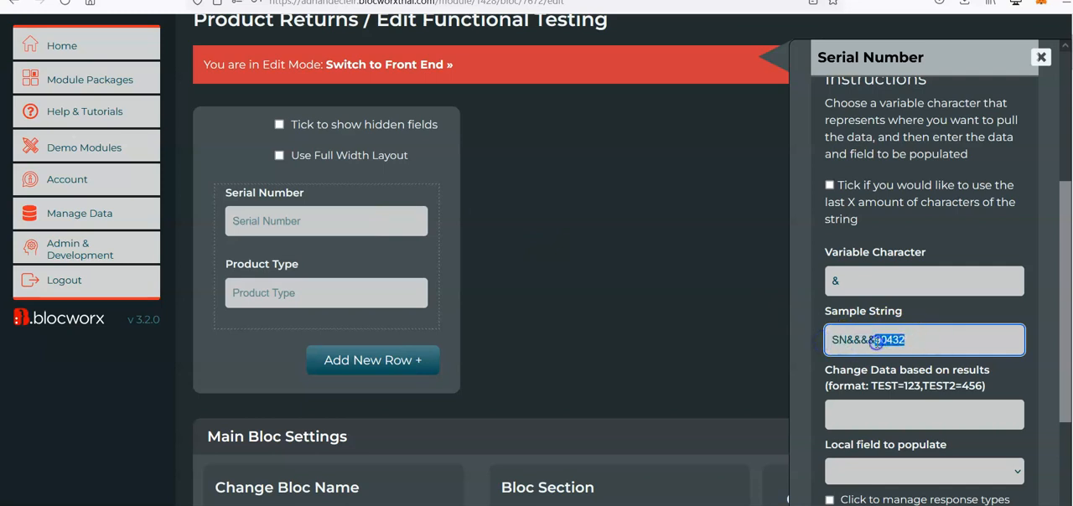
drag(848, 340, 808, 340)
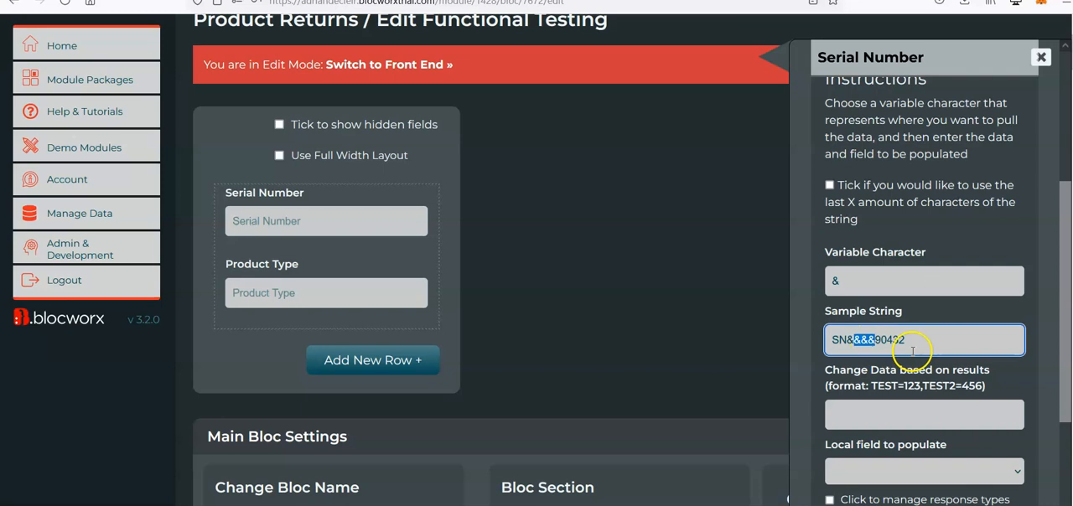
scroll(912, 327, down, 2)
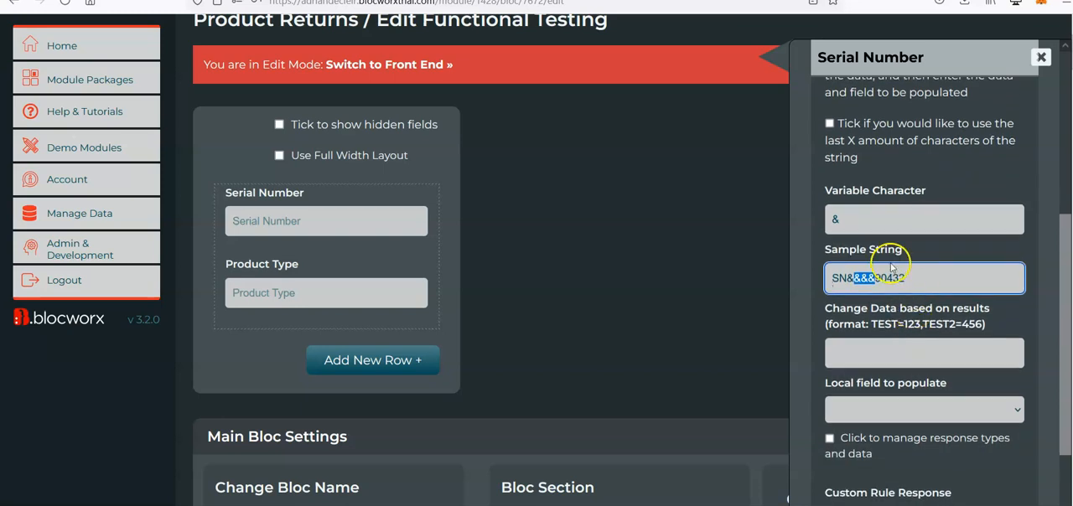
scroll(914, 293, up, 3)
scroll(921, 267, down, 4)
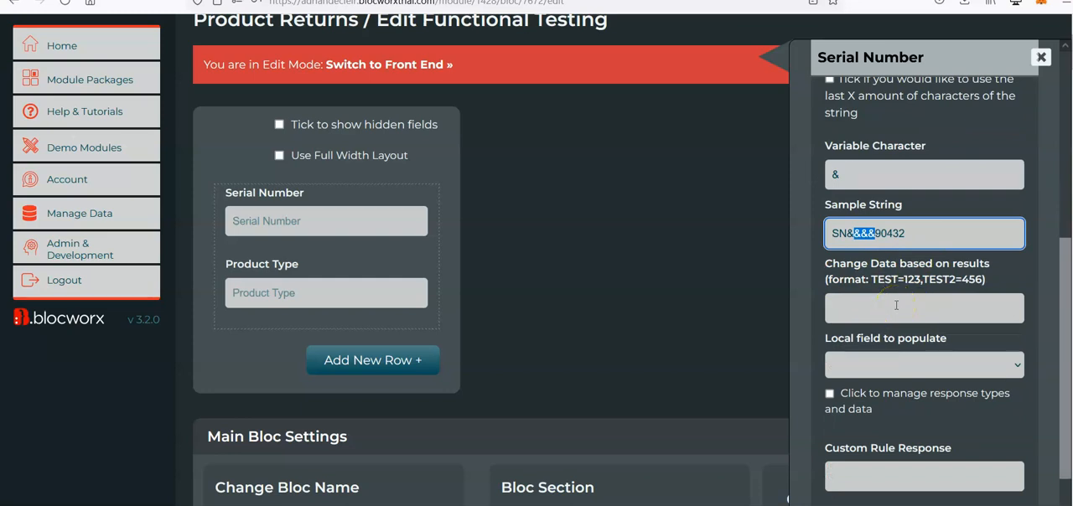
click(875, 237)
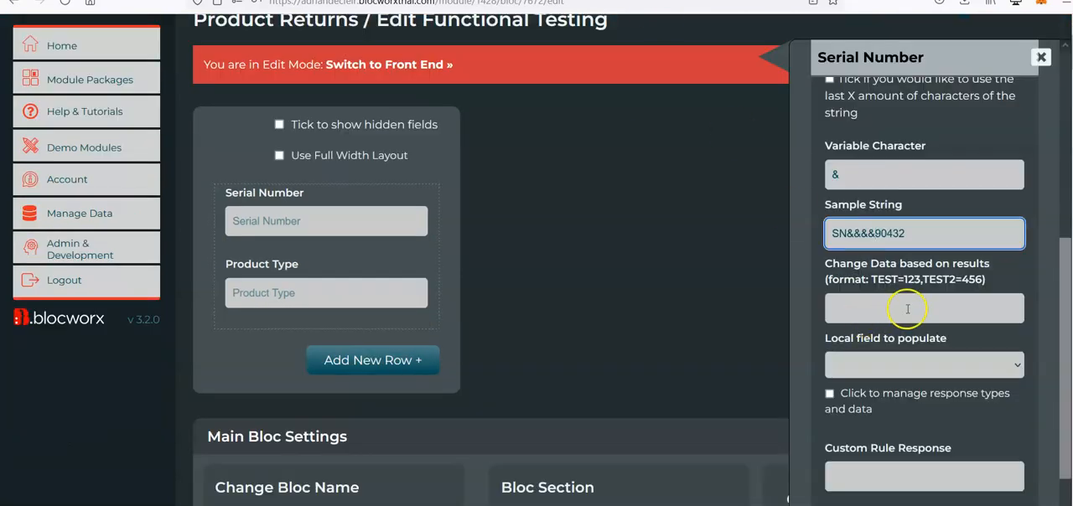
Set the rule's local field to populate to Product Type and submit the rule.
click(907, 310)
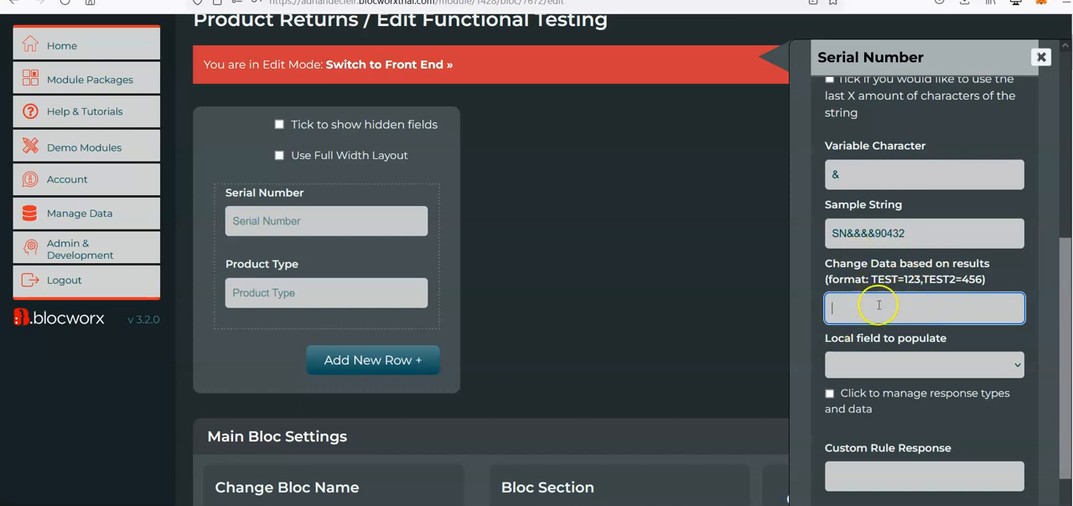
scroll(891, 310, down, 1)
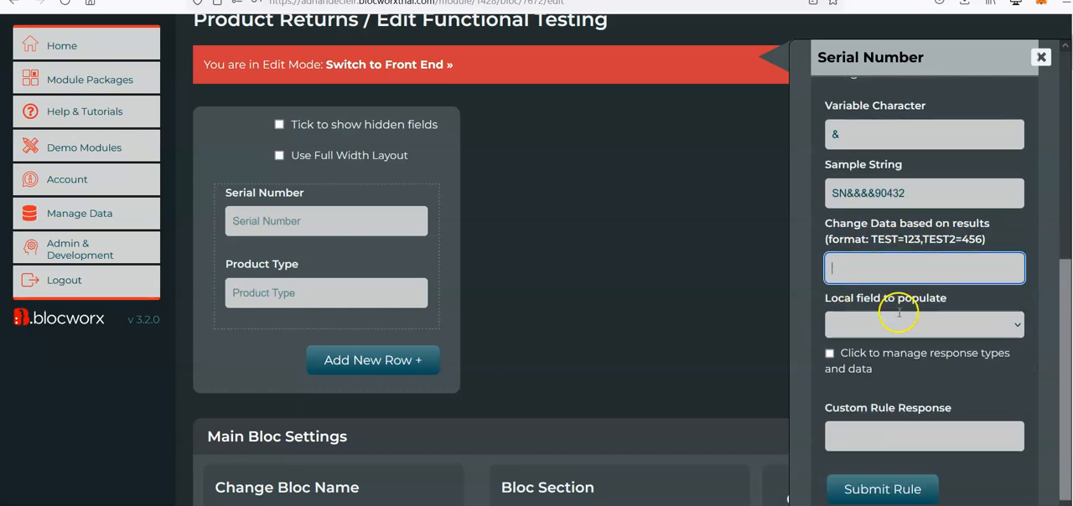
scroll(898, 268, down, 1)
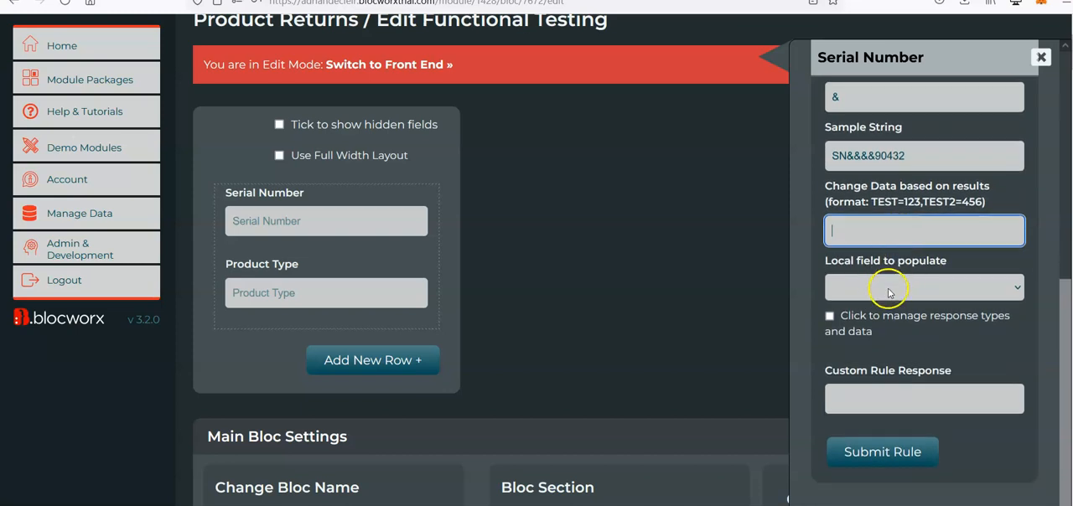
click(888, 288)
click(878, 352)
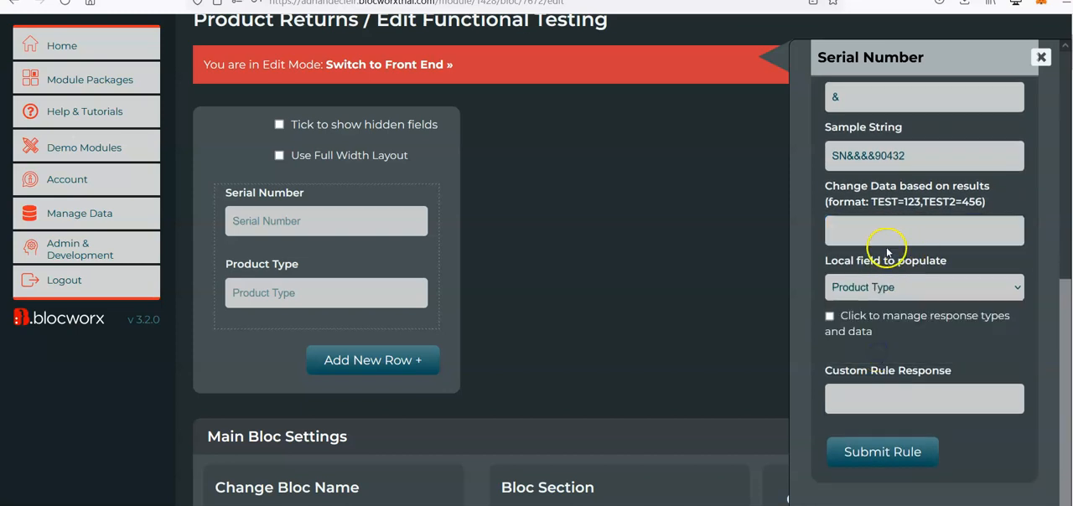
scroll(886, 252, down, 1)
click(895, 453)
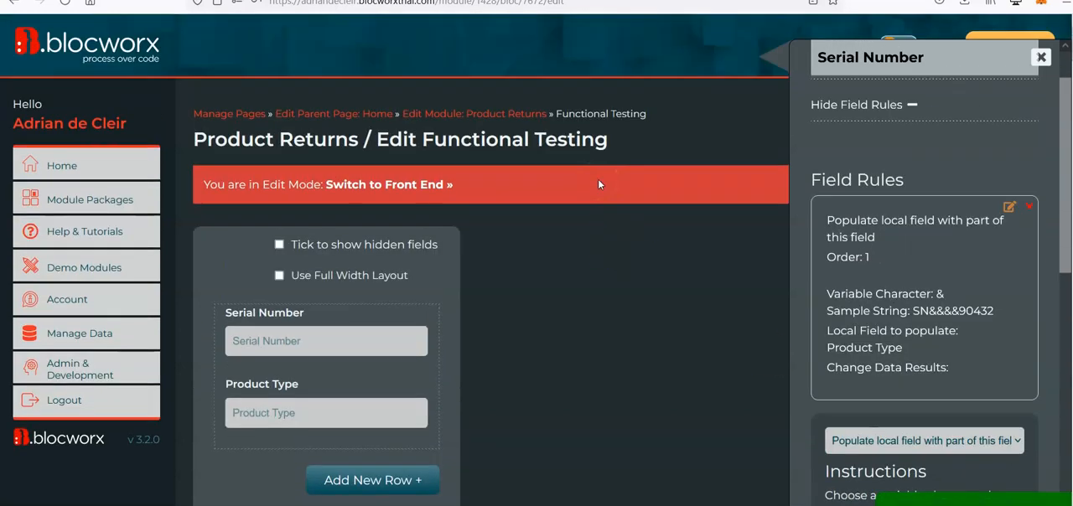
On the bloc's front end, submit a record with serial number SNJJ5S90000, letting the rule fill Product Type with JJ5S.
click(411, 184)
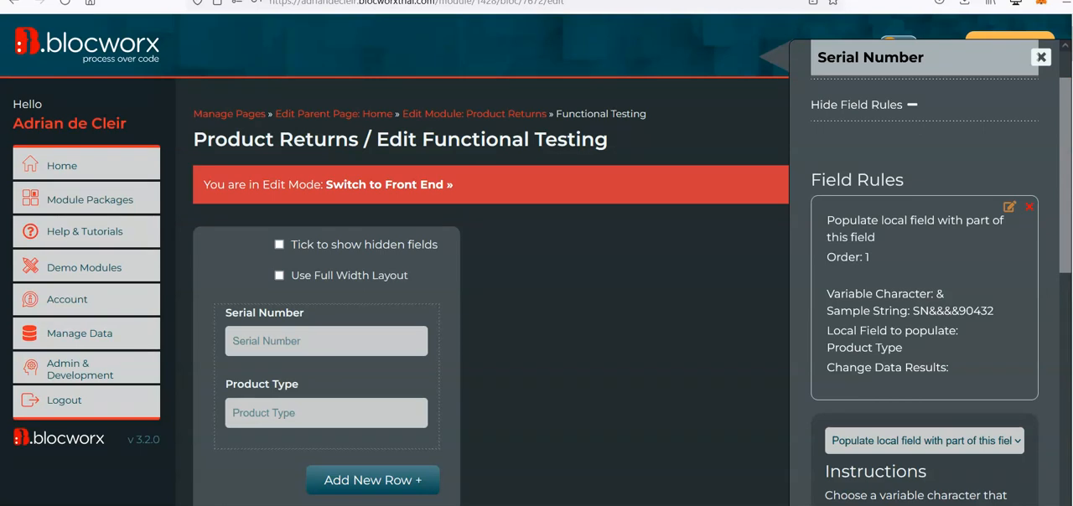
click(410, 183)
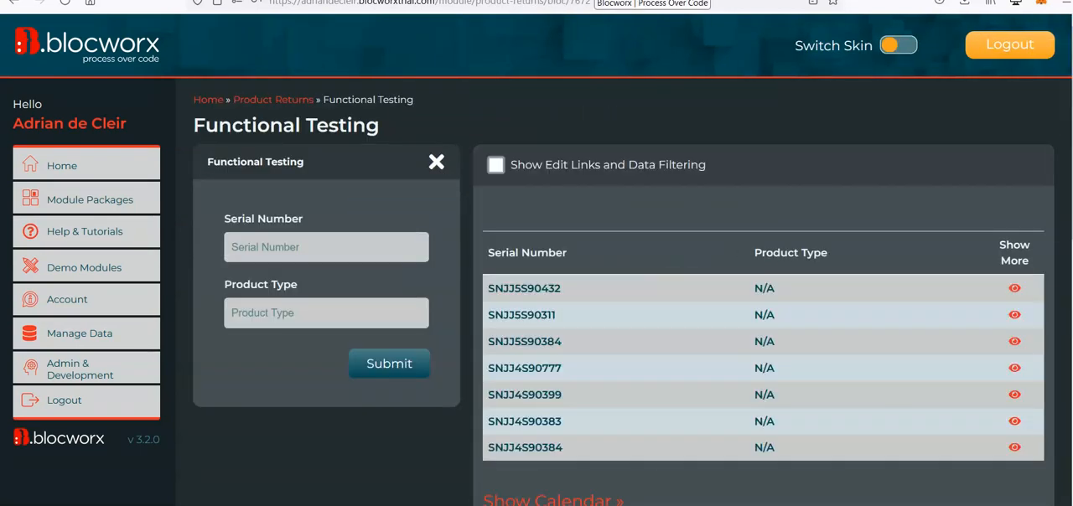
scroll(475, 267, down, 1)
double_click(507, 243)
key(ctrl+c)
click(355, 197)
key(ctrl+v)
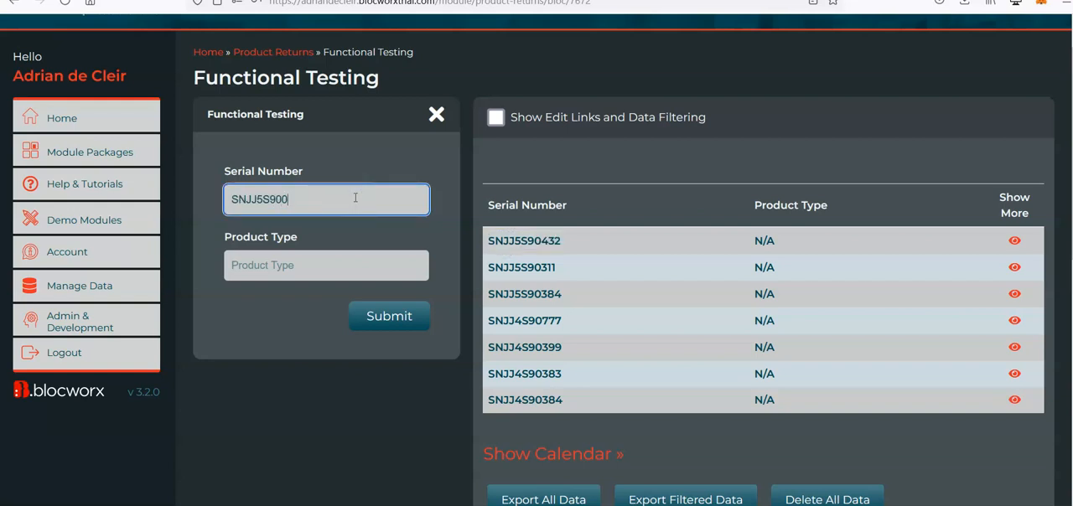
key(Tab)
text(JJ5S)
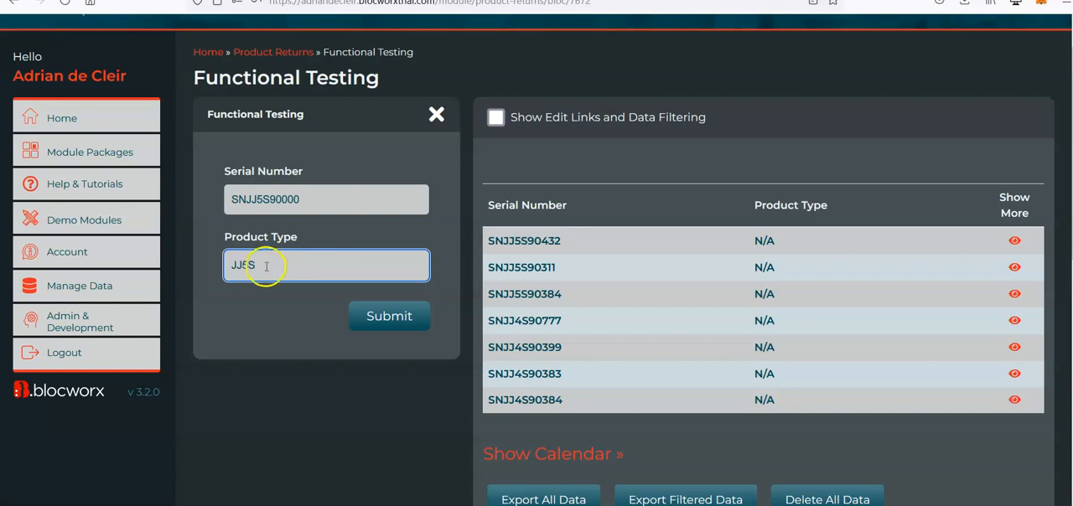
click(397, 320)
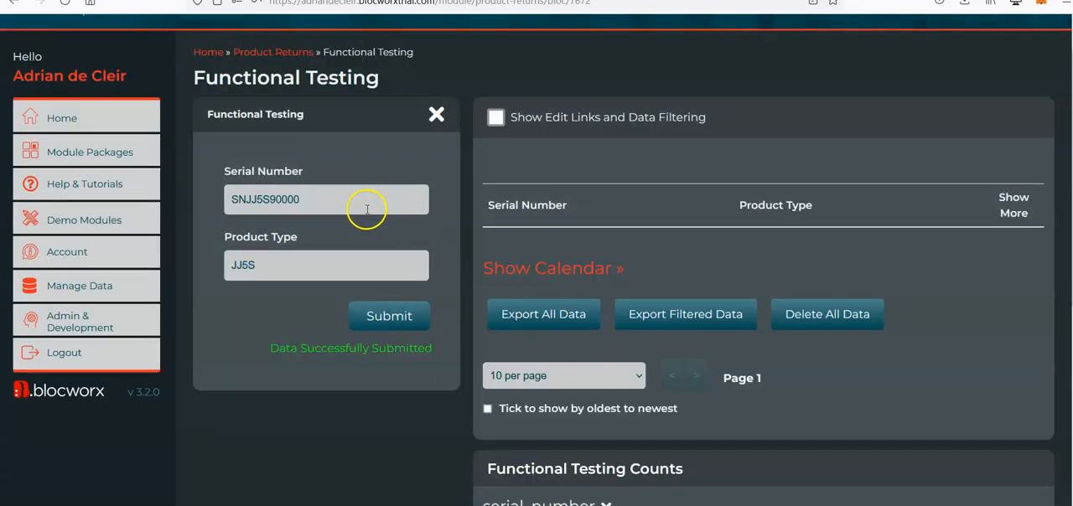
Submit another test record with serial number SNJJ5S90$$$ and the rule-filled Product Type JJ5S.
click(351, 206)
key(ctrl+v)
key(BackSpace)
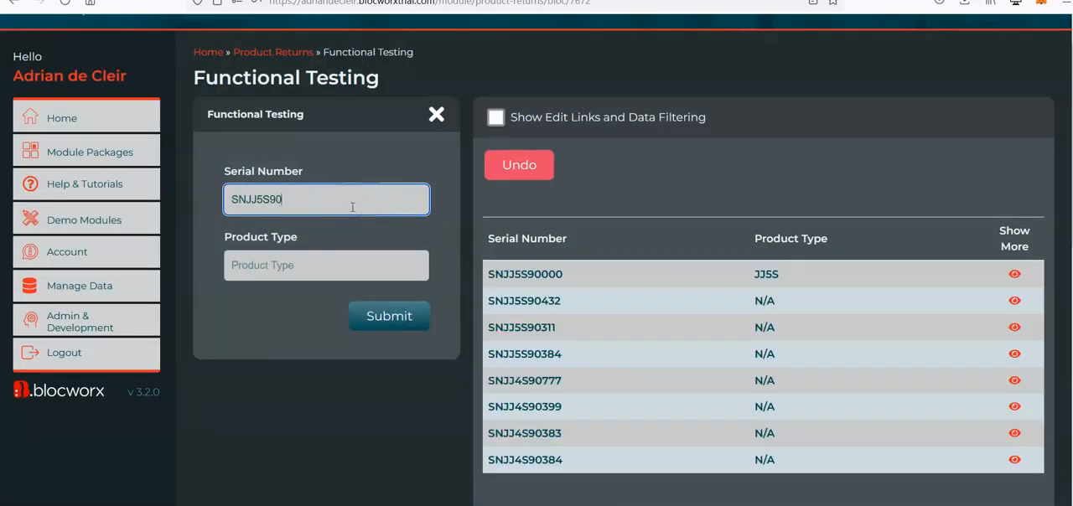
key(Tab)
text(JJ5S)
click(391, 326)
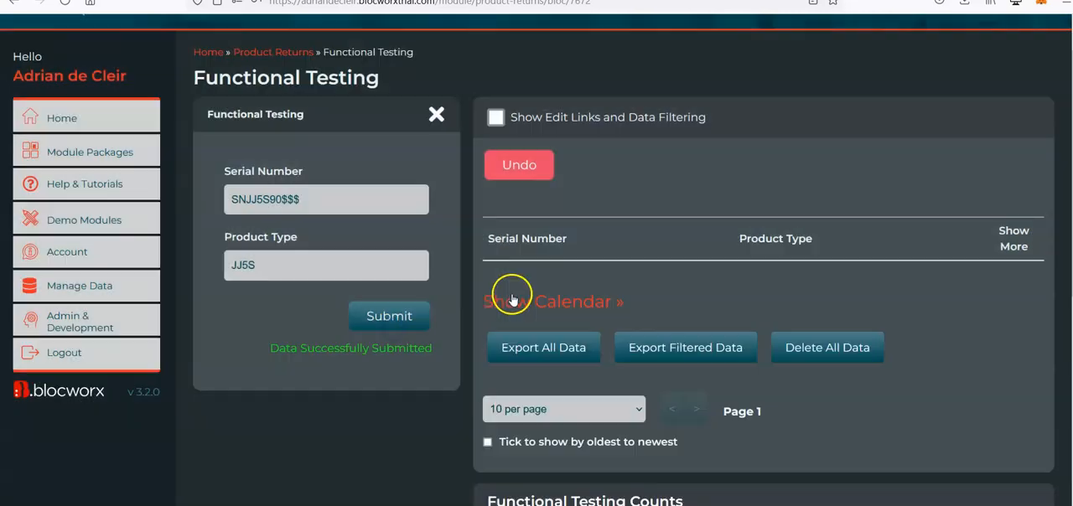
Reuse an existing JJ4S serial number to submit a record as SNJJ4S90000 with the rule-filled Product Type JJ4S.
double_click(521, 407)
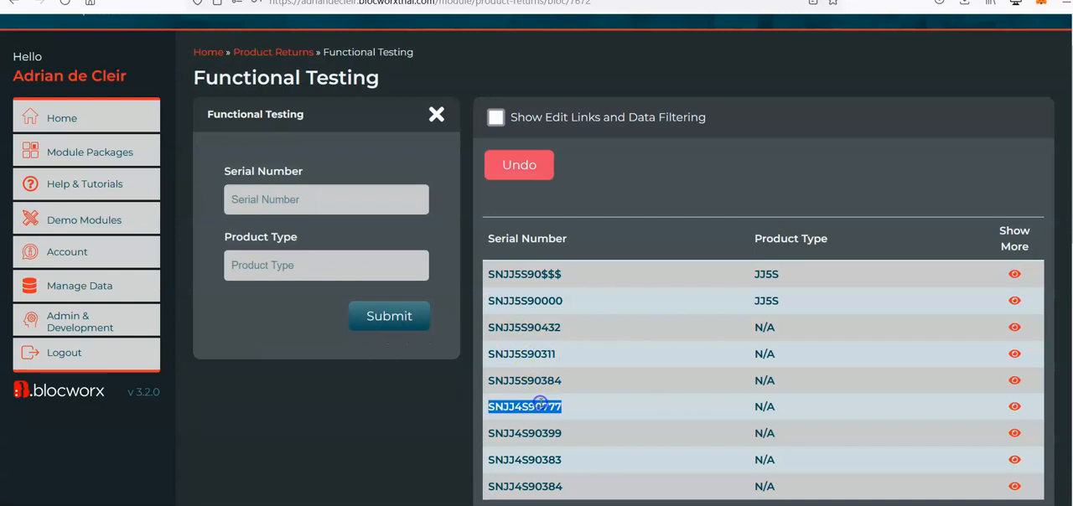
click(336, 199)
key(ctrl+v)
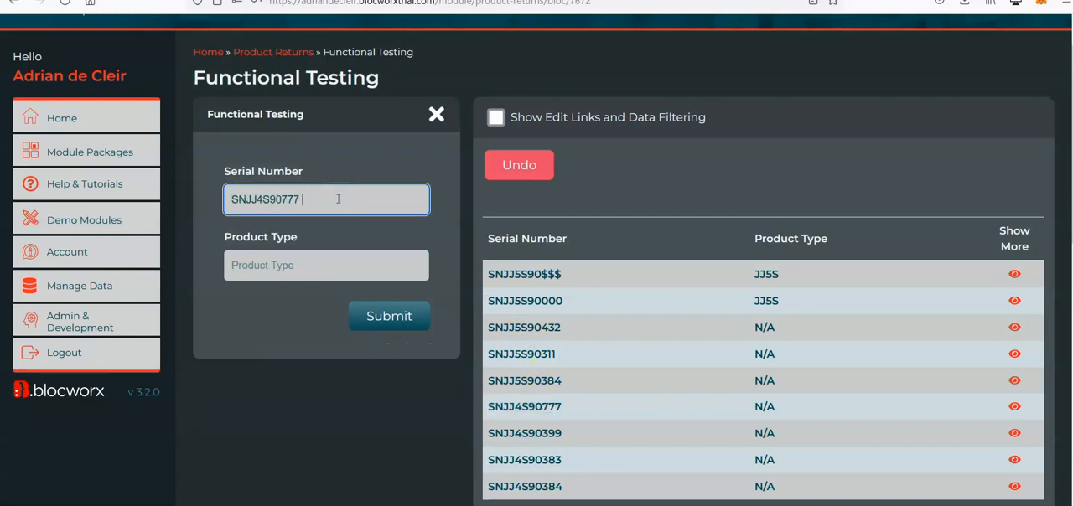
key(Tab)
text(JJ4S)
click(369, 320)
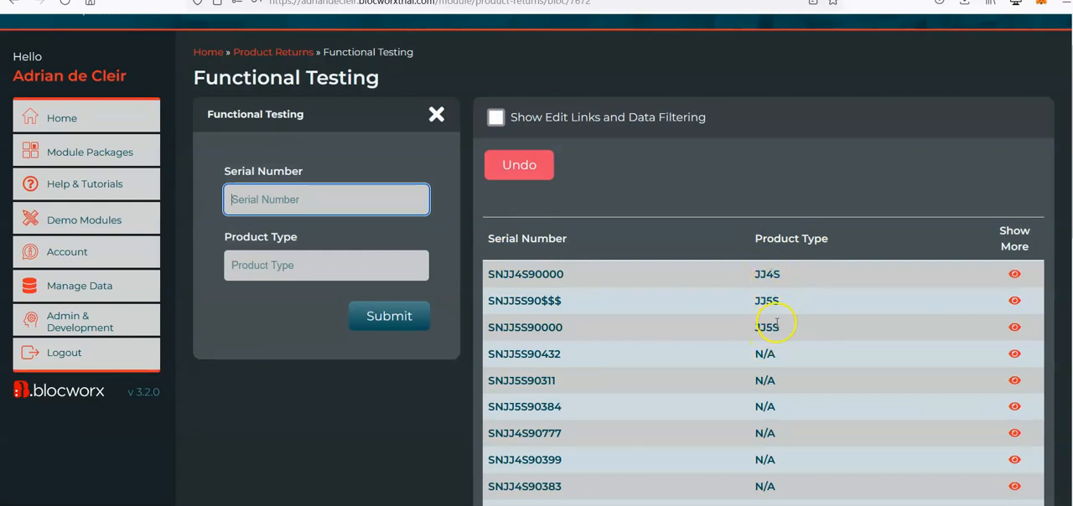
Review the product_type breakdown in the Functional Testing counts and collapse it again.
scroll(769, 323, down, 5)
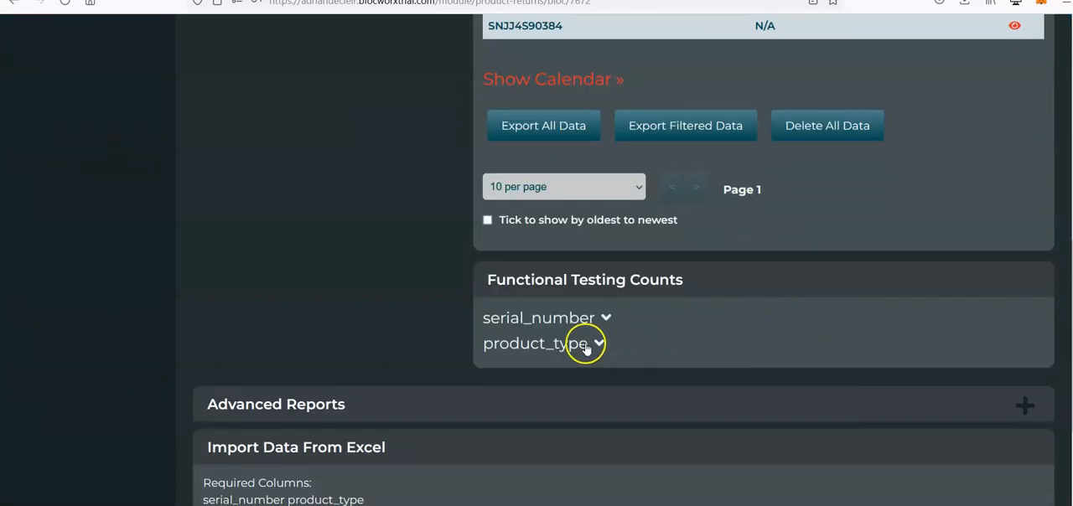
click(584, 346)
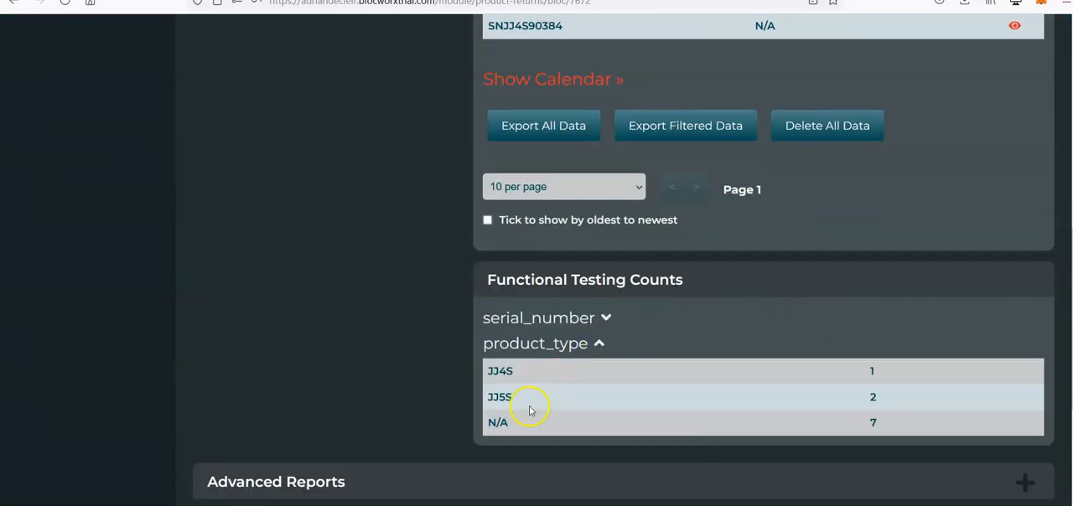
click(544, 352)
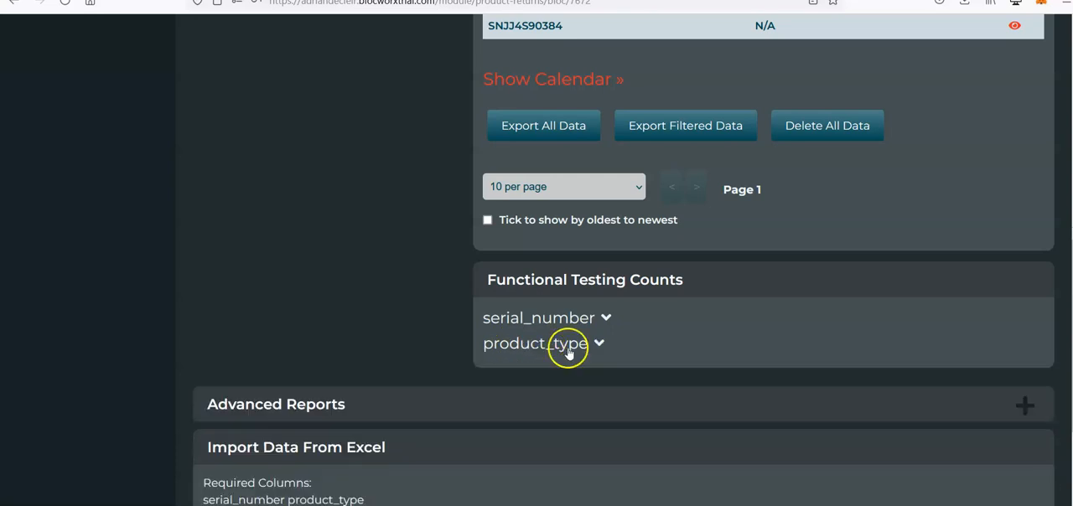
scroll(749, 193, up, 6)
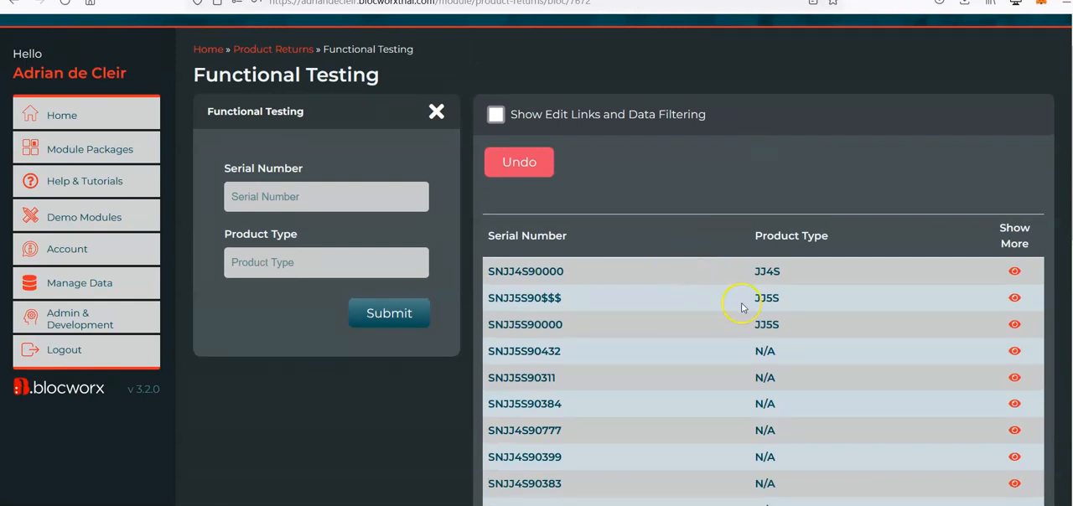
Examine the Product Type values filled in for the newly submitted serial numbers in the data table.
double_click(768, 272)
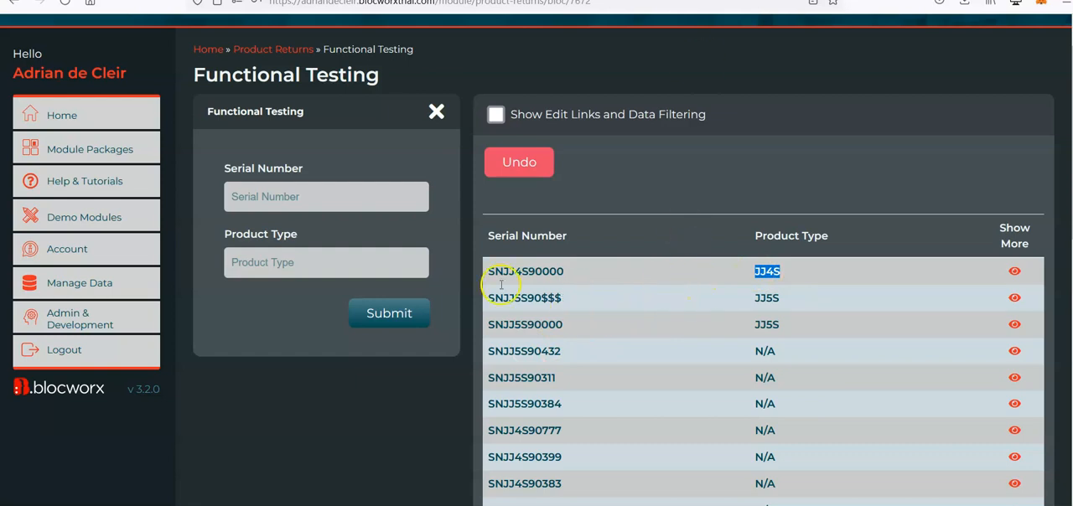
scroll(335, 433, down, 10)
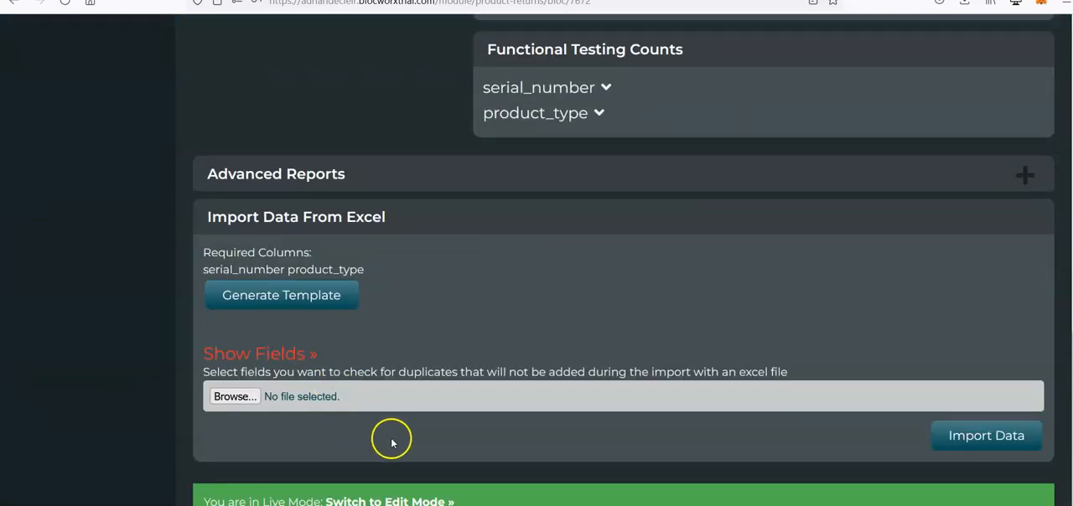
scroll(444, 256, up, 10)
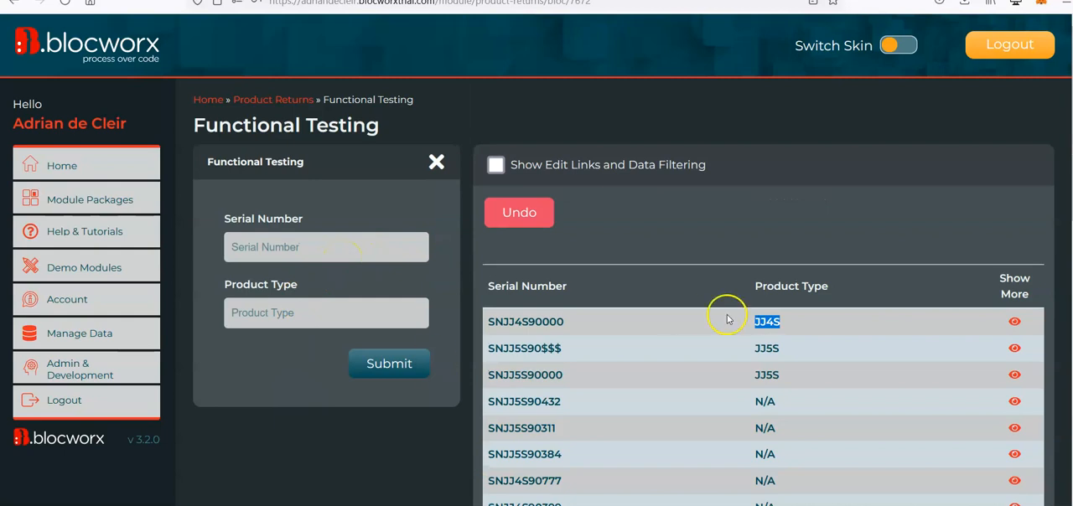
click(662, 352)
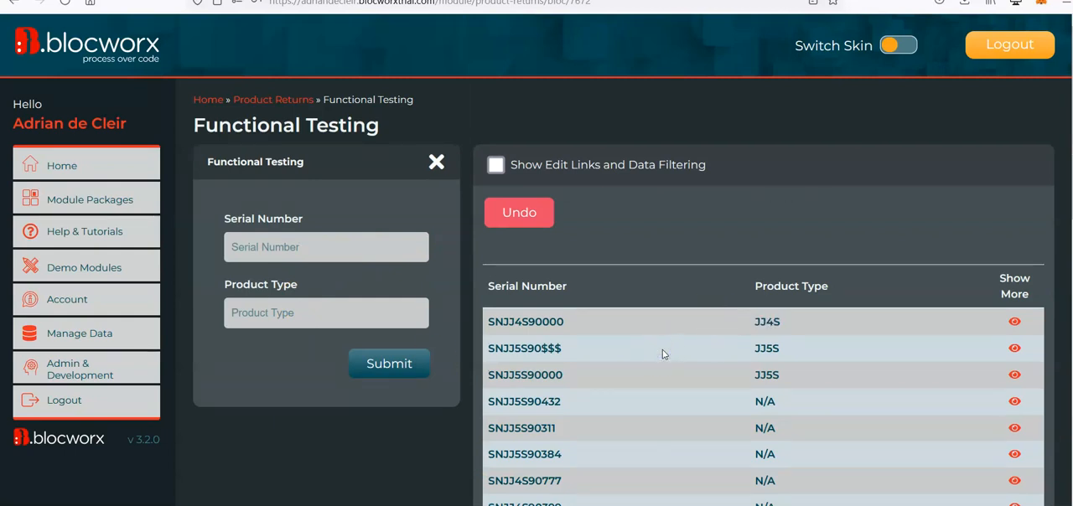
double_click(767, 321)
double_click(767, 374)
double_click(765, 323)
Switch the Functional Testing bloc to edit mode and open the field types for adding a new field.
scroll(407, 431, down, 10)
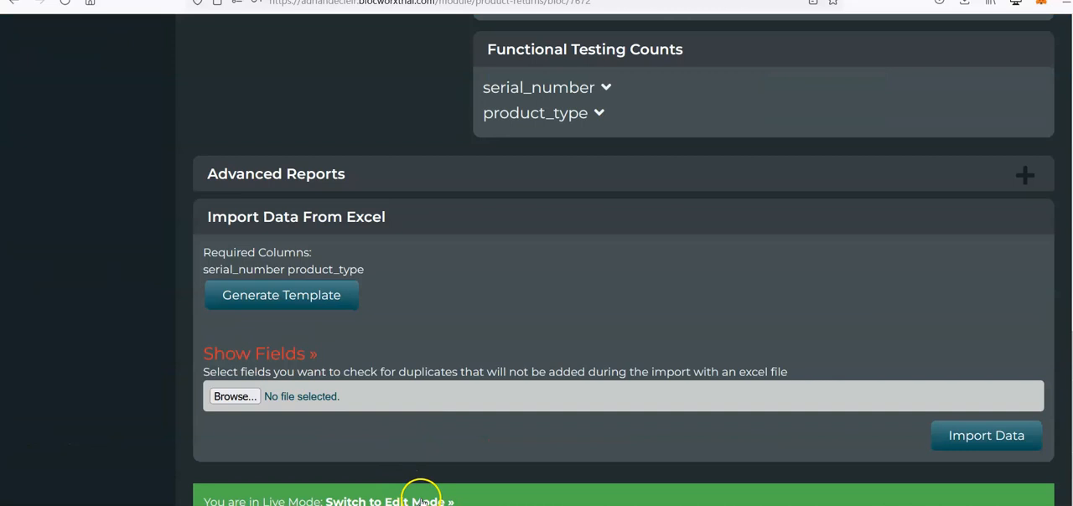
click(420, 500)
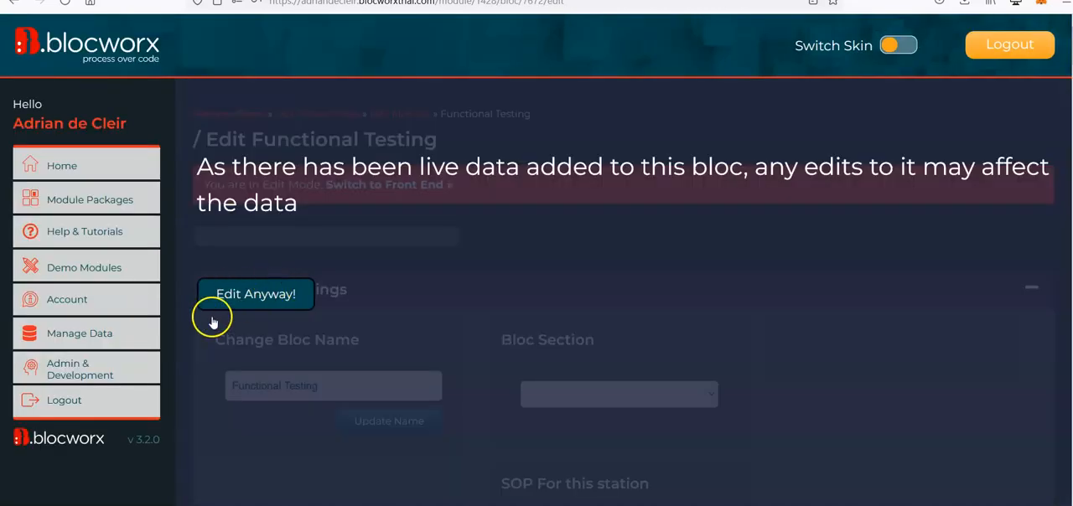
click(265, 304)
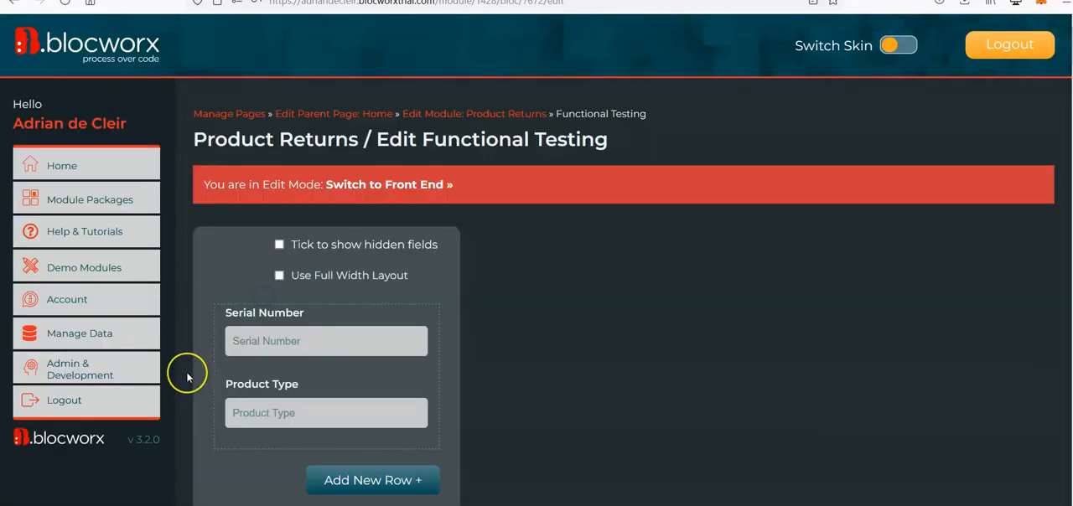
scroll(186, 376, down, 1)
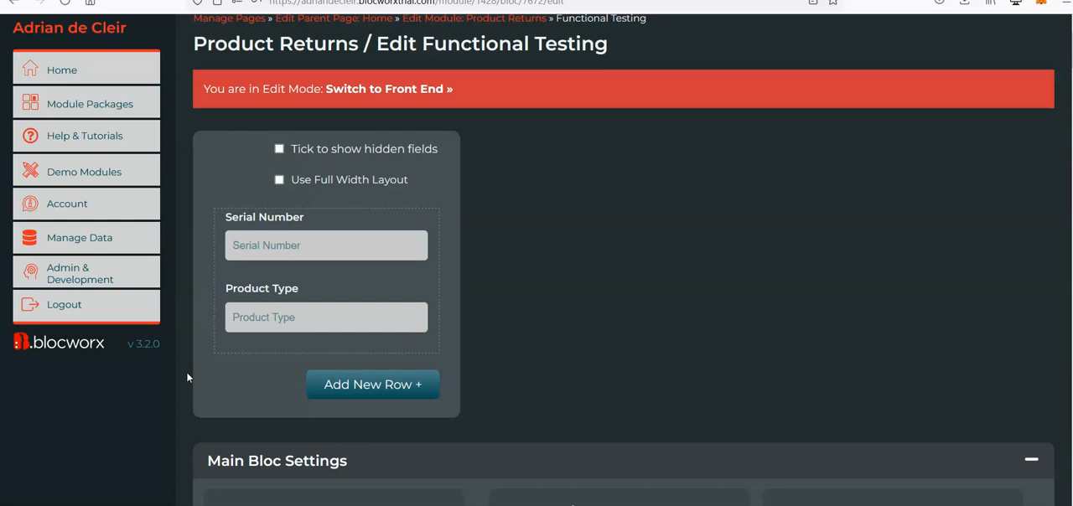
scroll(220, 379, down, 1)
scroll(243, 323, up, 1)
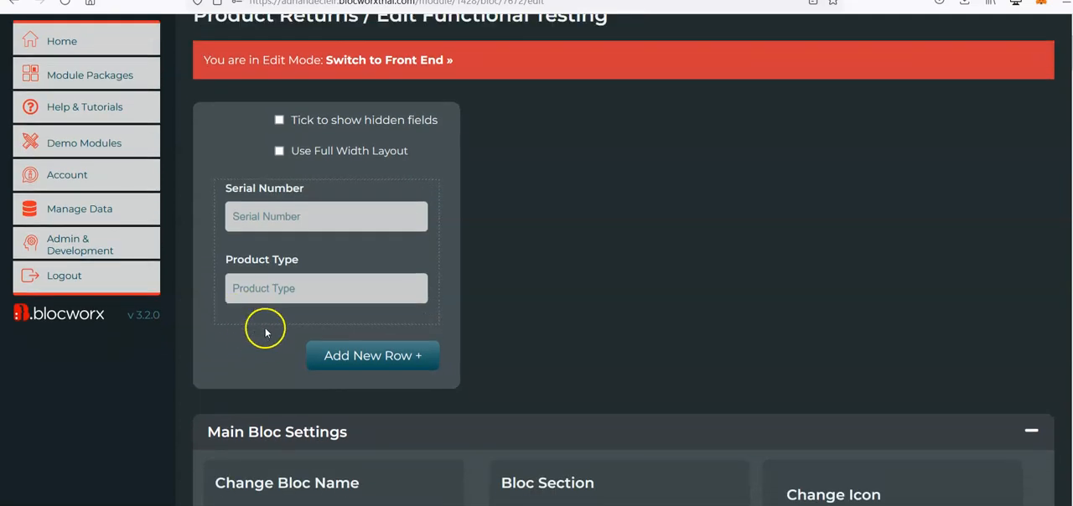
click(256, 322)
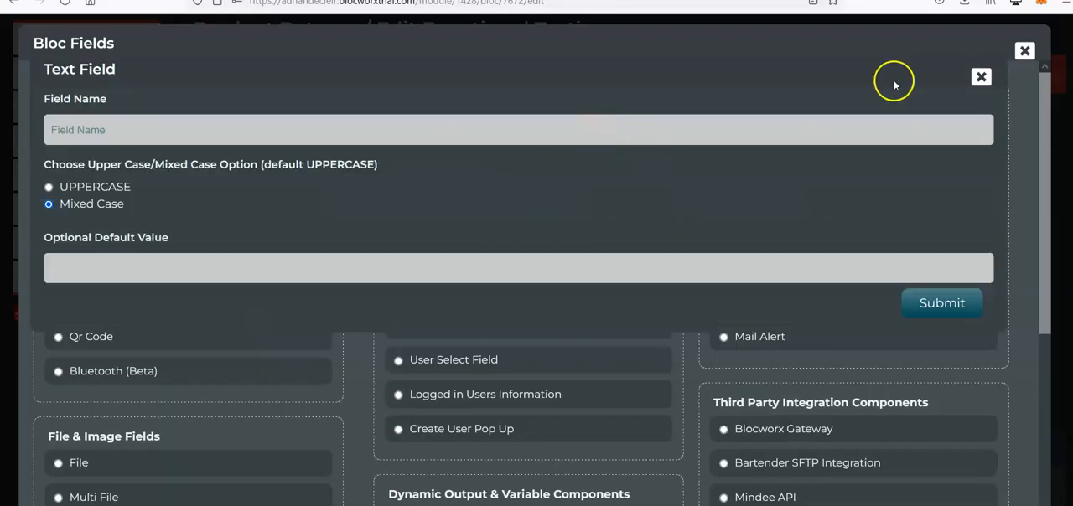
click(982, 76)
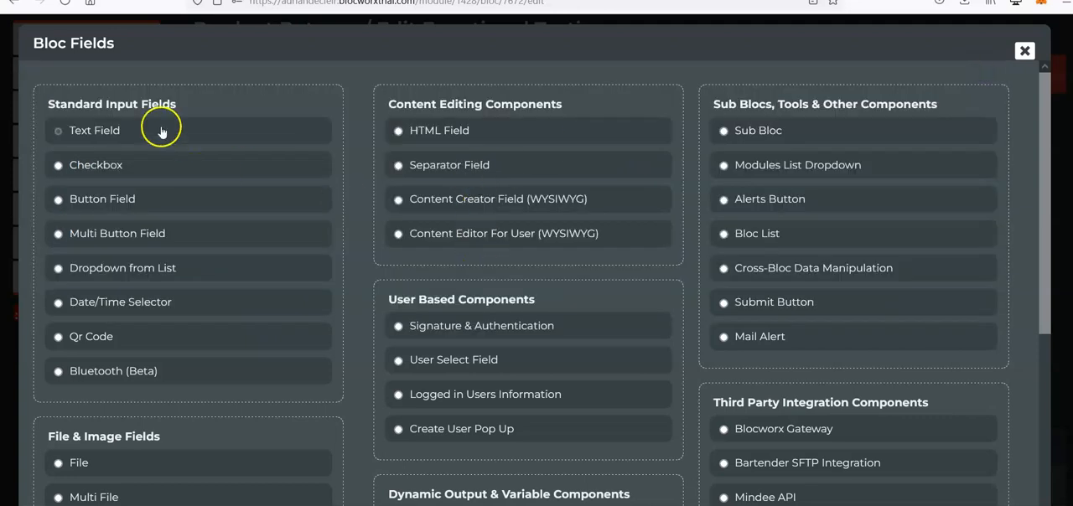
click(118, 134)
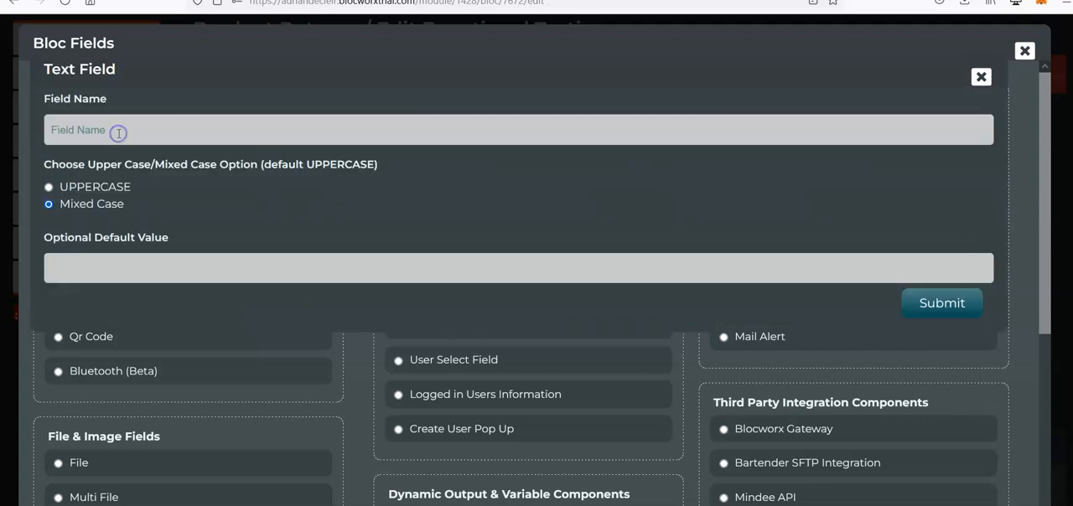
click(982, 76)
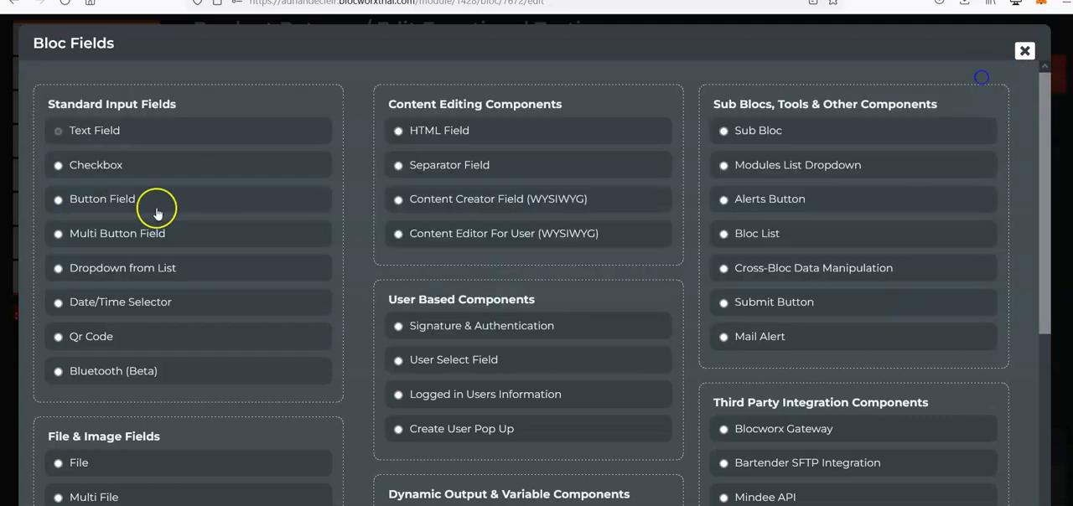
Start a Dropdown from List field and name it Testing.
click(136, 270)
click(138, 128)
text(Testing)
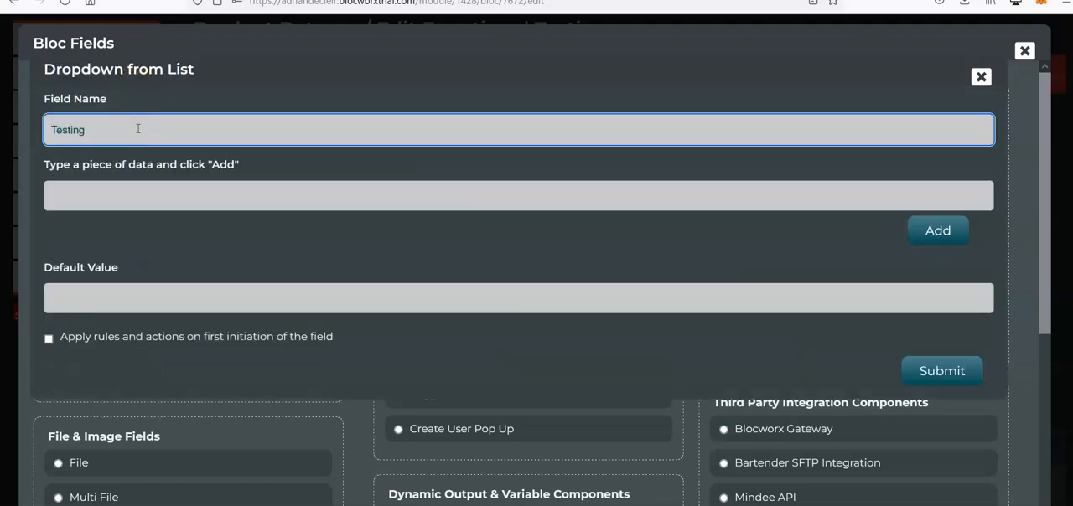
Add JJ4S and JJ5S as the list options of the Testing dropdown.
click(155, 197)
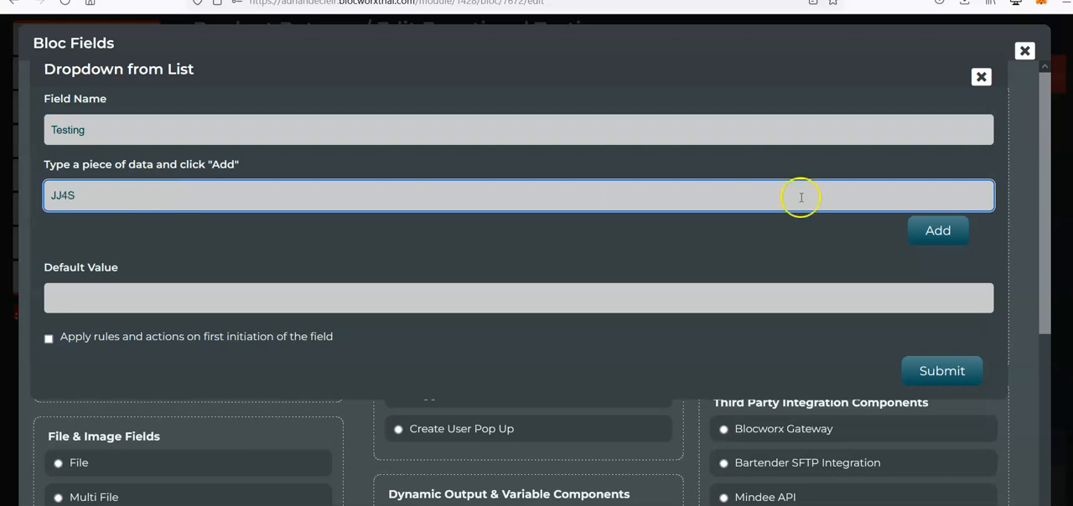
click(935, 229)
click(190, 195)
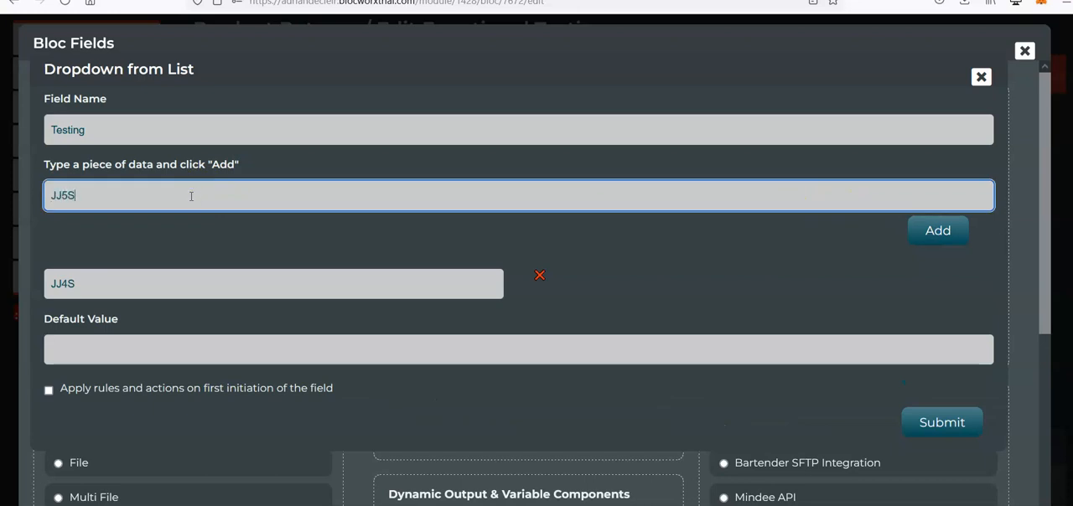
text(JJ5S)
click(937, 231)
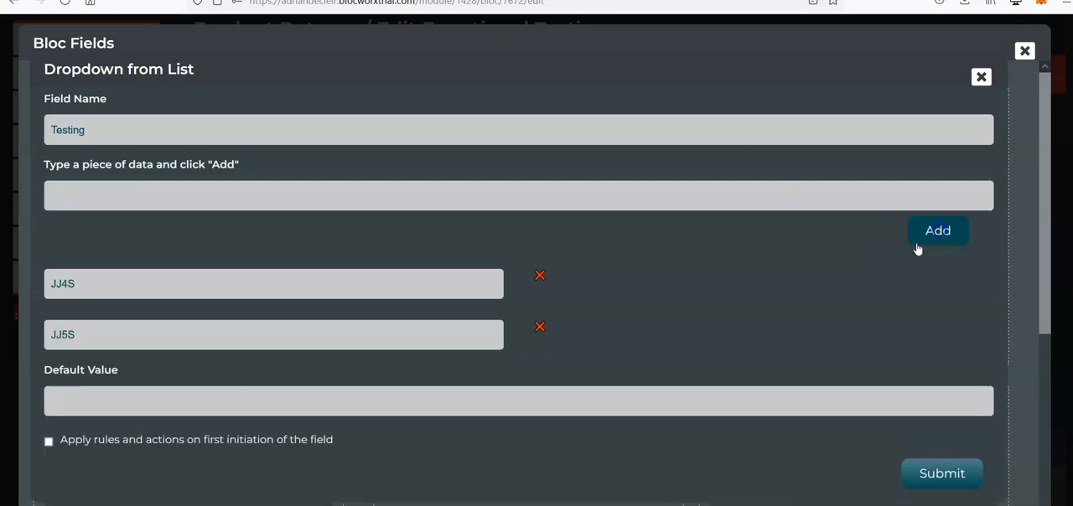
Submit the Testing dropdown field and move it to the first position, above Serial Number.
click(940, 474)
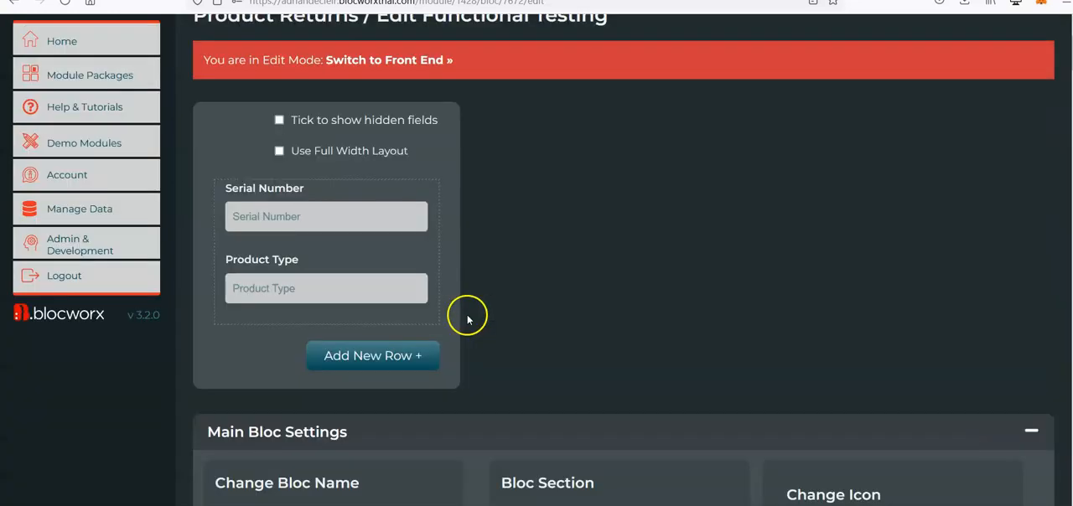
mouse_move(249, 360)
click(241, 435)
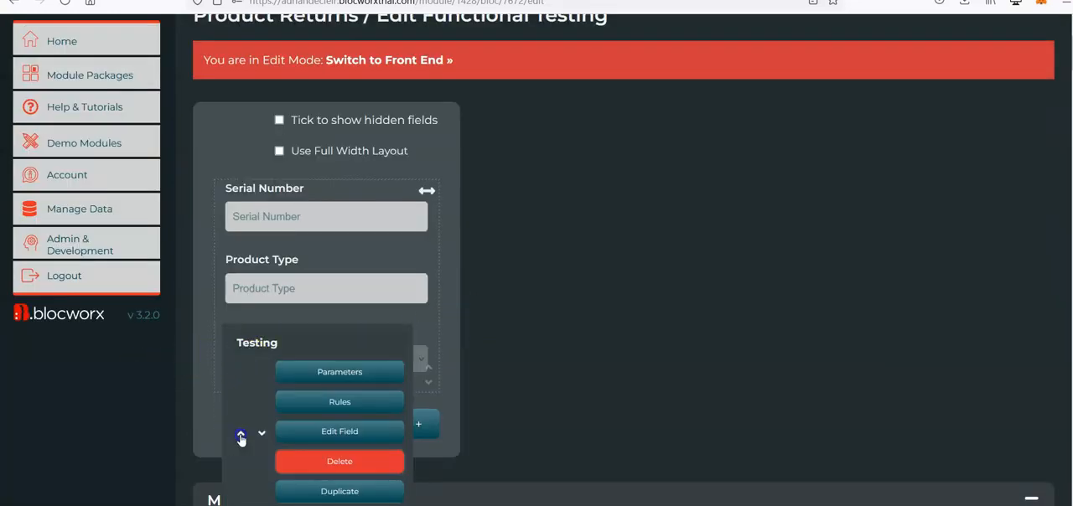
mouse_move(239, 283)
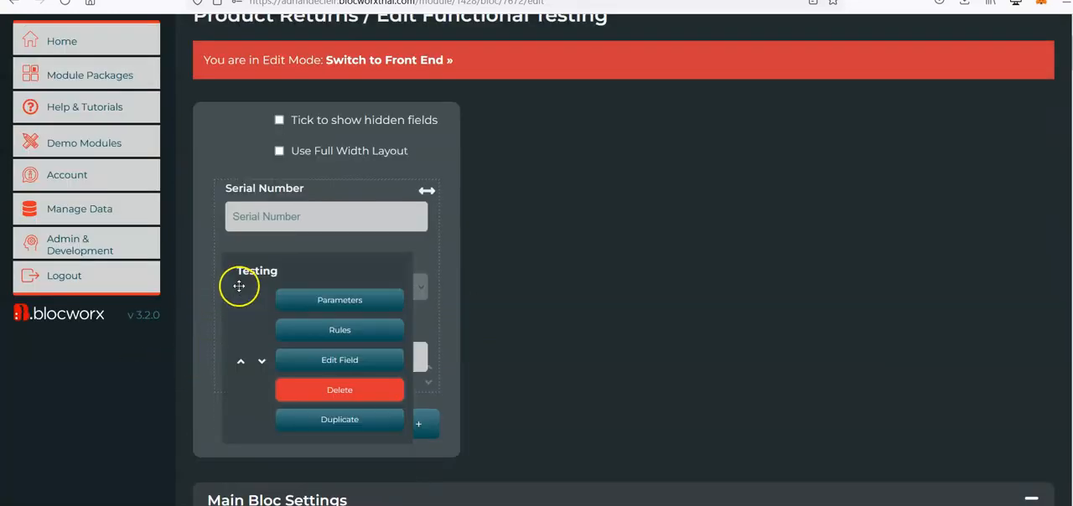
click(239, 366)
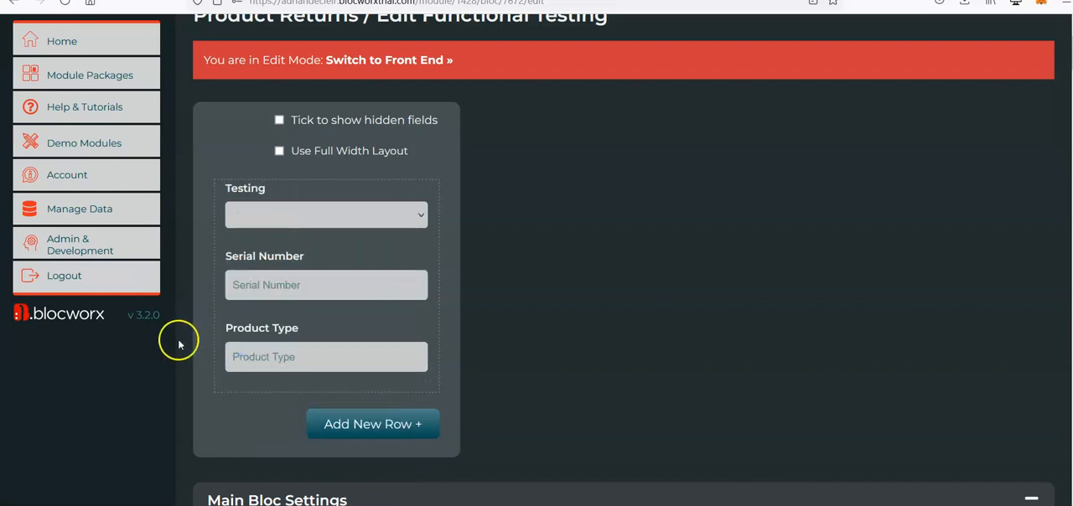
Change the Product Type field from a Text Field to a Plain Data Field and submit it.
mouse_move(319, 403)
click(359, 431)
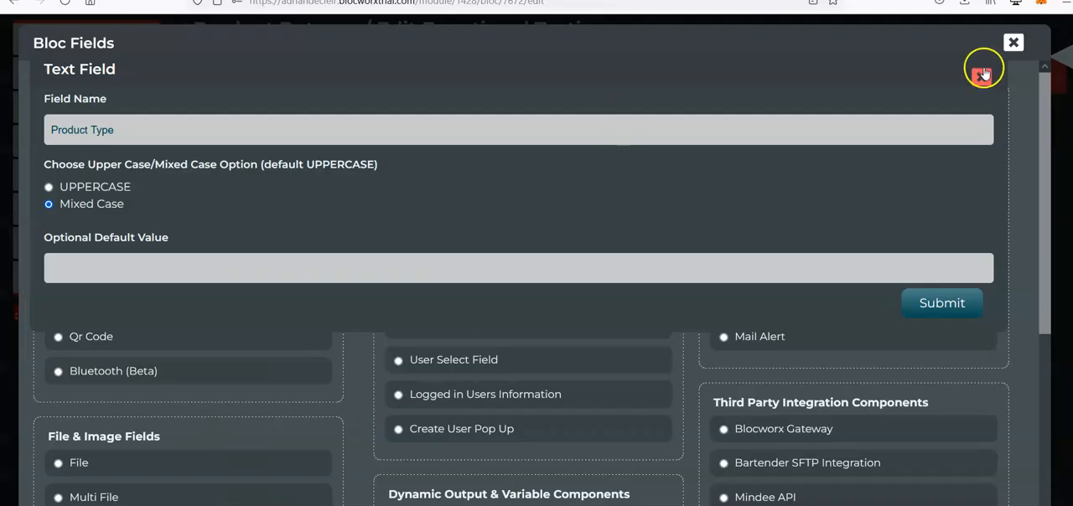
click(982, 76)
scroll(613, 279, down, 3)
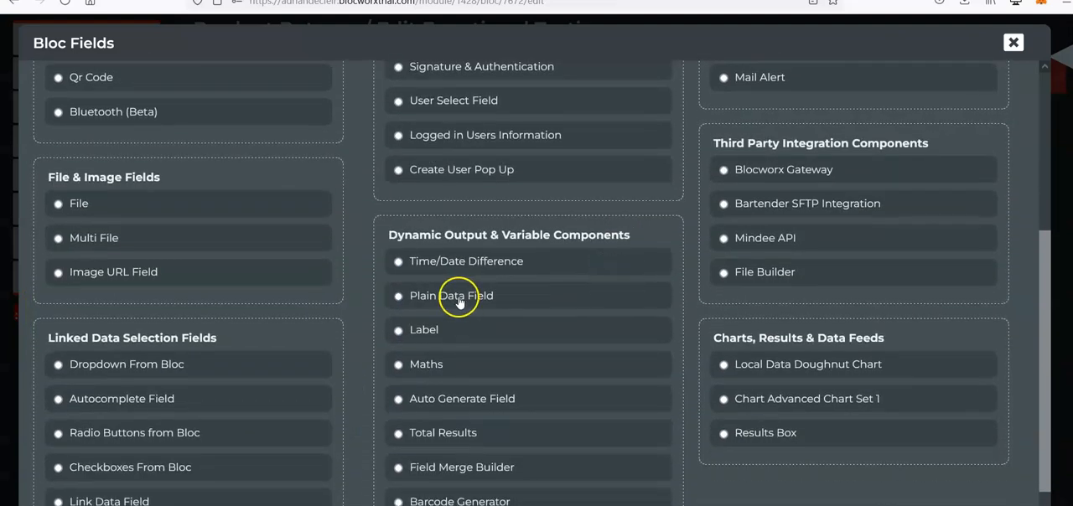
click(461, 295)
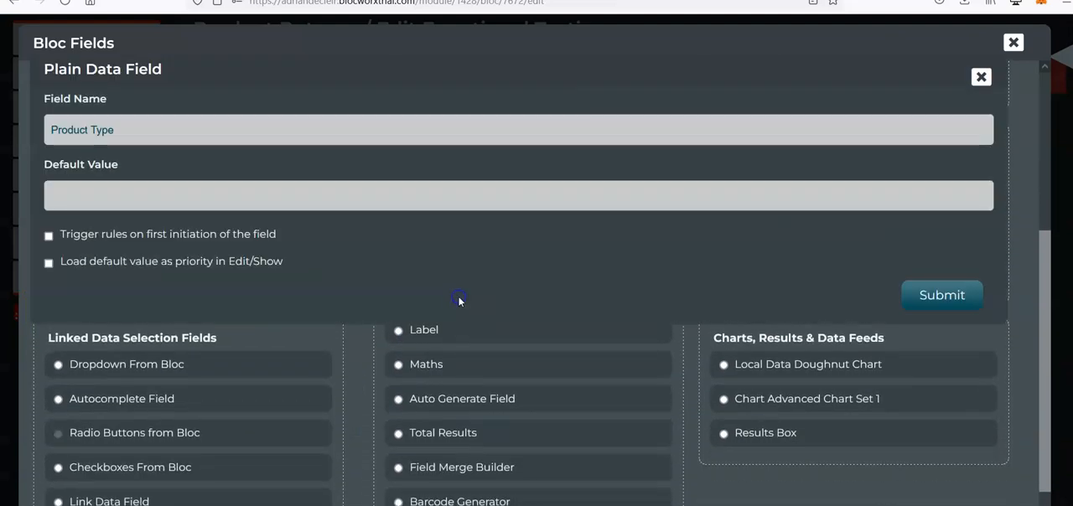
click(947, 296)
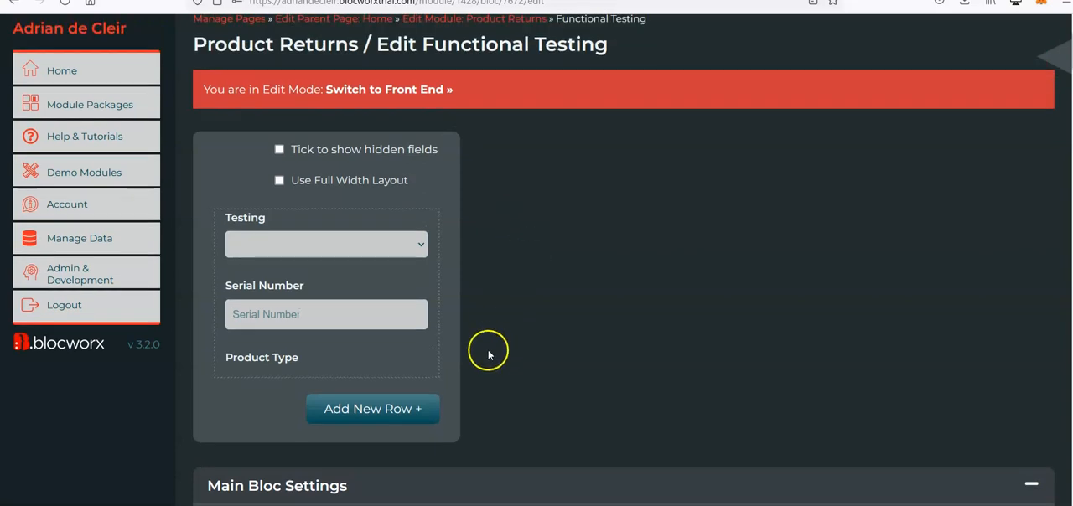
Review the existing rule on the Serial Number field that populates Product Type.
mouse_move(256, 363)
click(355, 429)
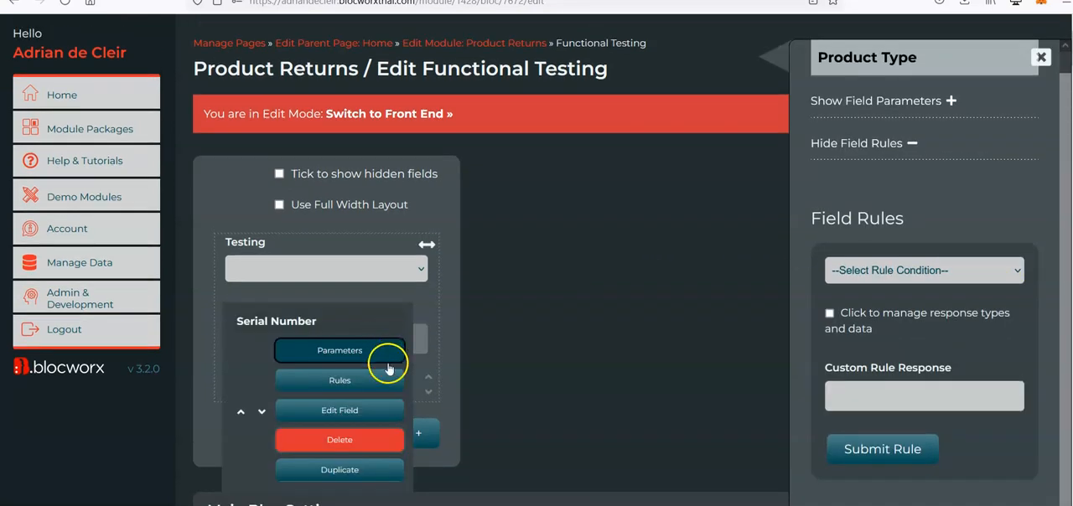
click(389, 381)
scroll(905, 390, down, 1)
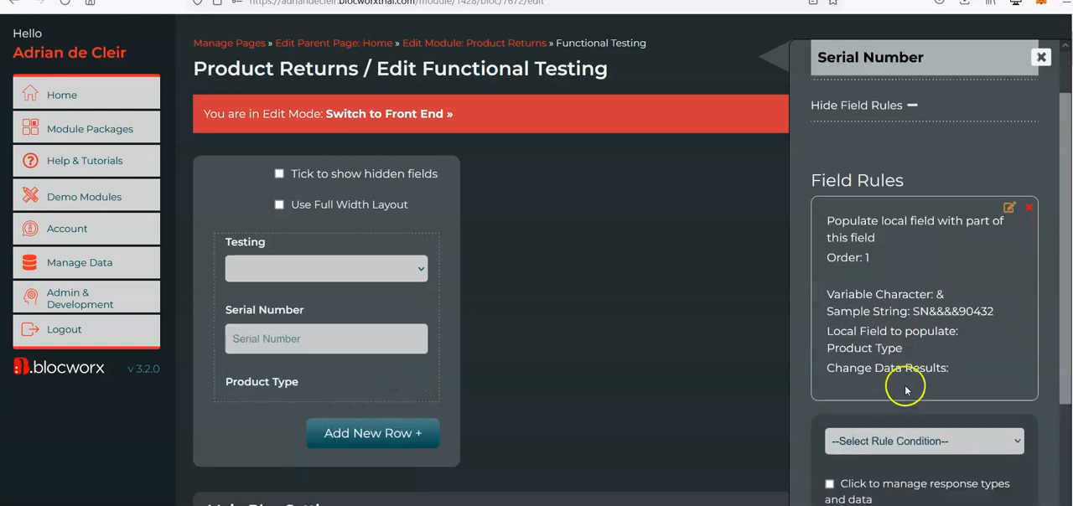
Start a Must be Equal to Another Field rule on Product Type, with Testing as the field to compare.
mouse_move(435, 329)
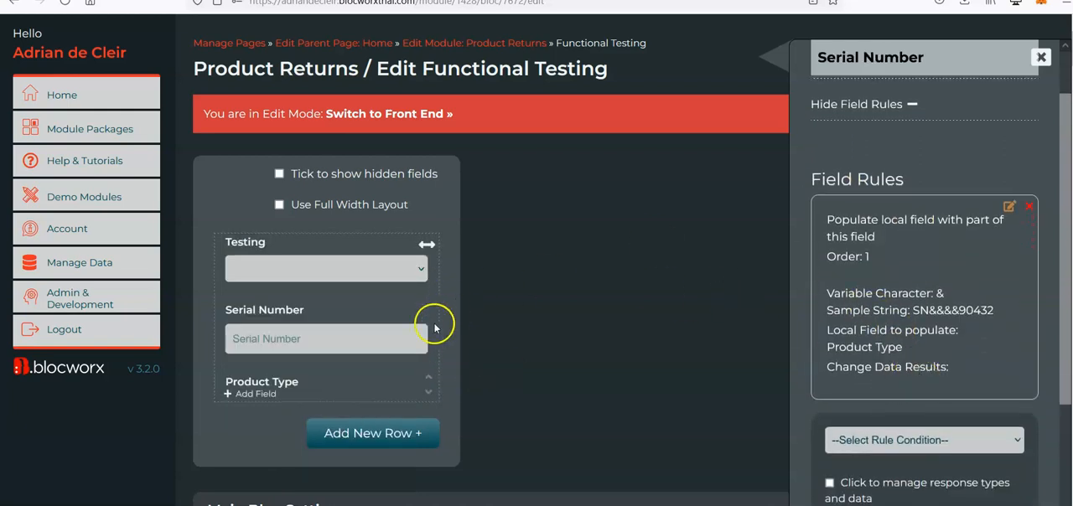
scroll(440, 319, down, 1)
click(362, 414)
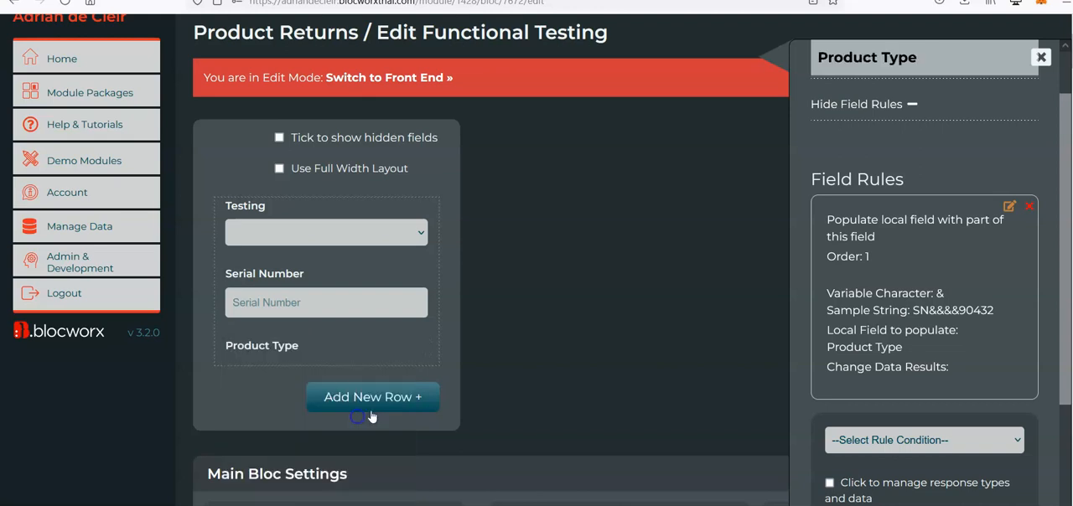
click(949, 267)
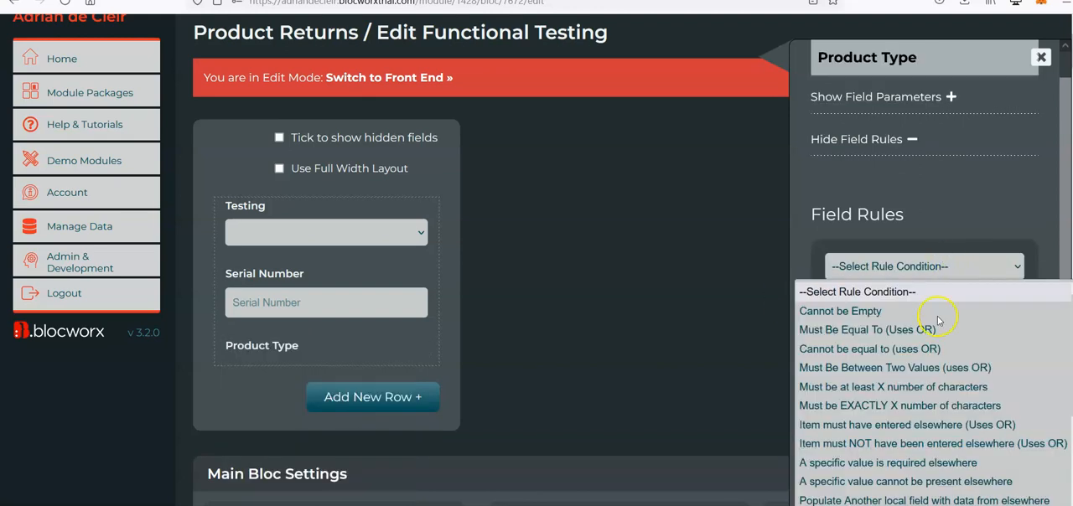
scroll(936, 375, down, 3)
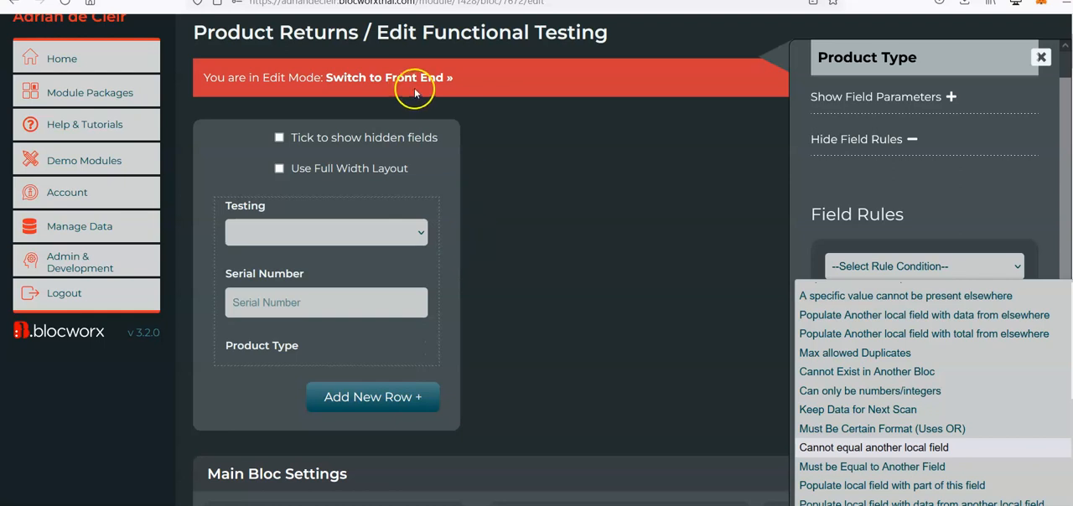
click(888, 474)
scroll(999, 414, down, 3)
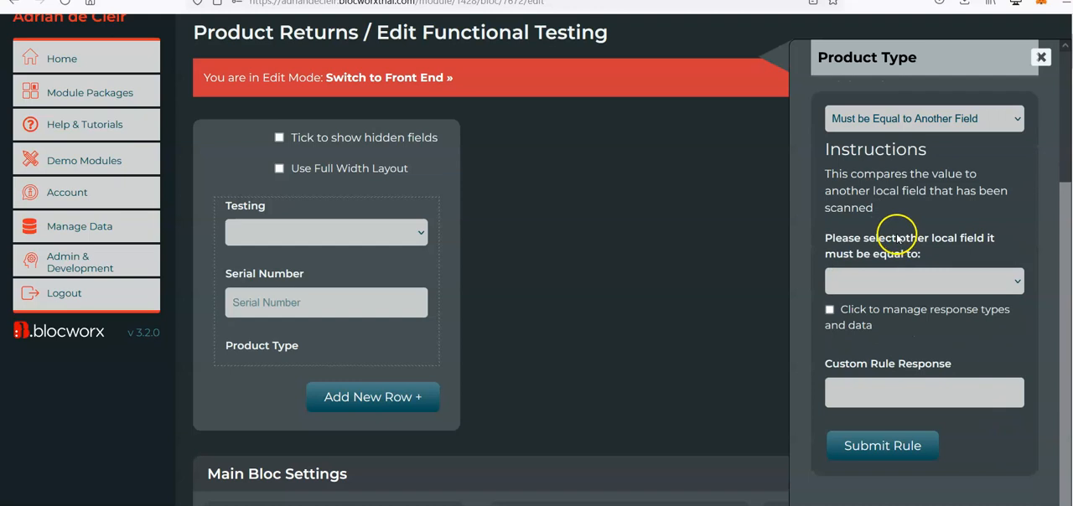
click(932, 281)
click(895, 345)
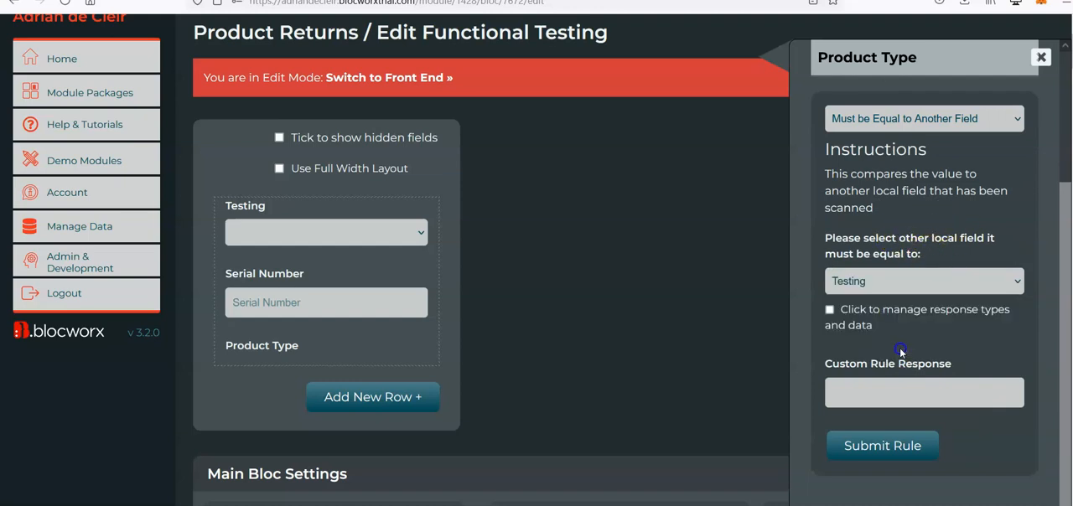
Set the custom rule response to "We are not testing this serial number at this time." and submit the rule.
click(855, 386)
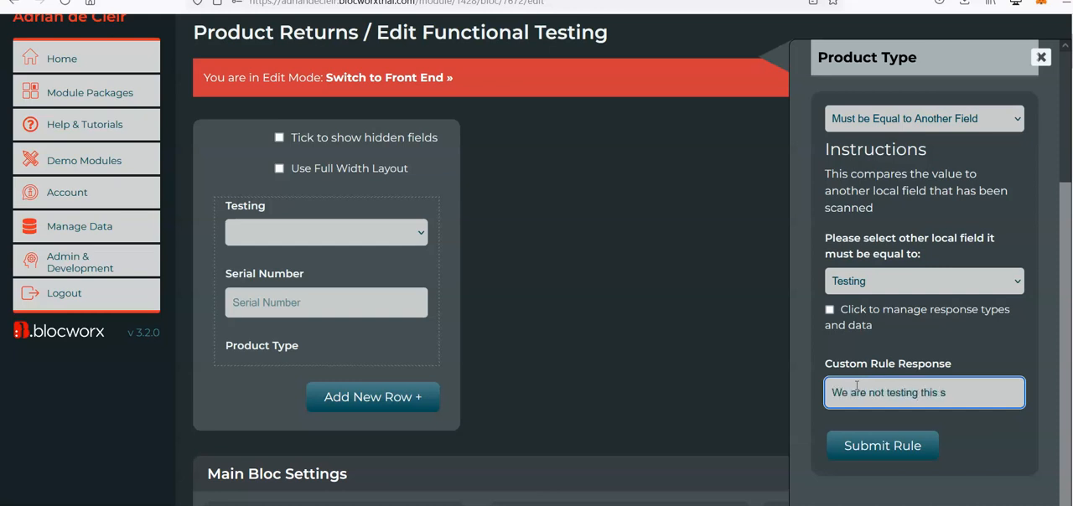
text(r  at this time.)
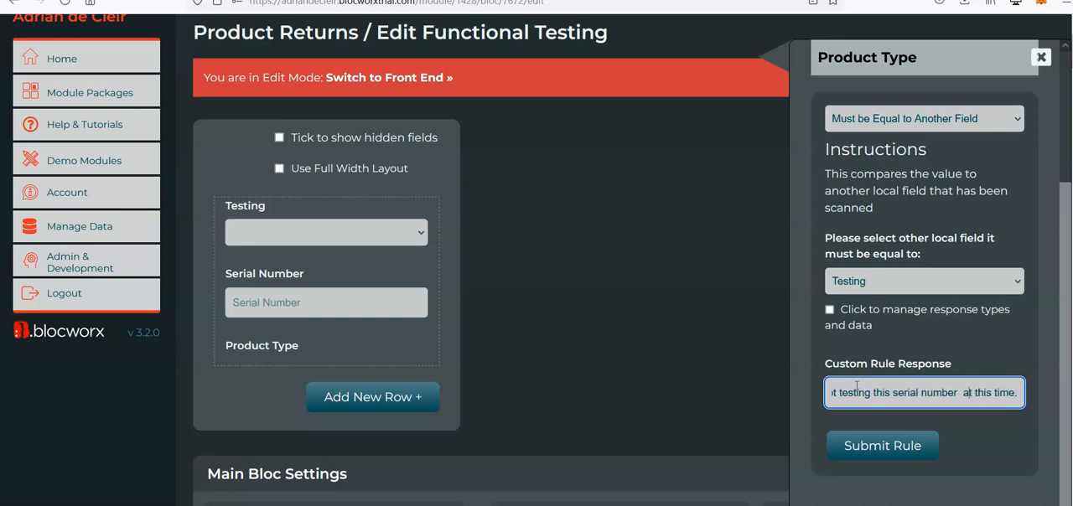
key(BackSpace)
click(850, 453)
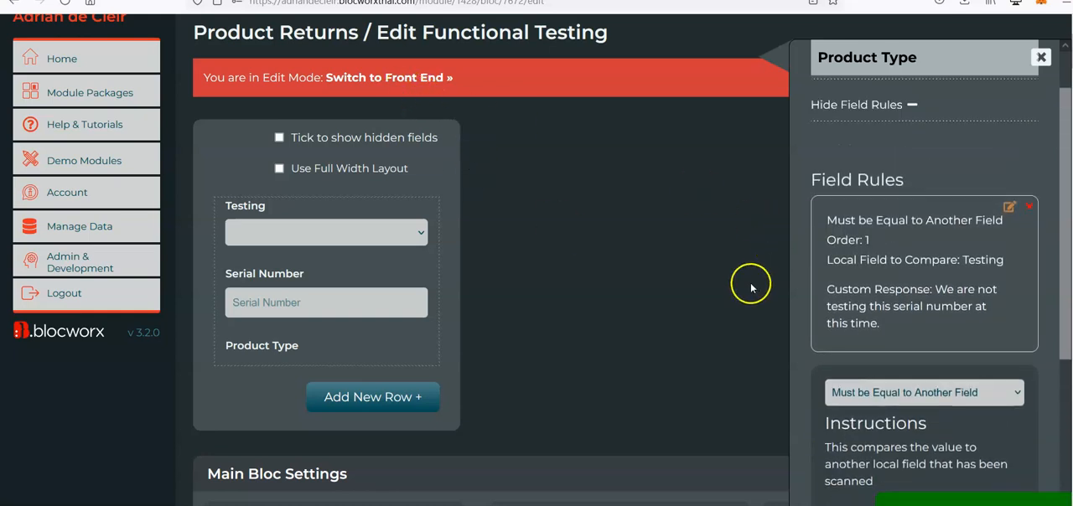
Switch to the front end and submit serial number SNJJ4S90000 with Testing set to JJ4S.
scroll(749, 283, up, 1)
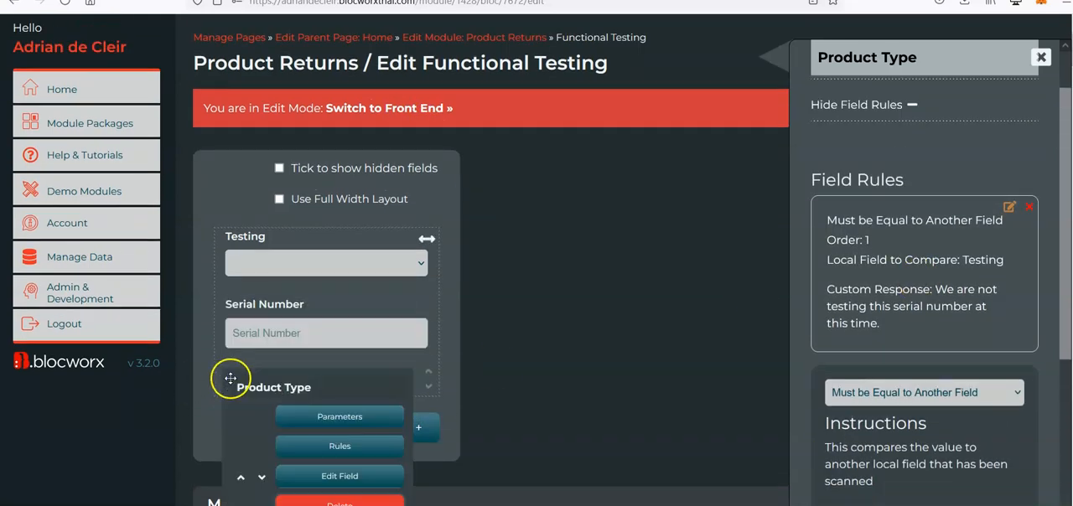
click(424, 117)
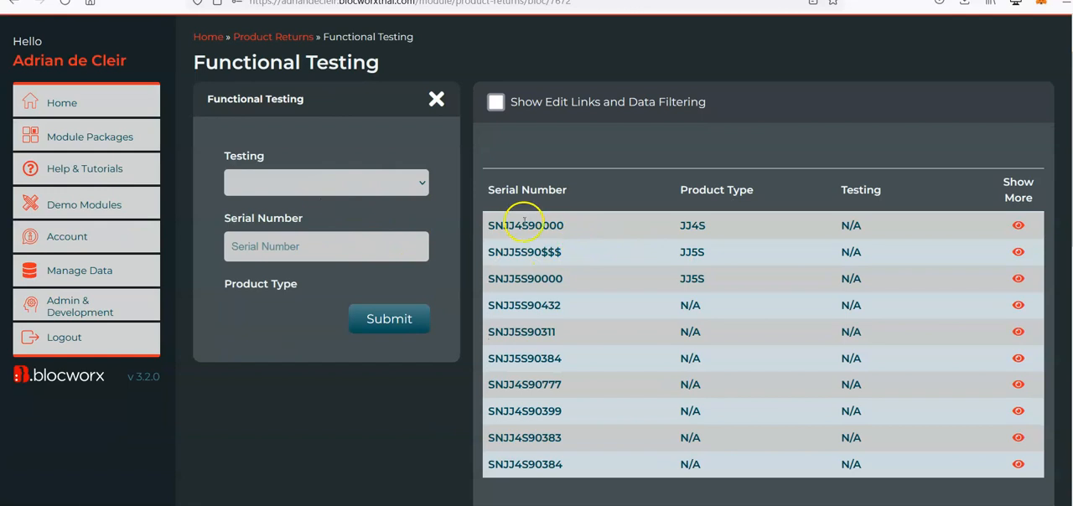
double_click(521, 223)
key(ctrl+c)
click(371, 186)
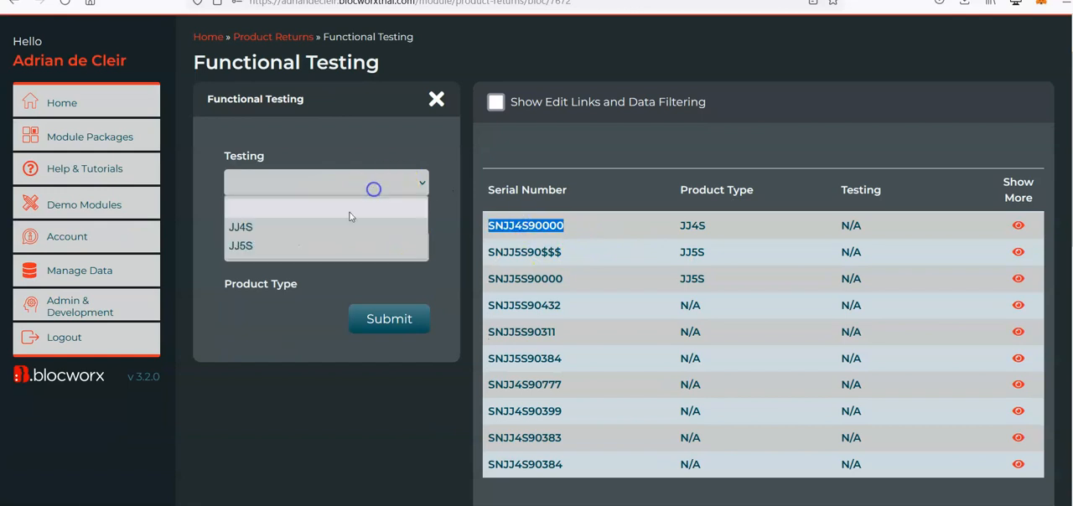
click(285, 227)
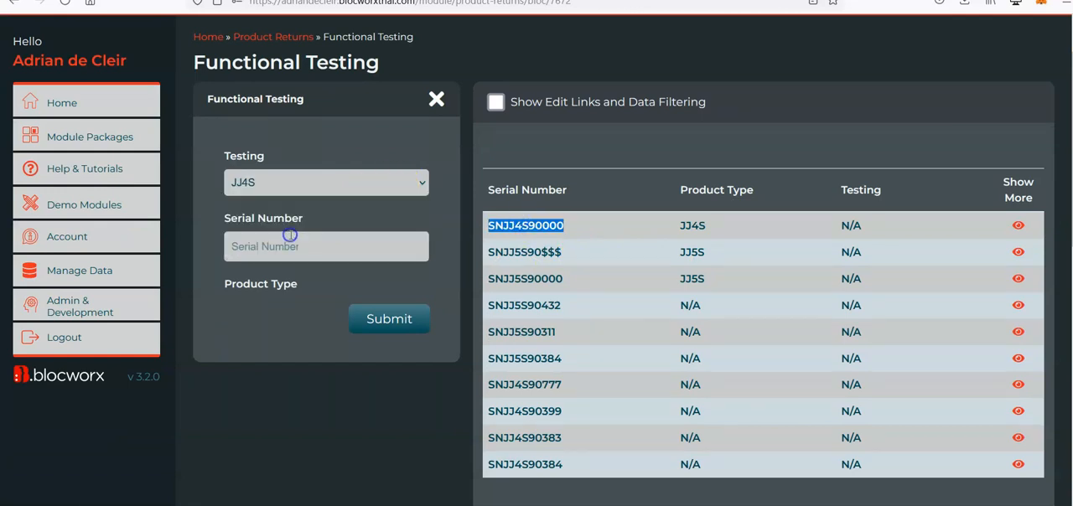
click(271, 242)
key(ctrl+v)
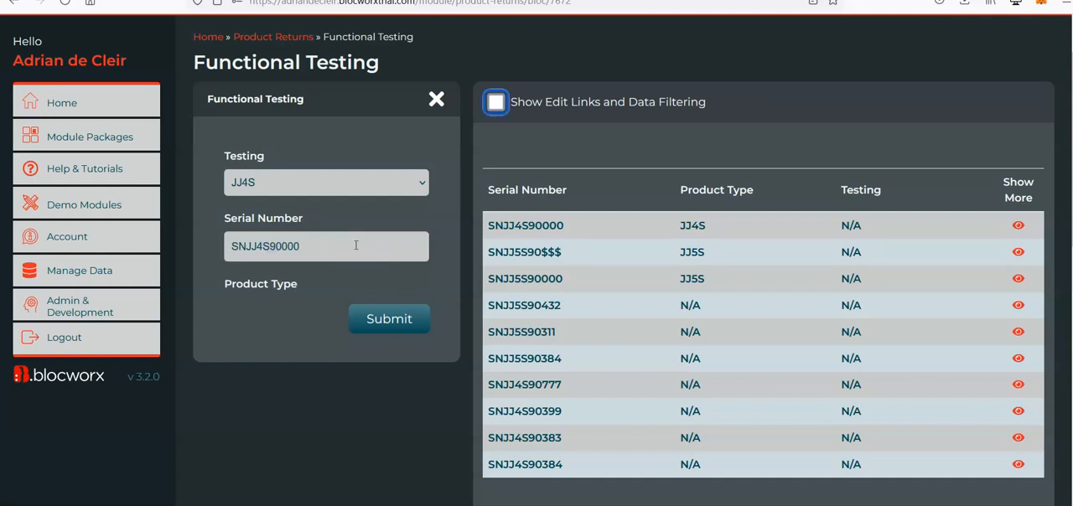
key(Return)
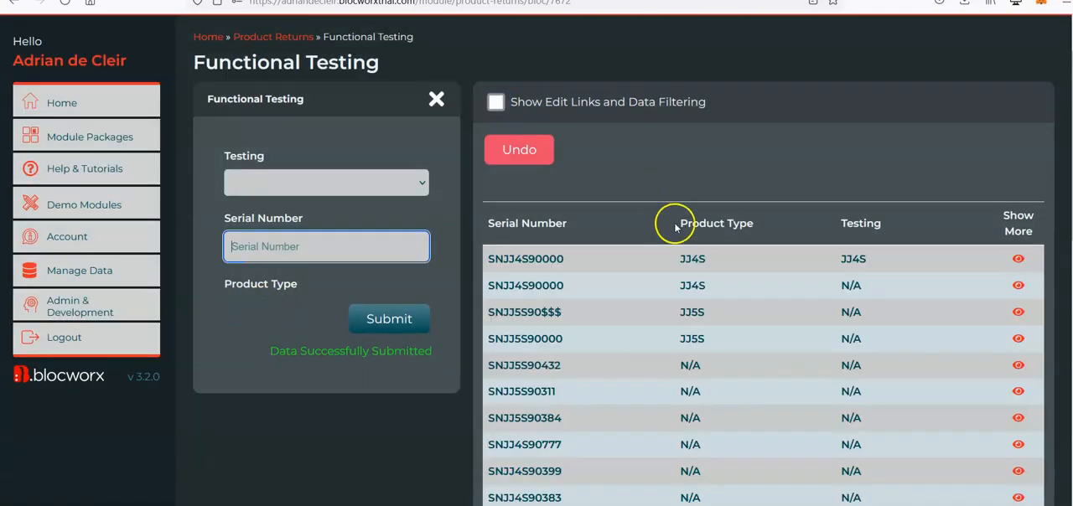
double_click(537, 285)
key(ctrl+c)
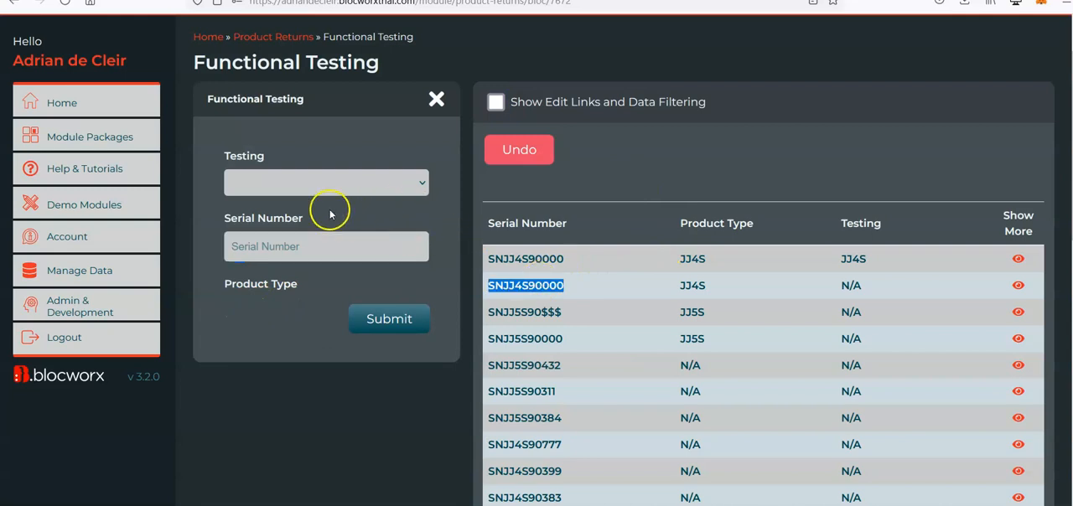
click(289, 186)
click(300, 228)
click(293, 245)
key(ctrl+v)
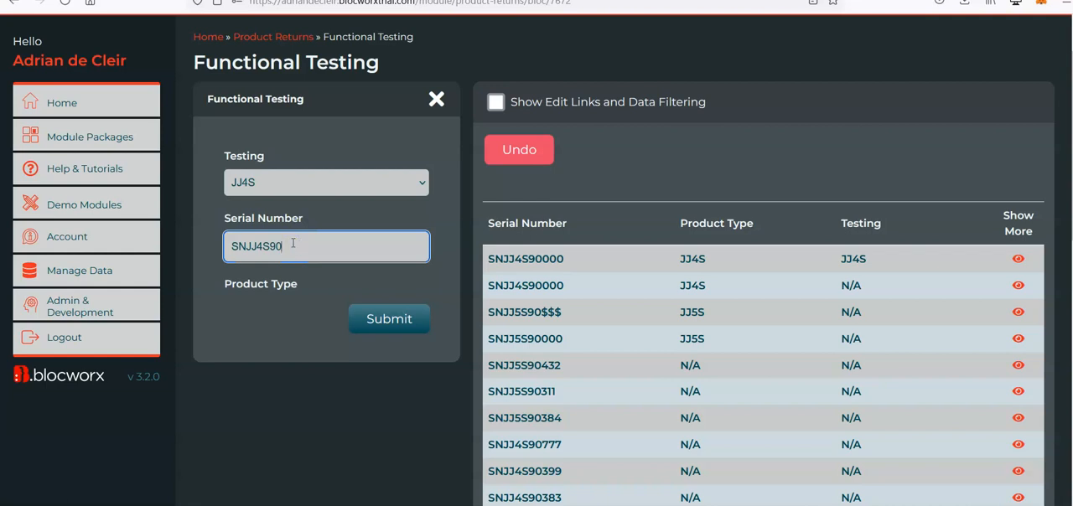
key(Return)
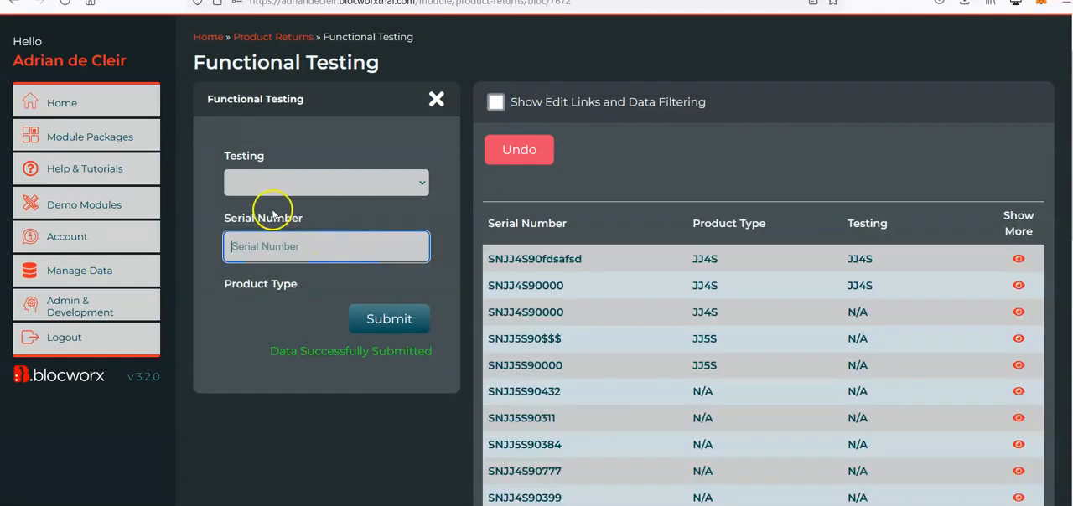
Try to submit serial number SNJJ5S90432, copied from the data table, with Testing set to JJ4S.
double_click(523, 393)
key(ctrl+c)
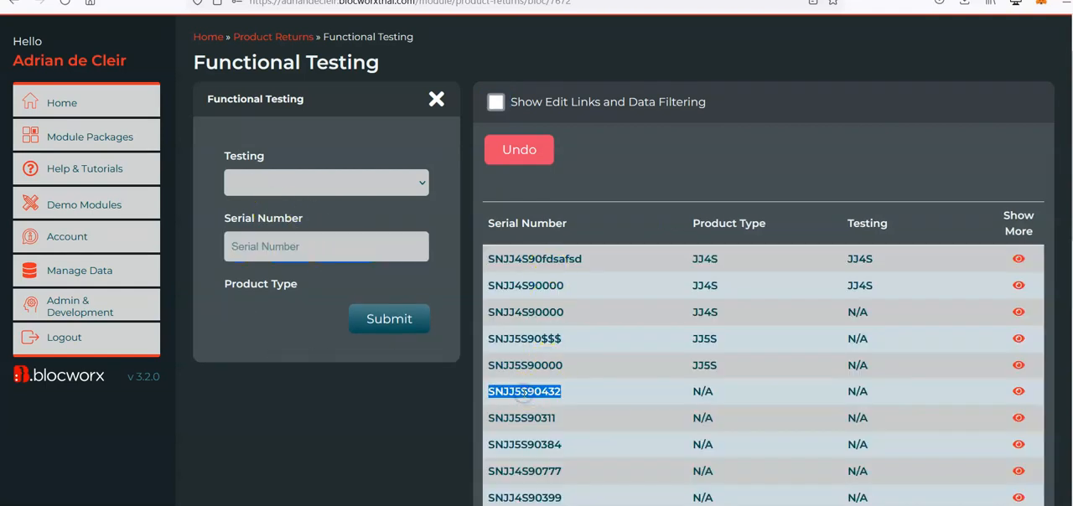
click(294, 179)
click(278, 216)
click(278, 246)
key(ctrl+v)
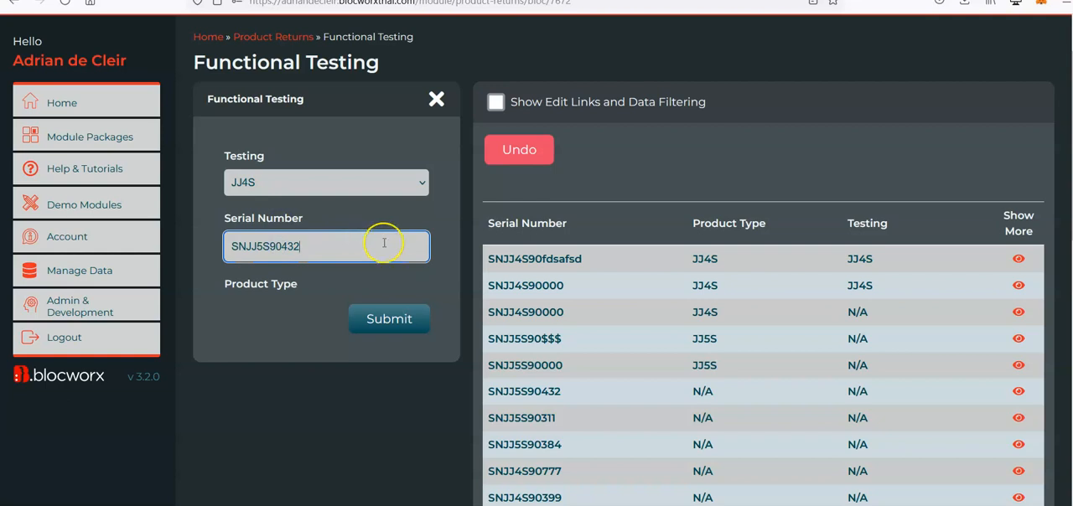
key(Tab)
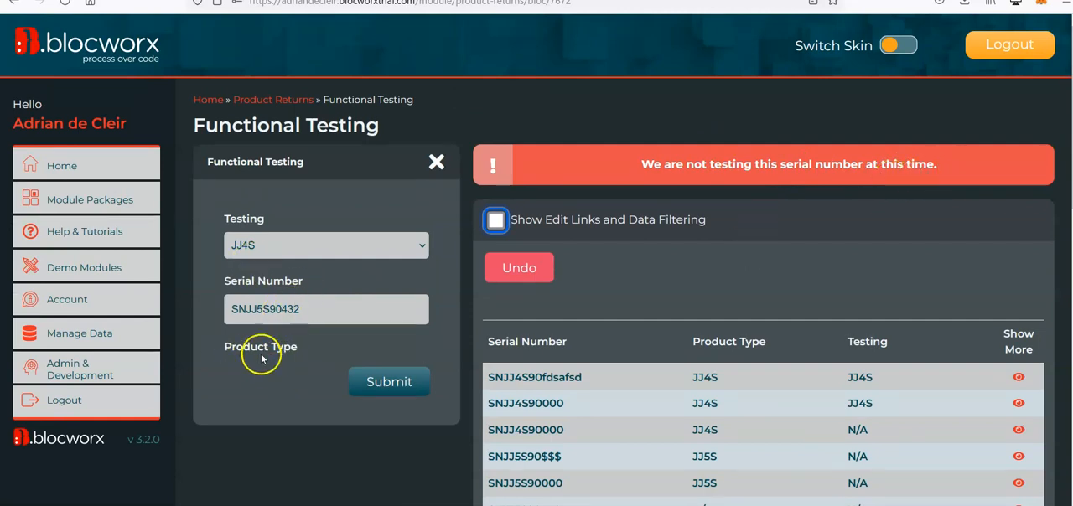
Switch the bloc to edit mode and submit a Keep Data for Next Scan rule on the Testing field.
scroll(356, 430, down, 10)
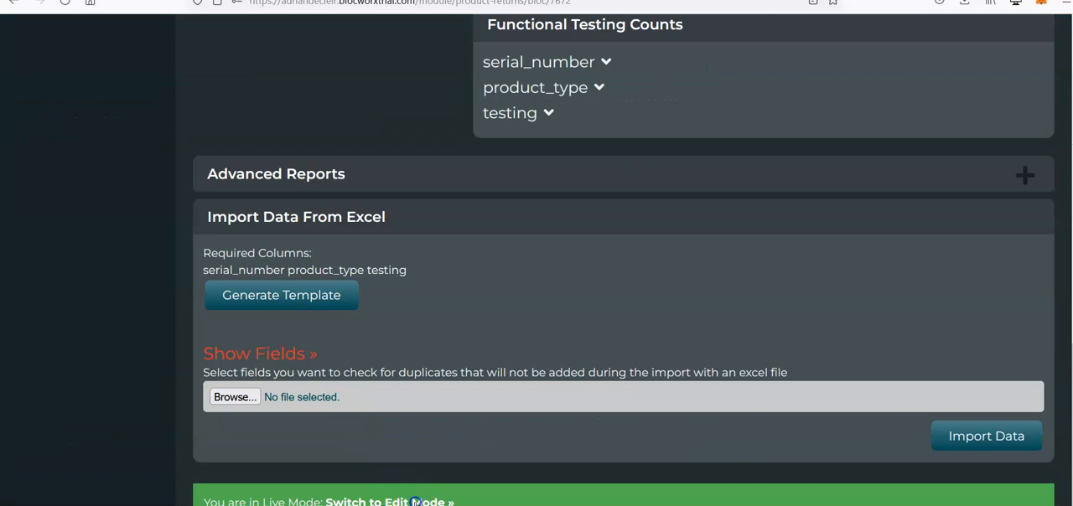
click(415, 501)
click(268, 301)
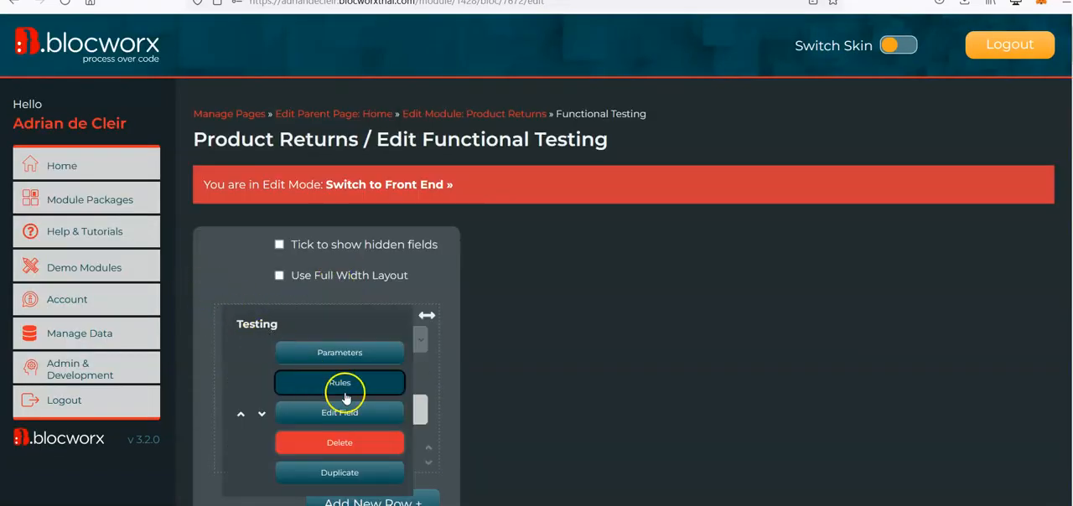
click(345, 398)
click(927, 300)
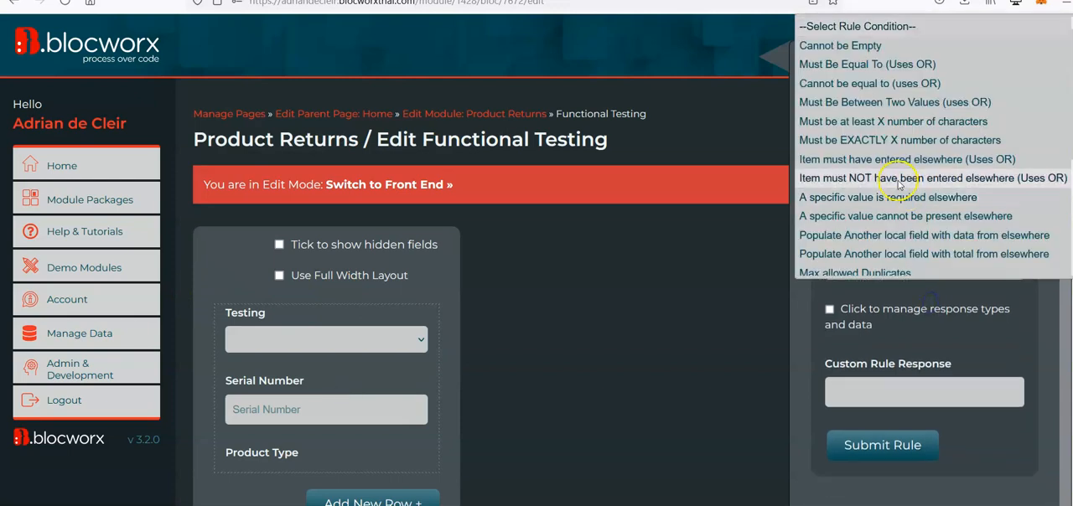
scroll(899, 184, down, 5)
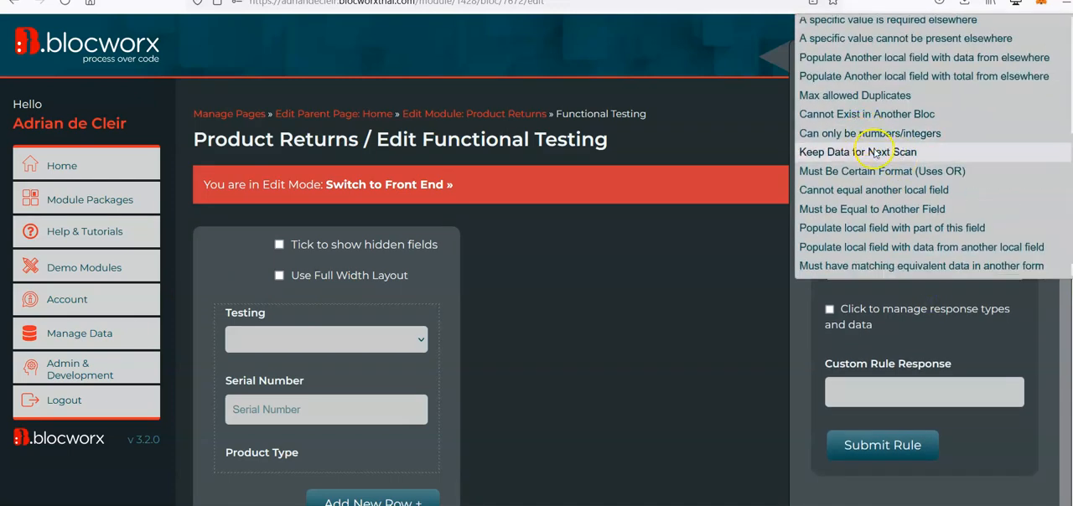
click(874, 152)
scroll(804, 331, down, 3)
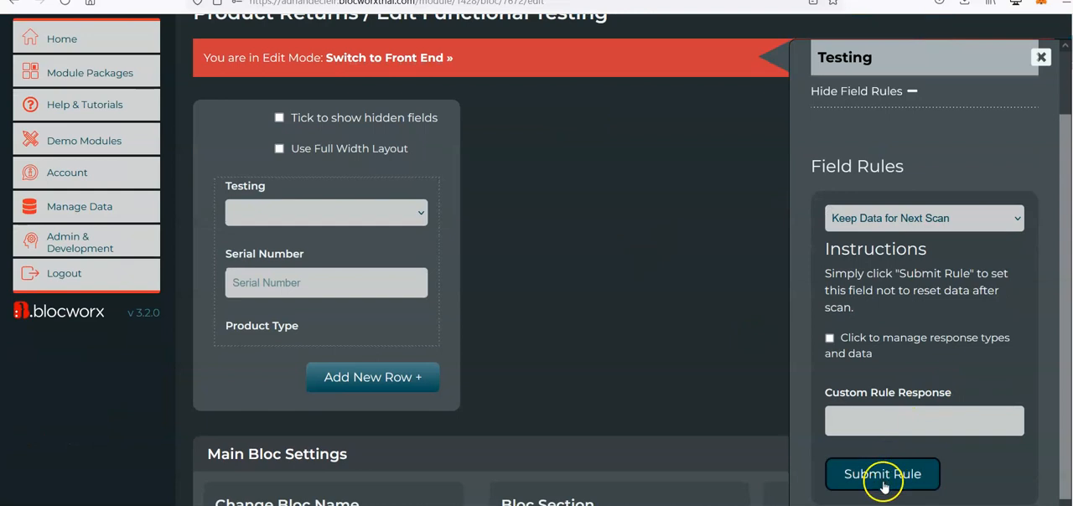
click(899, 488)
Switch to the front end and submit serial number SNJJ4S90ABC with Testing set to JJ4S.
scroll(620, 282, up, 3)
click(394, 183)
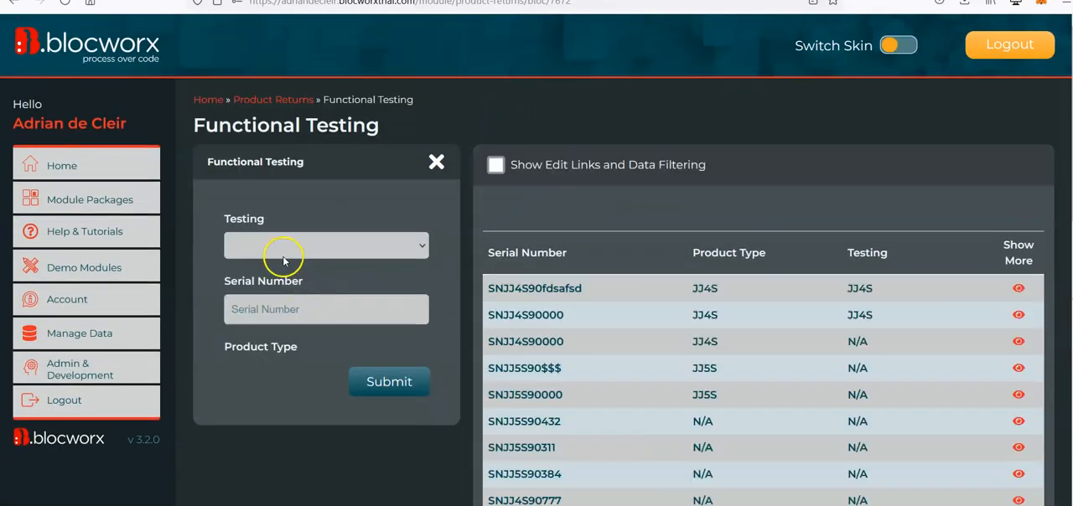
click(282, 248)
click(259, 289)
click(271, 316)
text(SNJJ5S90432)
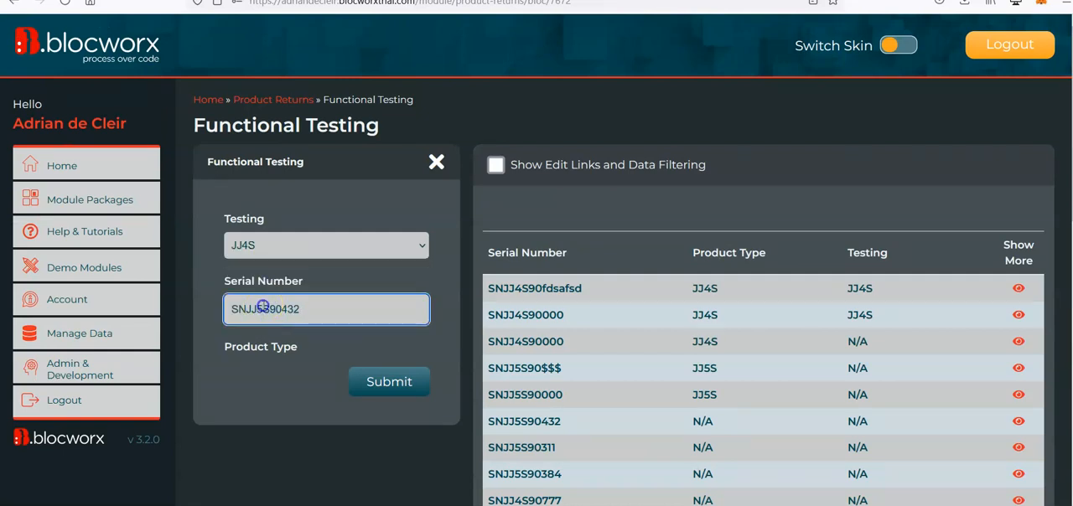
click(313, 308)
text(ABC)
key(Tab)
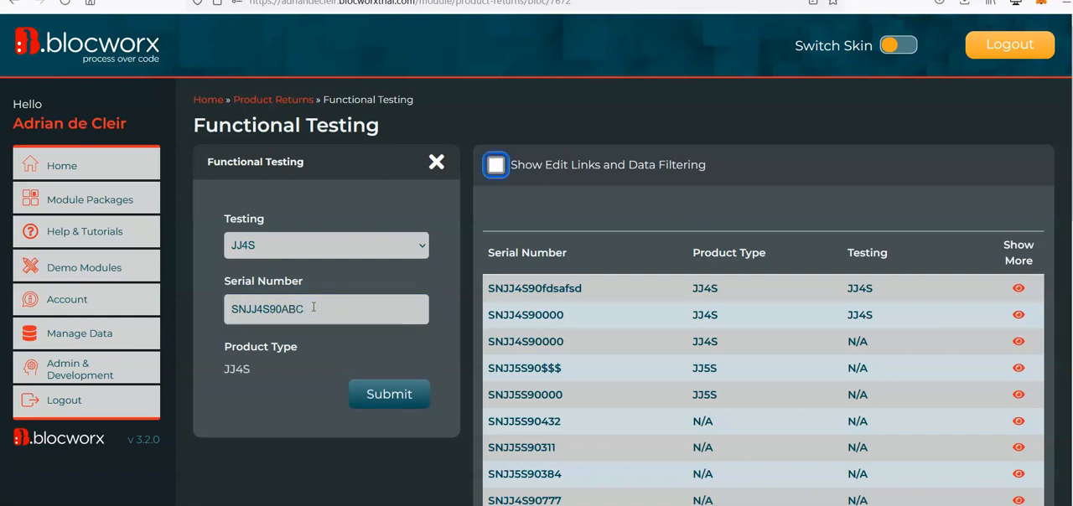
Submit serial number SNJJ4S90fsdfsd with Testing kept on JJ4S.
click(342, 311)
key(ctrl+v)
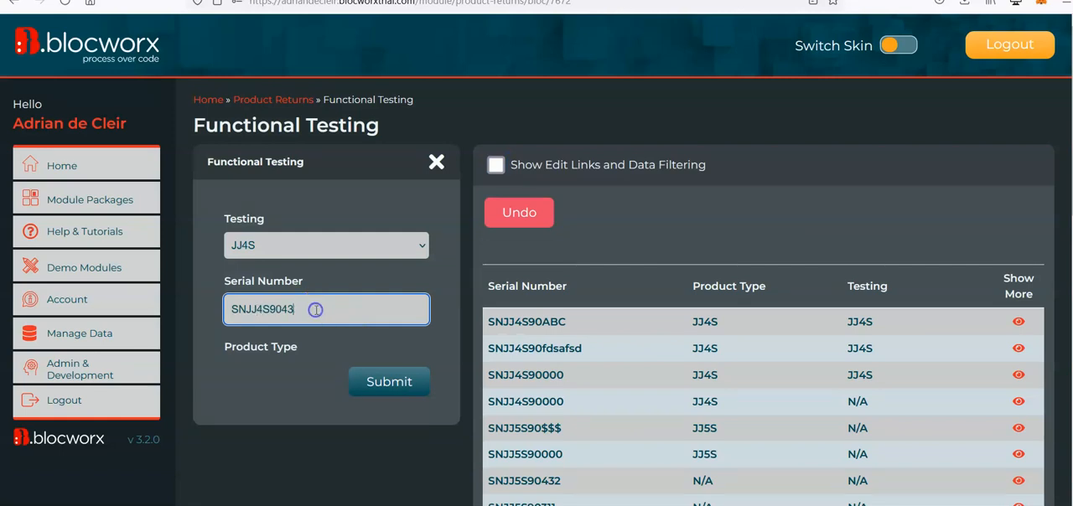
key(Tab)
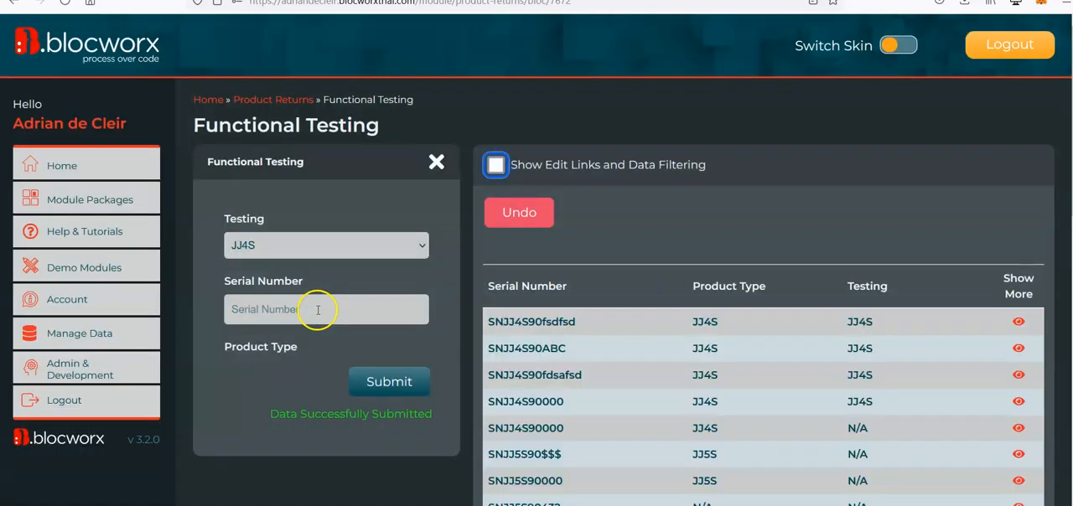
Try to submit serial number SNJJ5S90432 with Testing still set to JJ4S.
click(352, 310)
key(ctrl+v)
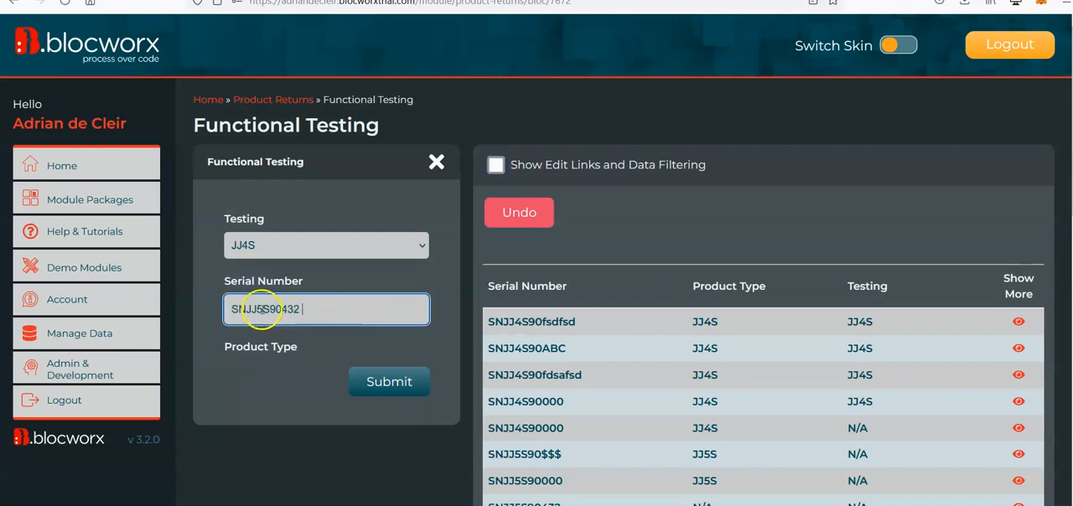
key(Tab)
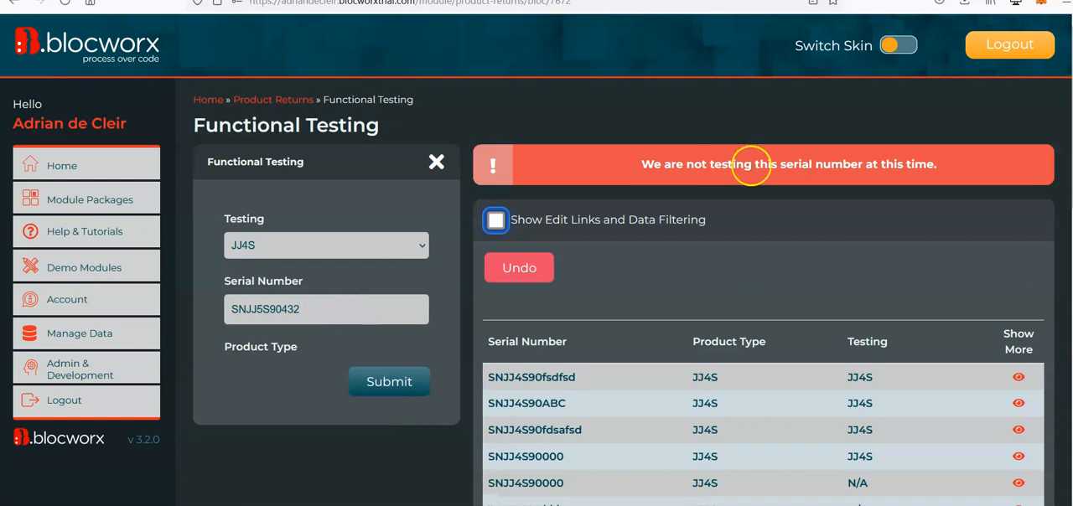
Change Testing to JJ5S and submit serial number SNJJ5S90432.
click(371, 246)
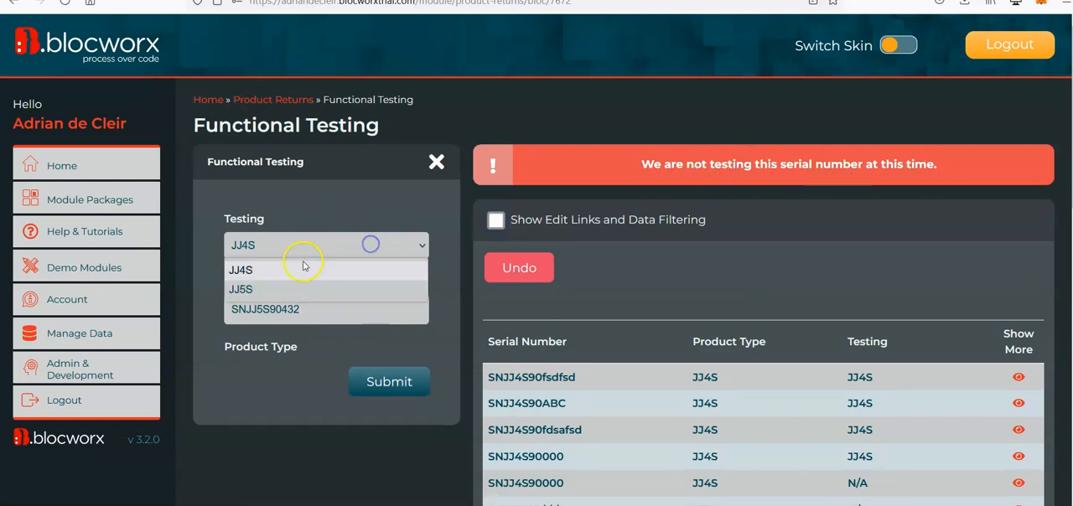
click(272, 290)
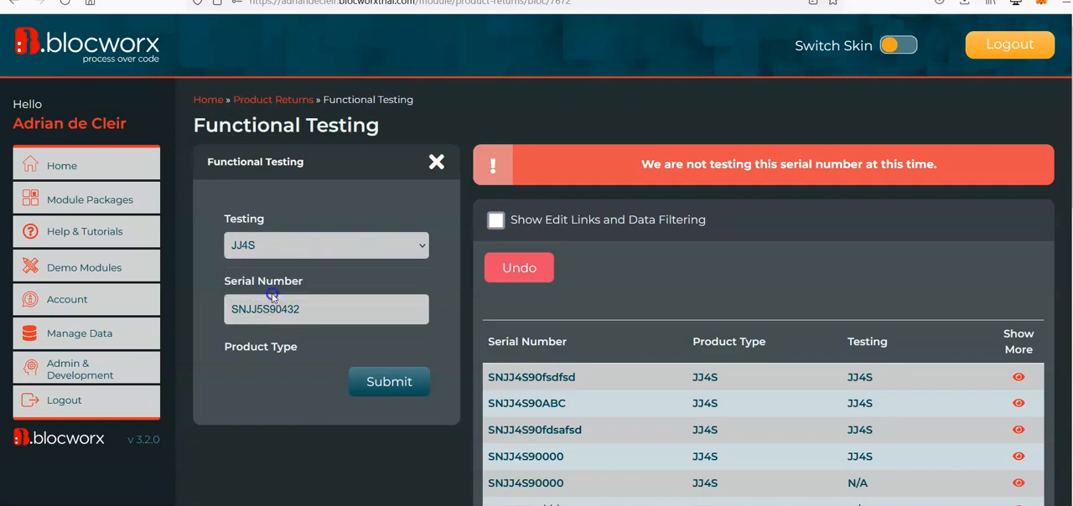
click(336, 312)
key(Return)
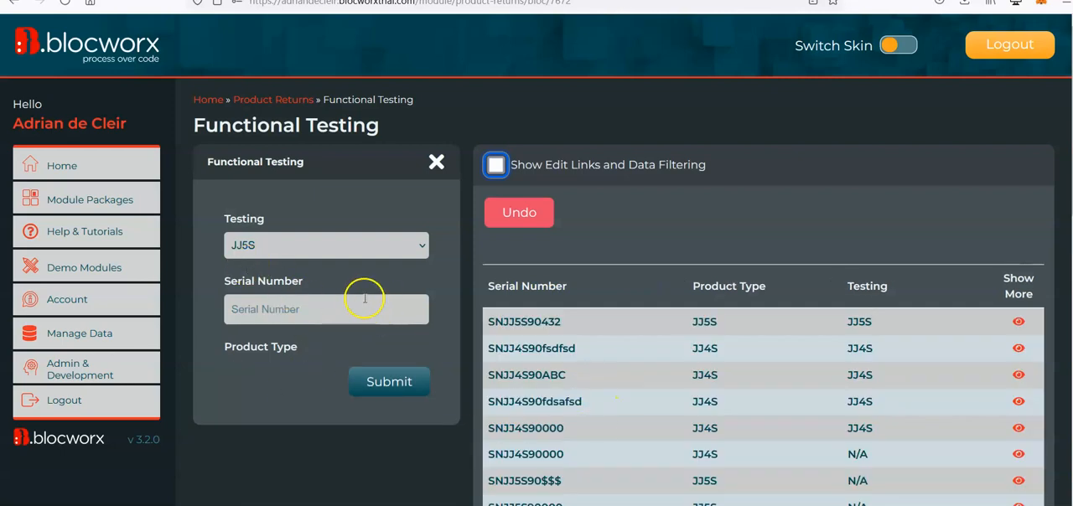
Return the bloc to edit mode, accepting the live data warning, and open the Product Type field's rules.
scroll(369, 303, down, 10)
click(421, 500)
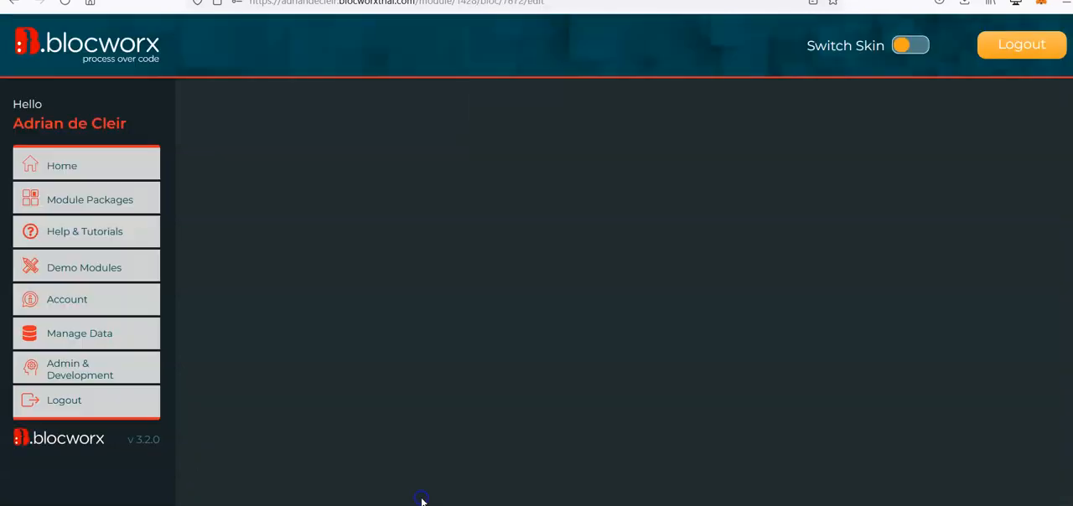
click(279, 286)
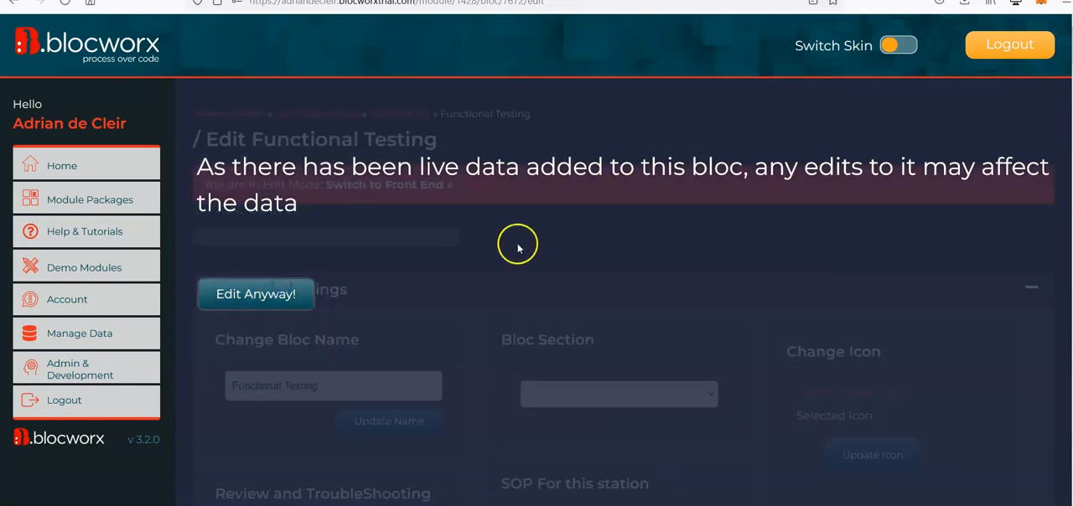
click(259, 290)
scroll(478, 269, down, 1)
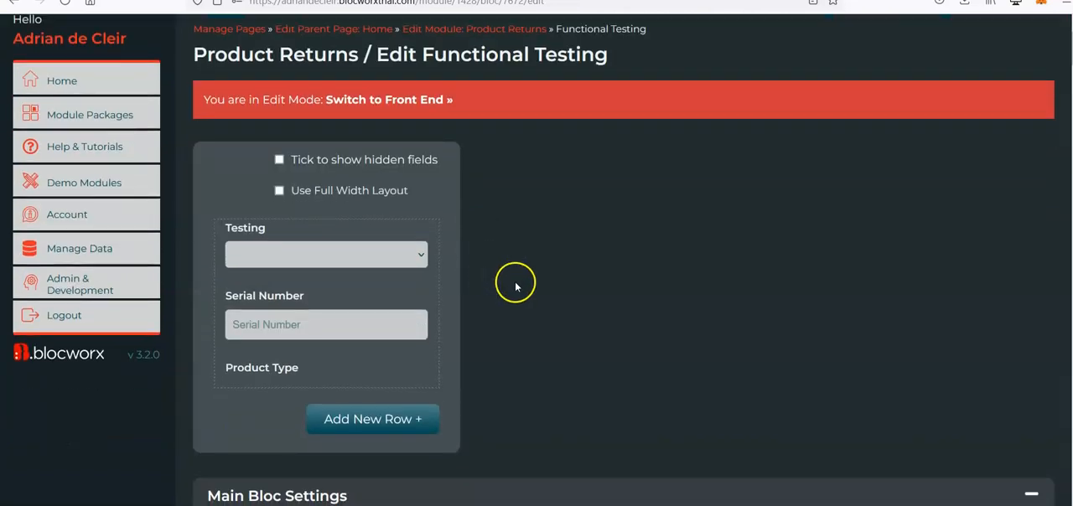
scroll(503, 285, down, 1)
mouse_move(268, 290)
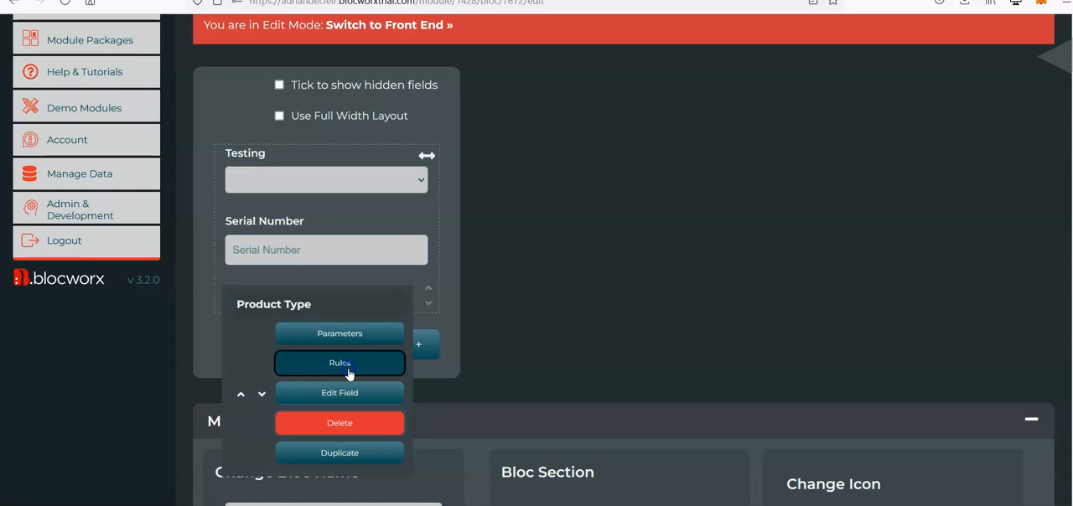
click(350, 374)
Examine the Product Type field's existing rule and the available rule conditions.
scroll(1005, 245, down, 1)
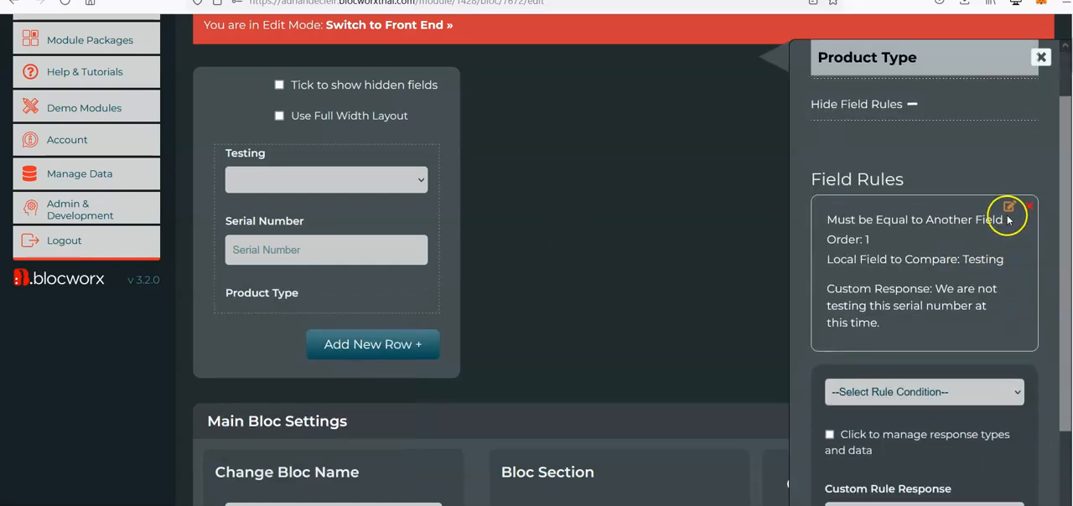
scroll(998, 302, down, 1)
scroll(990, 353, down, 2)
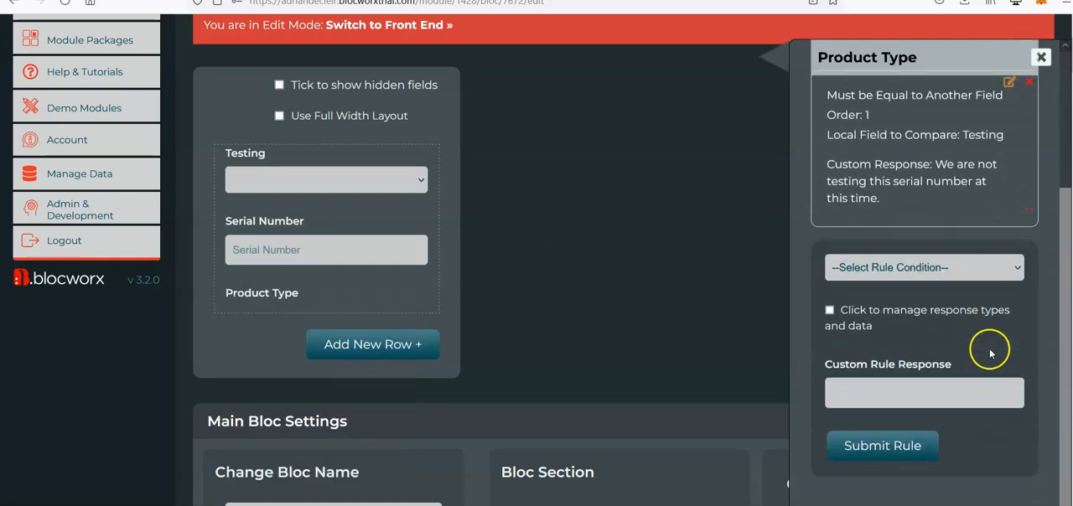
click(972, 270)
scroll(970, 344, down, 4)
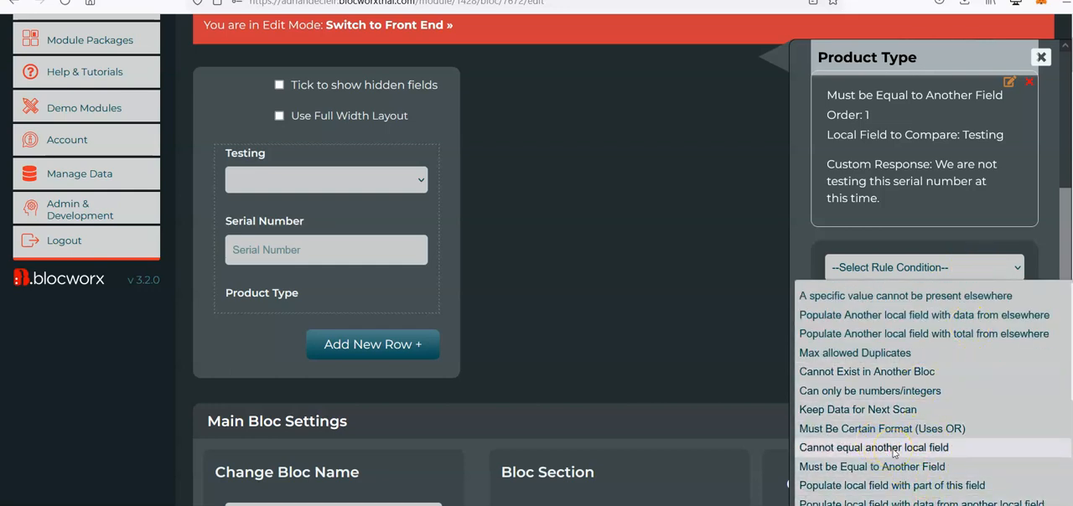
click(919, 190)
scroll(920, 190, up, 2)
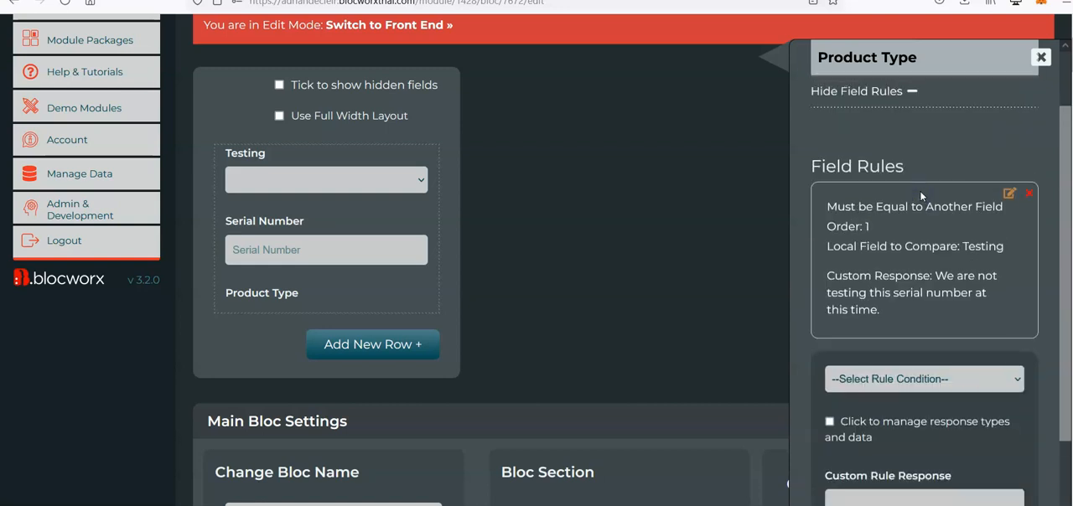
click(921, 204)
scroll(519, 195, up, 1)
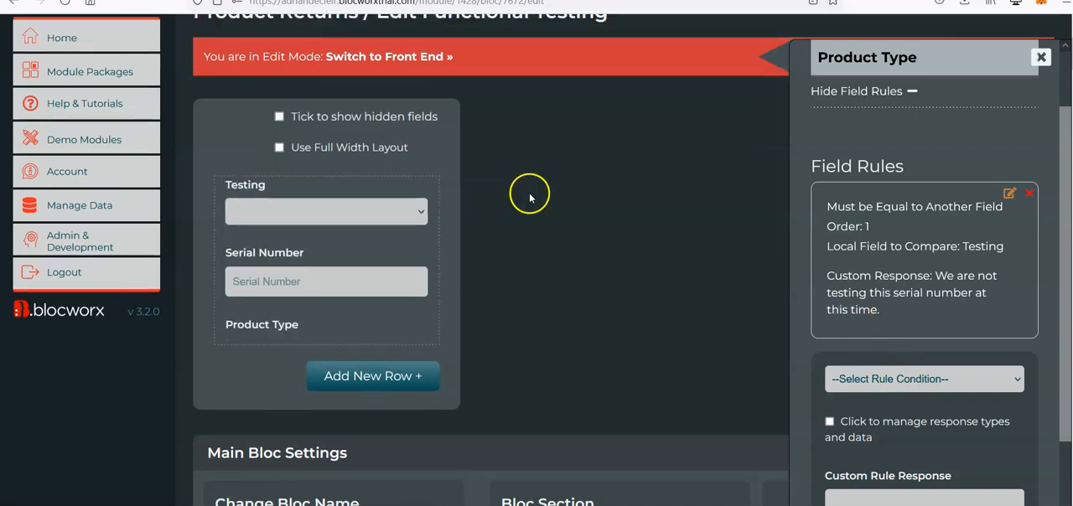
scroll(530, 197, up, 1)
Delete the Must be Equal to Another Field rule from the Product Type field and confirm the deletion.
mouse_move(365, 242)
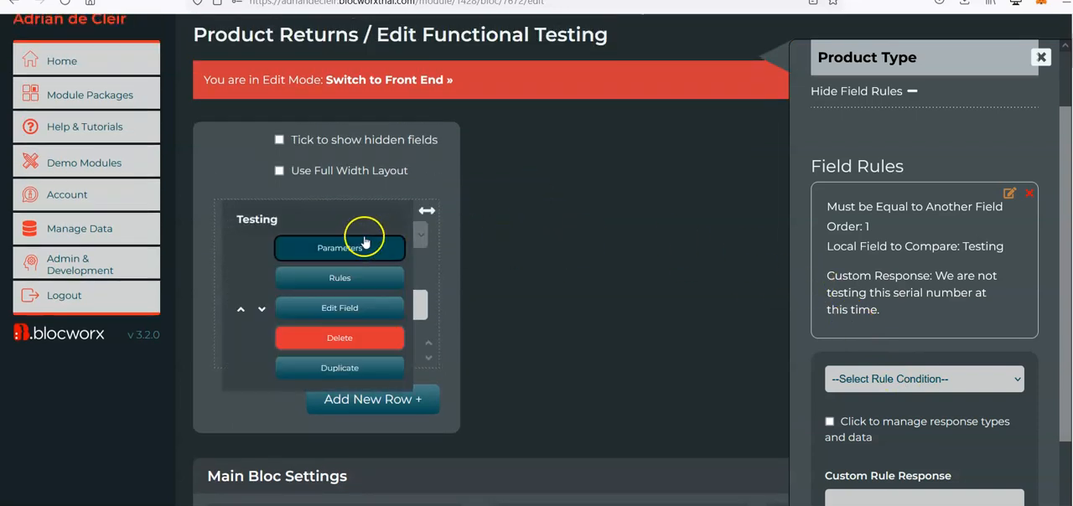
click(1030, 193)
click(597, 300)
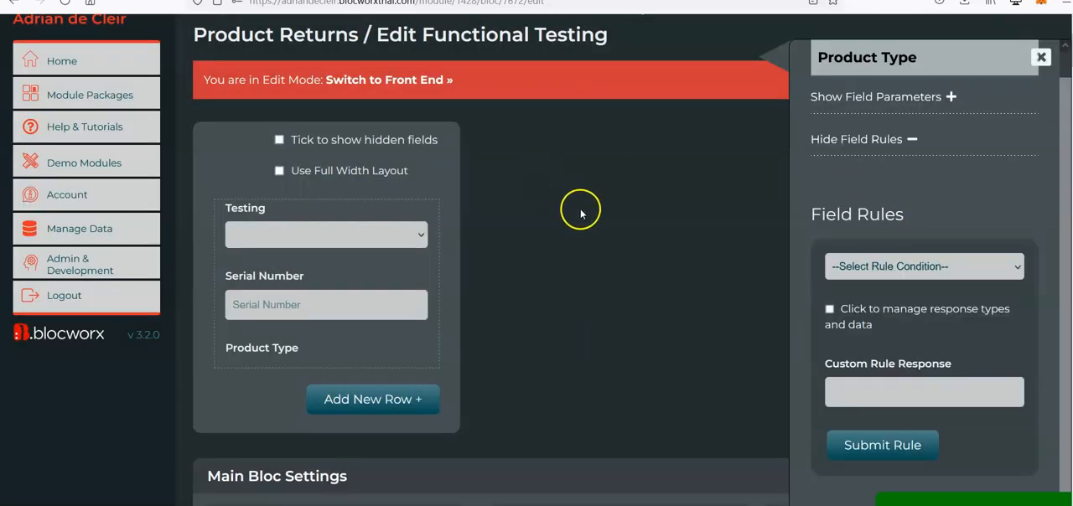
Rename the Testing field to "Cannot Test" and save the field.
mouse_move(348, 245)
click(383, 307)
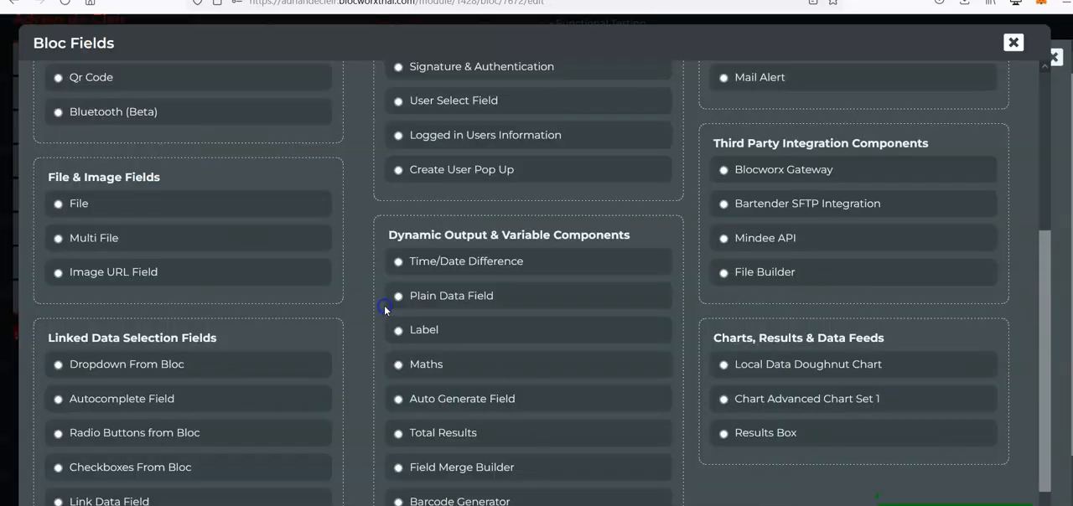
click(102, 127)
drag(102, 128, 16, 131)
text(Cannot Test)
click(940, 473)
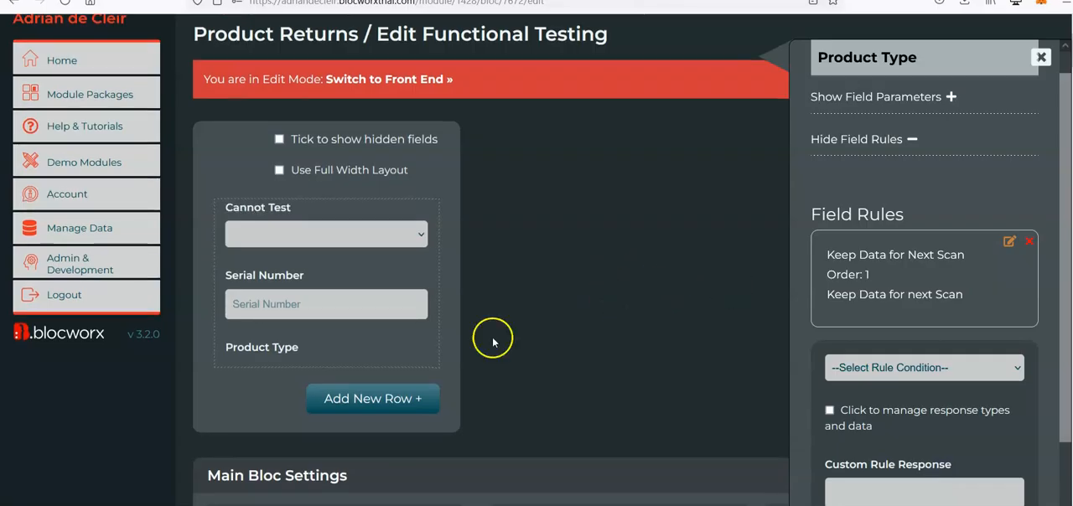
Start a new rule on the Product Type field with the condition Cannot equal another local field.
mouse_move(288, 355)
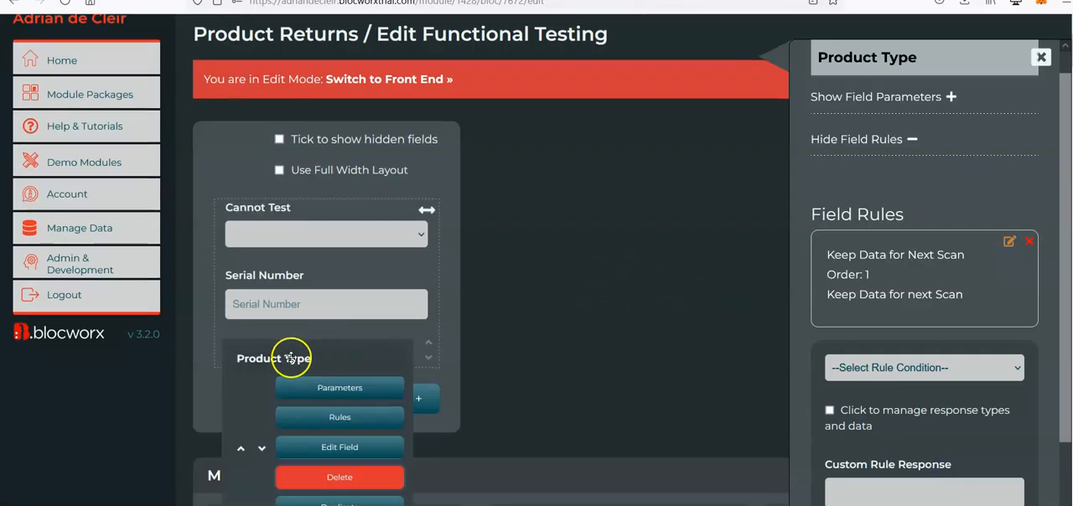
click(339, 421)
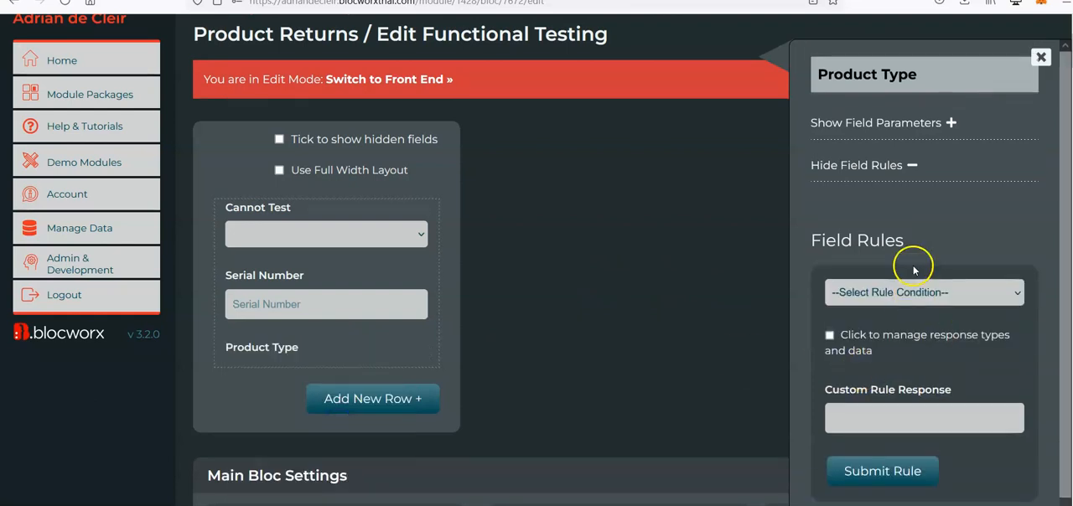
click(917, 292)
scroll(916, 225, down, 4)
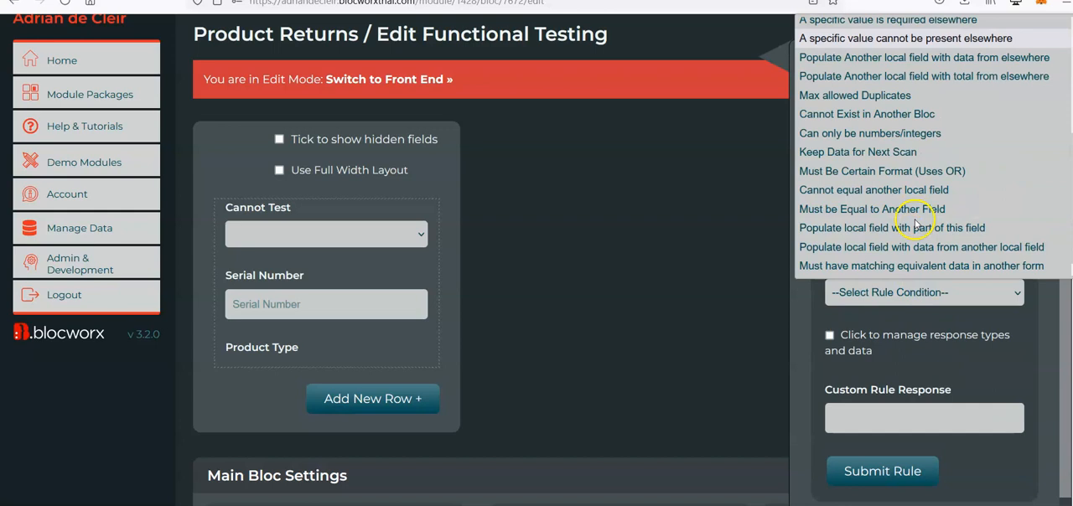
click(864, 190)
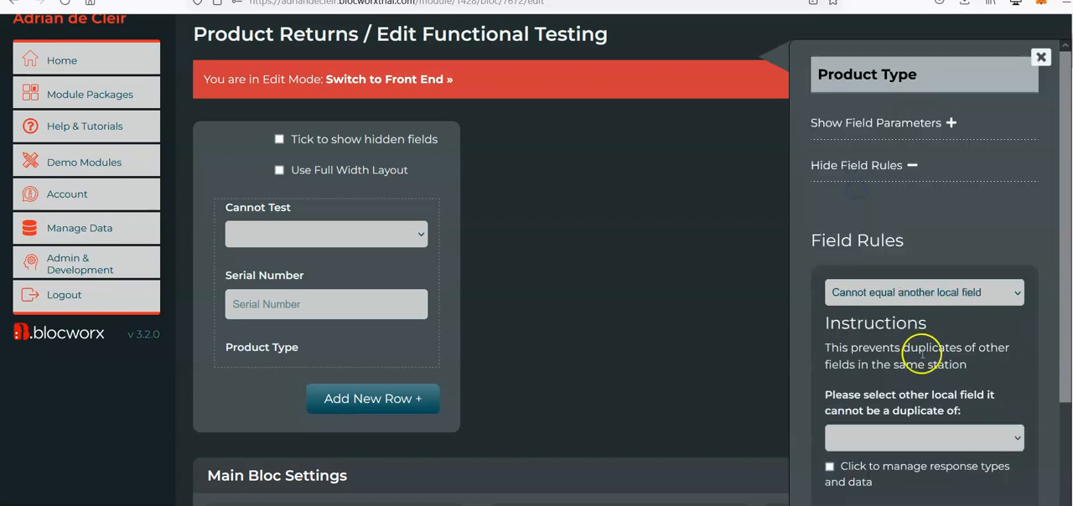
Set Cannot Test as the field Product Type cannot duplicate, add the response "You cannot test this serial number at this time.", and submit the rule.
scroll(922, 354, down, 2)
click(872, 333)
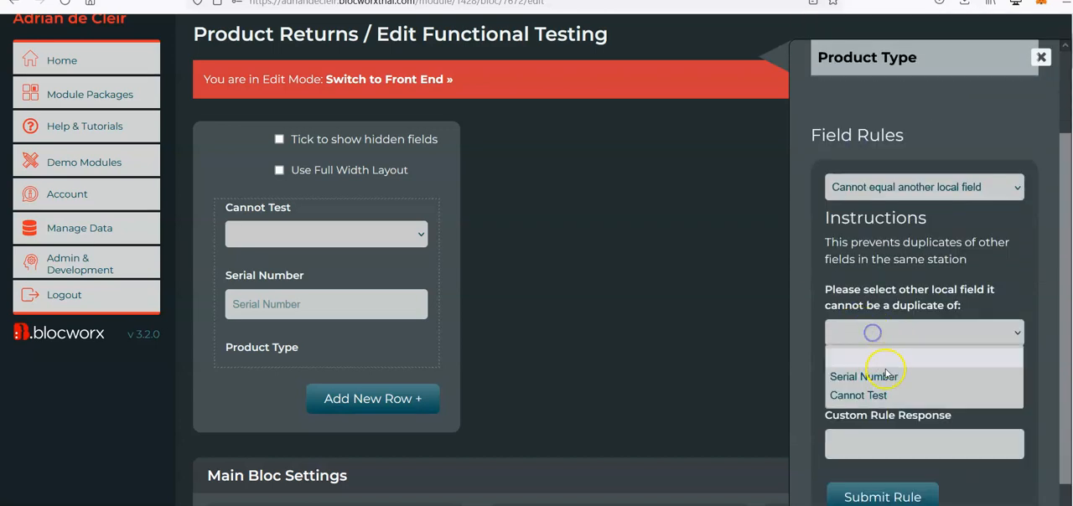
click(888, 395)
click(884, 437)
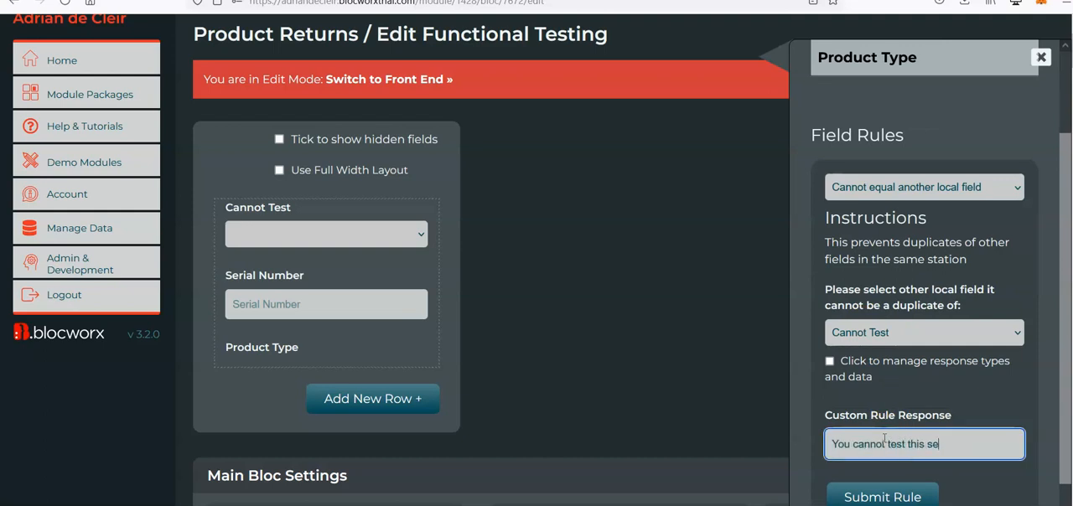
text(You cannot test this serial number at this  time.)
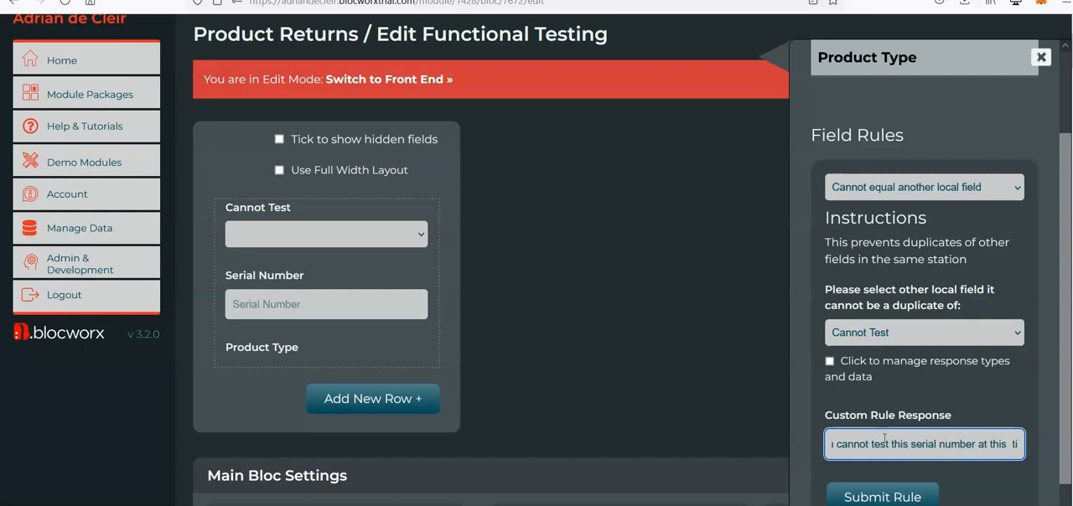
click(878, 500)
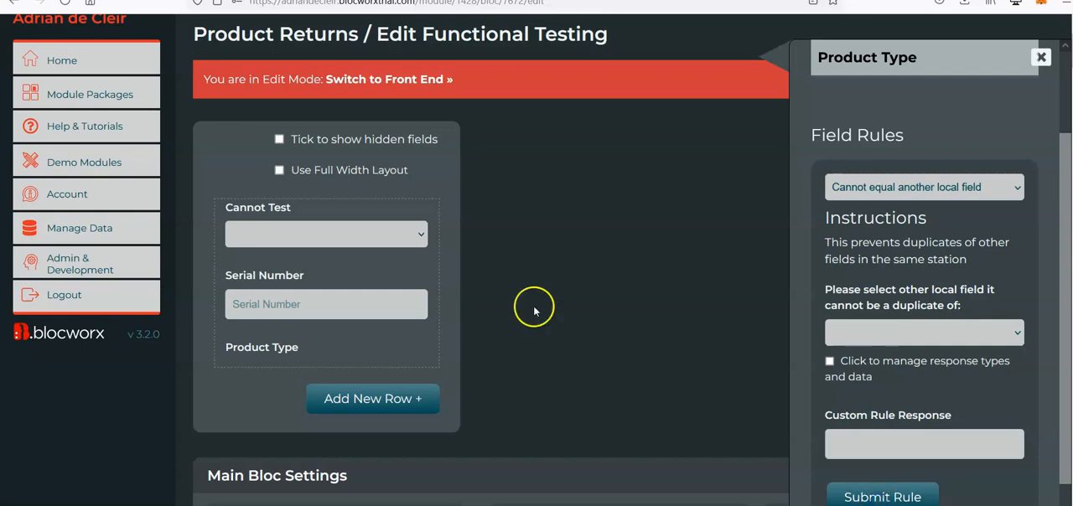
Switch to the front end and submit serial number SNJJ5S90432 with Cannot Test set to JJ4S.
click(412, 87)
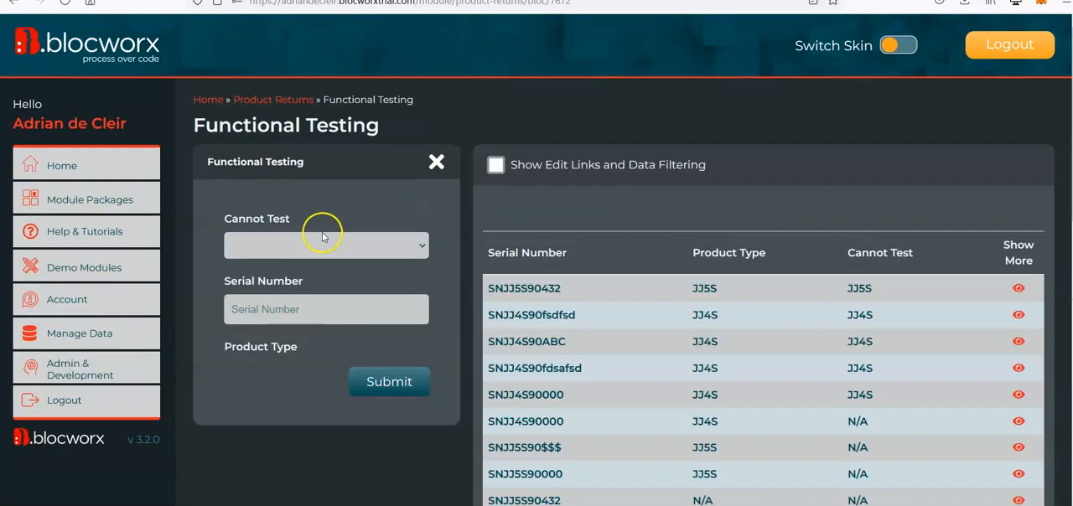
click(394, 248)
click(361, 290)
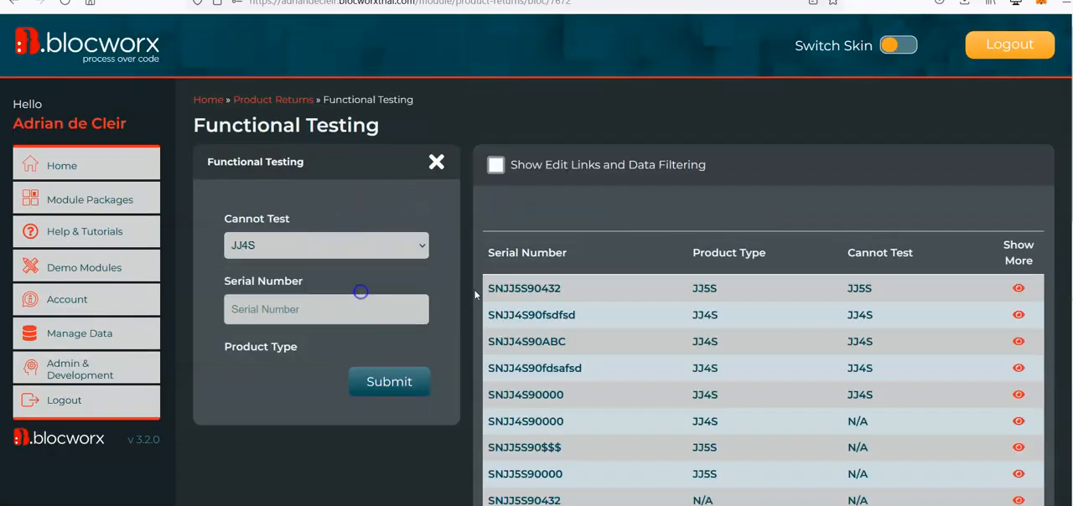
double_click(514, 288)
key(ctrl+c)
click(378, 306)
key(ctrl+v)
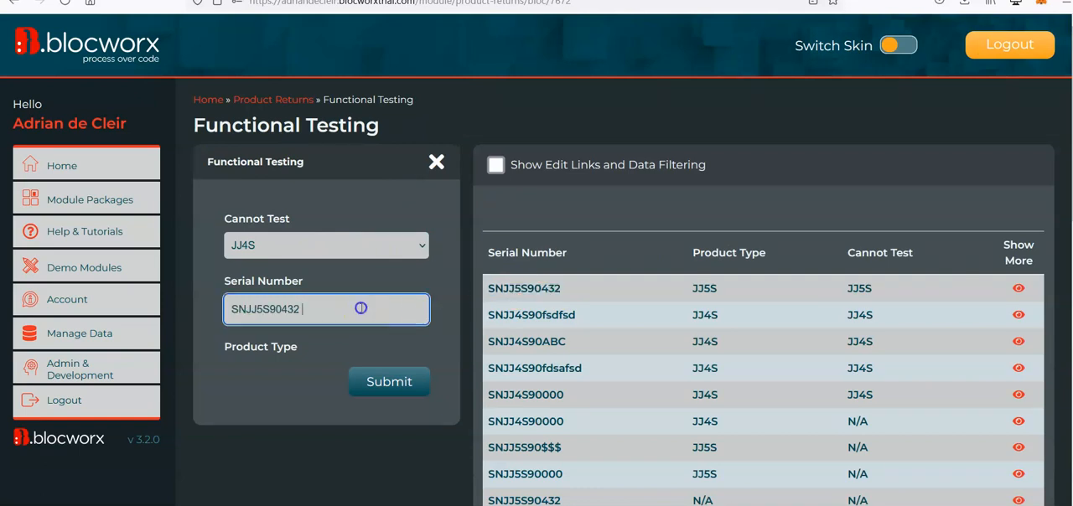
key(Return)
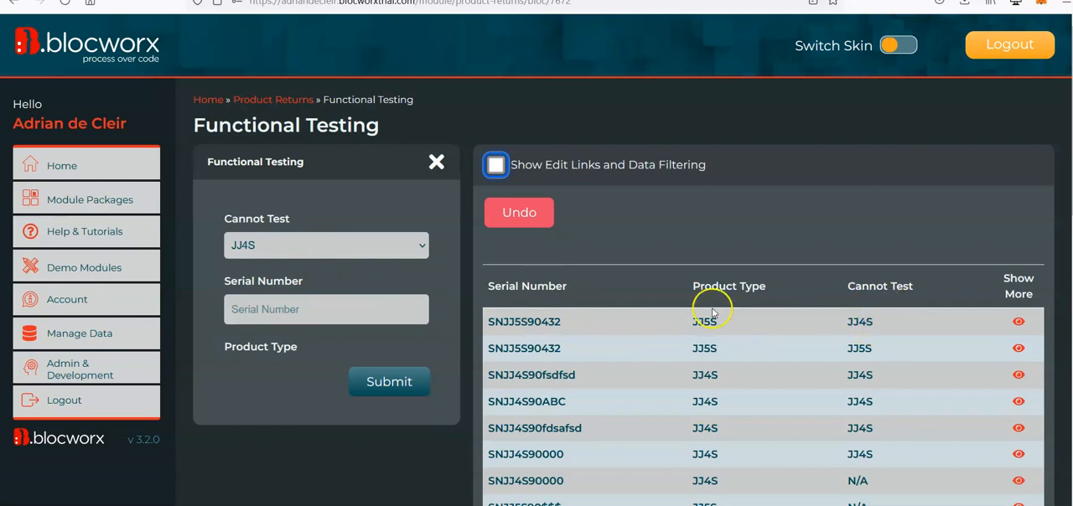
Copy serial number SNJJ4S90ABC from the results table and try to submit it with Cannot Test kept at JJ4S.
double_click(530, 347)
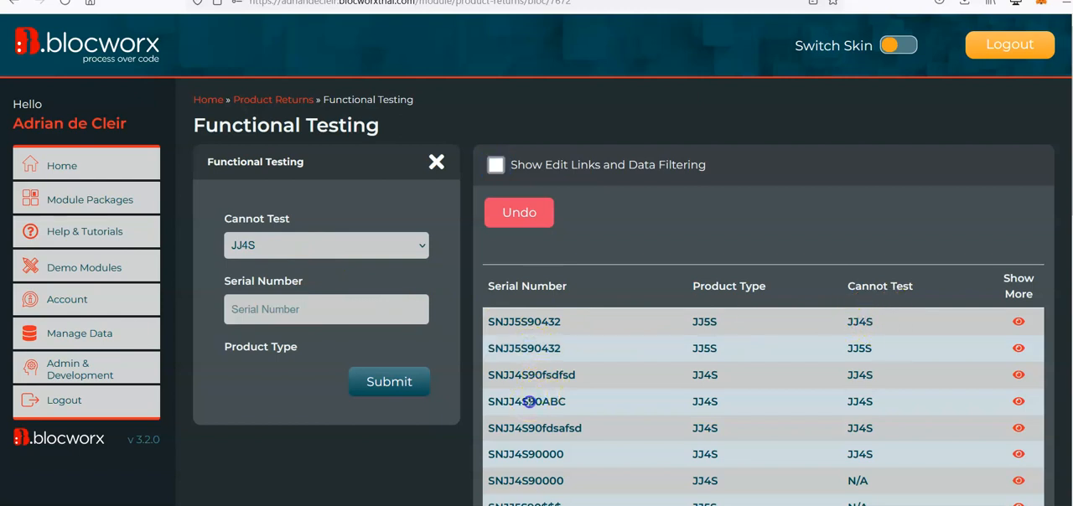
double_click(542, 400)
click(319, 336)
click(297, 315)
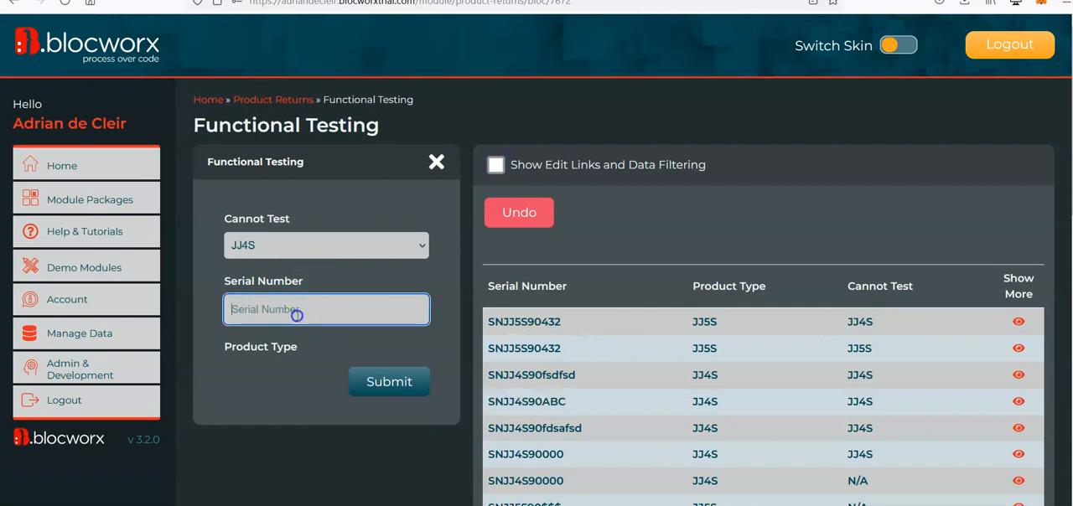
key(Return)
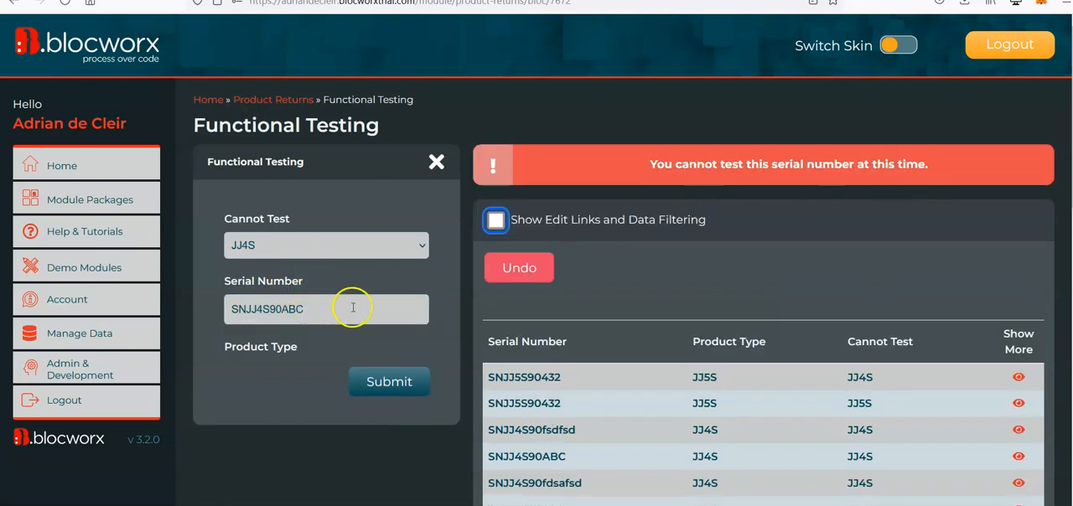
Return to the Functional Testing bloc's edit mode and add a text field named "Part Number" below Product Type.
scroll(349, 338, down, 15)
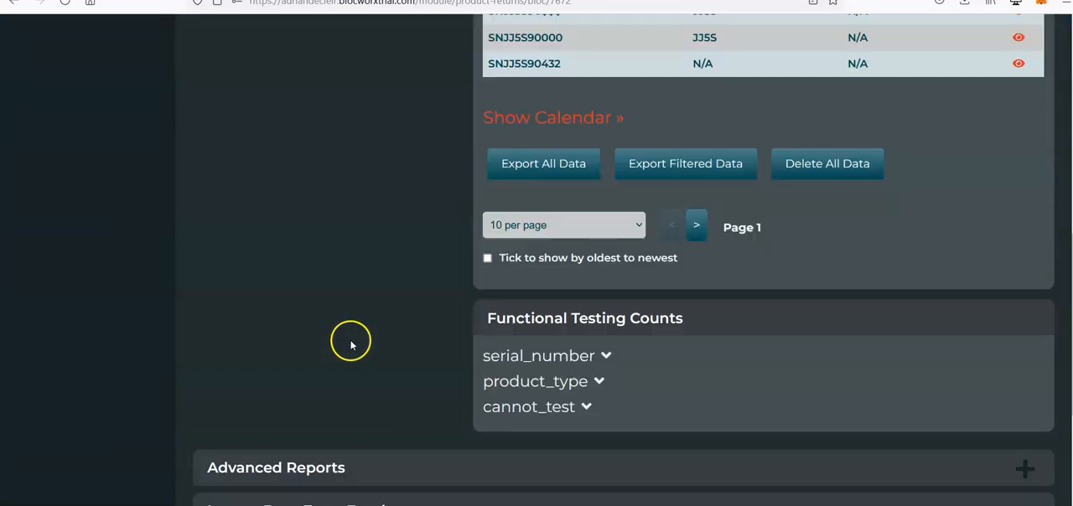
click(411, 500)
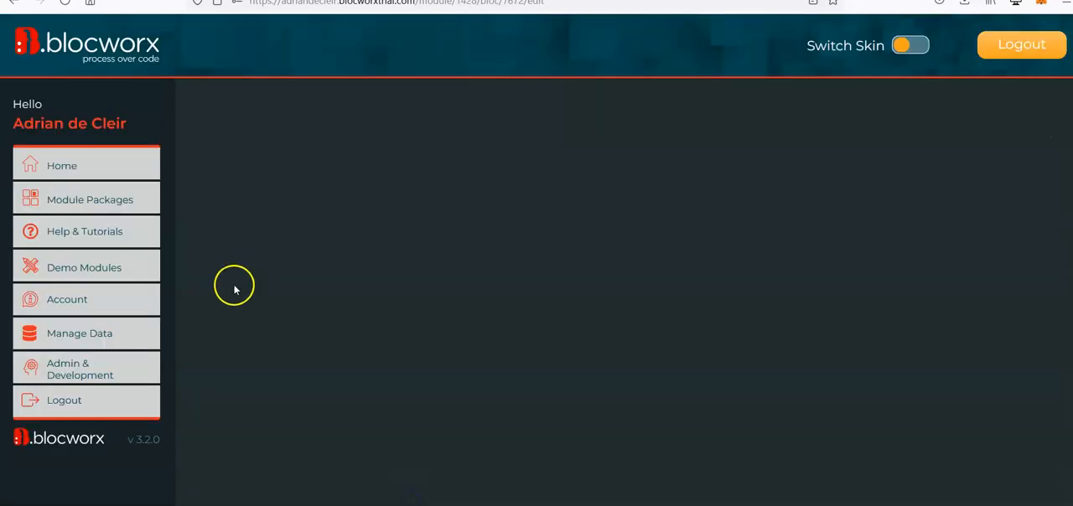
scroll(575, 253, down, 2)
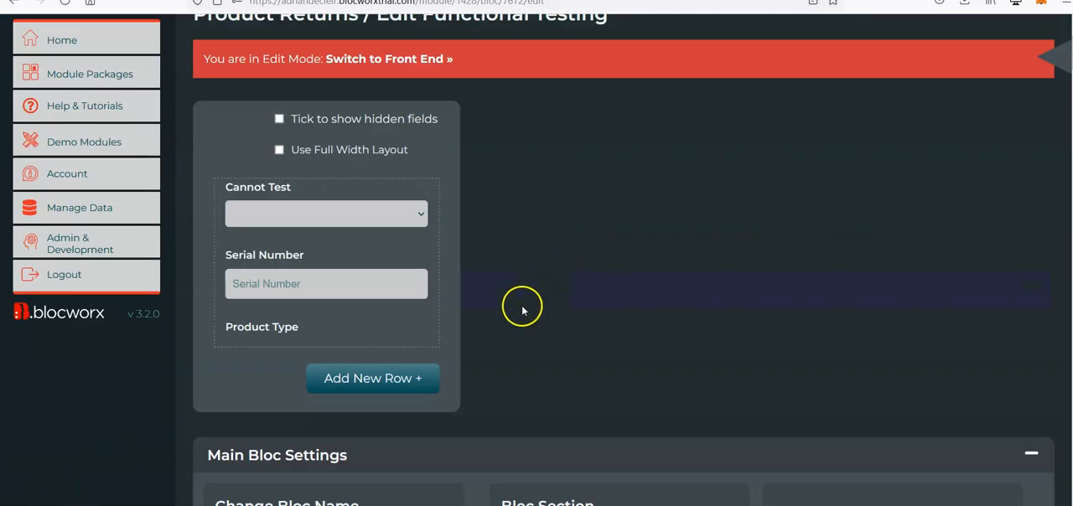
scroll(159, 411, up, 1)
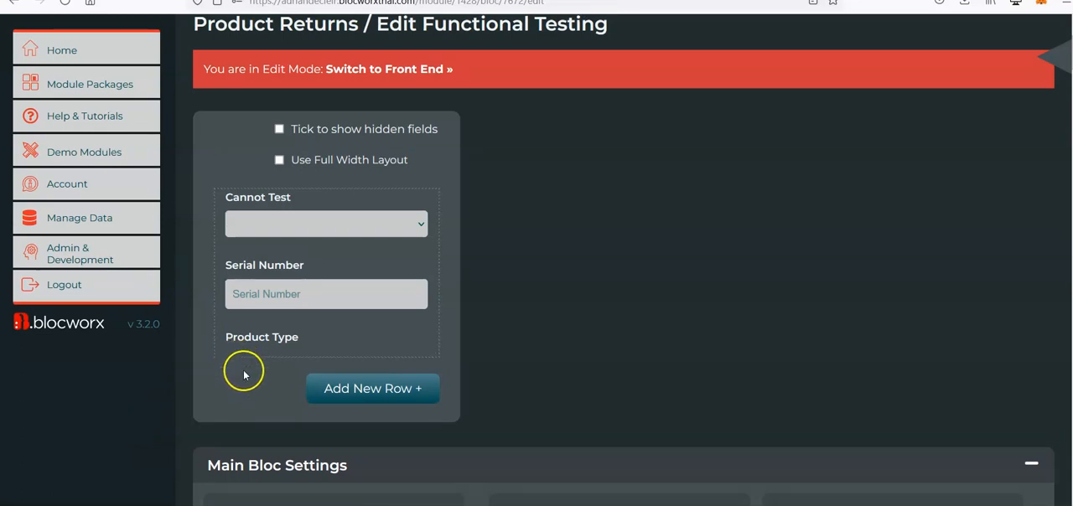
mouse_move(386, 280)
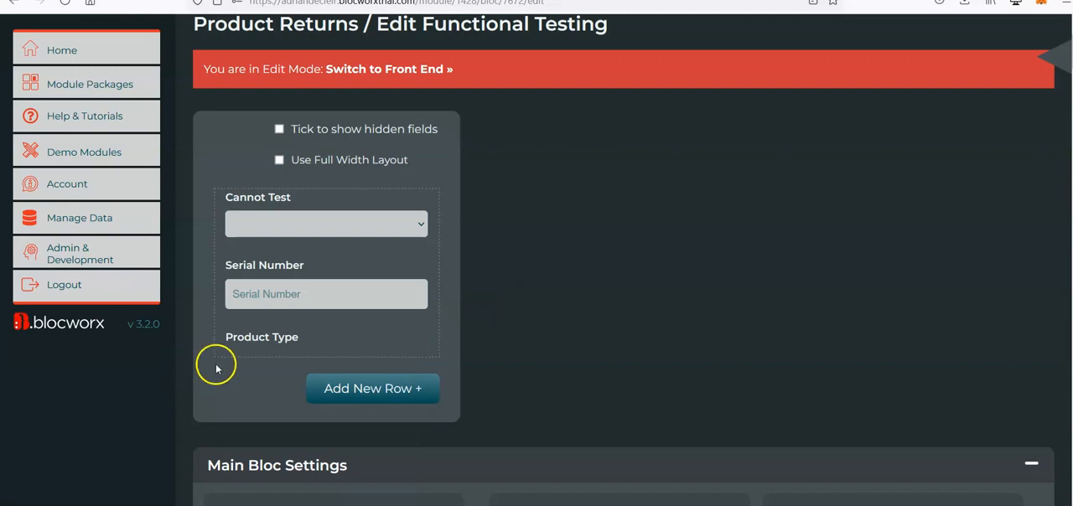
mouse_move(264, 358)
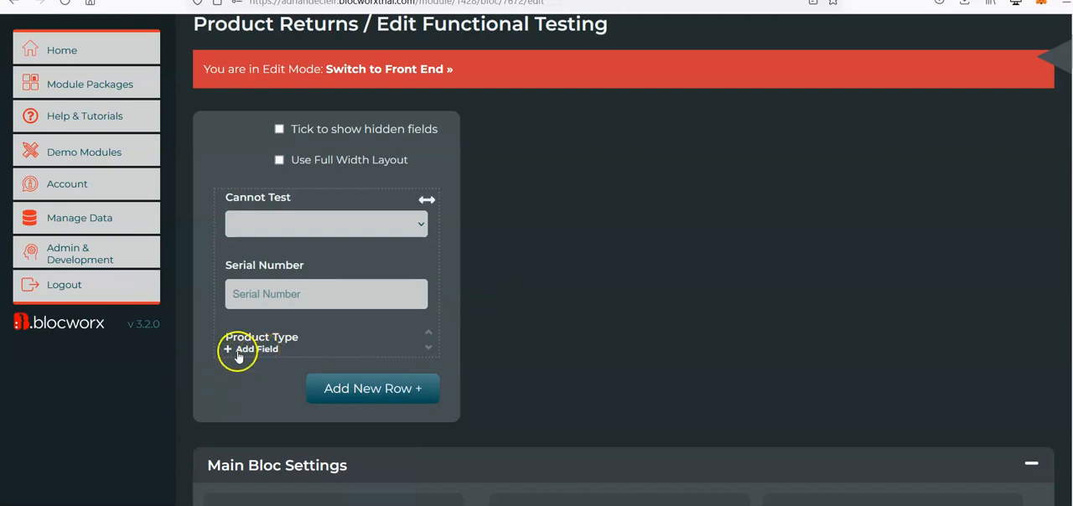
click(237, 355)
click(386, 142)
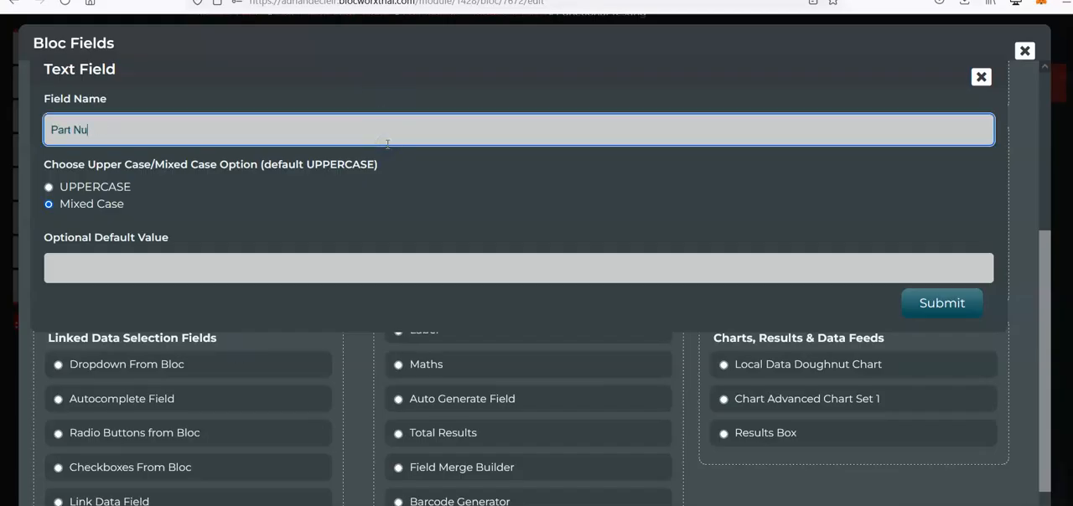
click(939, 299)
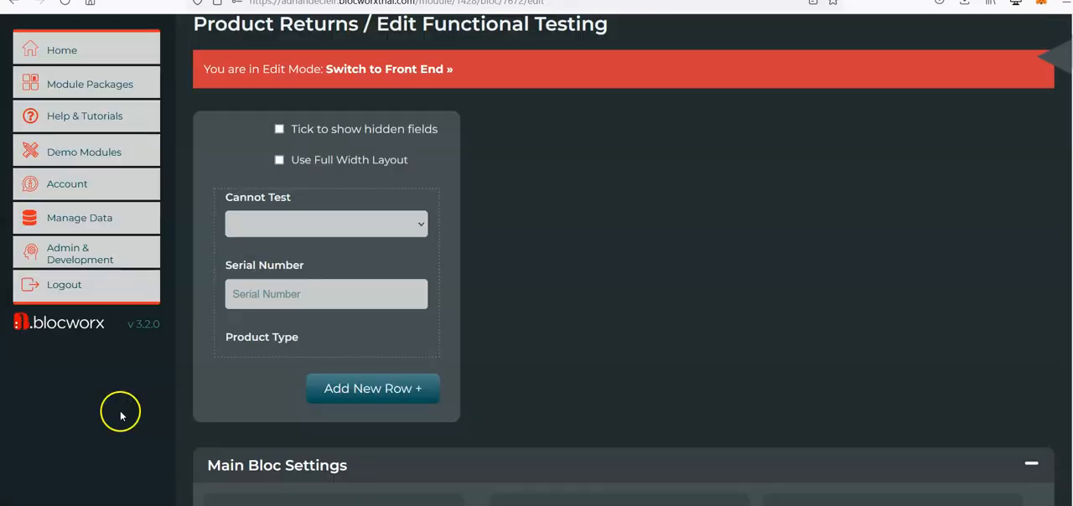
Move the Part Number field up to the top of the form, above Cannot Test.
mouse_move(264, 388)
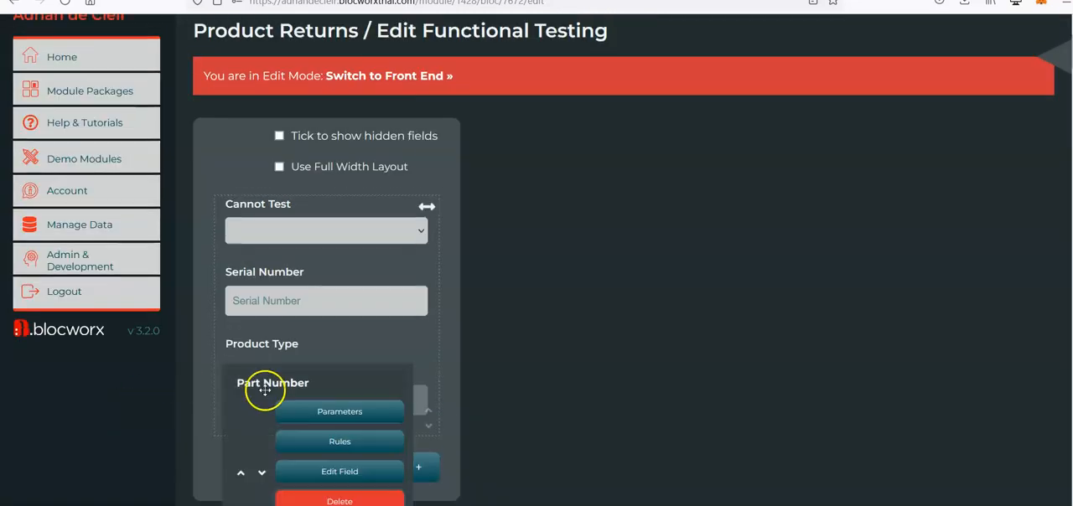
click(241, 473)
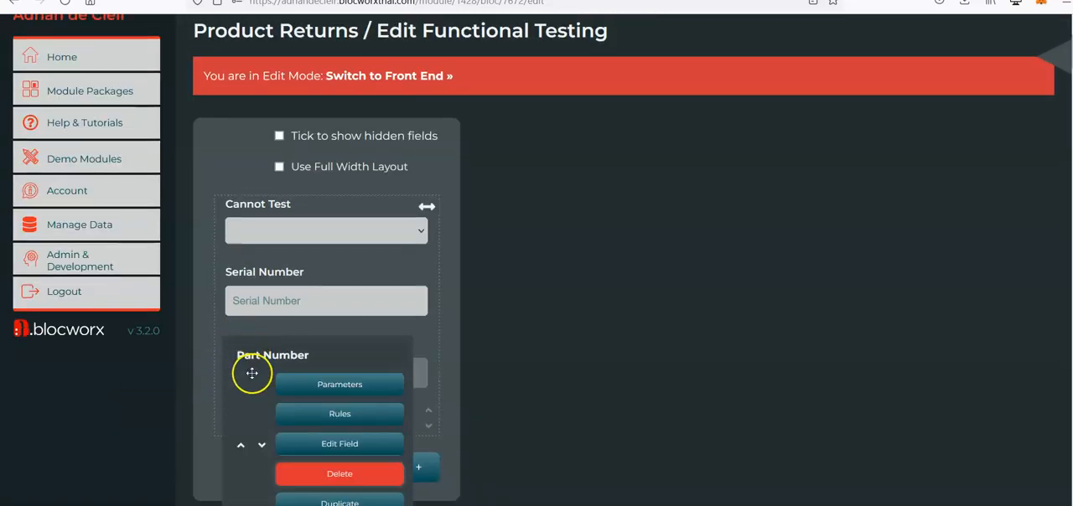
click(242, 451)
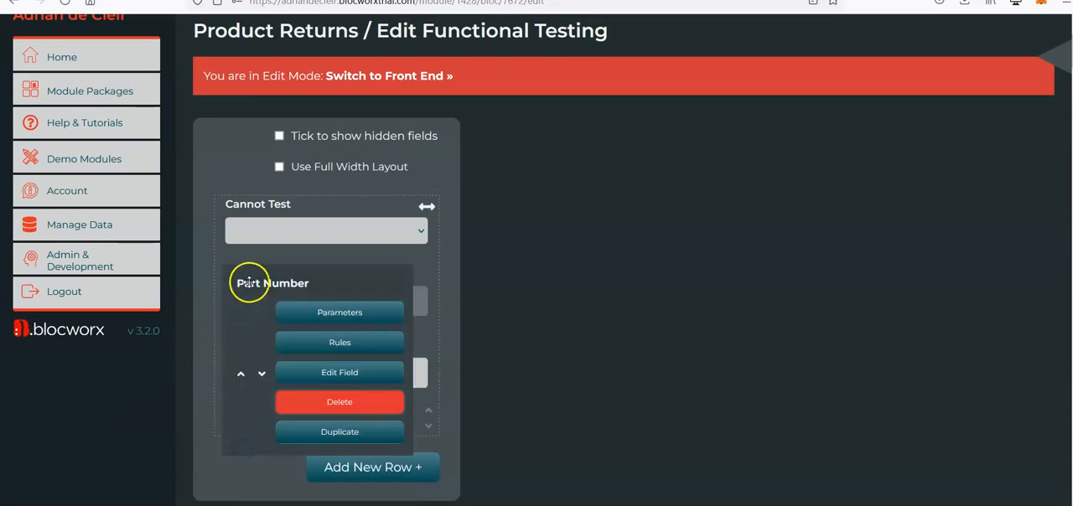
click(242, 379)
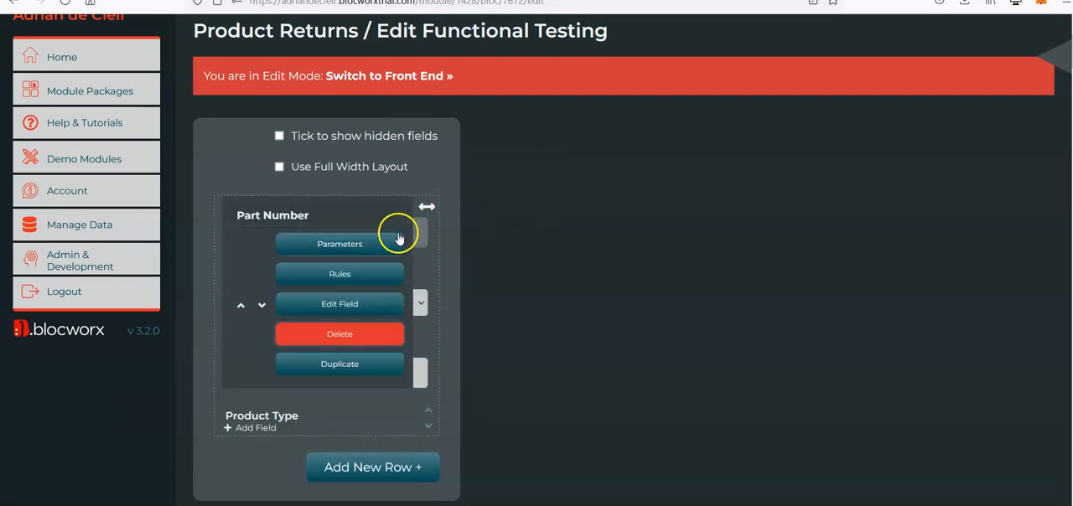
Edit the Part Number field and change its type from Text Field to Dropdown from List.
click(385, 300)
click(981, 80)
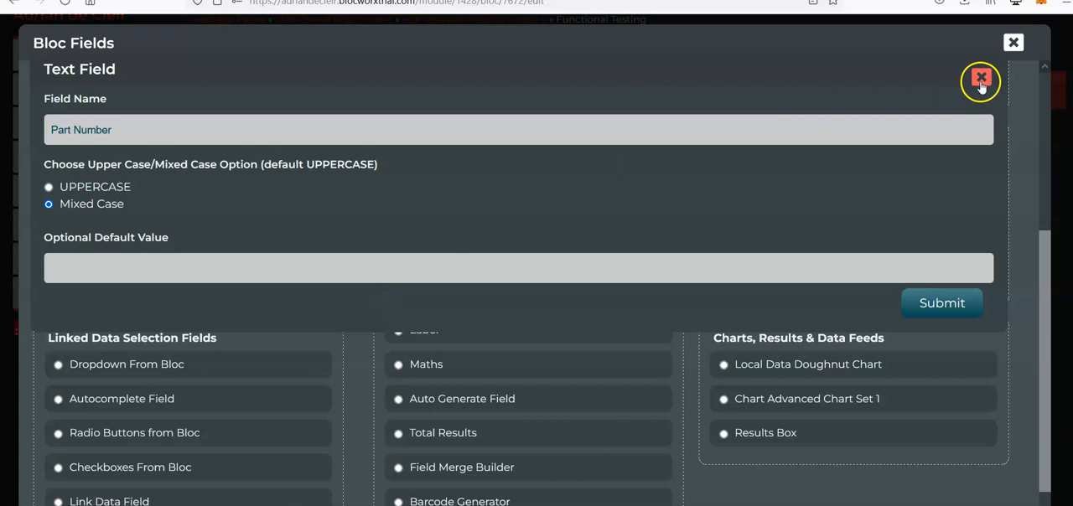
scroll(138, 218, up, 2)
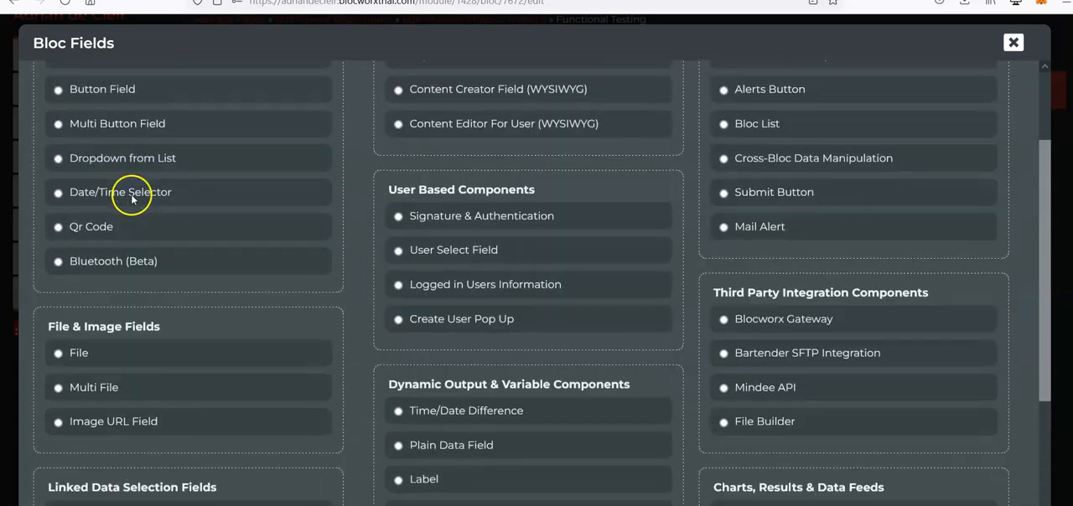
scroll(151, 168, up, 1)
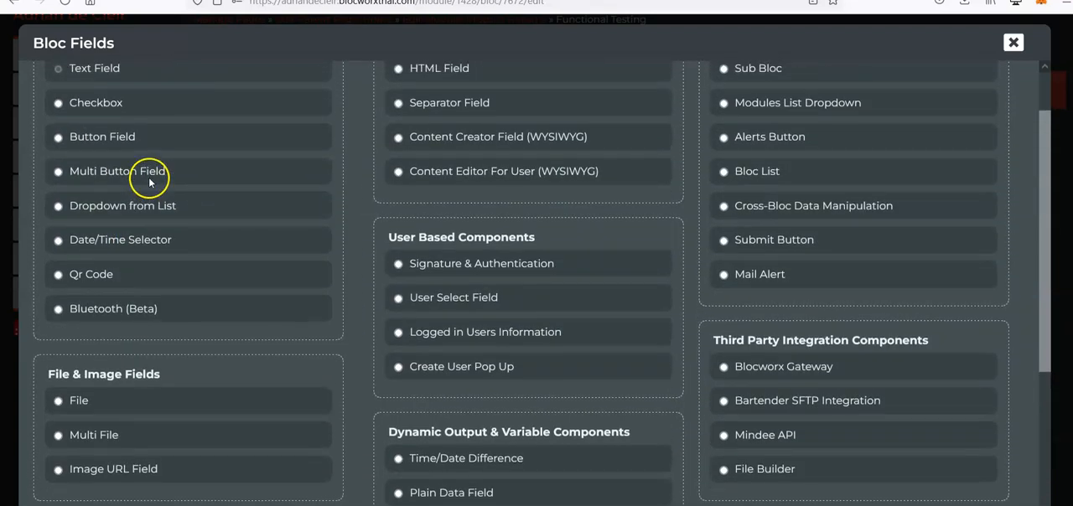
click(154, 205)
Add the options PART001 and PART002 to the Part Number dropdown and save the field.
click(145, 189)
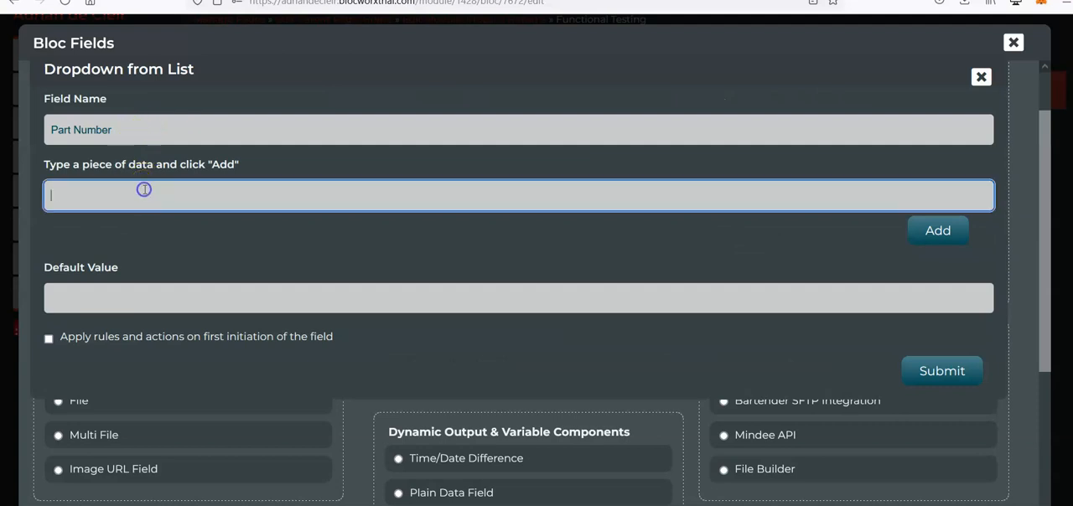
text(PART001)
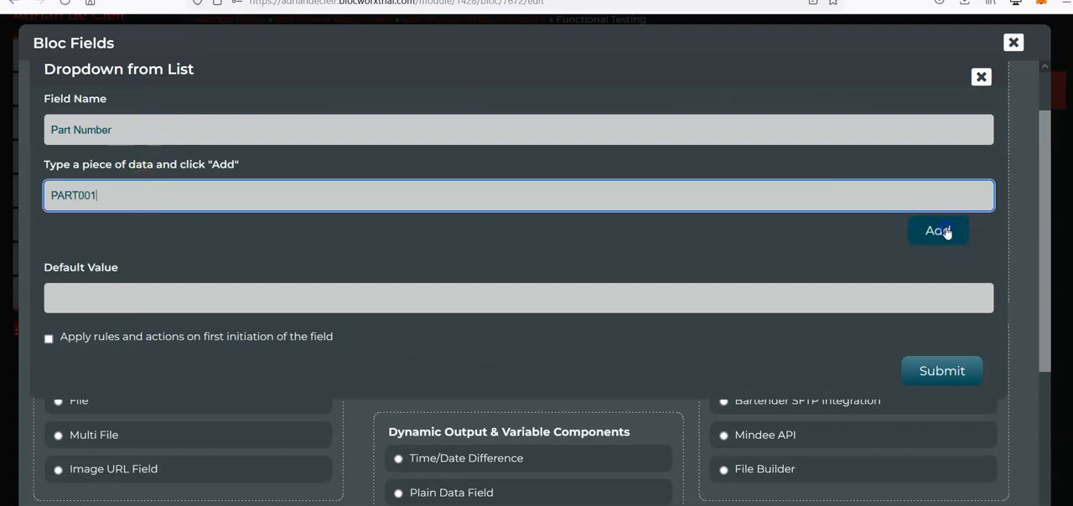
click(938, 228)
click(120, 196)
text(P)
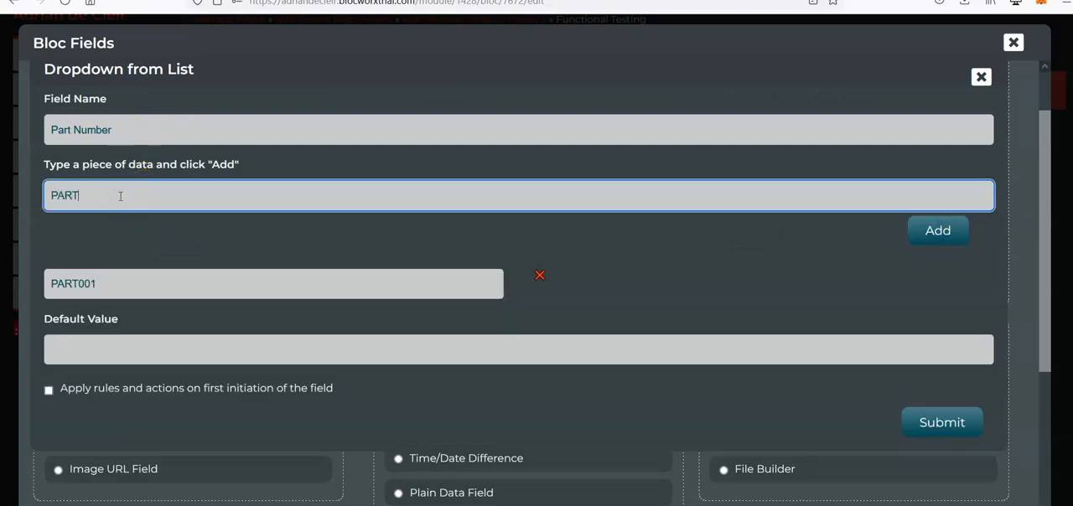
click(935, 227)
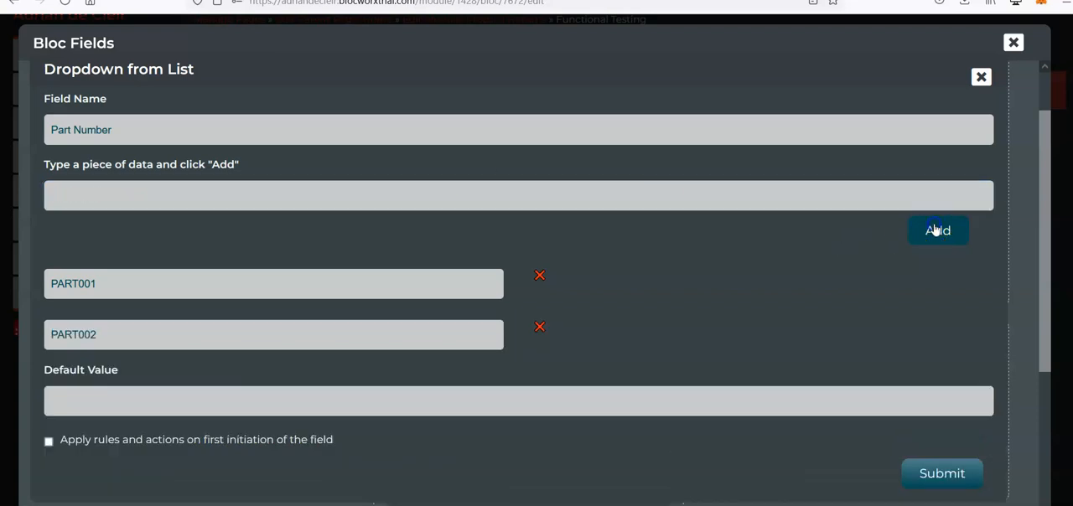
click(954, 482)
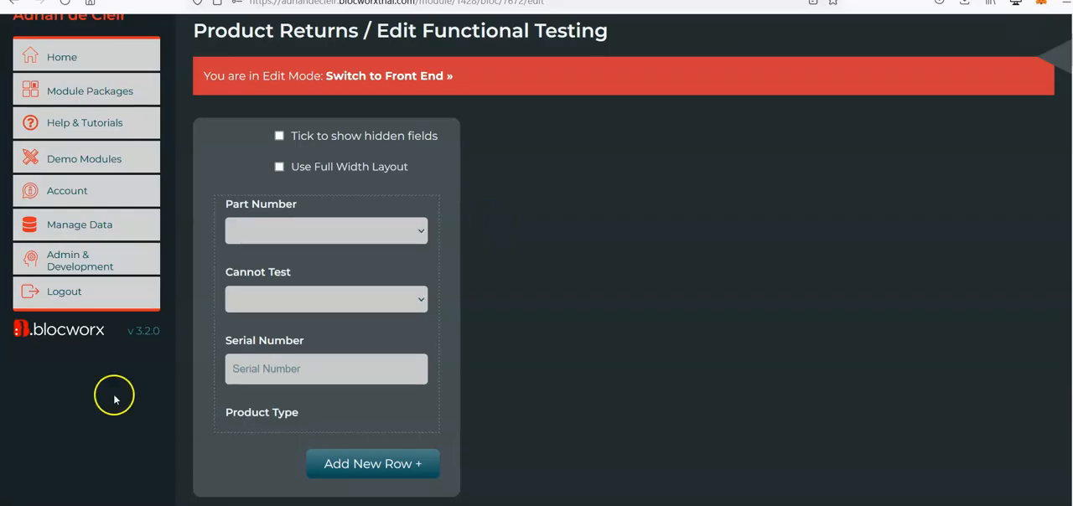
Add a text field named "Selected Part Number" below Product Type.
scroll(131, 435, down, 1)
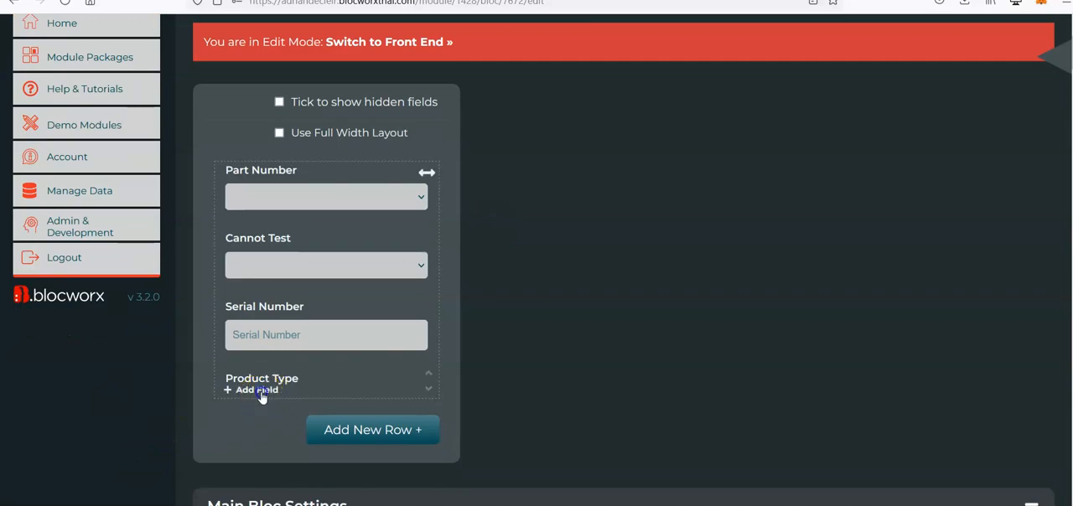
click(260, 389)
click(309, 132)
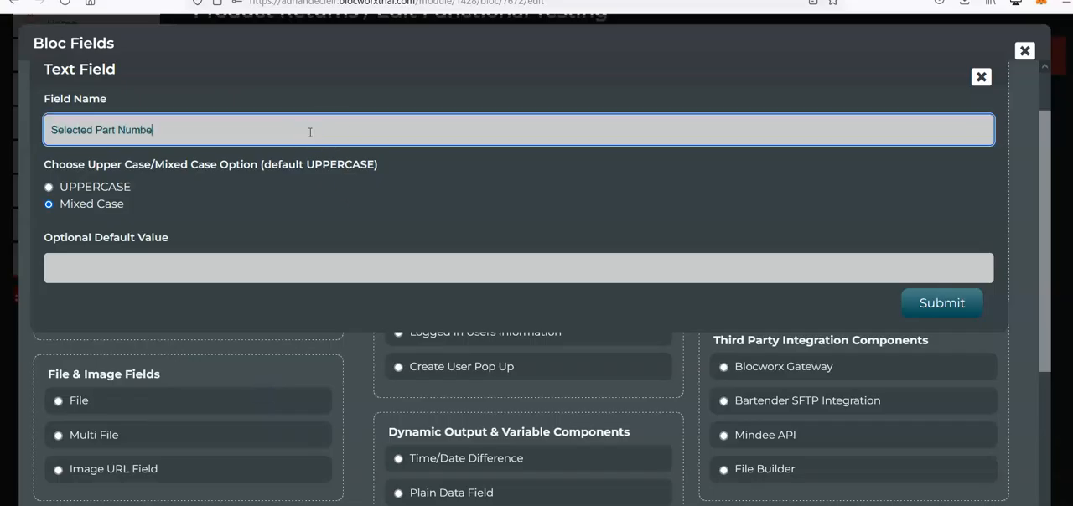
click(936, 305)
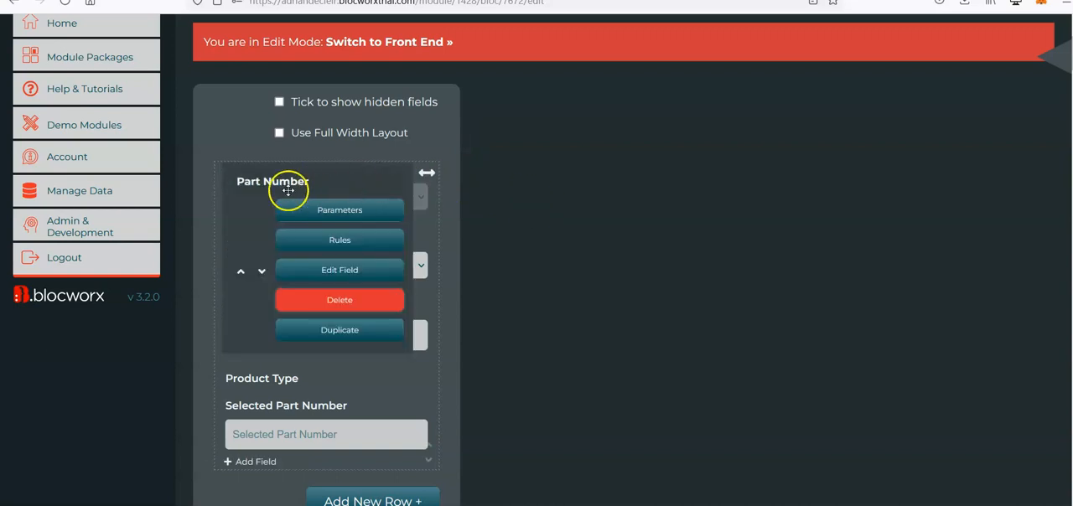
scroll(193, 444, down, 1)
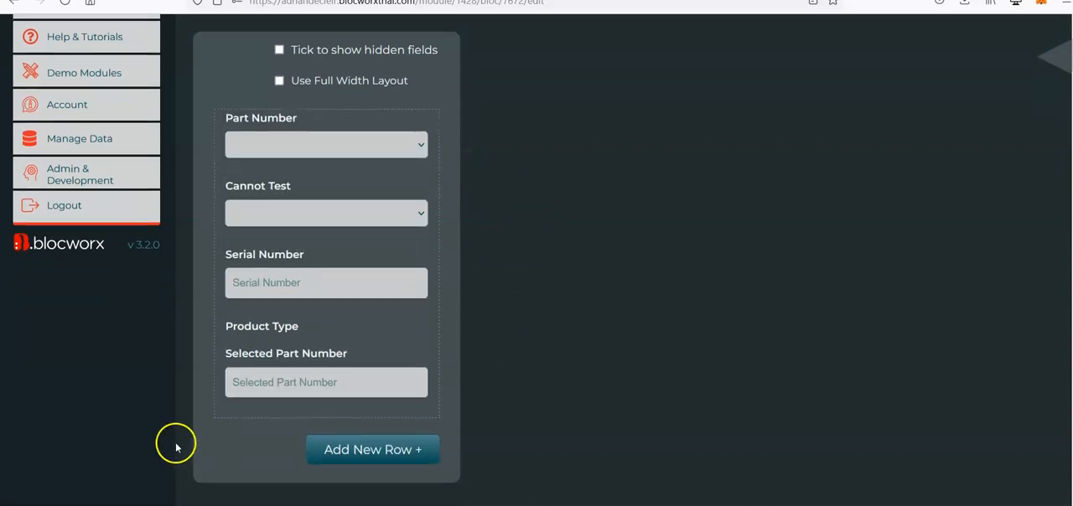
Move the Selected Part Number field up the form so it sits directly below Part Number.
mouse_move(264, 371)
click(240, 453)
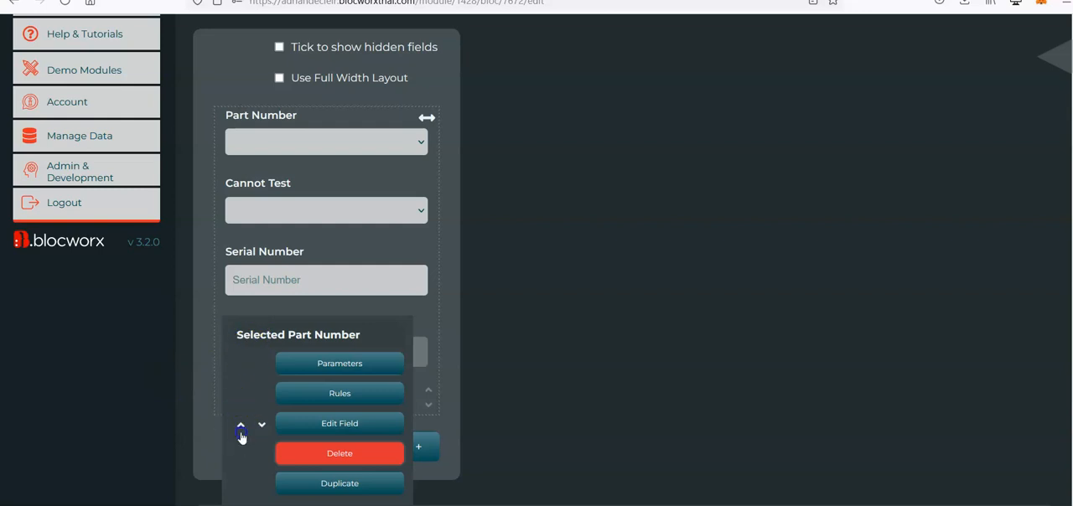
click(242, 434)
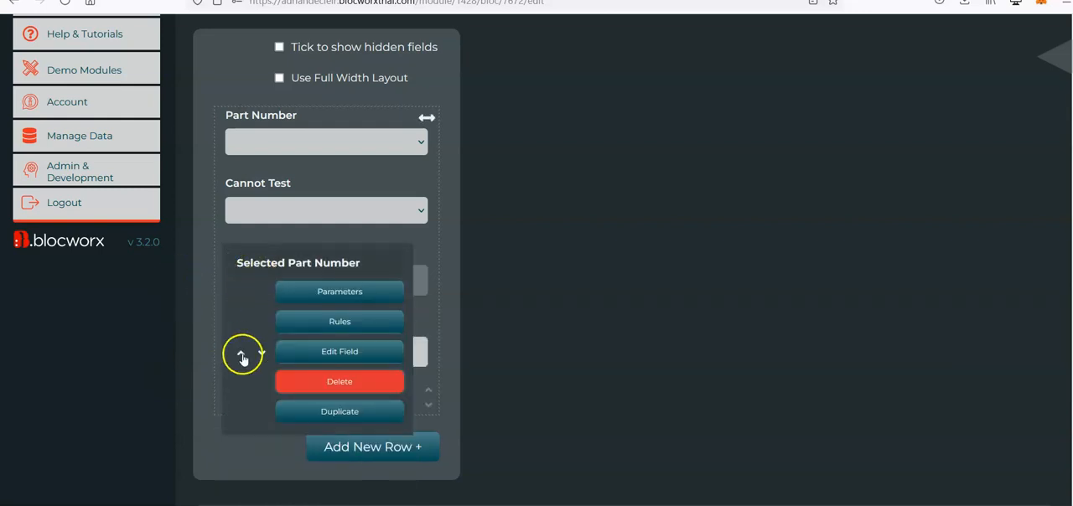
click(242, 359)
Start a new rule on the Part Number field with the condition "Populate local field with data from another local field".
scroll(173, 280, up, 1)
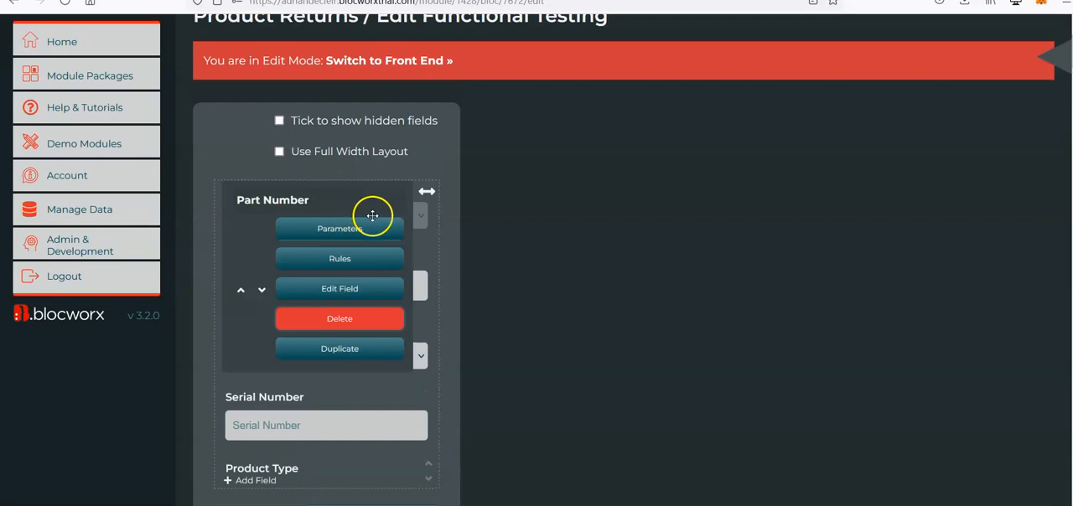
click(382, 265)
click(981, 264)
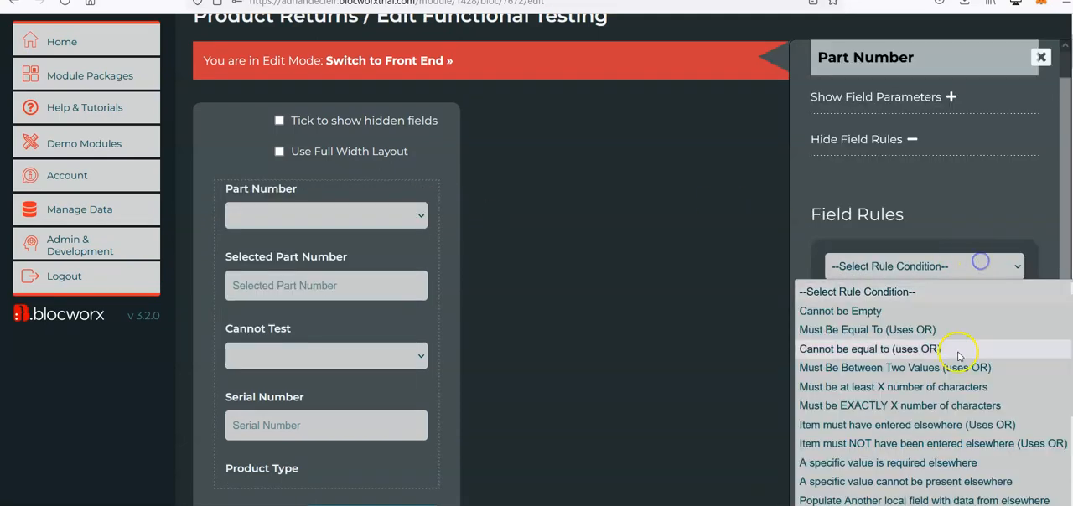
scroll(960, 352, down, 3)
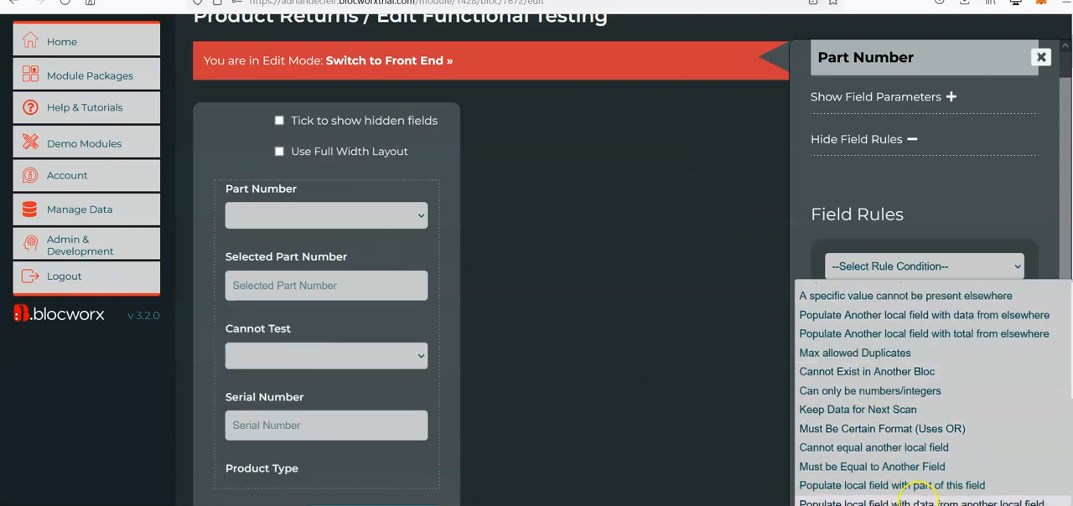
click(921, 502)
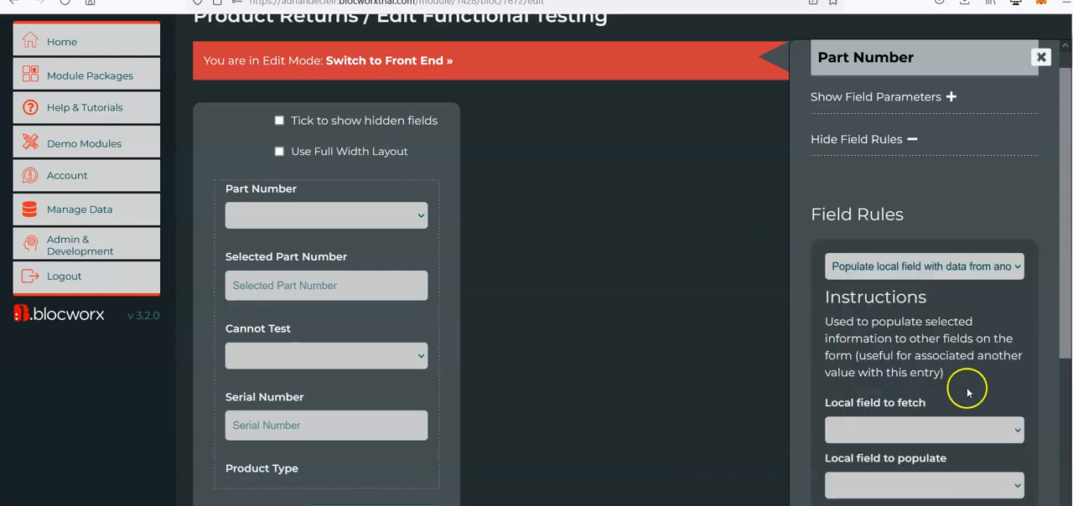
Set the rule's local field to fetch to Part Number and its local field to populate to Selected Part Number.
scroll(963, 384, down, 2)
click(902, 348)
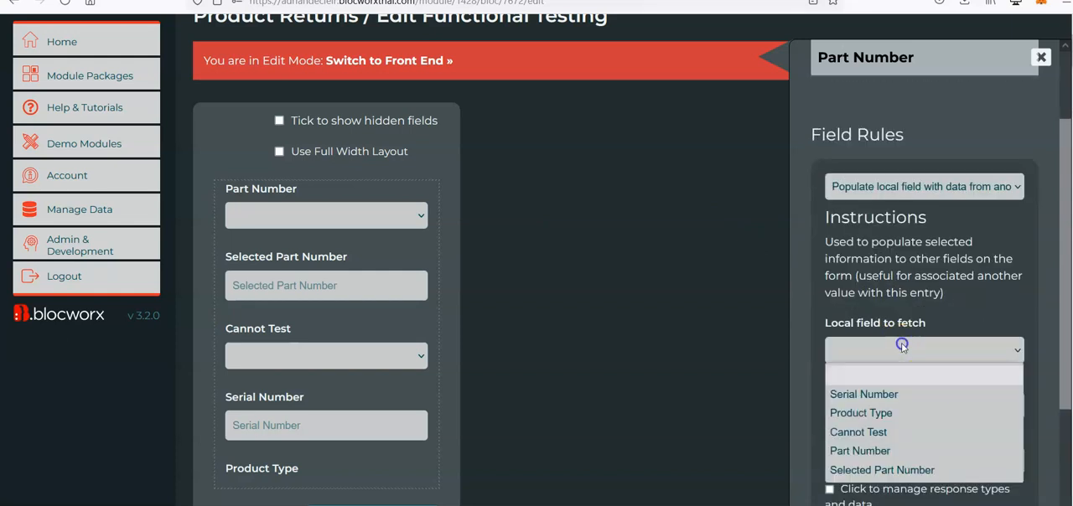
click(901, 451)
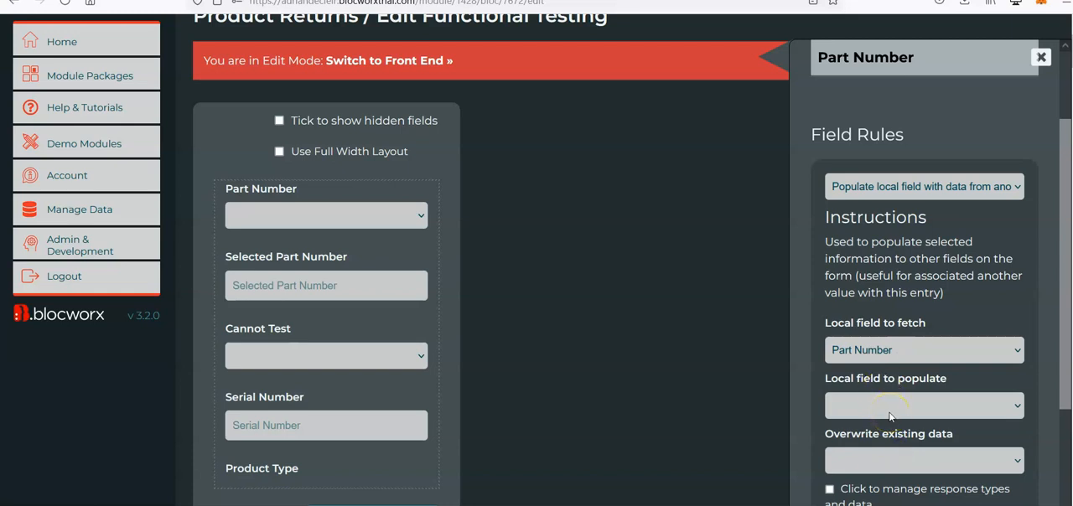
click(903, 417)
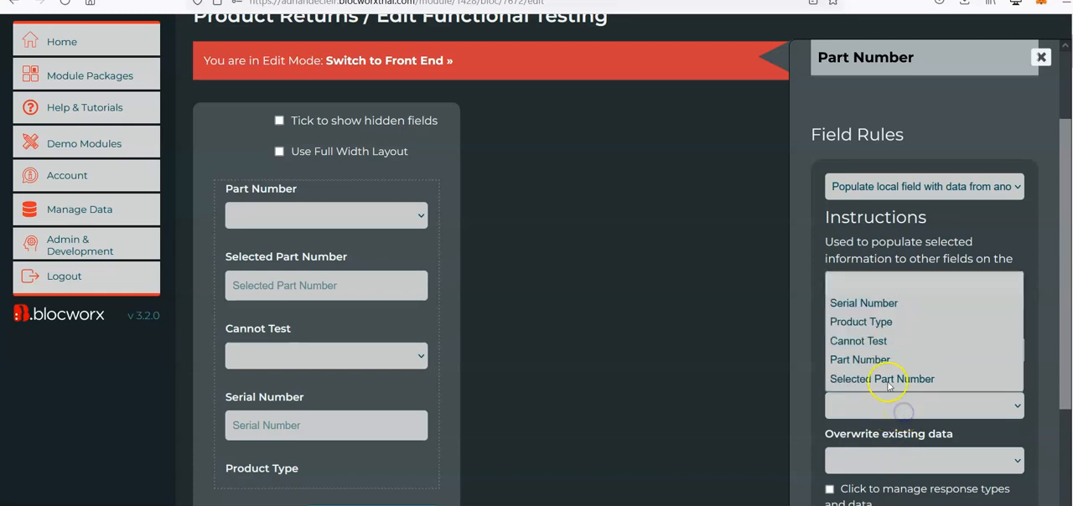
click(877, 381)
Set Overwrite existing data to Yes and submit the Part Number rule.
scroll(947, 342, down, 3)
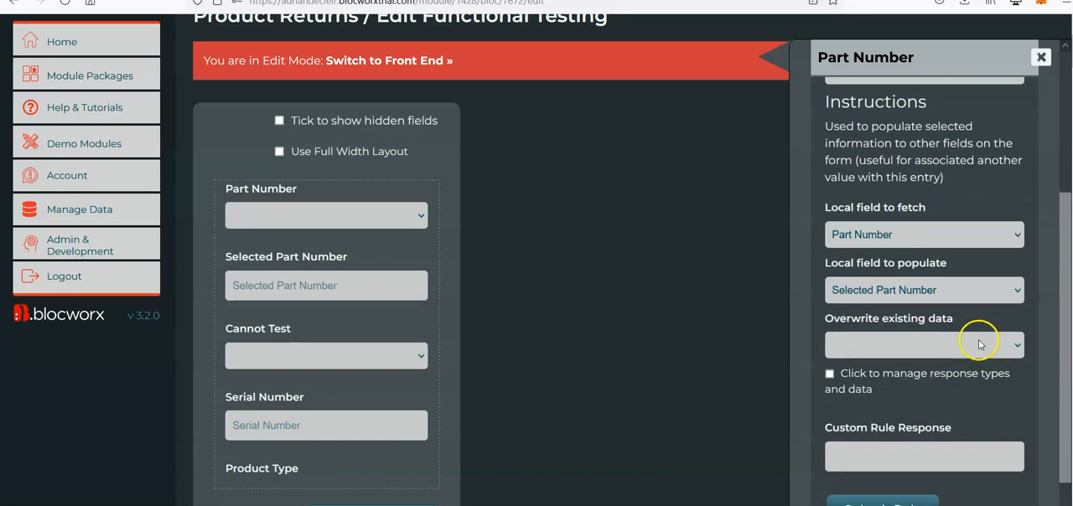
click(929, 344)
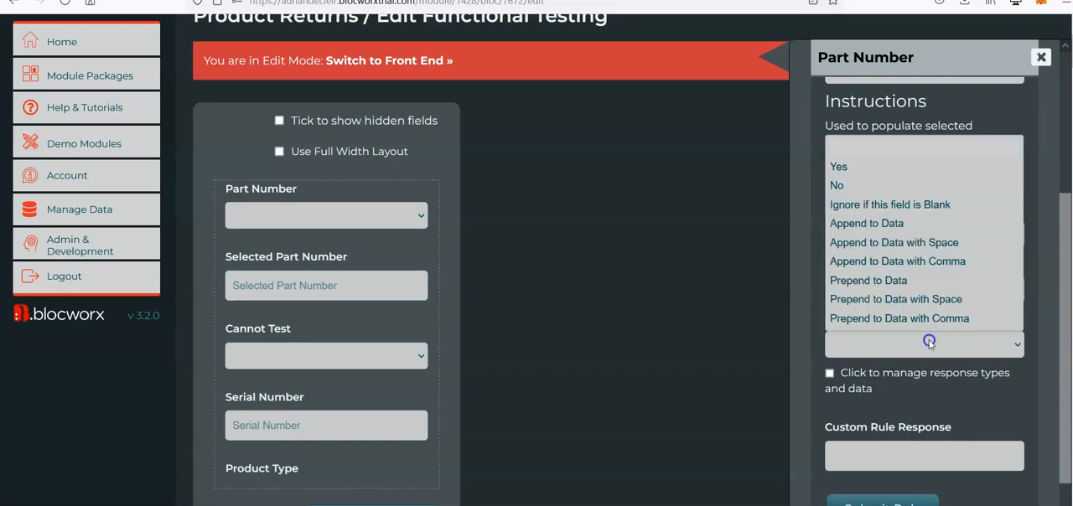
click(907, 345)
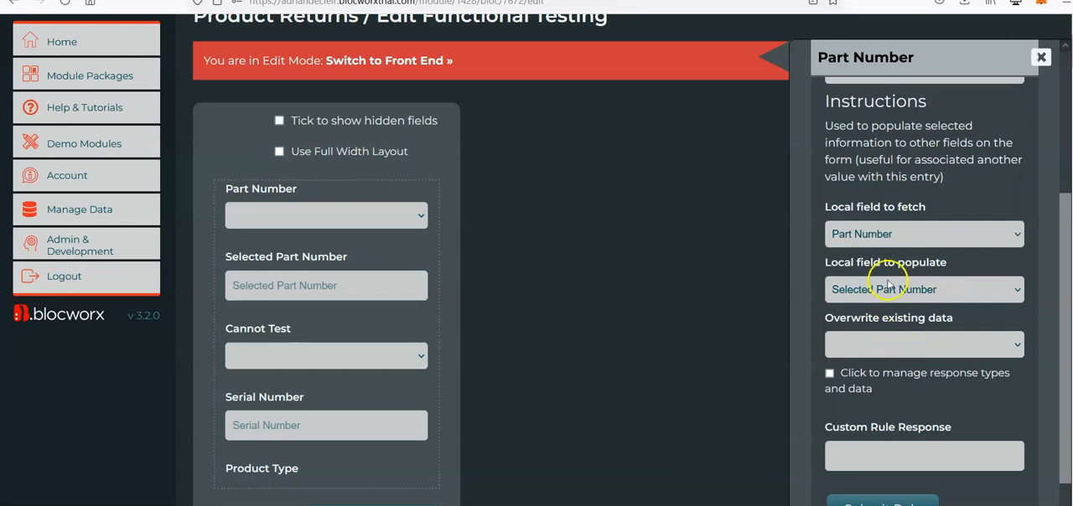
mouse_move(425, 216)
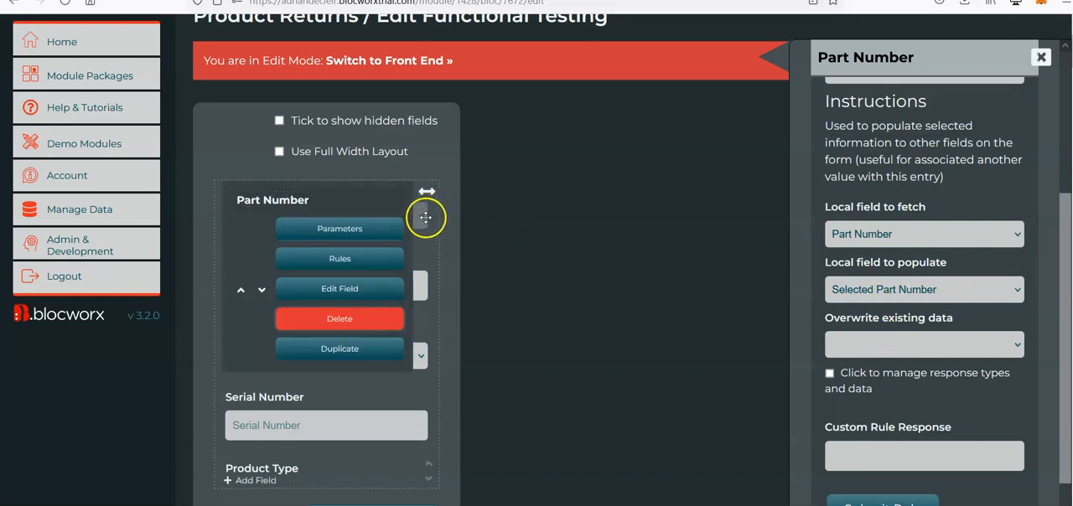
click(907, 344)
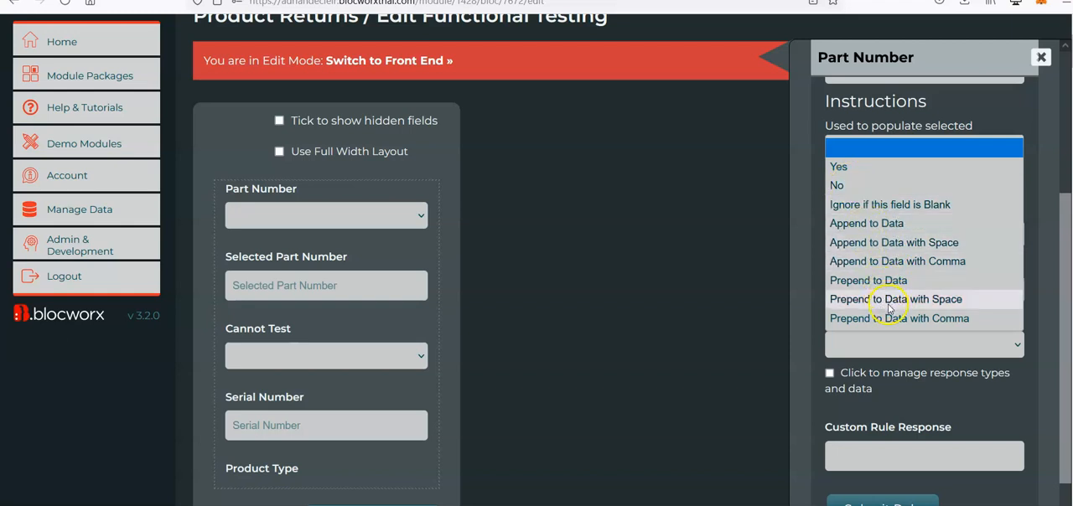
click(860, 344)
click(859, 342)
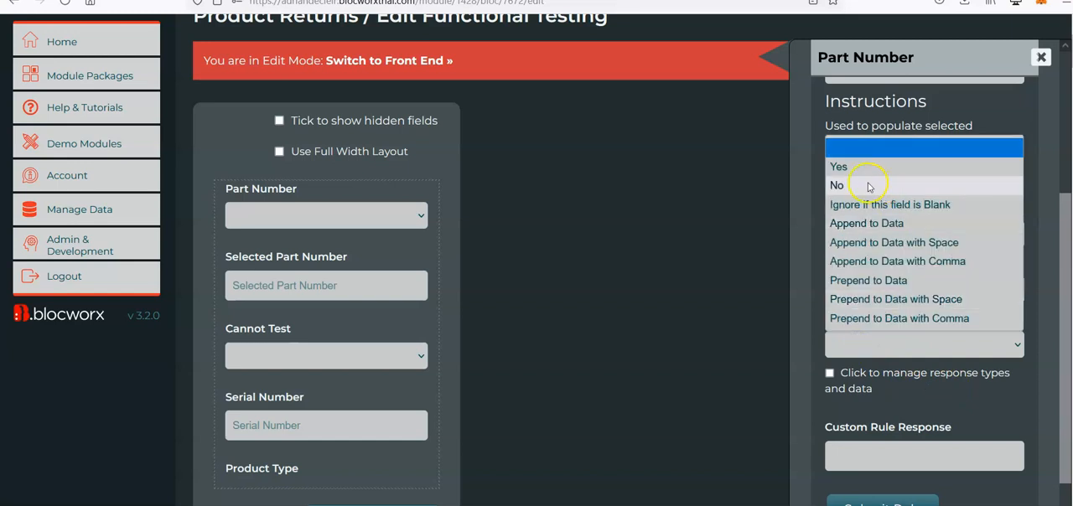
click(887, 350)
click(887, 352)
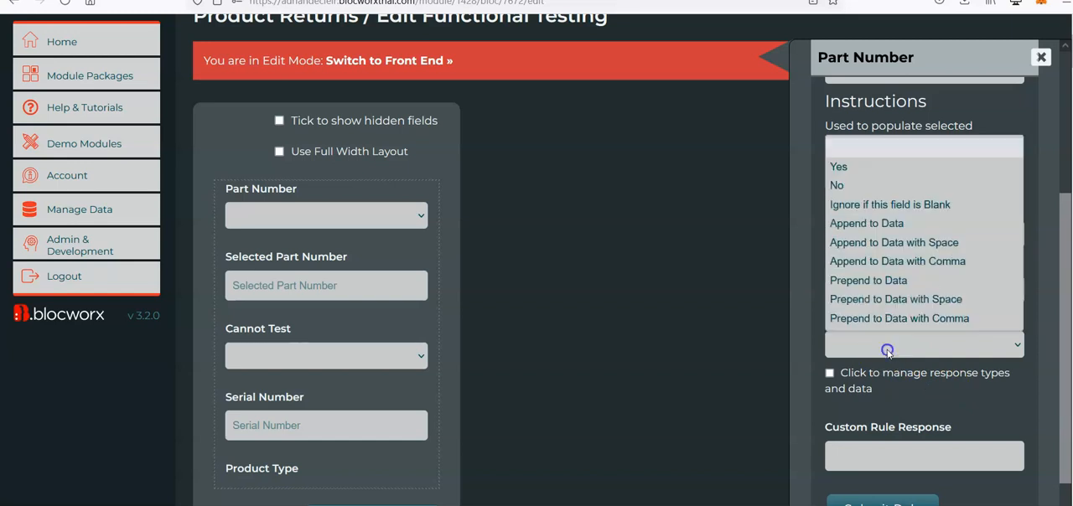
click(861, 161)
scroll(894, 369, down, 1)
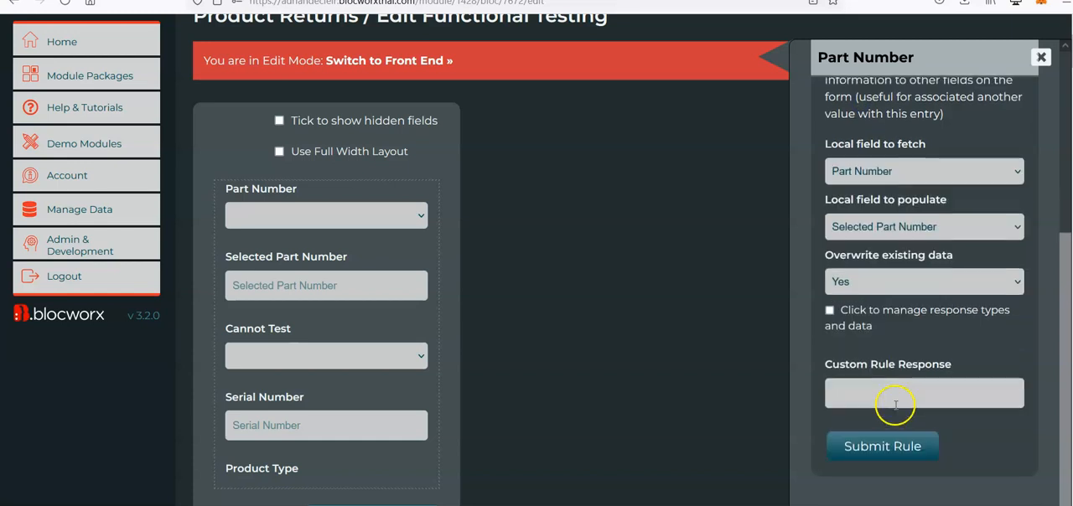
click(904, 446)
Test the populate rule on the Functional Testing front end by choosing PART001 and then PART002 as Part Number.
click(419, 60)
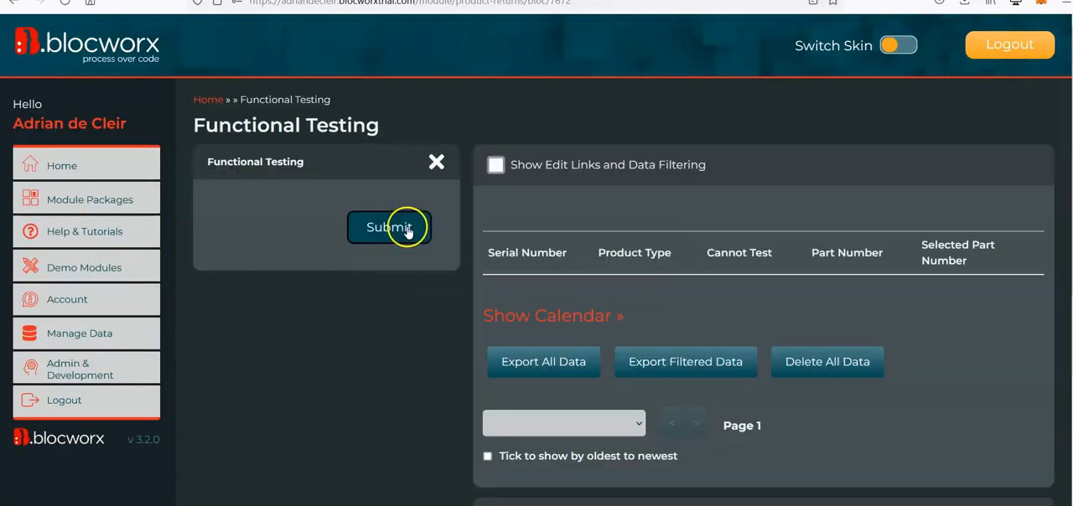
click(391, 227)
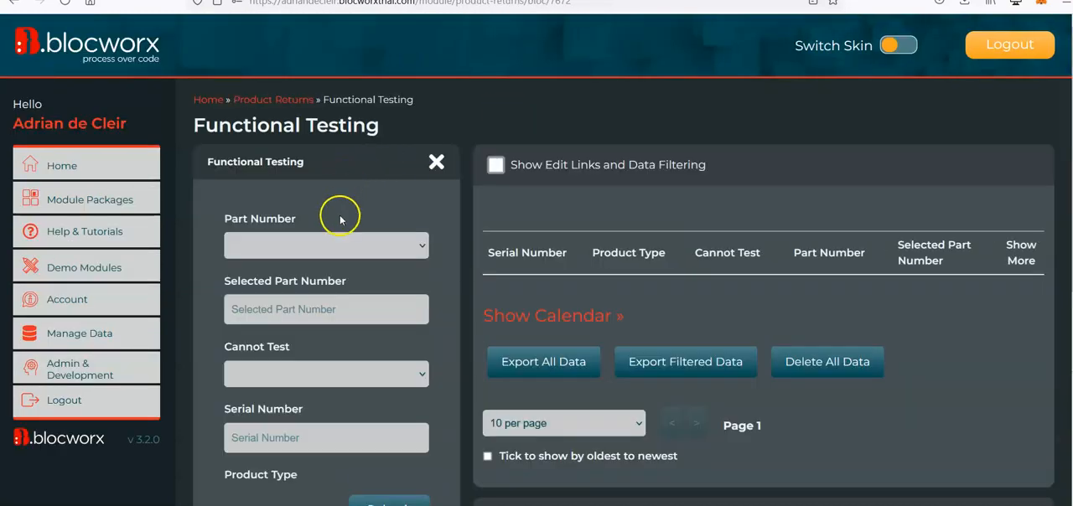
click(352, 244)
click(323, 289)
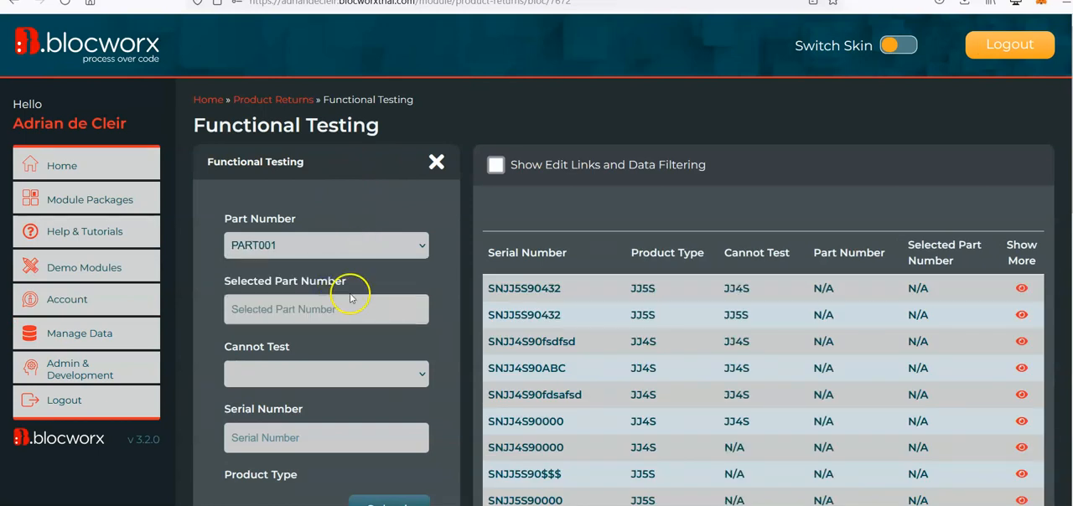
click(266, 253)
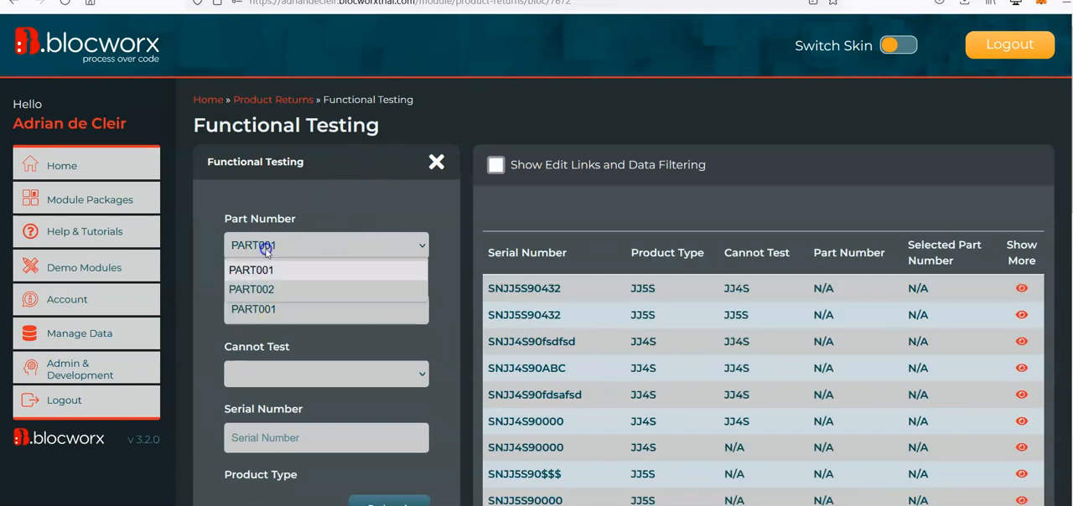
click(315, 290)
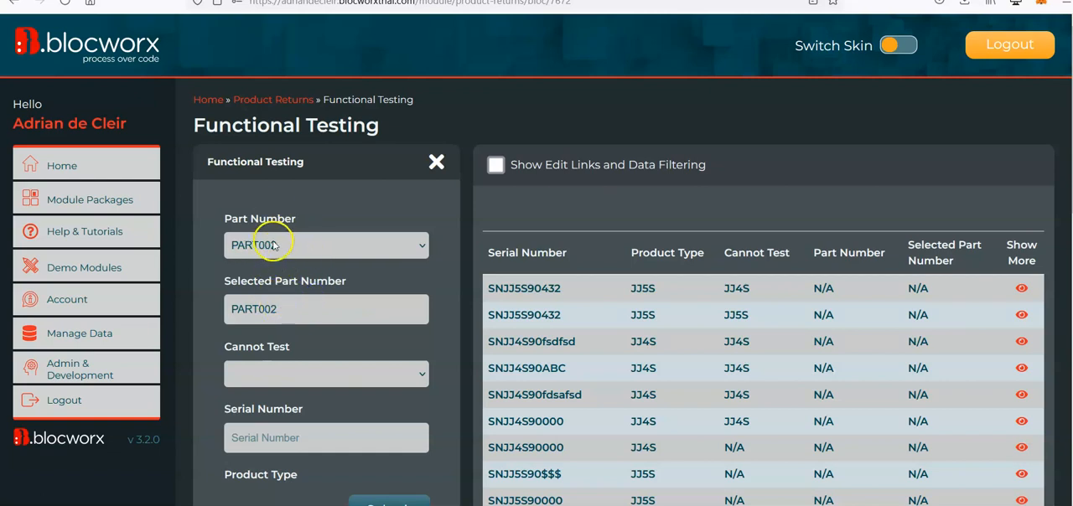
click(292, 320)
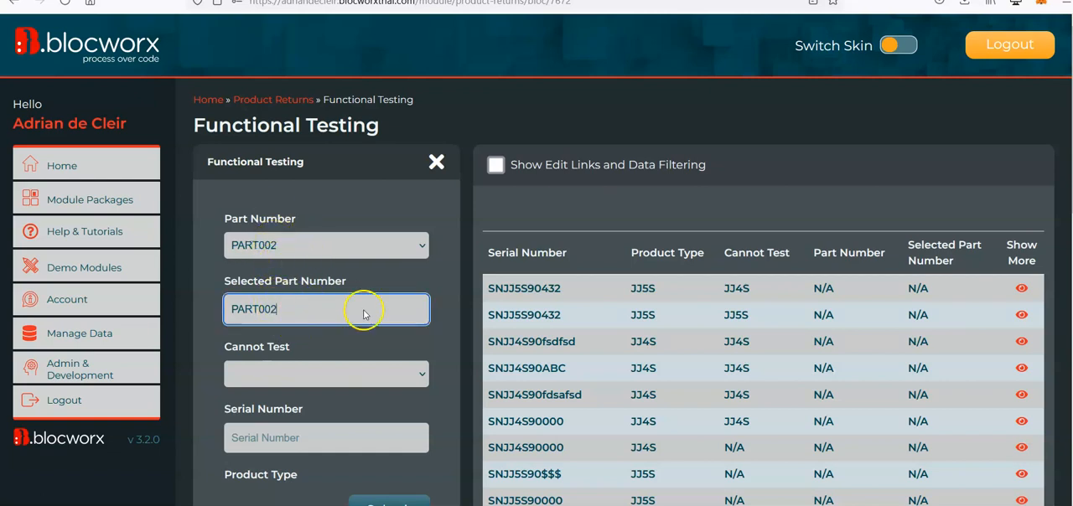
Return the Functional Testing bloc to edit mode and accept editing it despite its live data.
scroll(363, 315, down, 10)
click(413, 501)
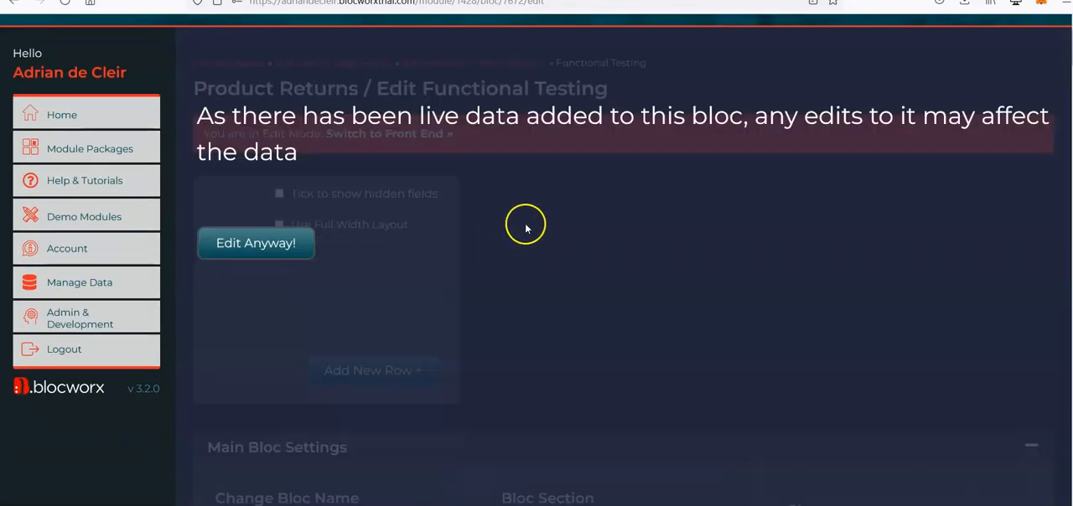
click(286, 243)
Edit the Part Number field's populate rule, setting Overwrite existing data to No, and update the rule.
scroll(589, 249, down, 1)
mouse_move(400, 204)
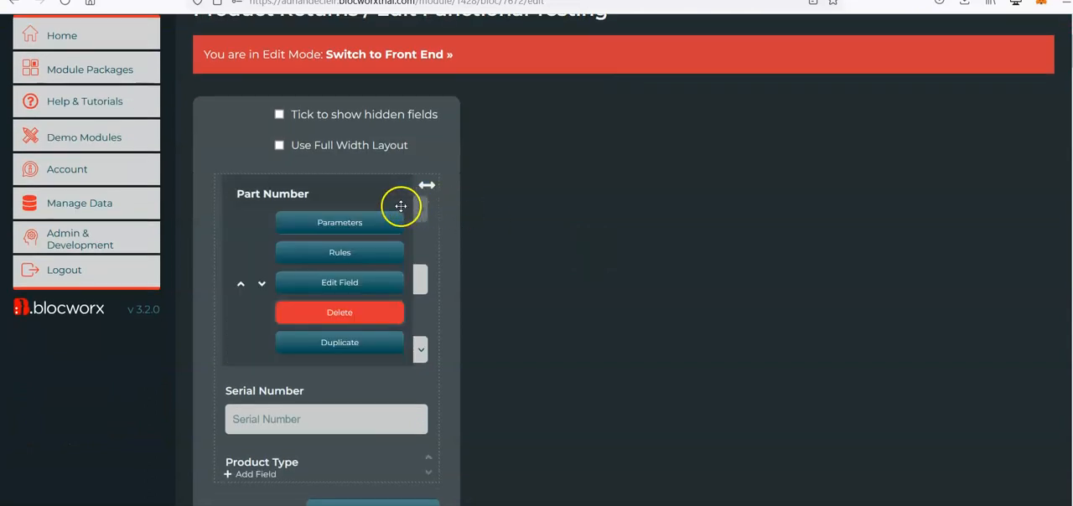
click(393, 248)
scroll(922, 285, down, 1)
click(1009, 207)
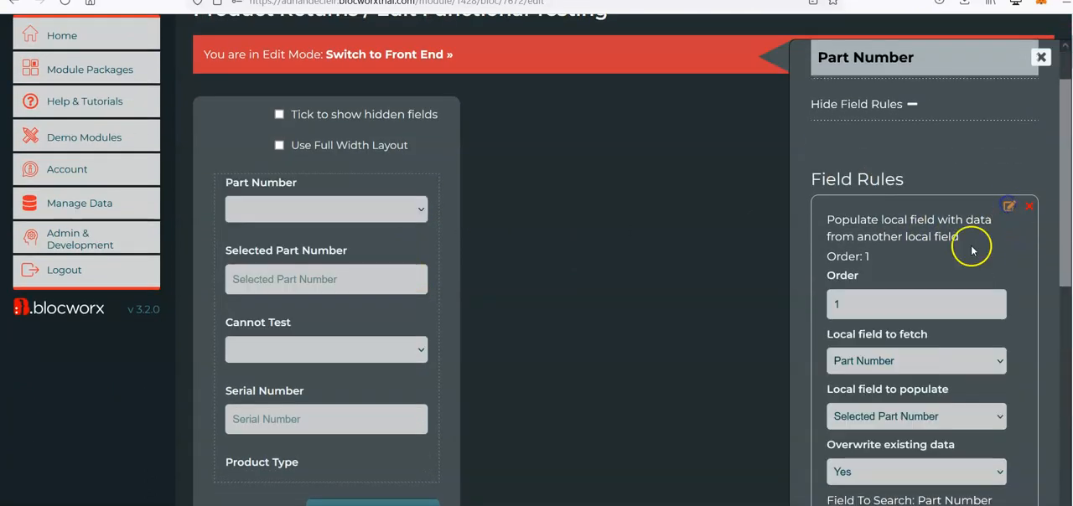
scroll(929, 305, down, 3)
click(911, 305)
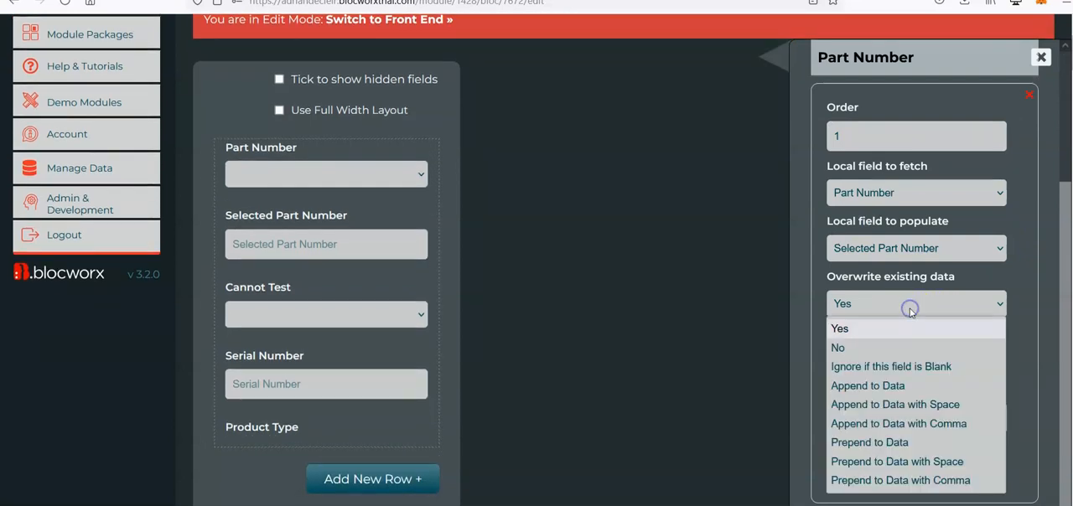
click(872, 352)
scroll(934, 340, down, 2)
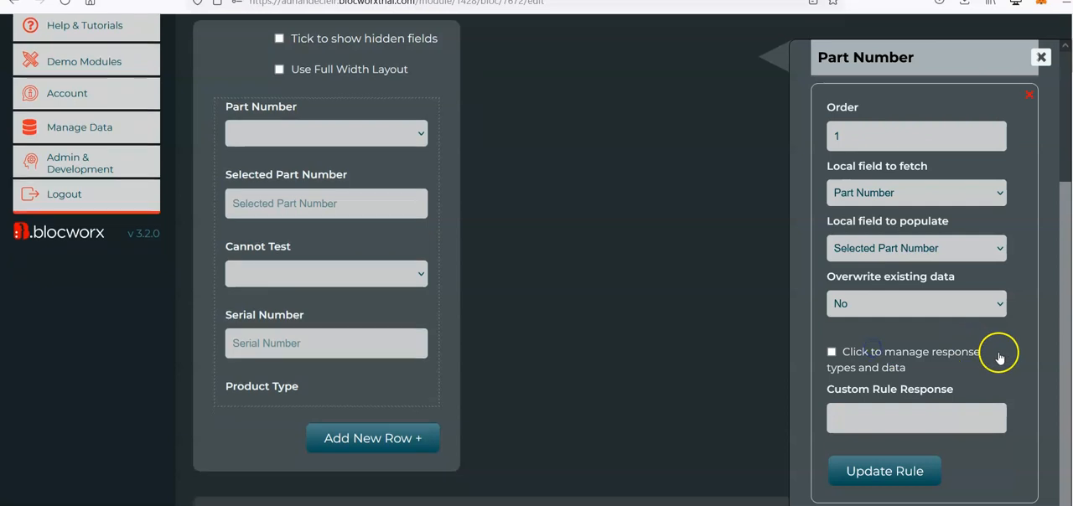
click(915, 472)
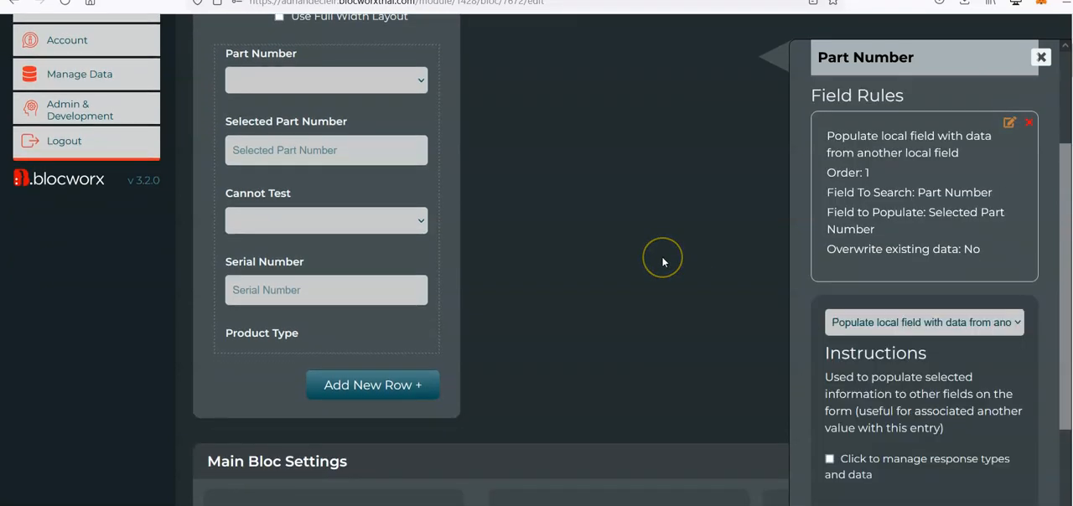
Switch to the front end and check the no-overwrite setting by selecting PART001, then PART002, as Part Number.
scroll(666, 257, up, 5)
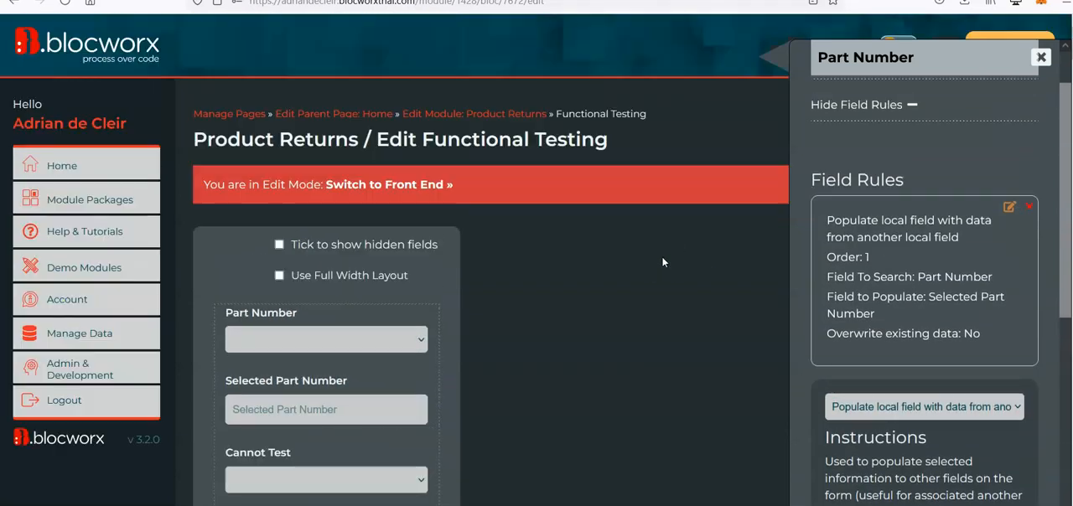
click(405, 188)
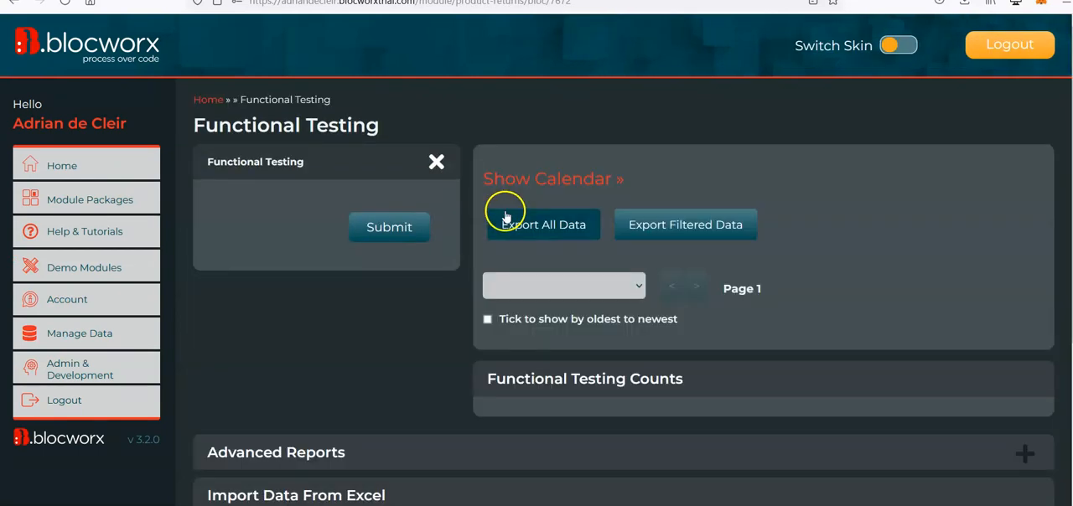
click(394, 253)
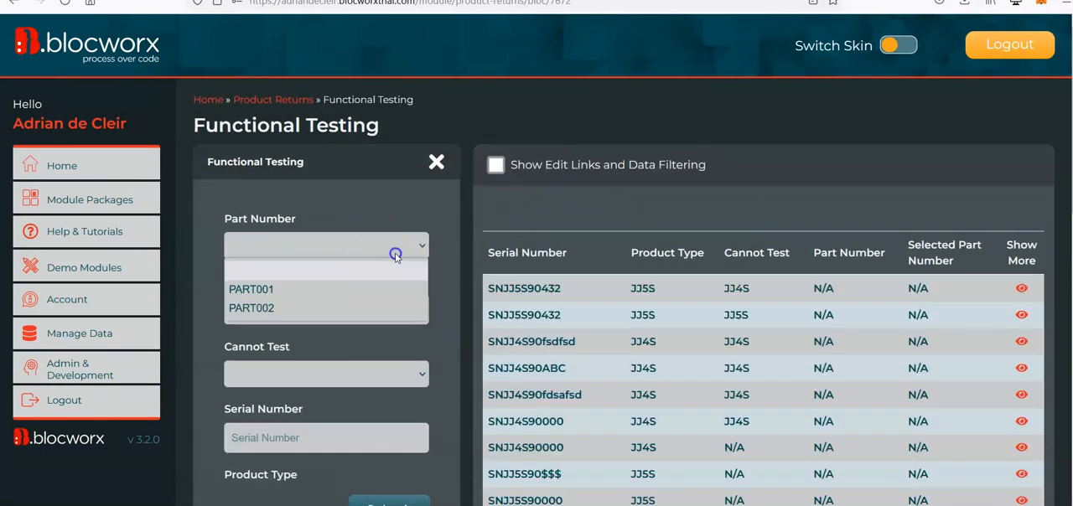
click(318, 288)
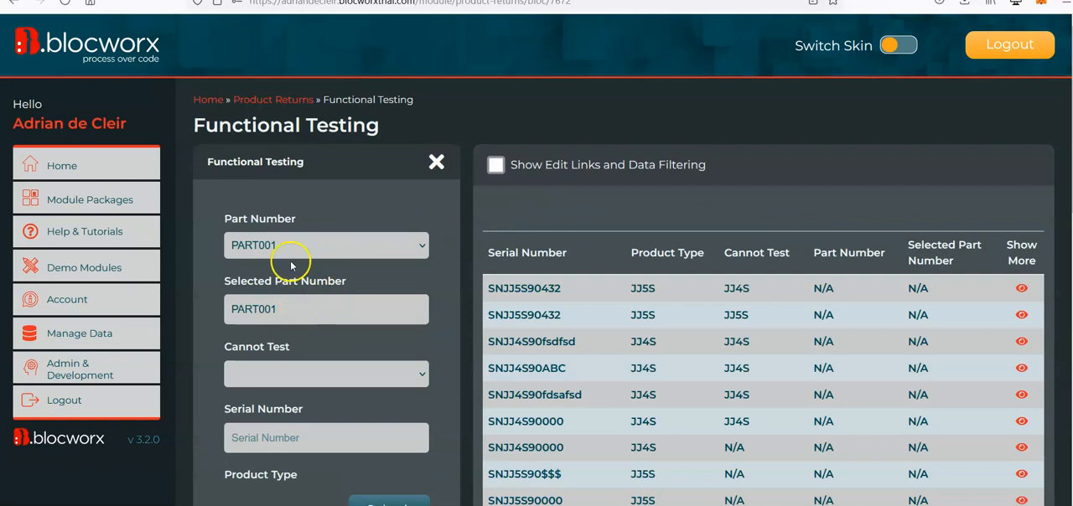
click(334, 253)
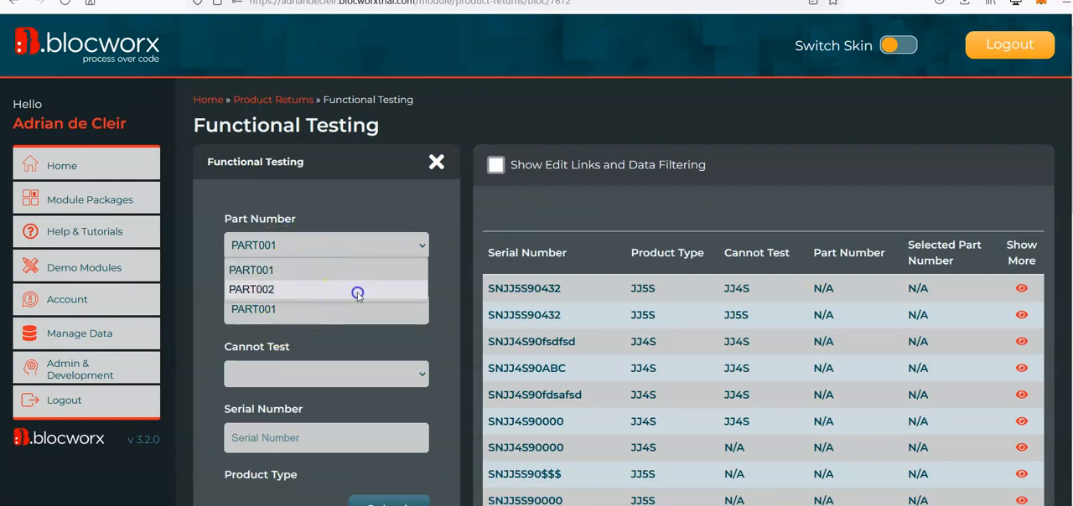
click(358, 291)
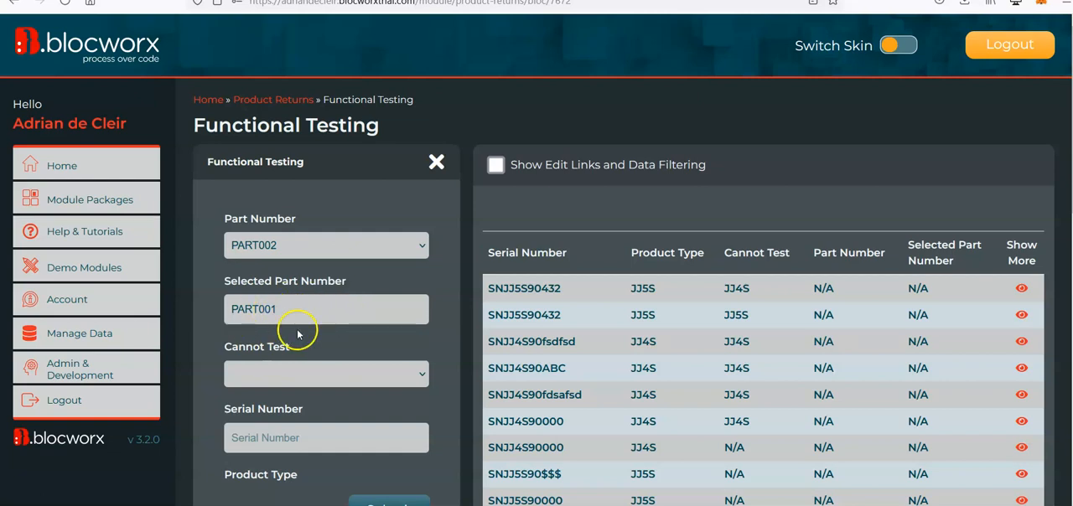
Recheck the no-overwrite rule by changing Part Number to PART001 and back to PART002.
click(311, 247)
click(315, 271)
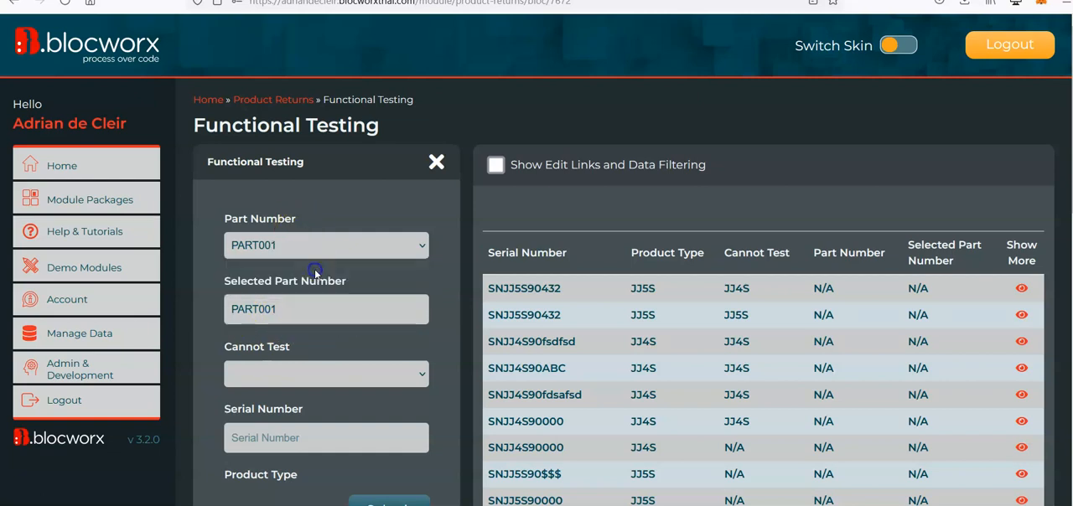
click(301, 251)
click(311, 289)
Switch the Functional Testing bloc from live mode back to edit mode and accept the live-data warning.
scroll(355, 350, down, 10)
scroll(358, 484, down, 3)
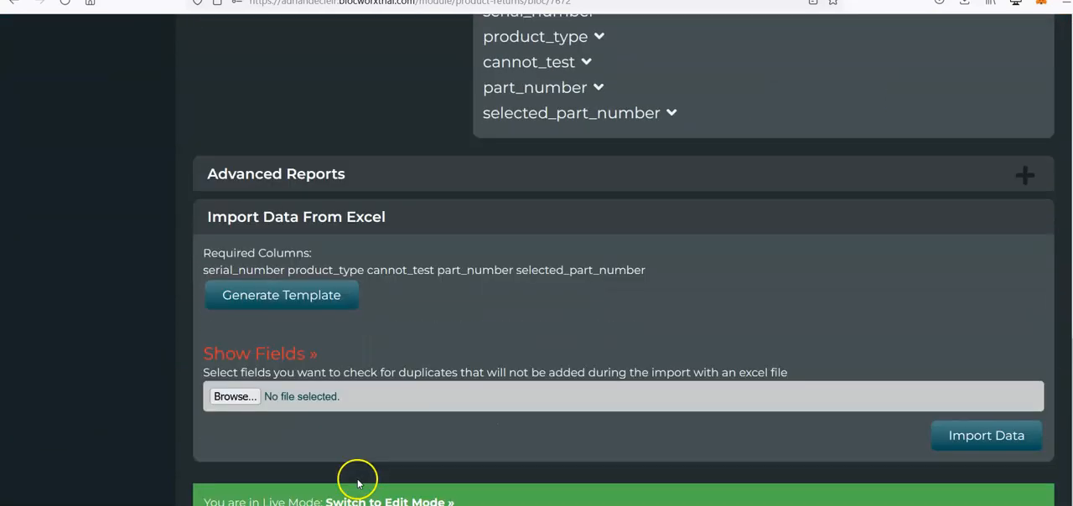
click(408, 498)
click(289, 292)
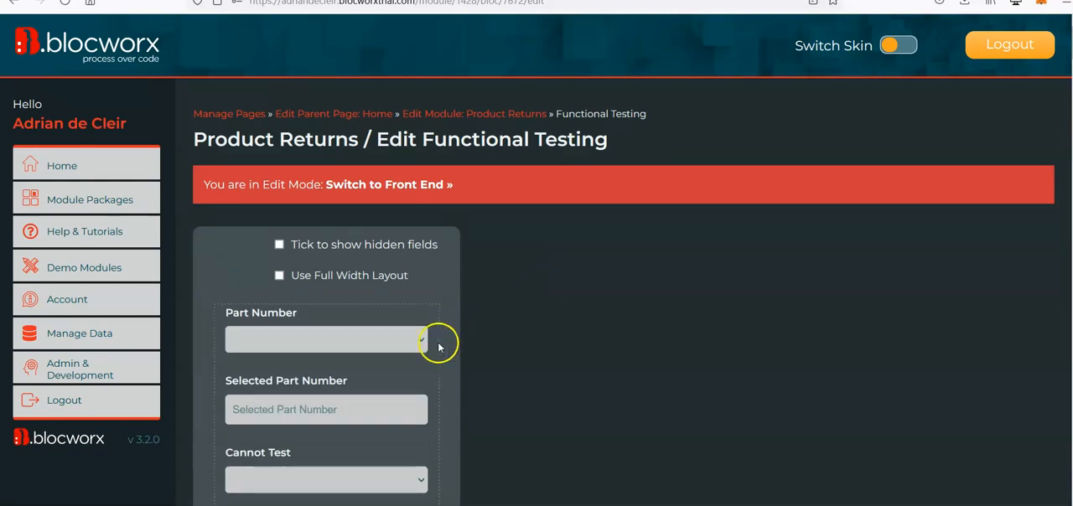
Open the Part Number field's populate rule for editing and show the choices for Overwrite existing data.
mouse_move(453, 369)
click(386, 384)
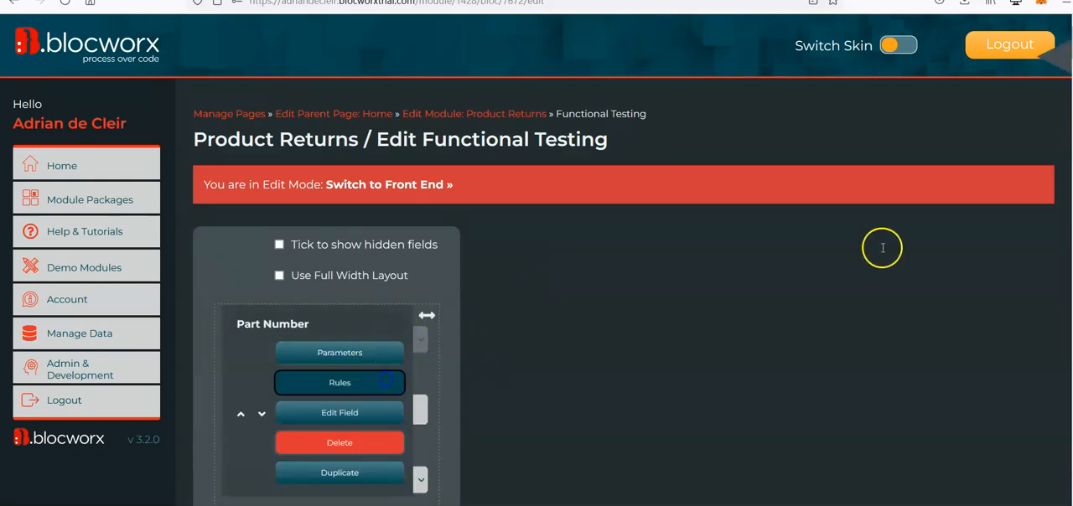
scroll(906, 263, down, 2)
click(1008, 206)
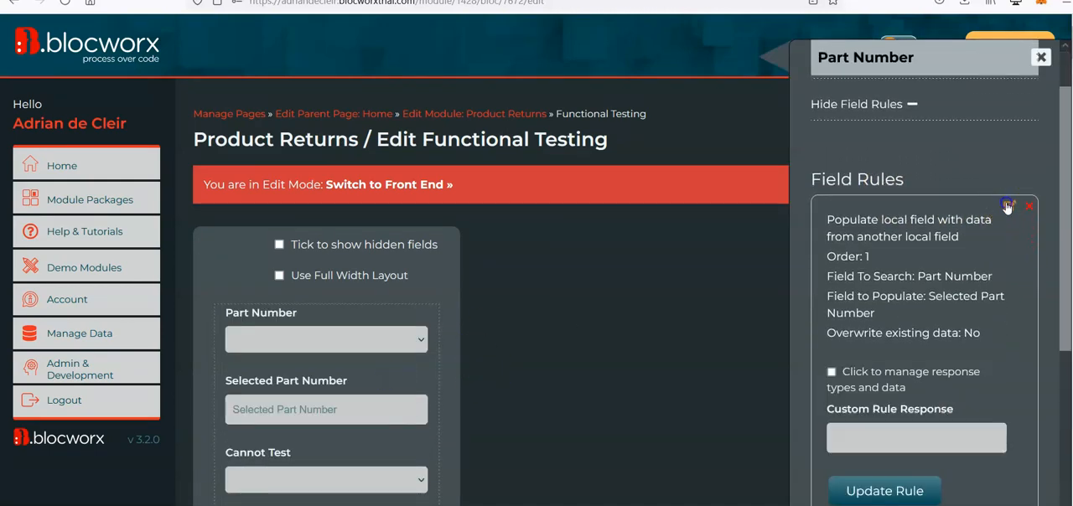
scroll(920, 277, down, 1)
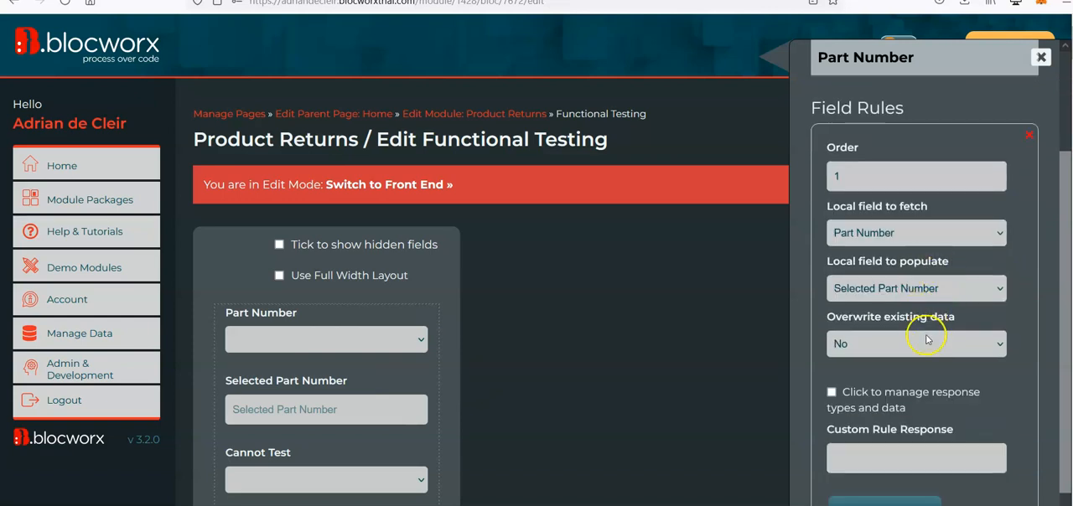
scroll(905, 315, down, 1)
click(905, 315)
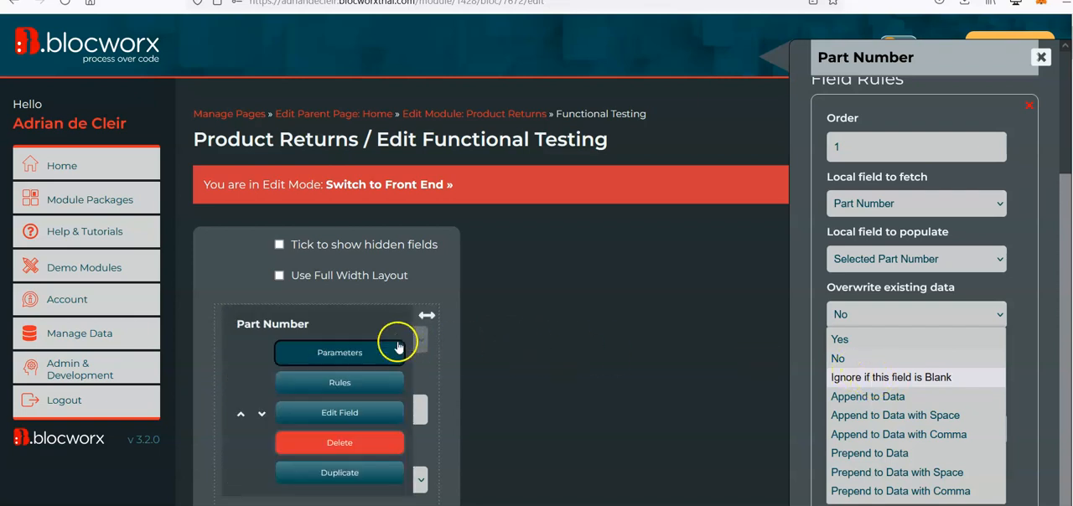
mouse_move(423, 339)
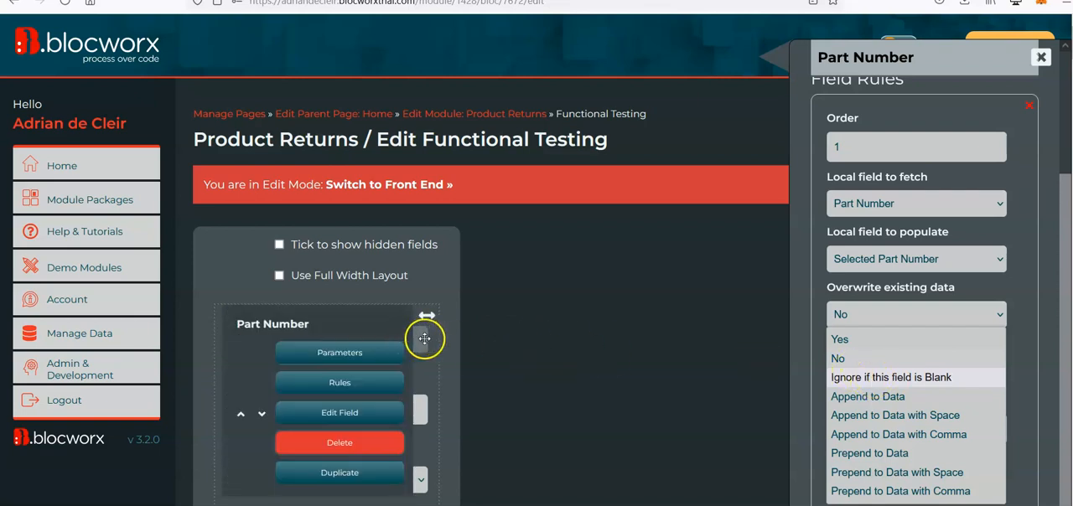
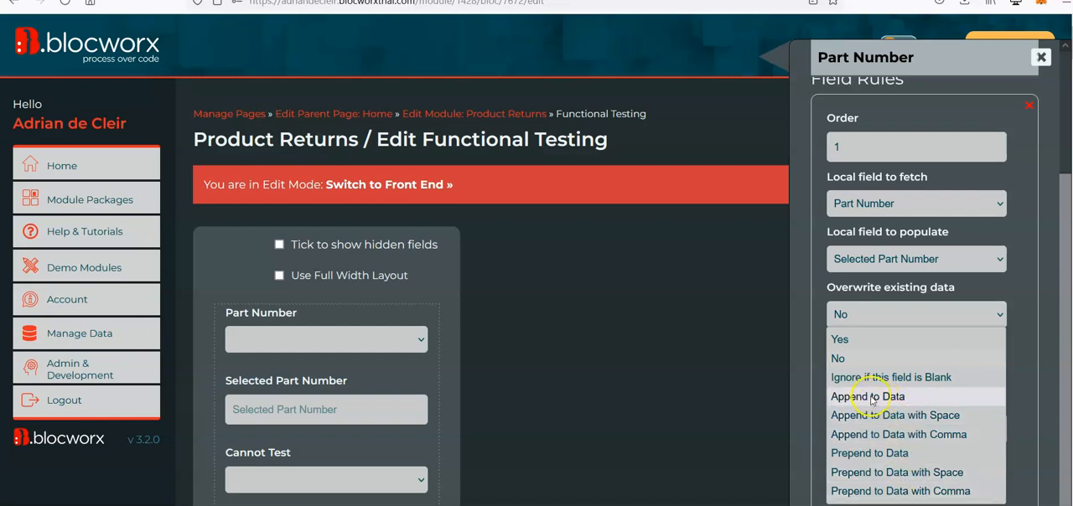
Set Overwrite existing data to Append to Data in the Part Number populate rule and update the rule.
click(896, 401)
scroll(897, 419, down, 1)
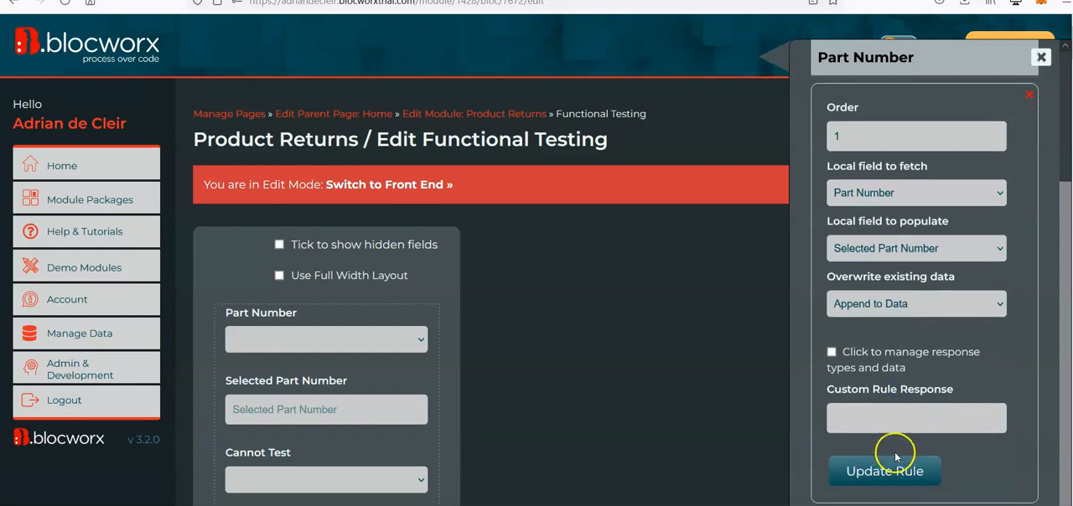
click(901, 469)
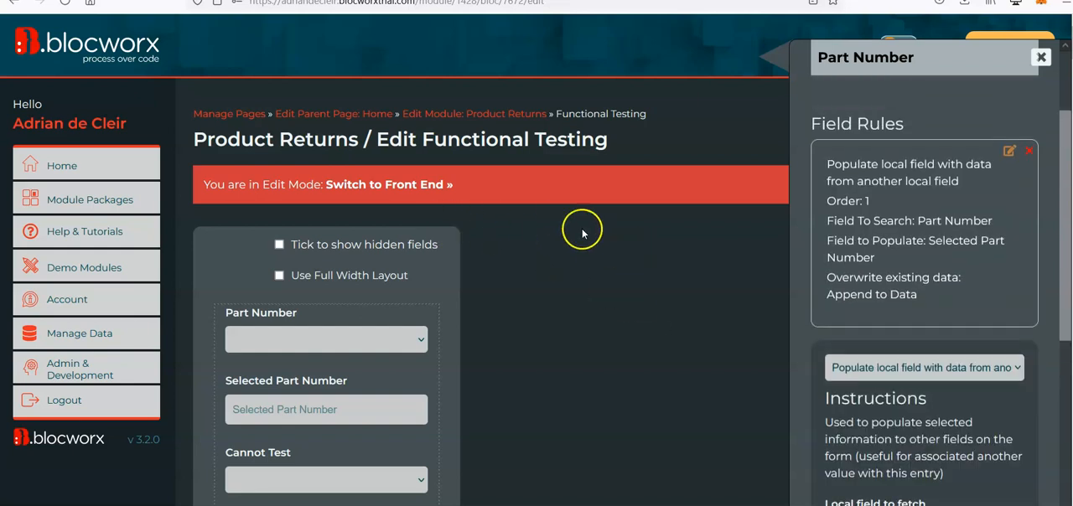
Switch to the front end and test the plain append rule by alternating Part Number between PART001 and PART002 twice.
click(425, 186)
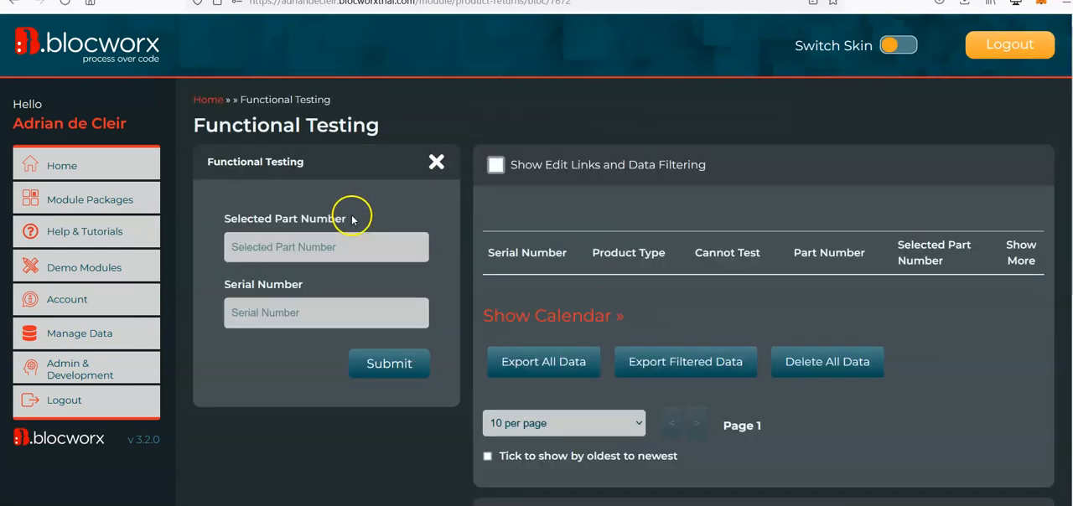
click(332, 251)
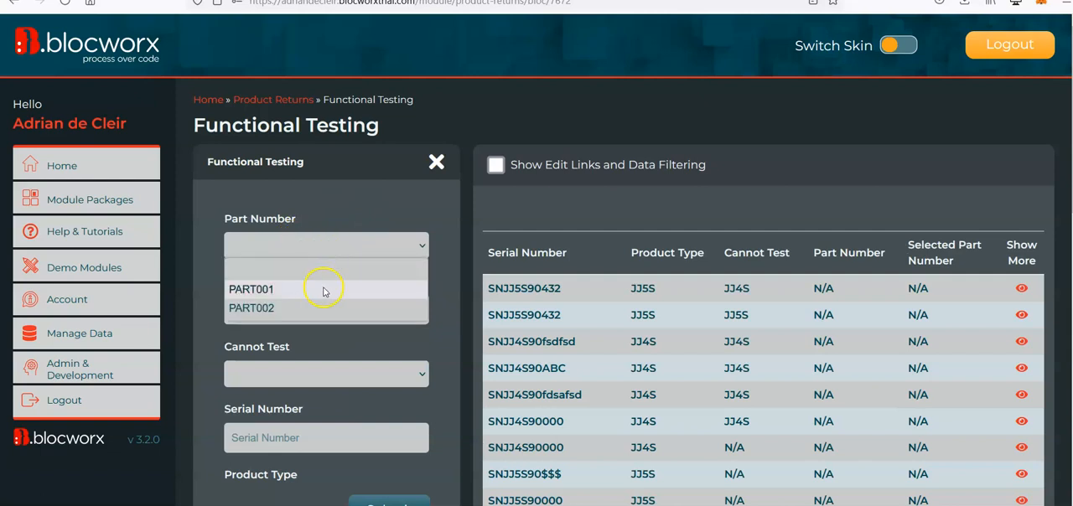
click(324, 290)
click(327, 244)
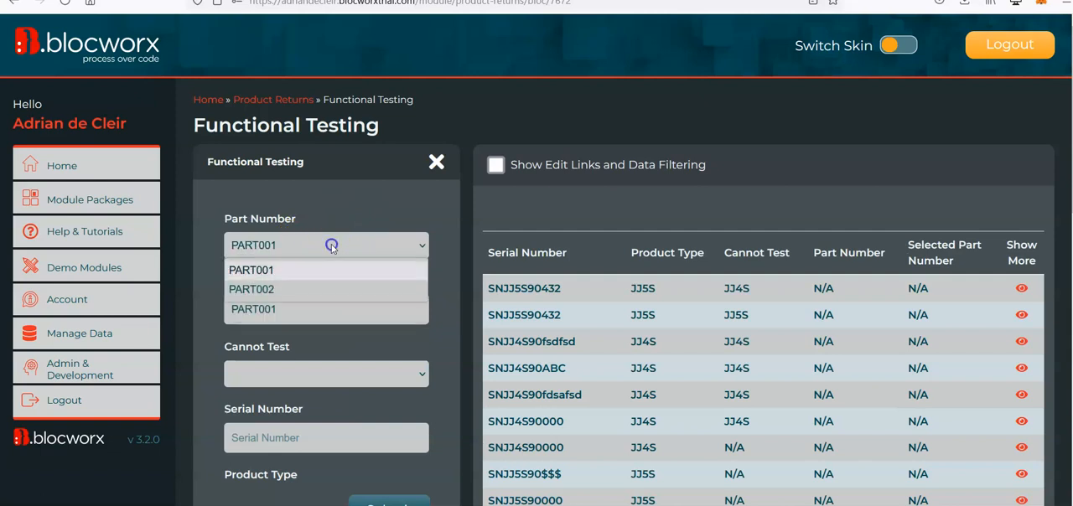
click(308, 290)
click(328, 311)
click(314, 246)
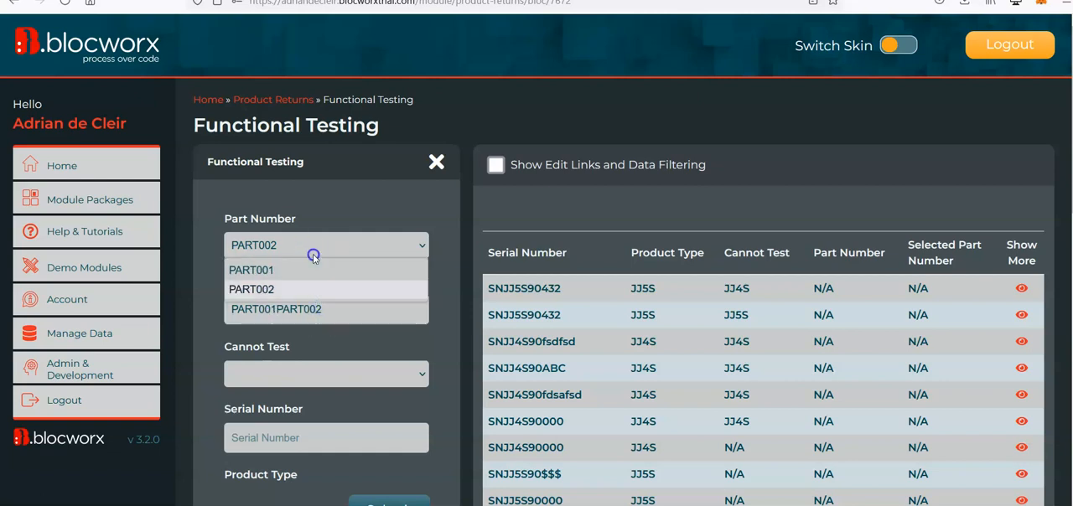
click(317, 266)
click(303, 246)
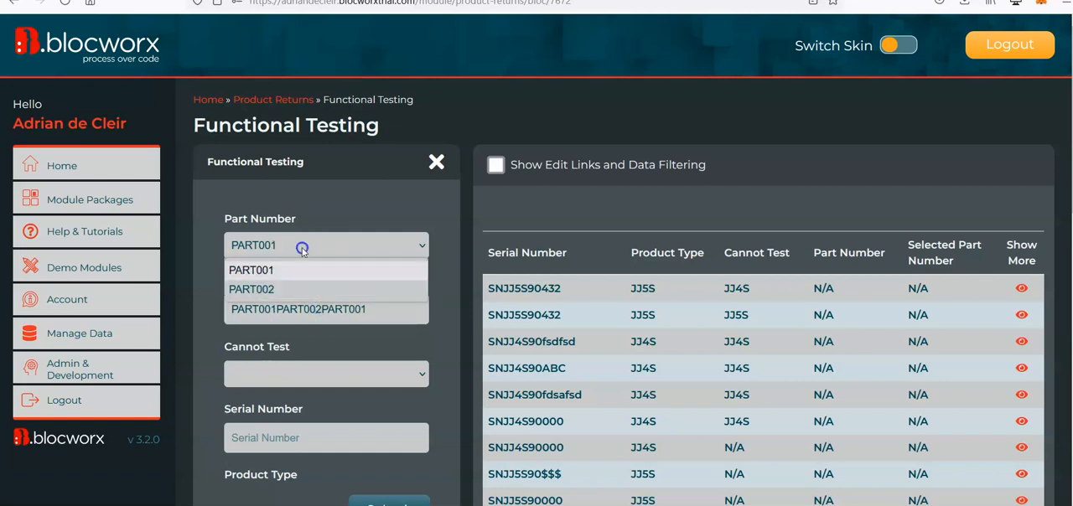
click(317, 287)
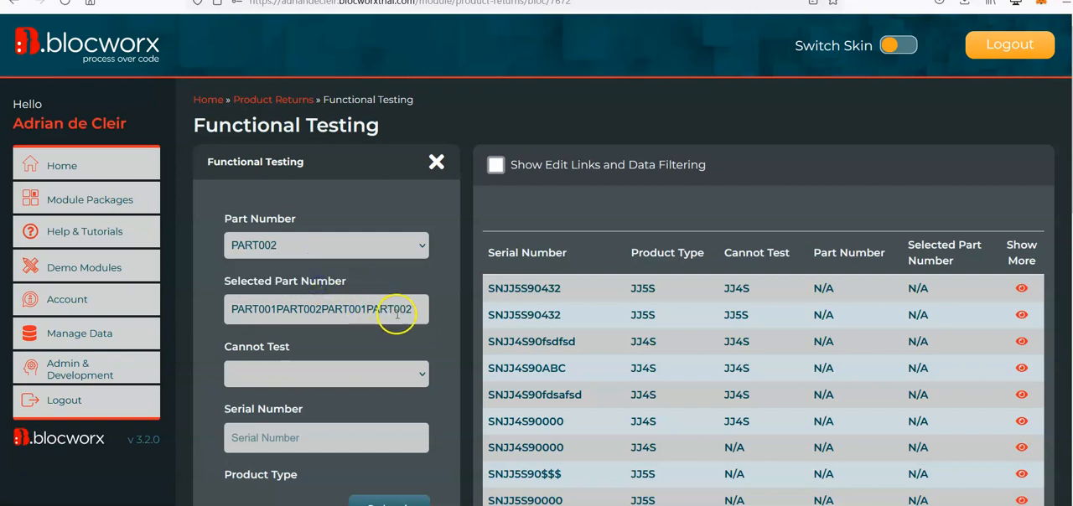
Return the Functional Testing bloc from live mode to edit mode, choosing to edit despite the live data.
scroll(410, 312, down, 15)
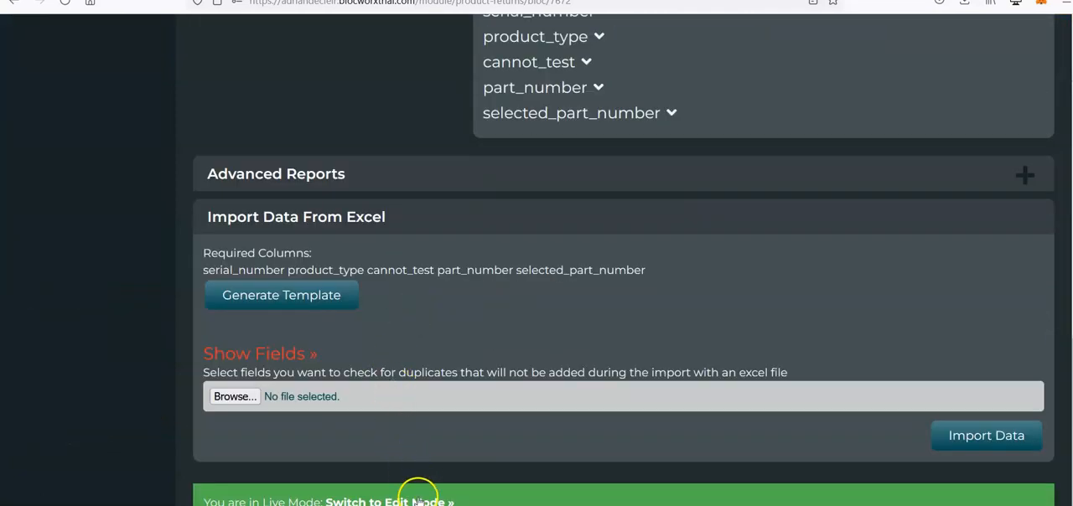
click(417, 499)
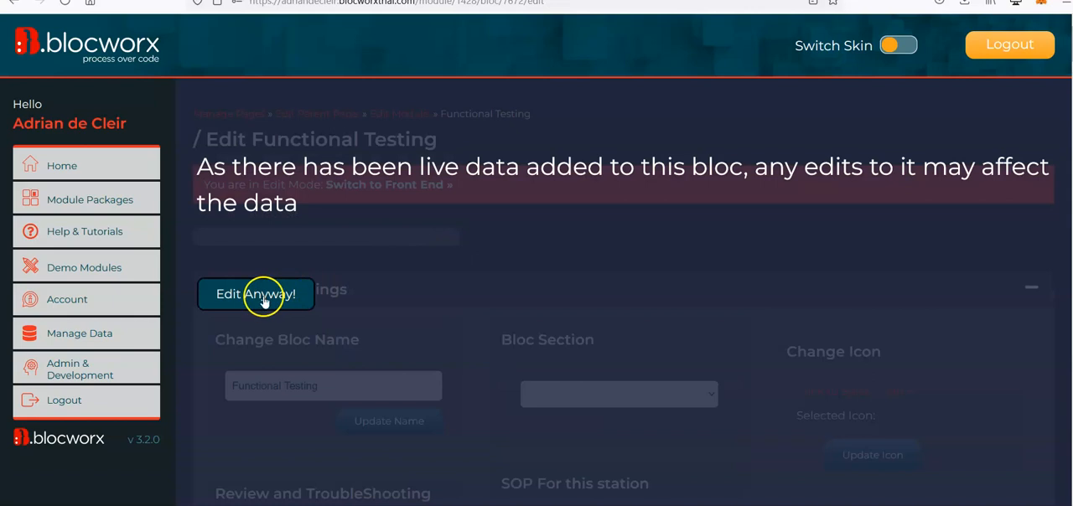
click(262, 295)
Edit the Part Number field's populate rule to use Append to Data with Space for existing data and update it.
scroll(596, 290, down, 1)
mouse_move(452, 305)
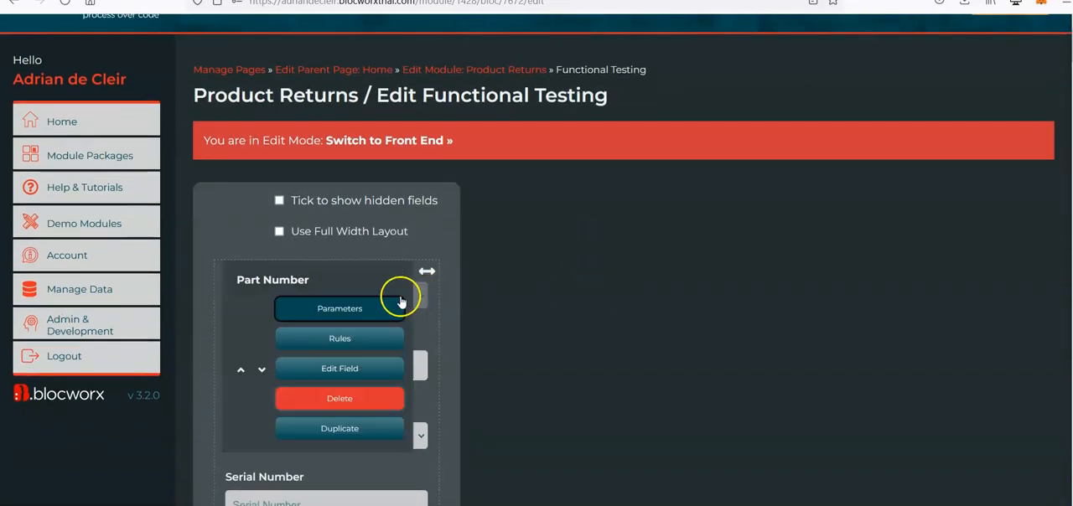
click(388, 351)
scroll(1008, 264, down, 1)
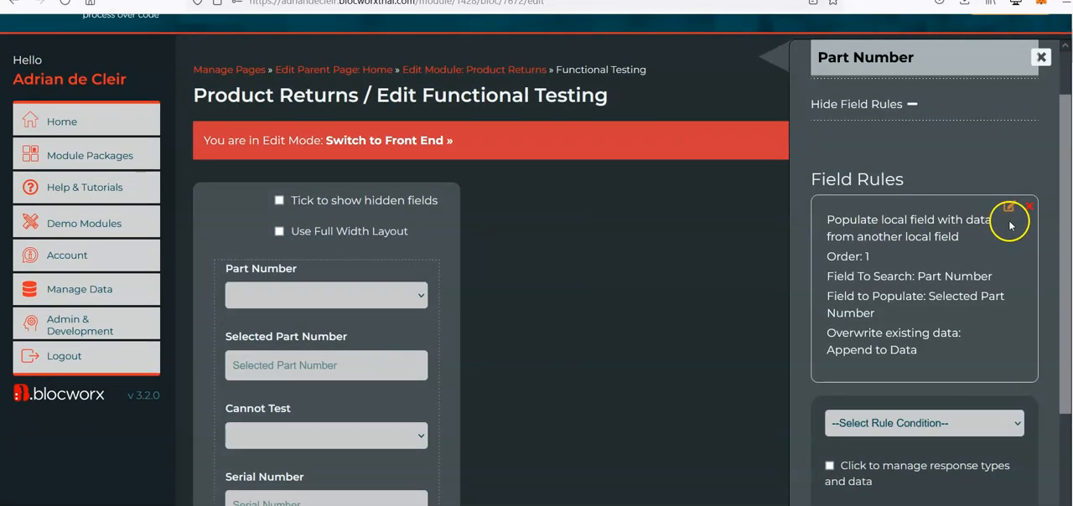
click(1008, 206)
scroll(922, 335, down, 2)
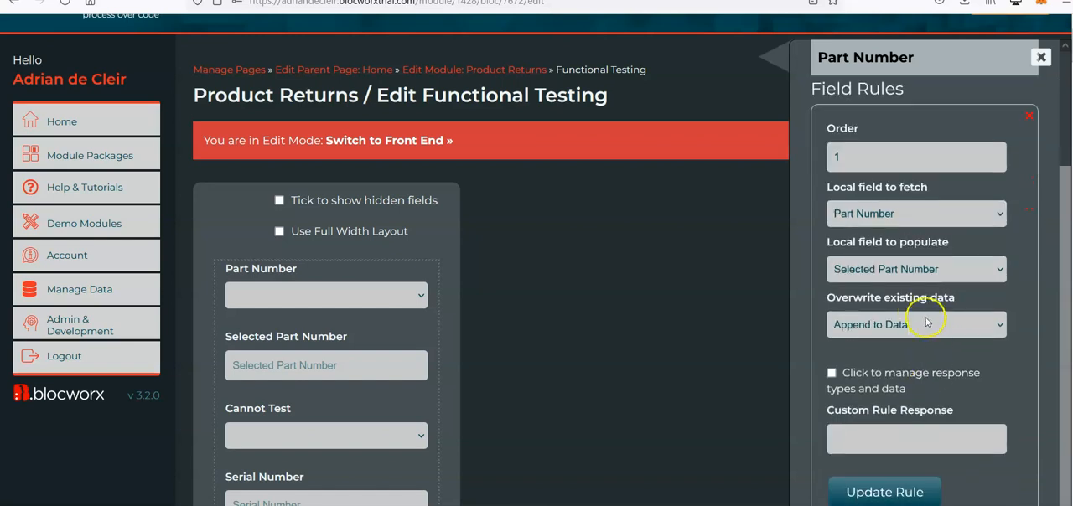
click(925, 325)
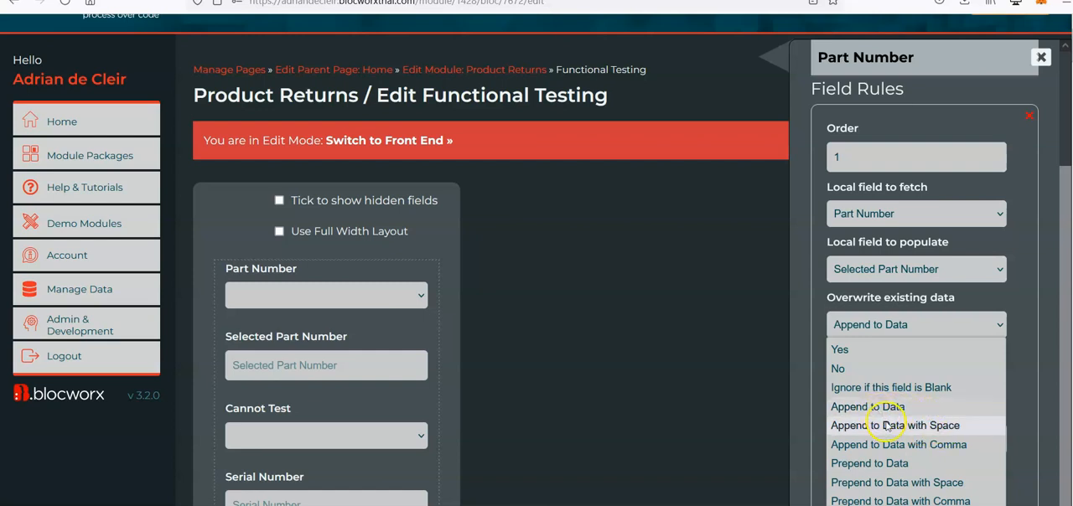
click(904, 428)
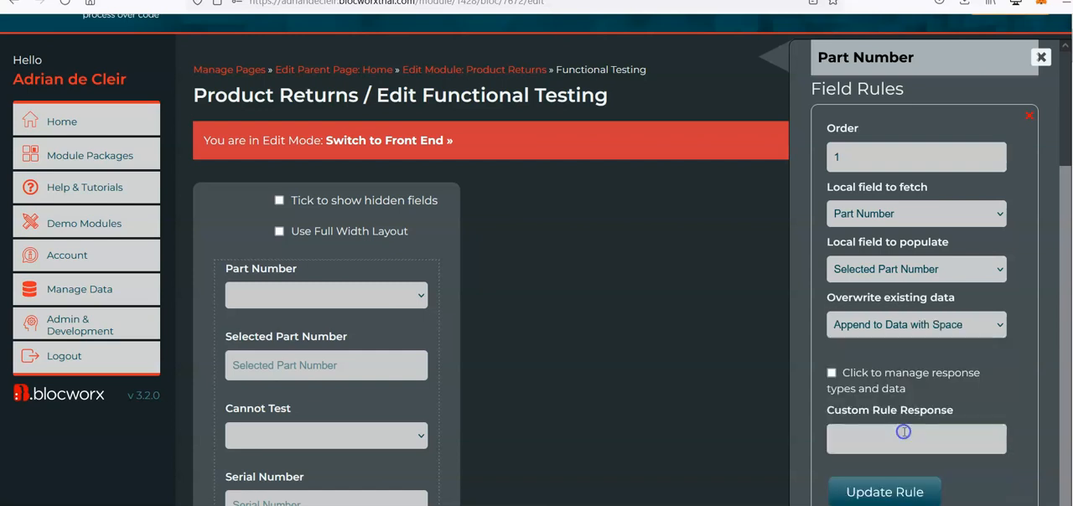
scroll(939, 486, down, 1)
click(917, 468)
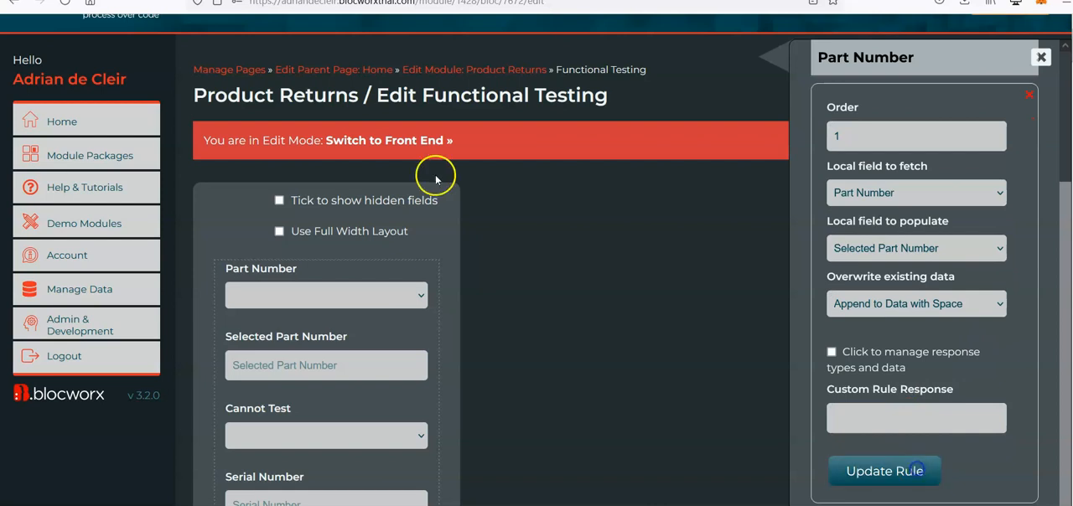
Switch to the front end and test appending with a space by selecting PART001, PART002 and PART001 as Part Number.
click(403, 140)
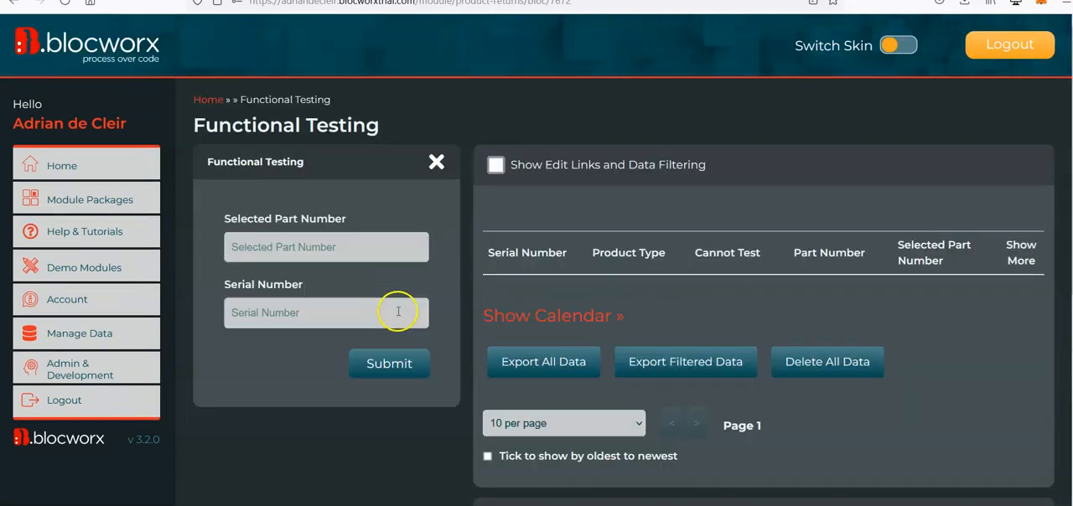
click(324, 243)
click(306, 289)
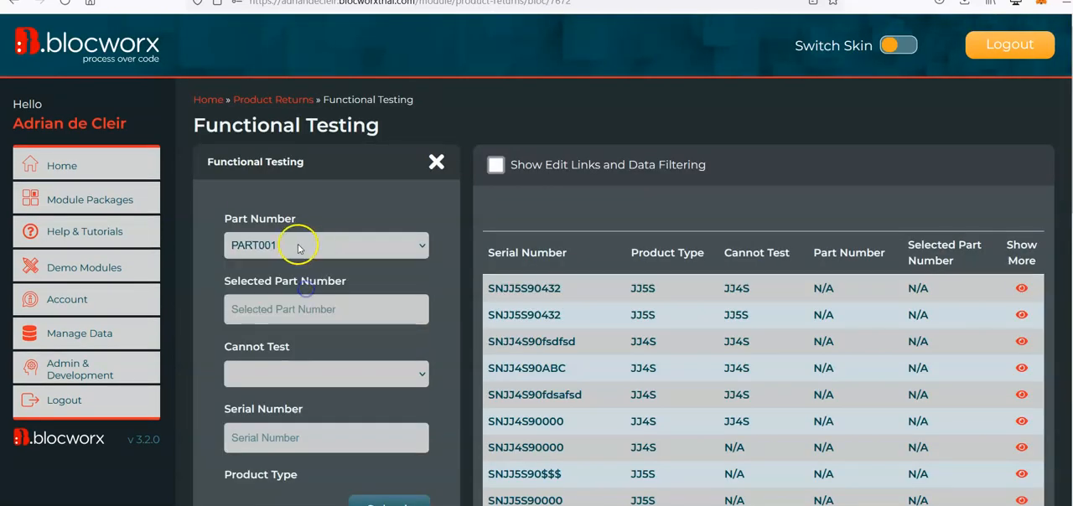
click(290, 243)
click(318, 290)
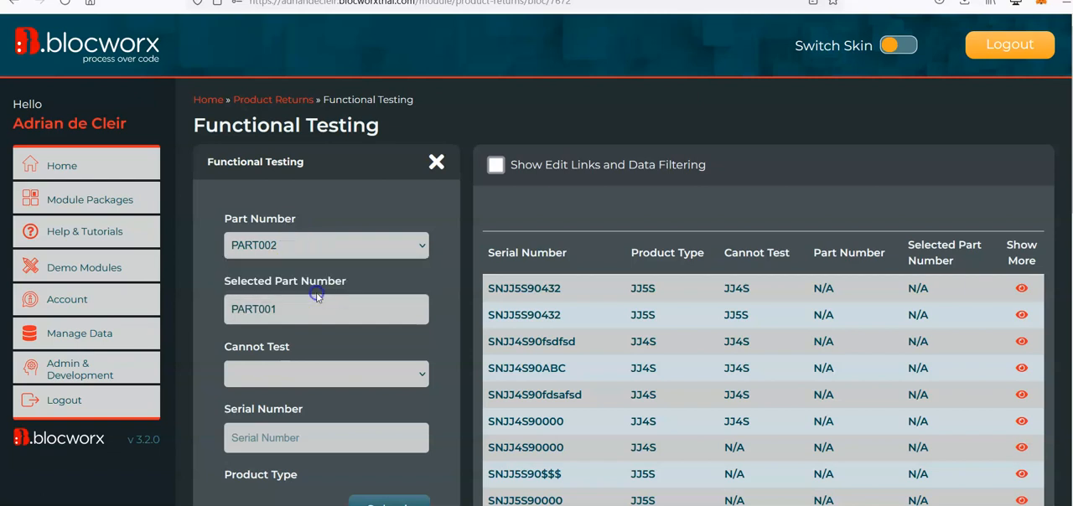
click(303, 252)
click(285, 266)
drag(386, 315, 406, 304)
Switch from the live form back to editing the bloc and accept the live-data warning.
scroll(405, 309, down, 10)
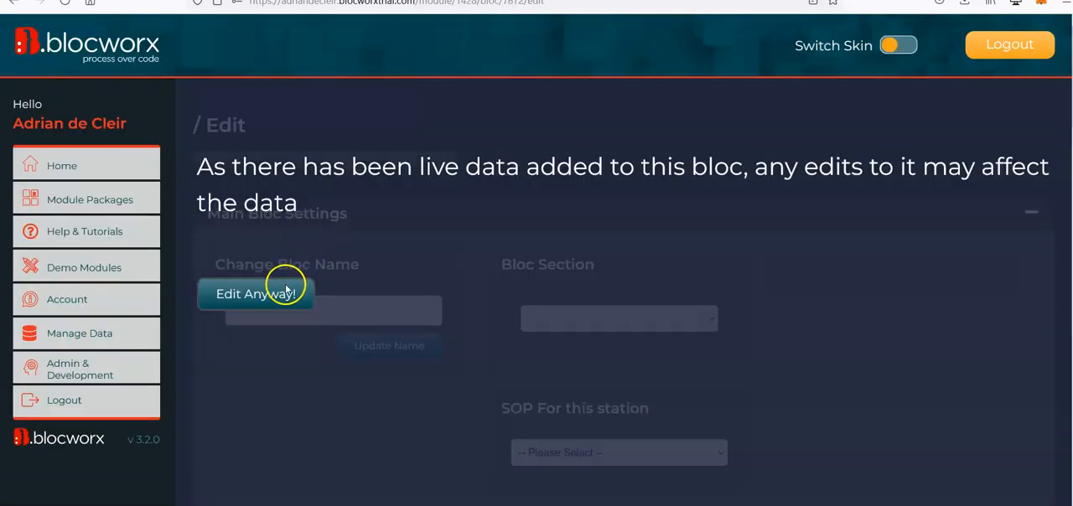
click(282, 295)
Change the Part Number populate rule's overwrite setting to Prepend to Data with Space and update the rule.
scroll(582, 262, down, 1)
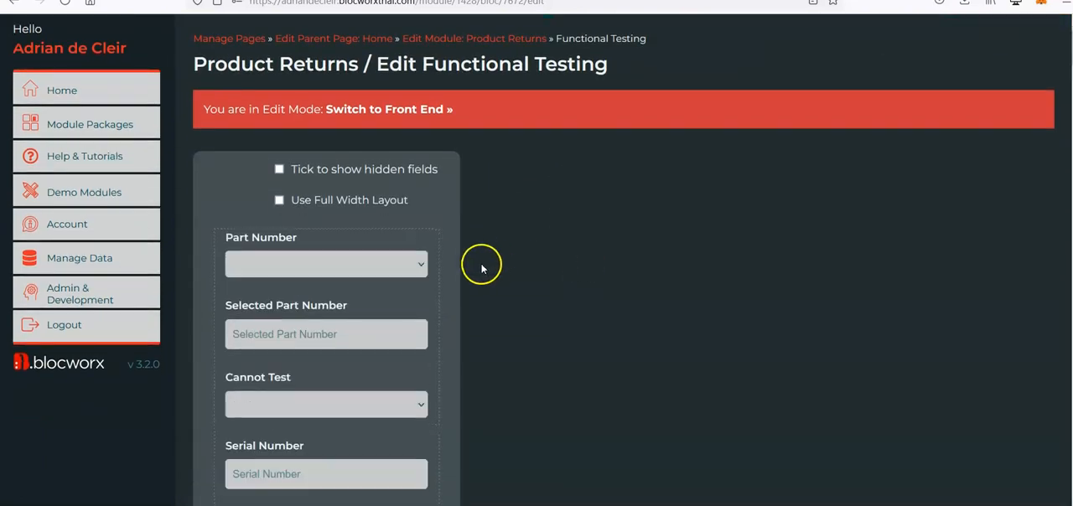
mouse_move(384, 277)
click(394, 318)
scroll(919, 395, down, 1)
click(1009, 211)
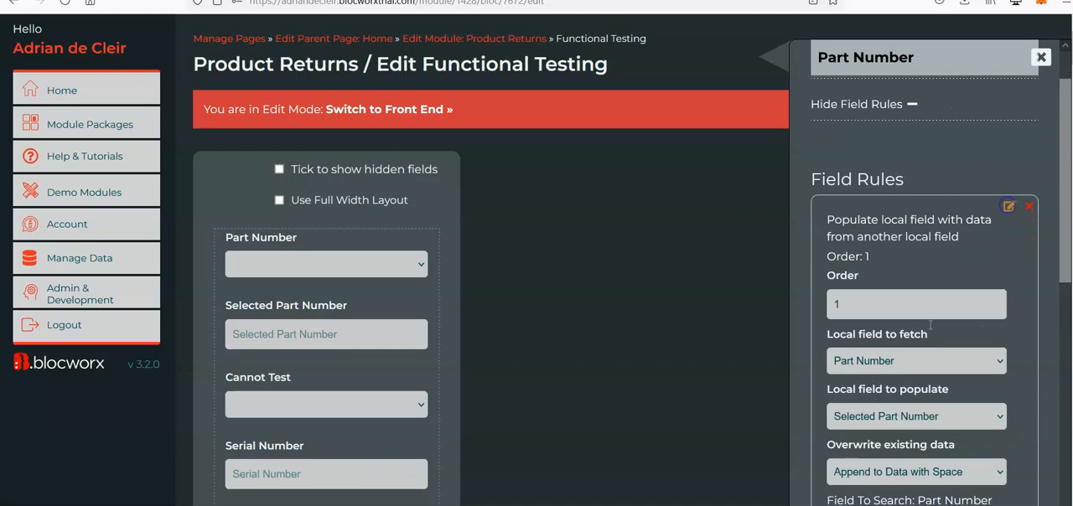
scroll(931, 294, down, 3)
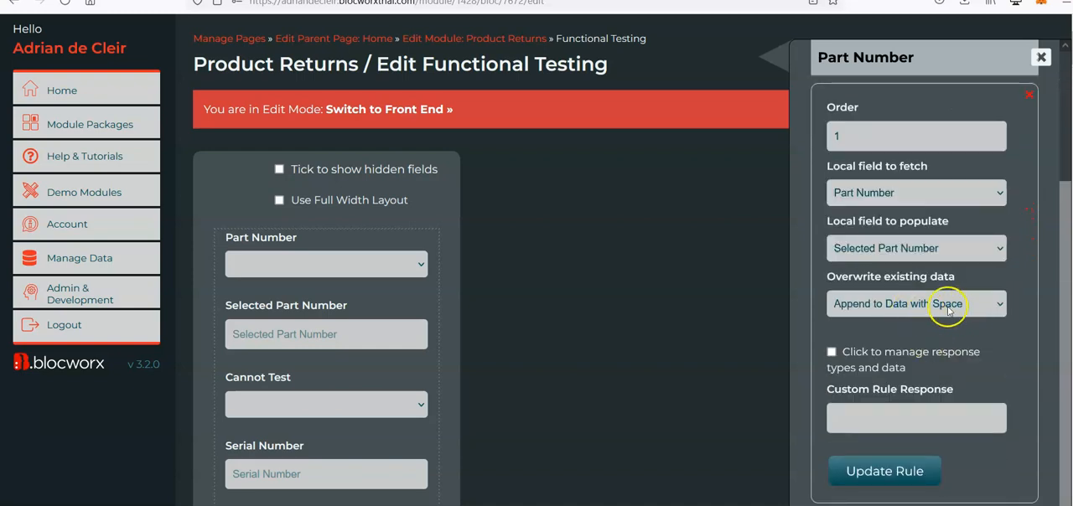
click(949, 308)
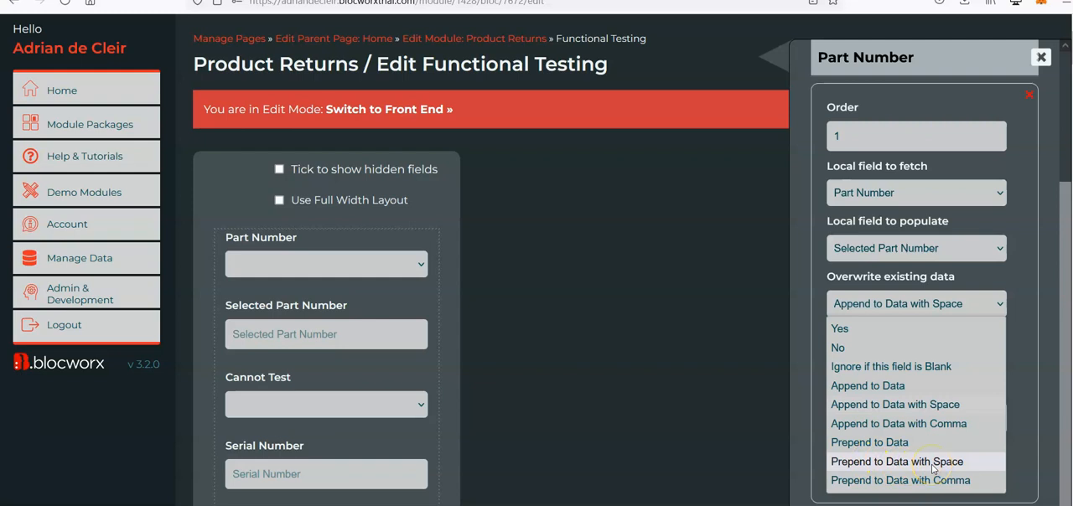
click(888, 462)
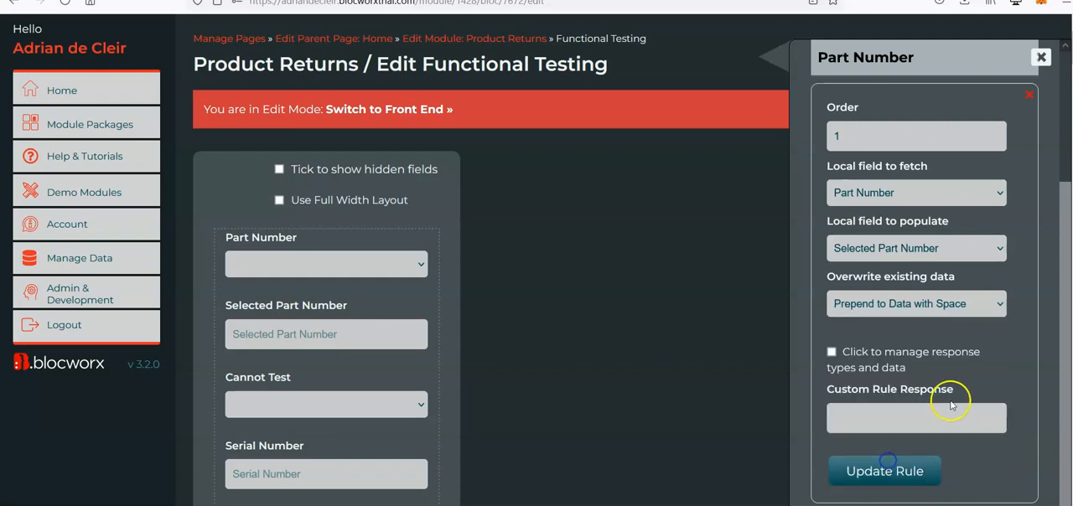
scroll(922, 423, down, 1)
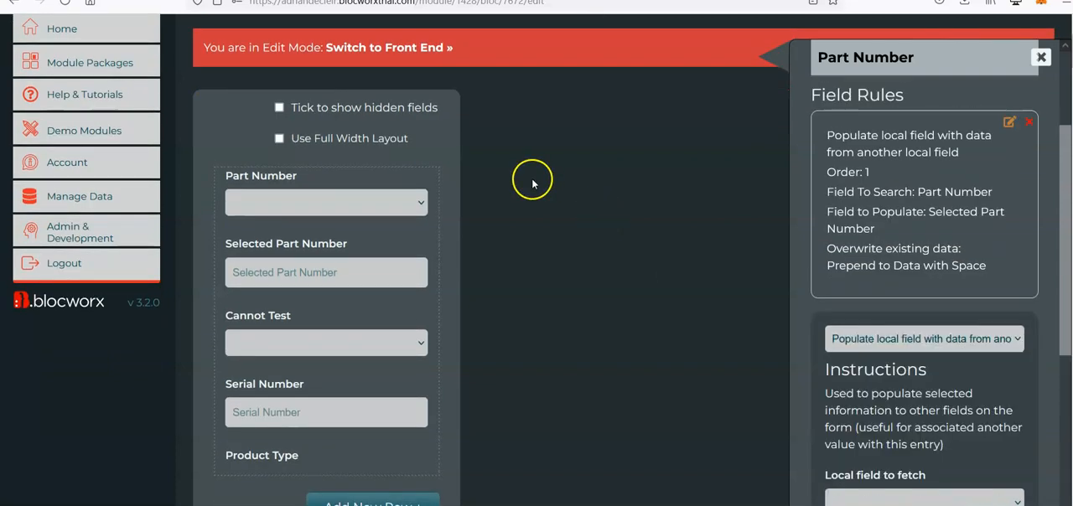
Switch to the front end and test prepending with a space by selecting PART001, PART002 and PART001 as Part Number.
scroll(400, 158, up, 2)
click(397, 153)
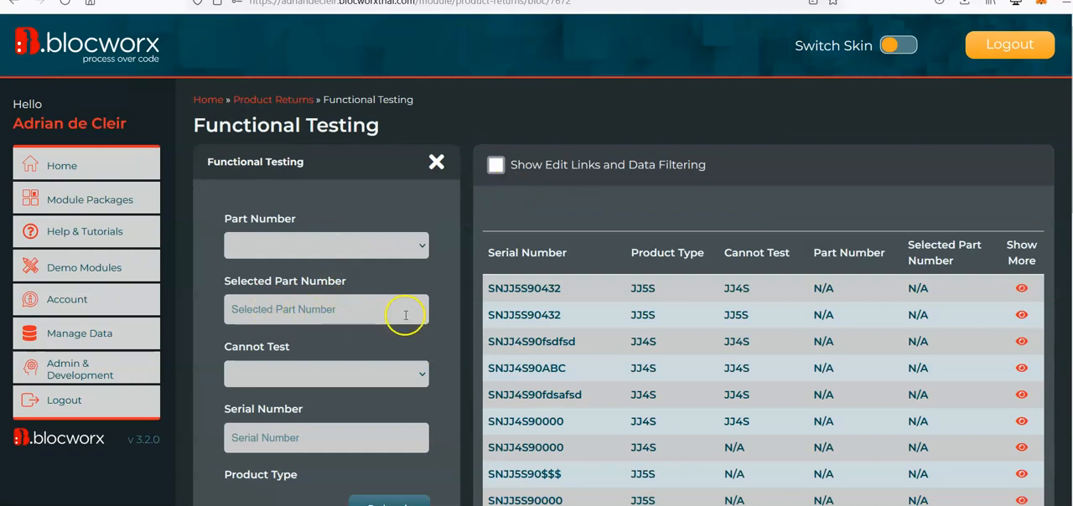
click(339, 252)
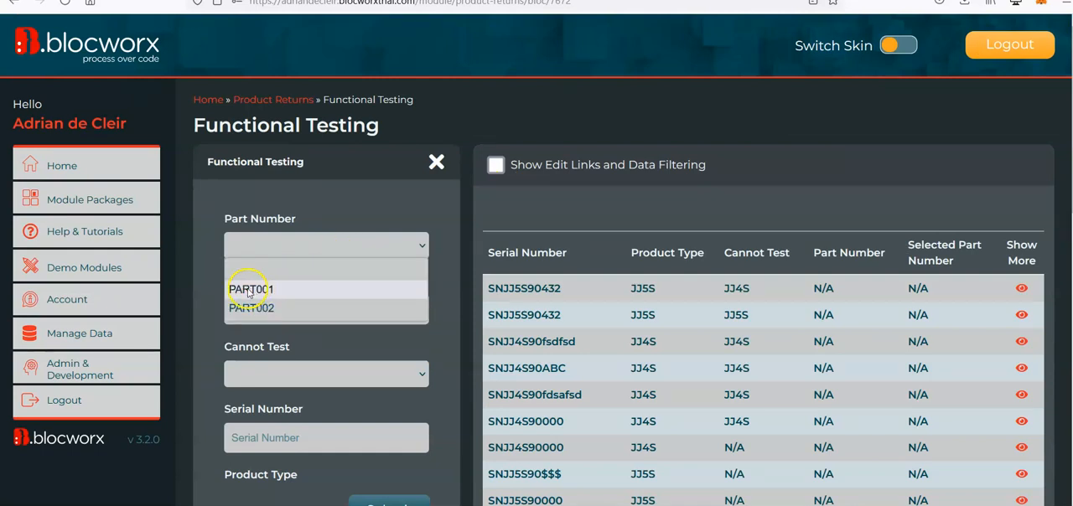
click(307, 289)
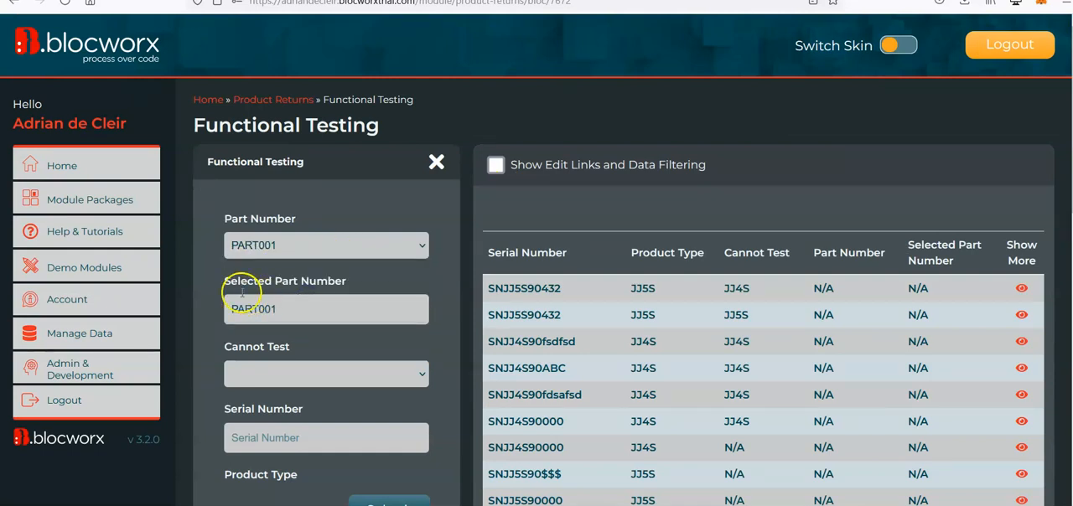
click(293, 245)
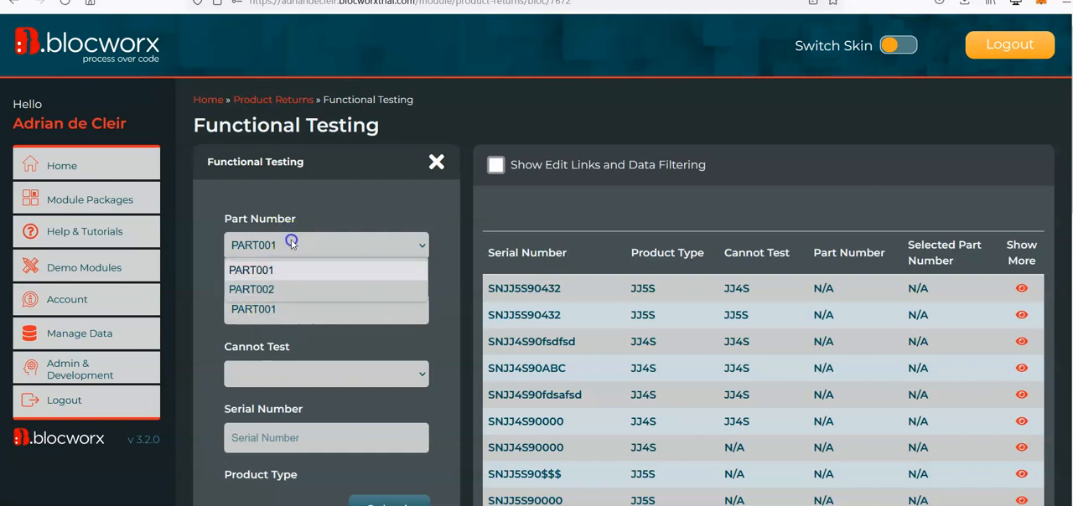
click(296, 289)
click(275, 310)
click(334, 252)
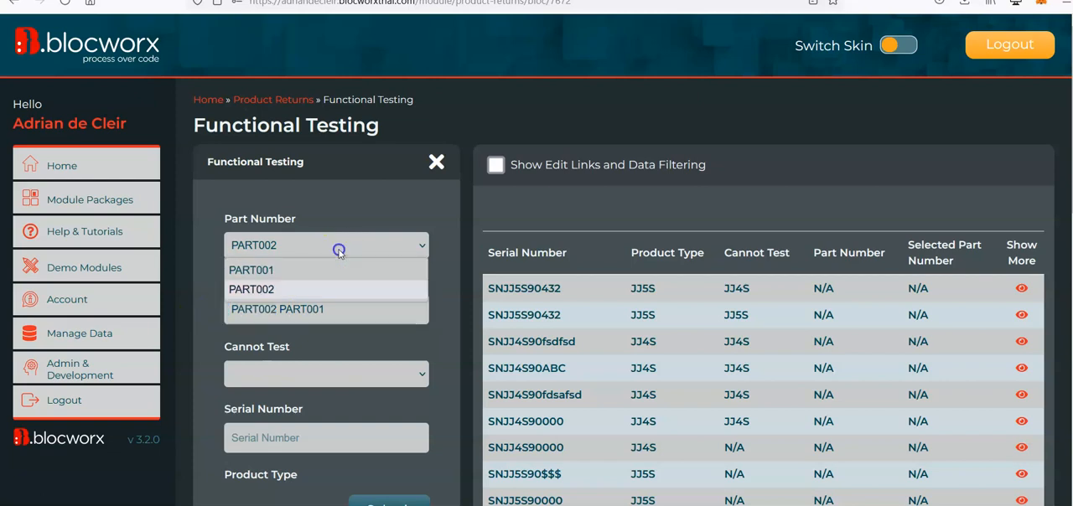
click(339, 265)
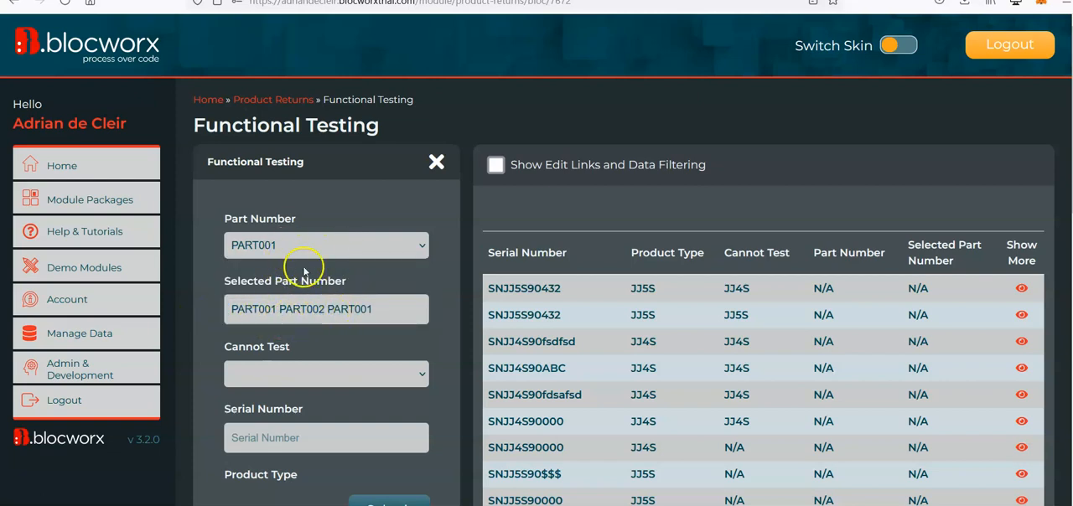
click(391, 310)
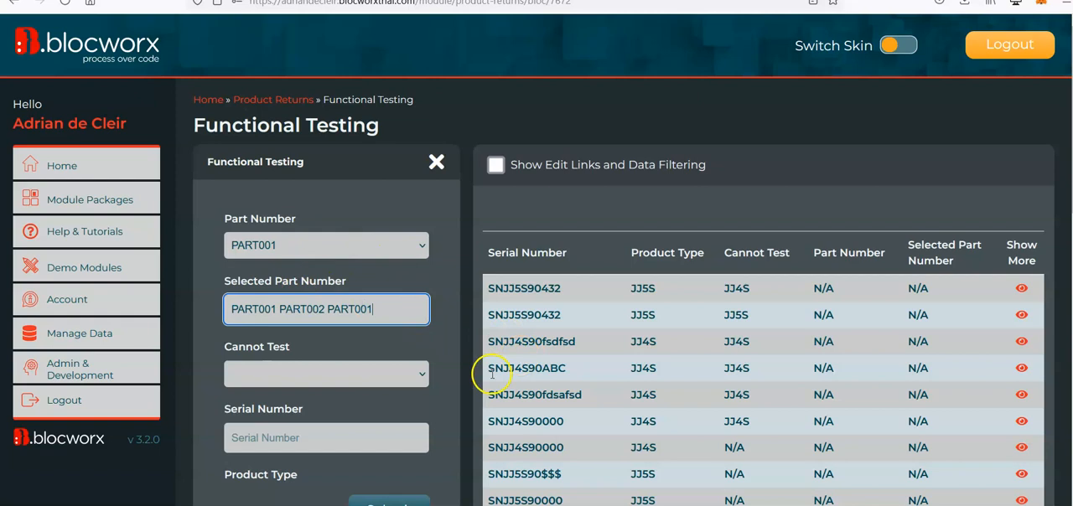
Put the Functional Testing bloc back into edit mode after the prepend test, accepting the live-data warning.
scroll(458, 366, down, 15)
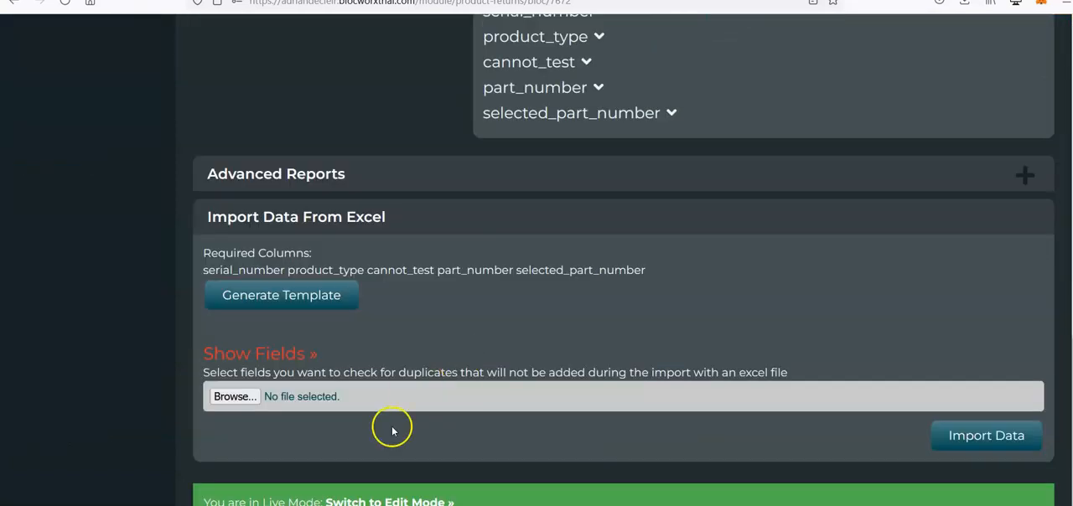
click(423, 500)
click(269, 300)
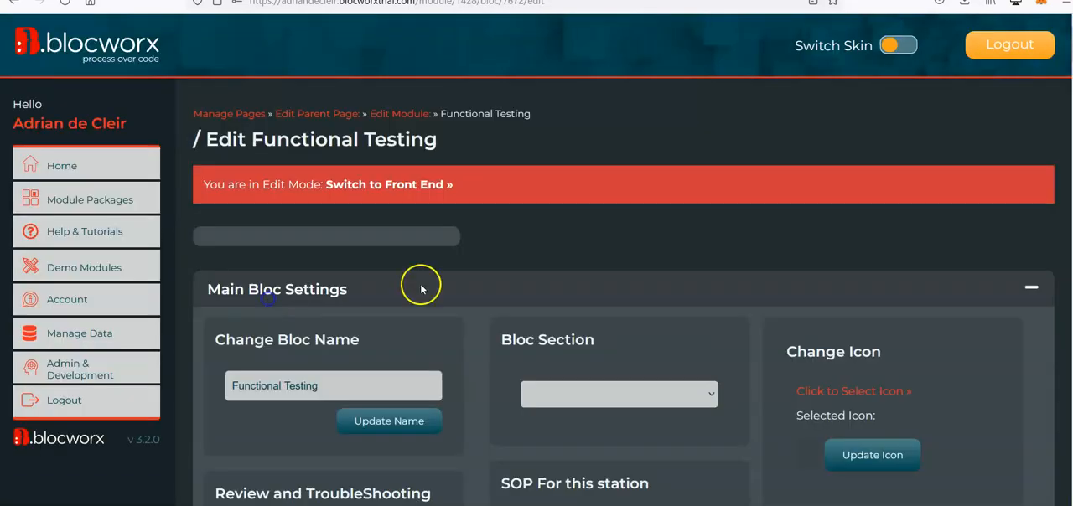
Open the field rules of the Part Number field in the Functional Testing form.
scroll(649, 220, down, 3)
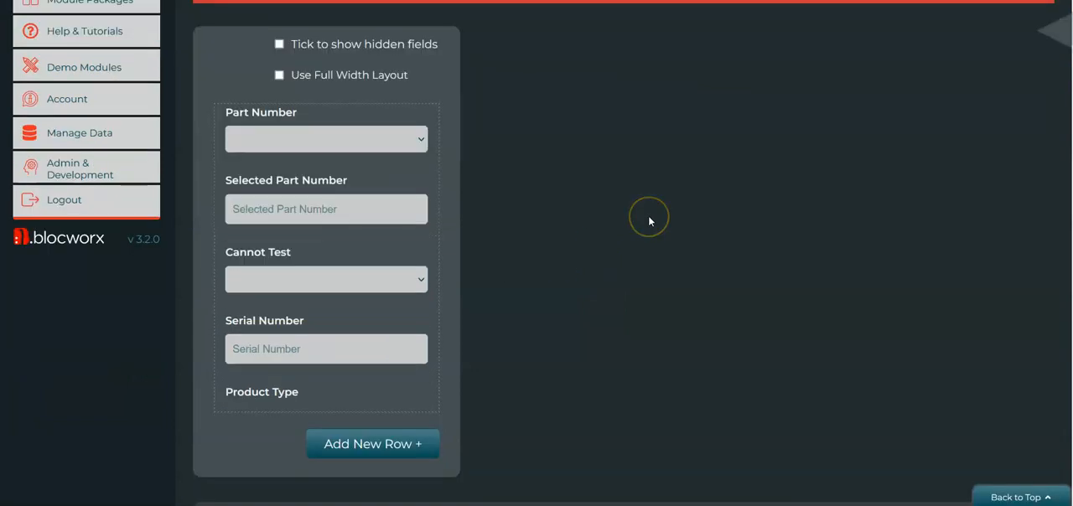
click(605, 243)
mouse_move(357, 136)
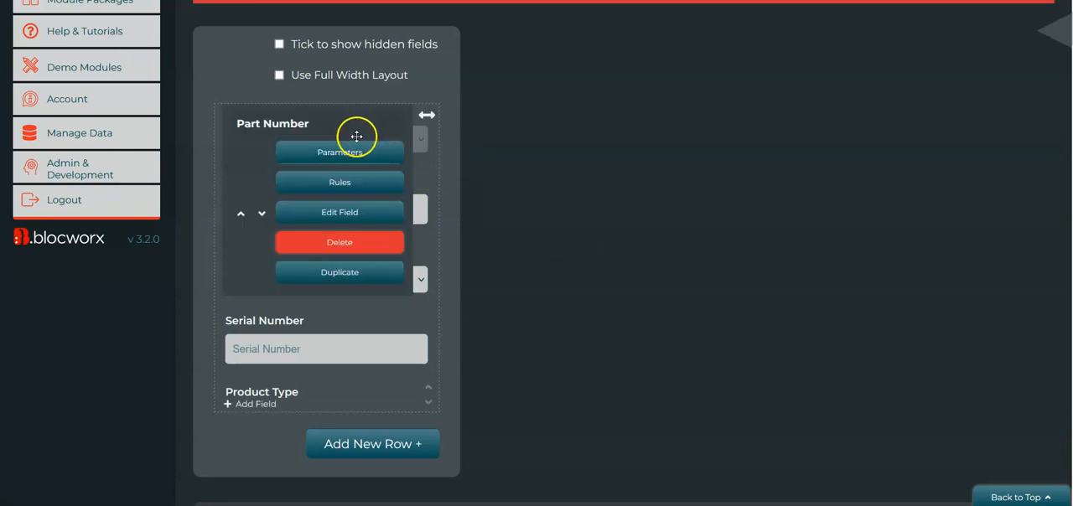
click(369, 185)
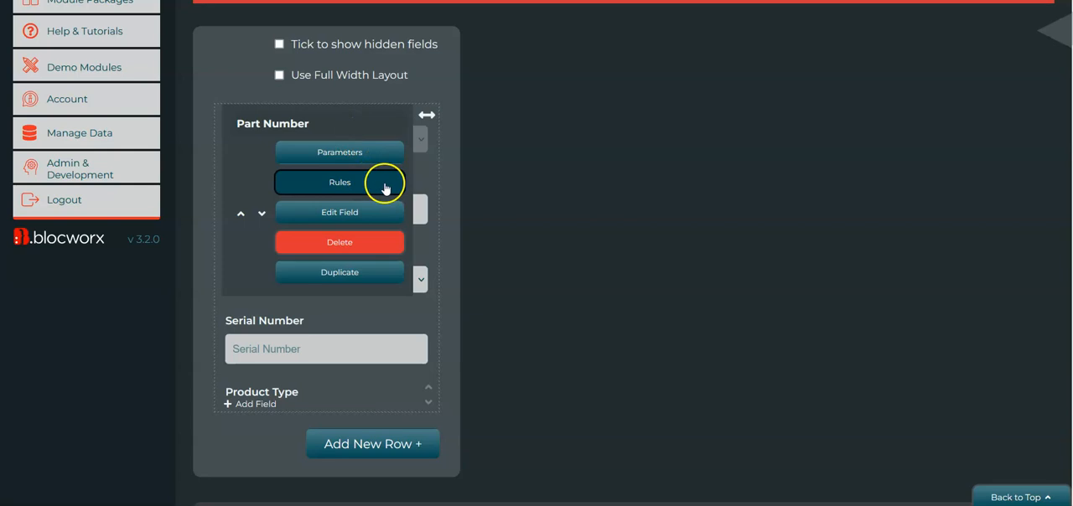
click(385, 187)
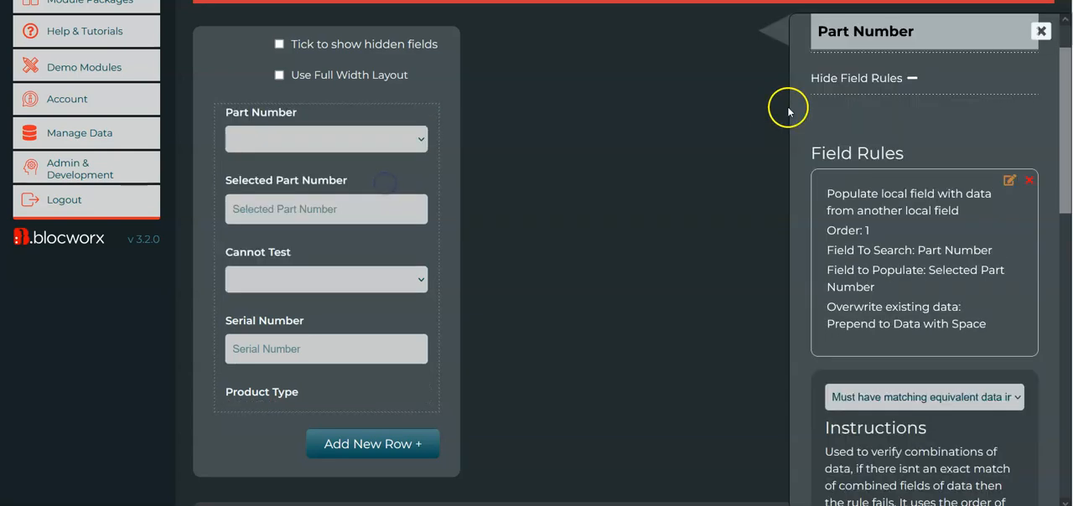
Review the instructions for the Must be Equal to Another Field rule type and collapse Part Number's field rules.
click(953, 399)
click(909, 314)
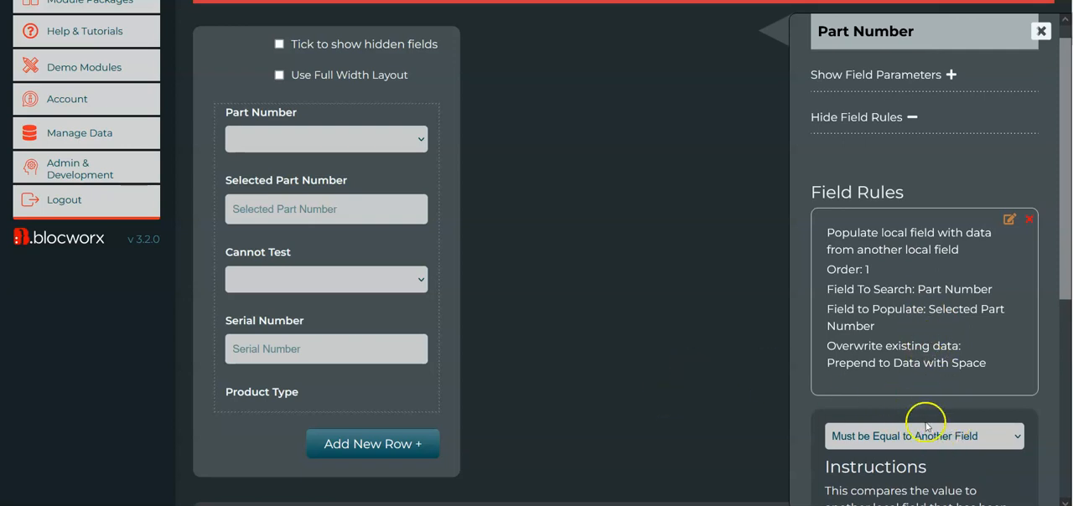
scroll(938, 283, down, 2)
scroll(943, 242, up, 3)
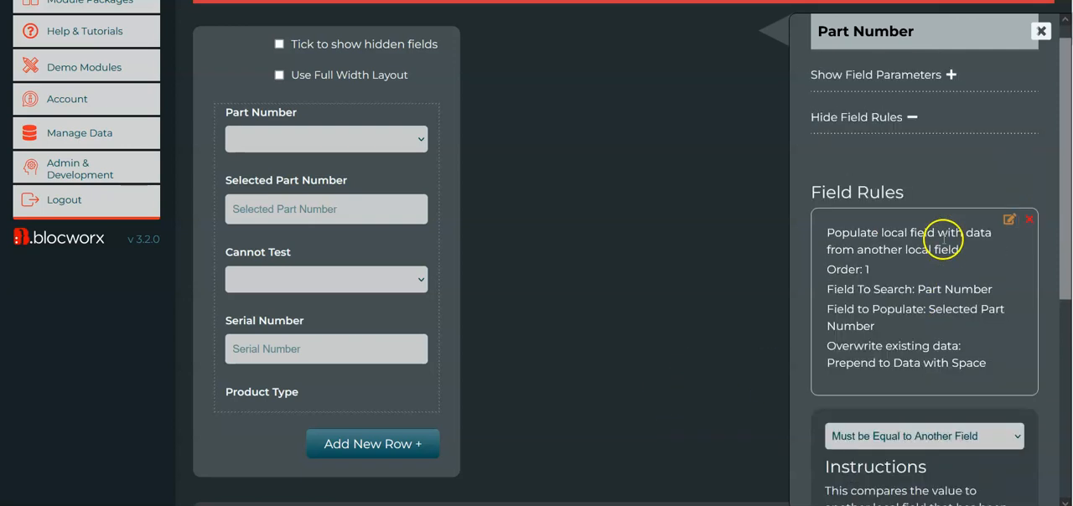
click(907, 144)
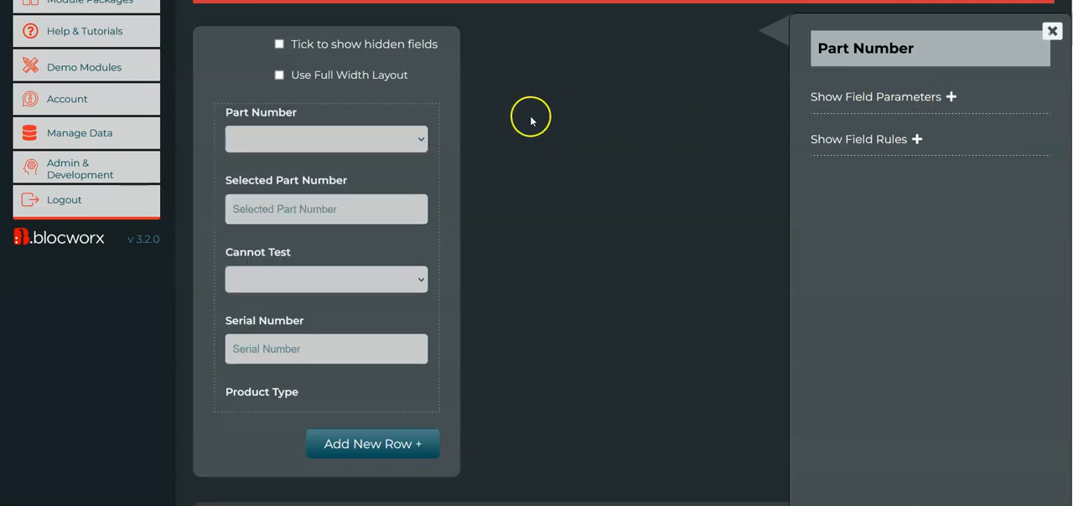
Expand Part Number's field parameters and examine the rule-based, data filtering and field behaviour options.
mouse_move(360, 132)
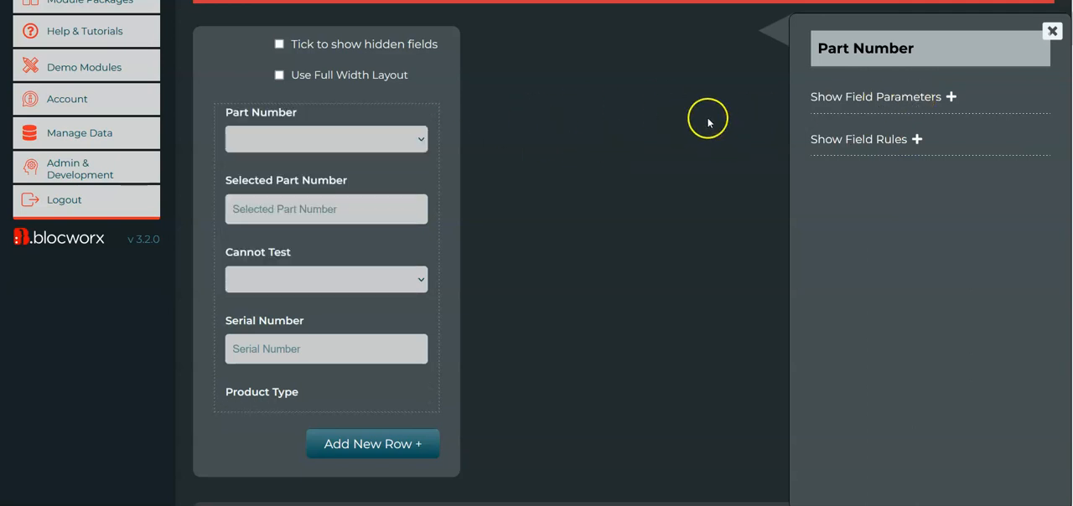
scroll(572, 201, down, 1)
scroll(574, 203, up, 2)
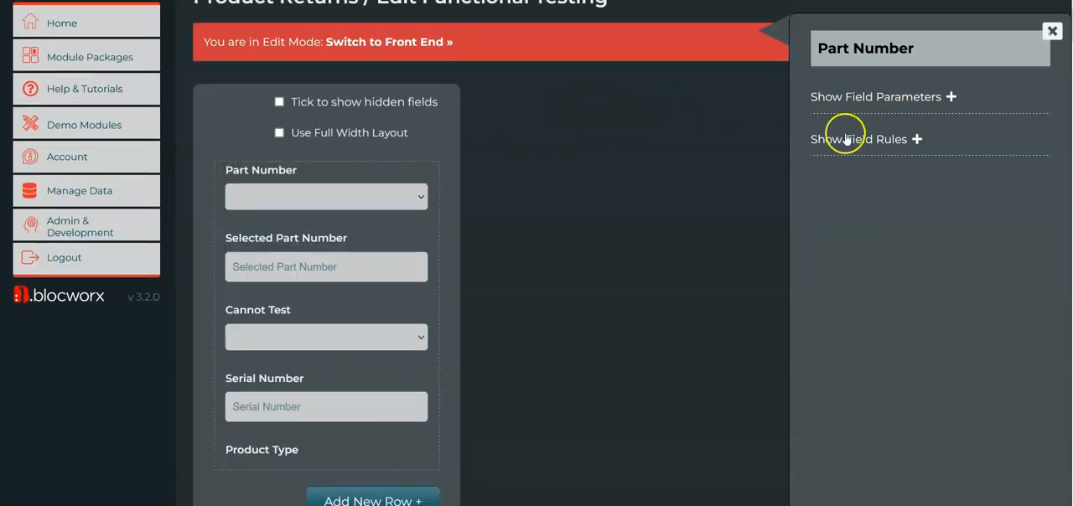
click(913, 95)
scroll(880, 245, down, 1)
scroll(880, 245, down, 10)
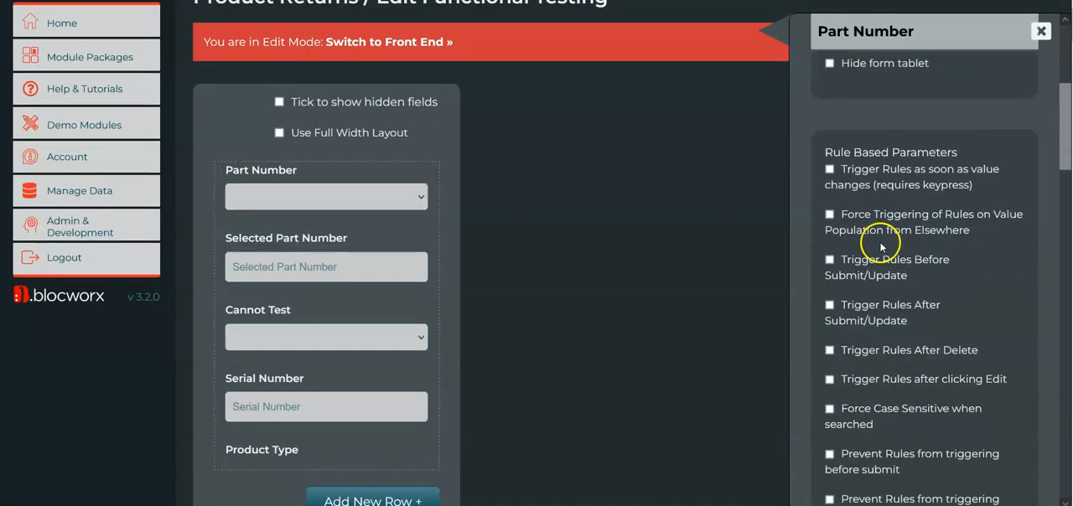
scroll(881, 245, down, 2)
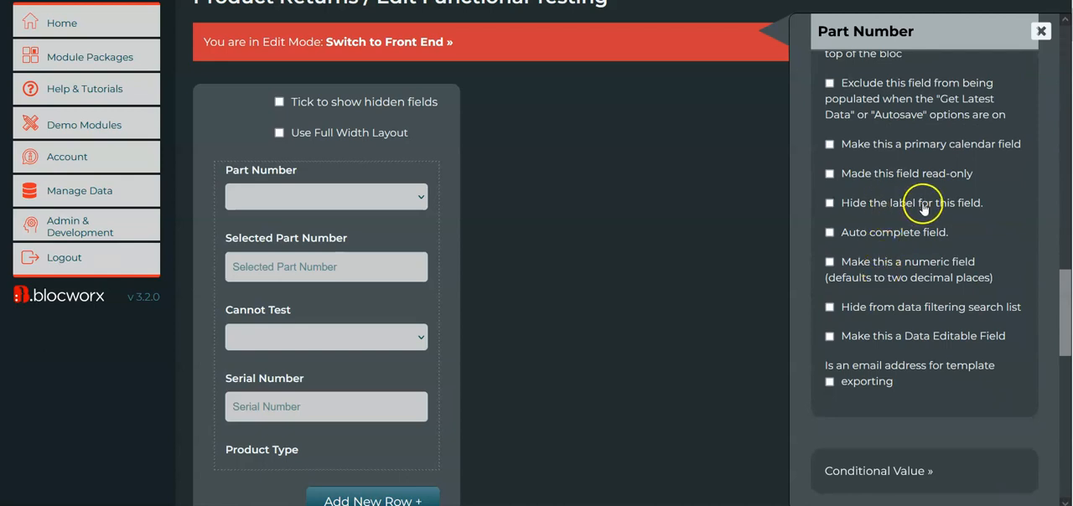
scroll(903, 233, up, 4)
scroll(907, 234, up, 7)
scroll(906, 241, down, 15)
scroll(907, 236, down, 4)
scroll(907, 235, up, 11)
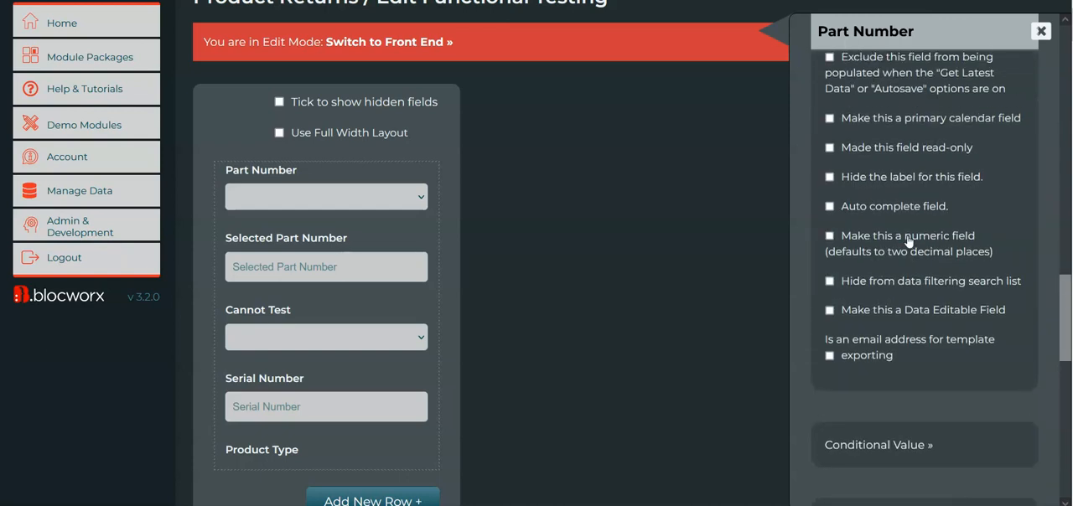
scroll(907, 238, up, 10)
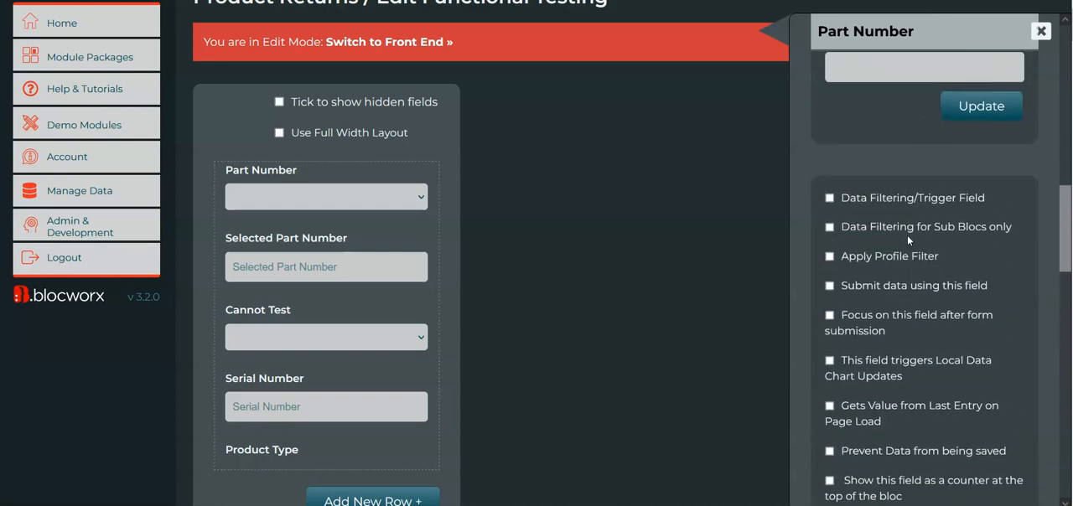
scroll(893, 357, down, 7)
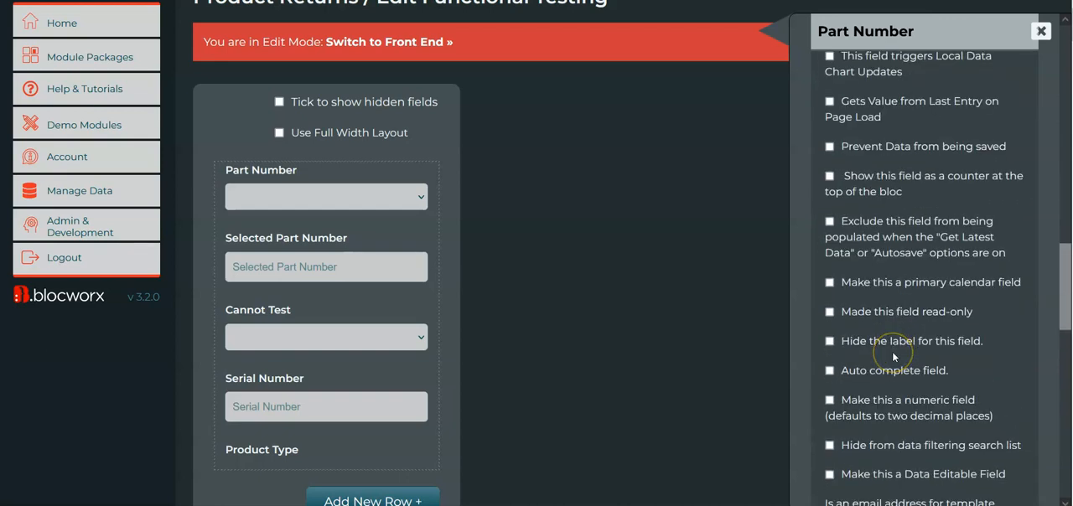
scroll(892, 356, down, 2)
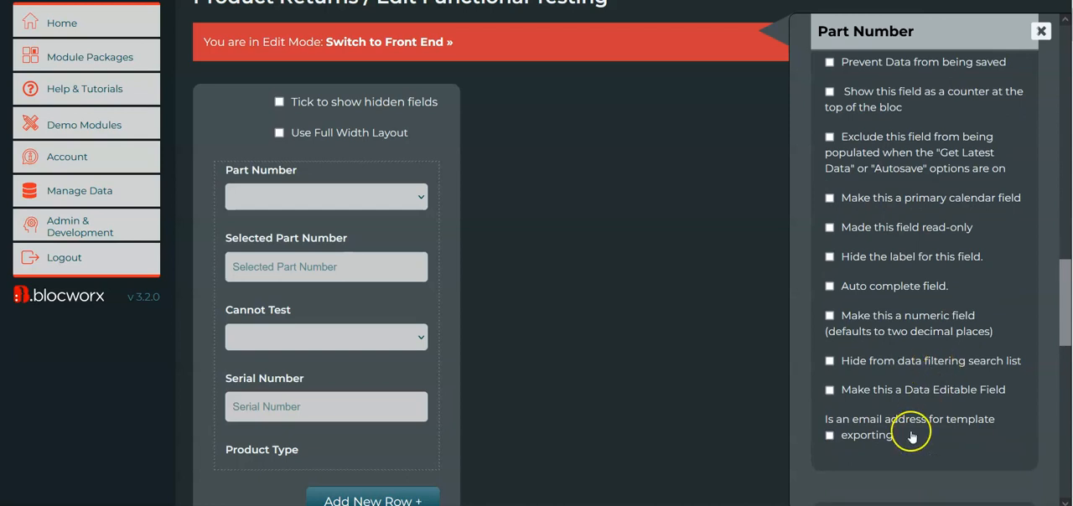
scroll(911, 436, down, 7)
scroll(911, 436, up, 6)
scroll(911, 437, down, 1)
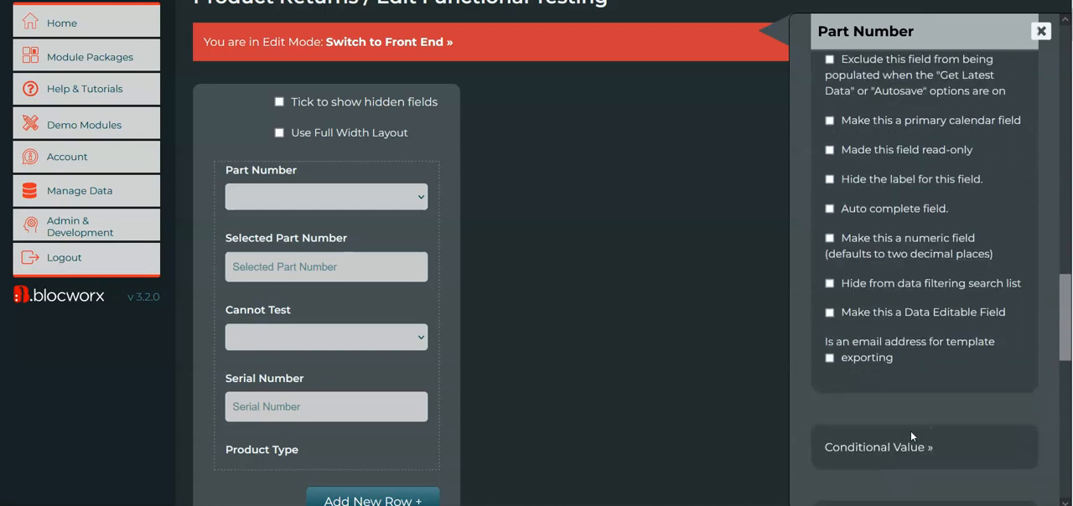
Open the parameters of the Selected Part Number field and examine its options, including the conditional value and visibility sections.
mouse_move(376, 259)
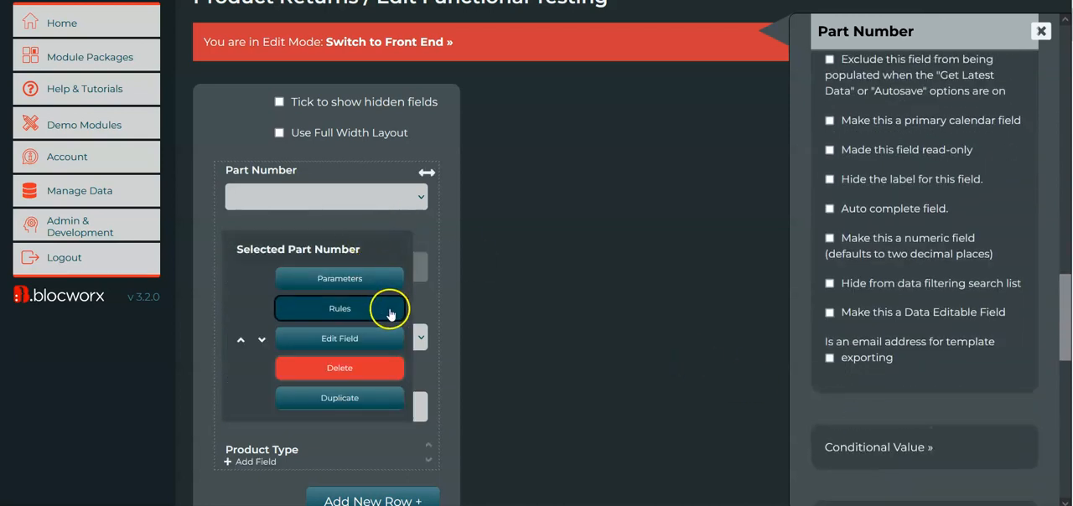
click(384, 282)
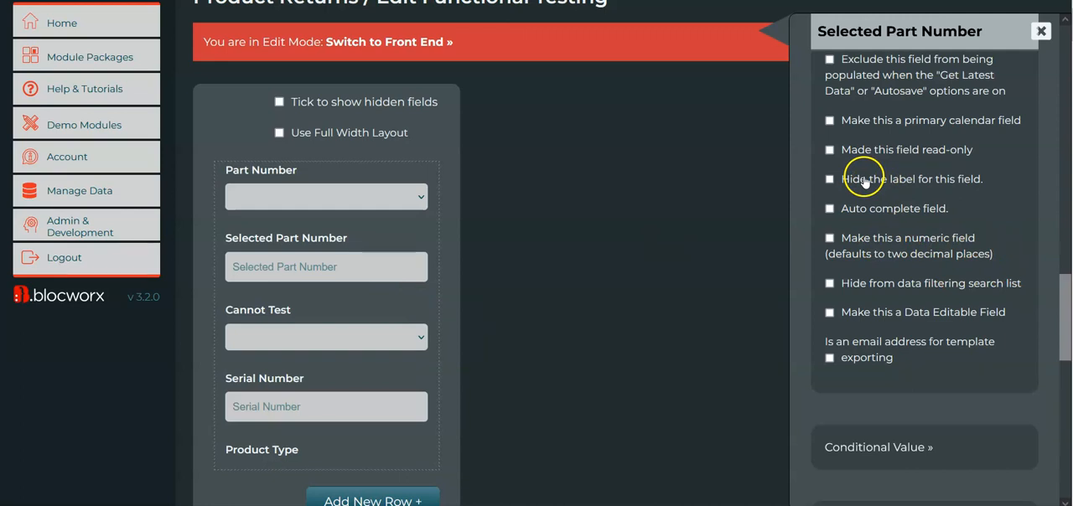
scroll(919, 304, down, 5)
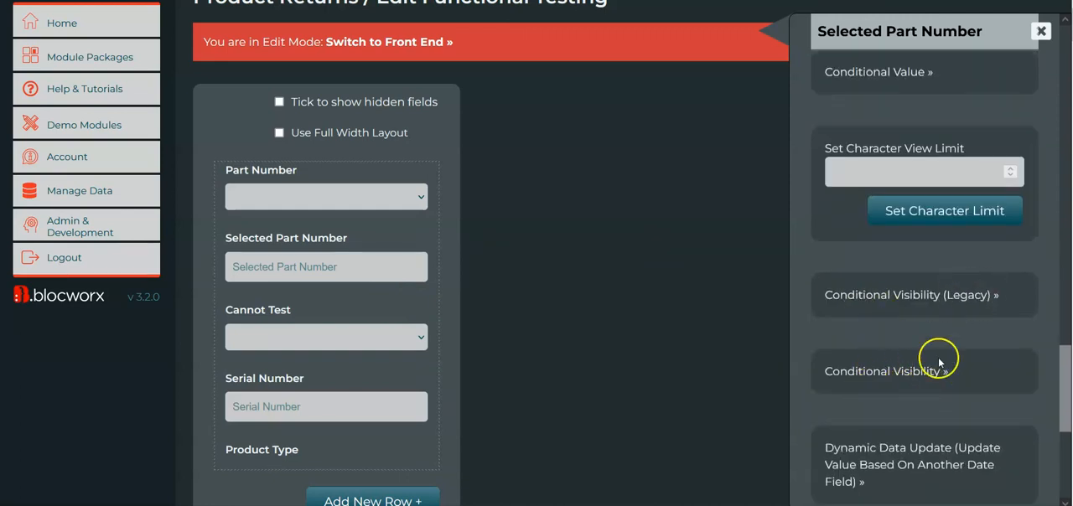
scroll(937, 362, down, 2)
scroll(964, 305, down, 2)
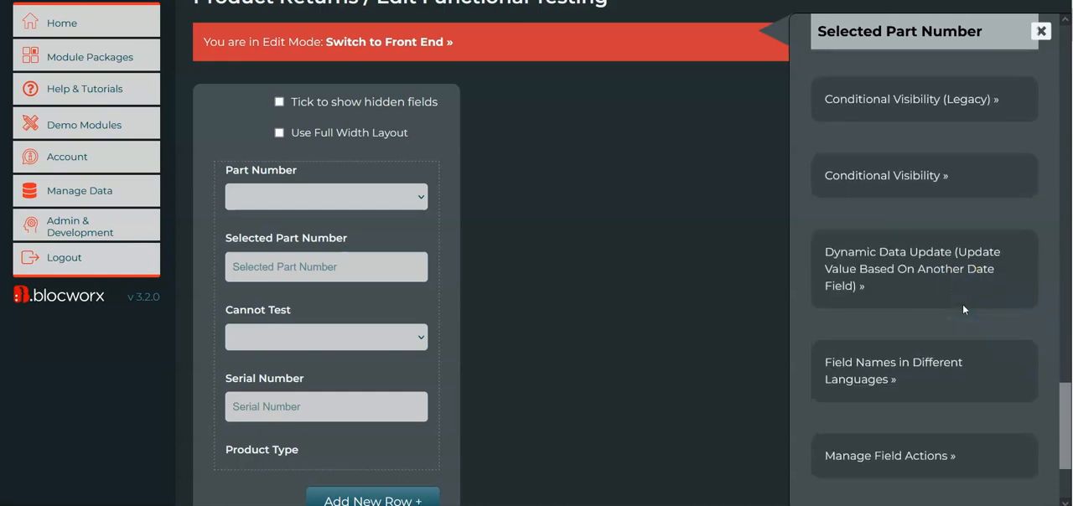
scroll(966, 260, up, 3)
scroll(908, 273, up, 2)
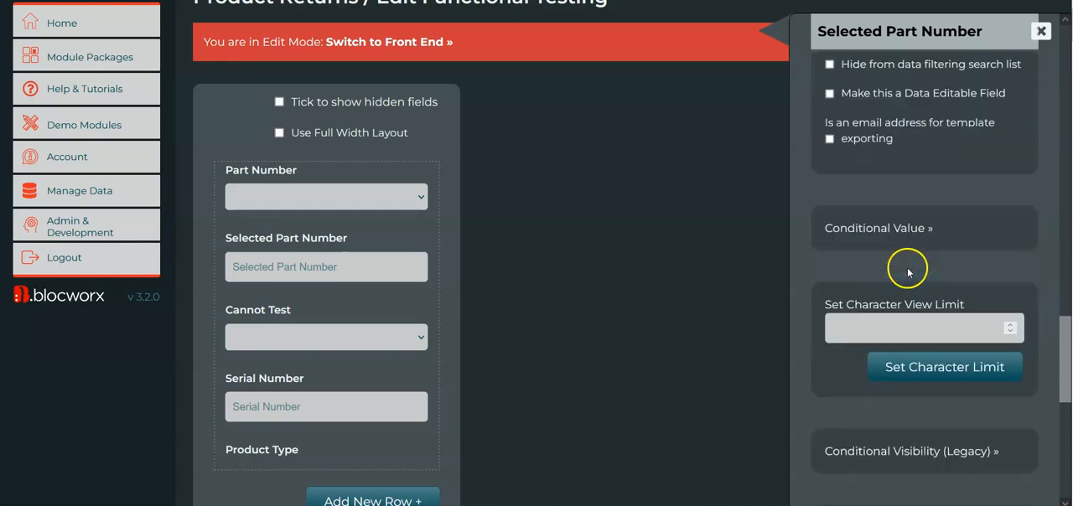
scroll(901, 243, up, 10)
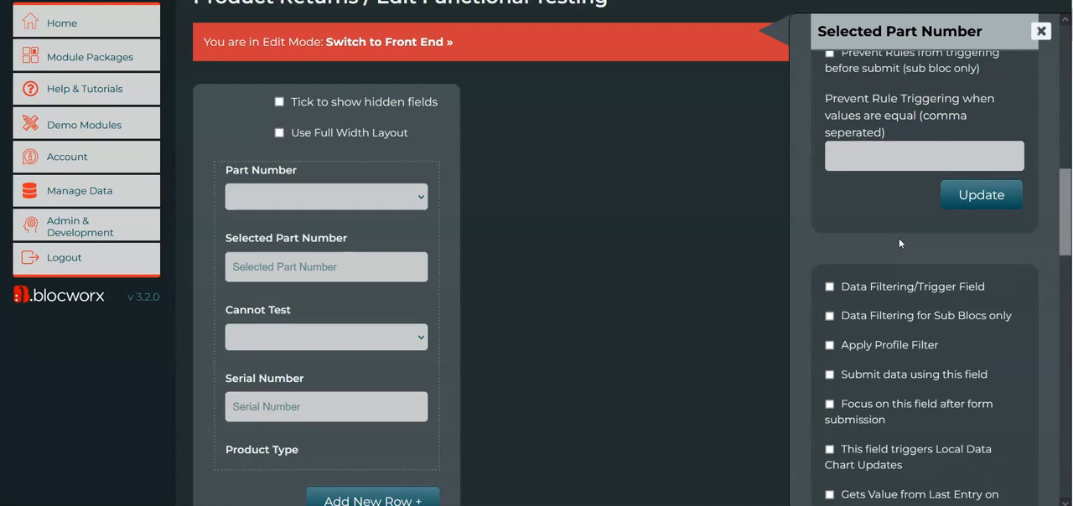
scroll(868, 250, up, 1)
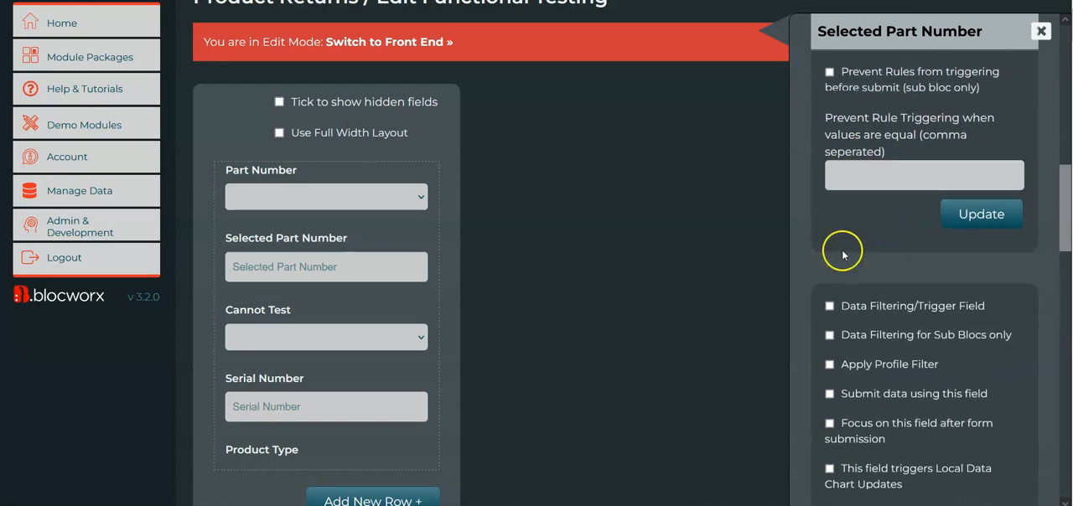
scroll(805, 327, down, 7)
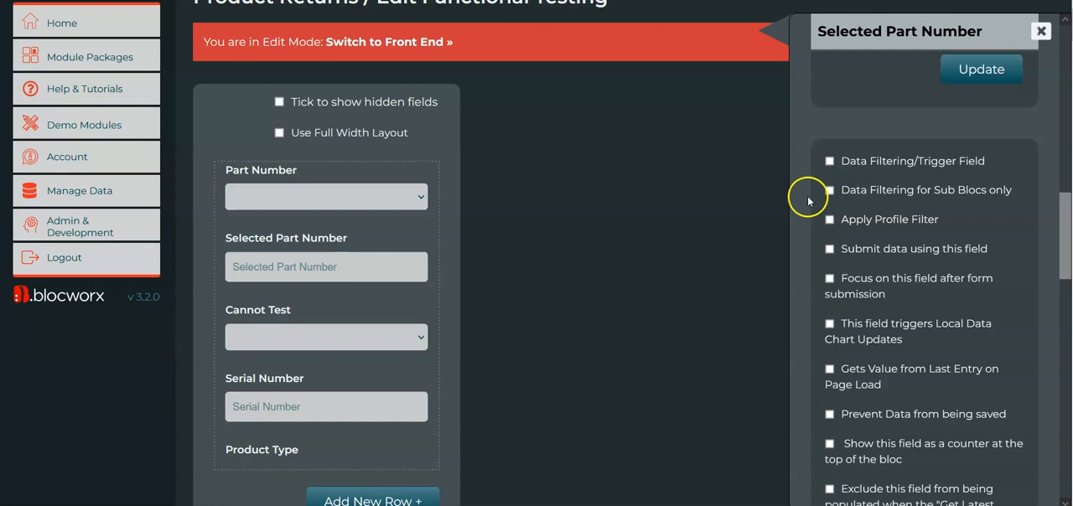
scroll(798, 352, down, 5)
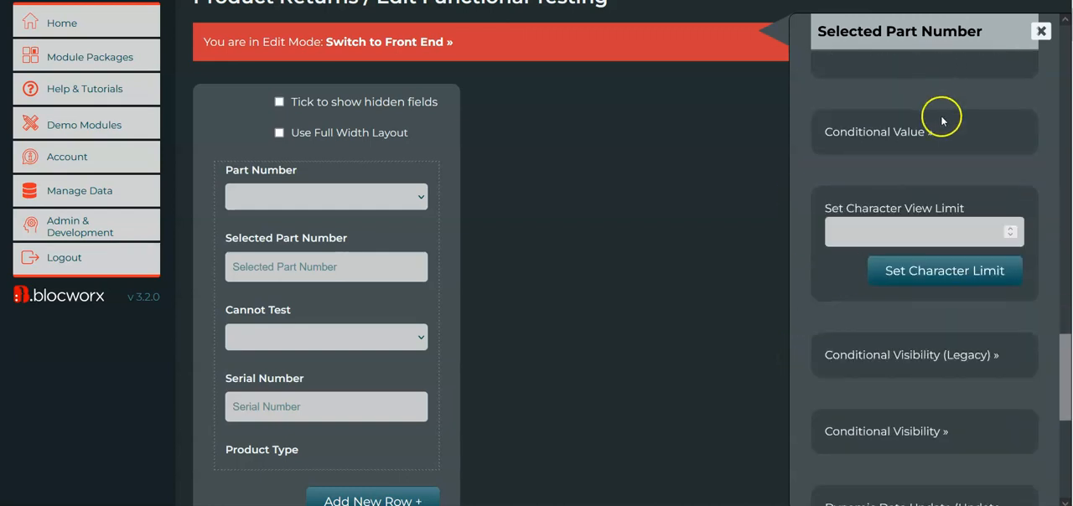
scroll(888, 132, up, 2)
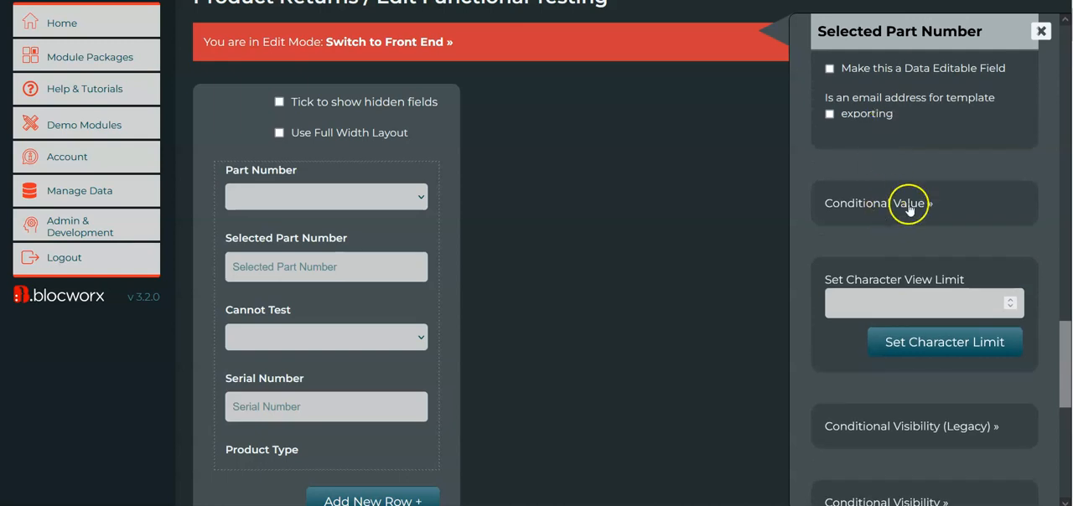
scroll(663, 148, up, 1)
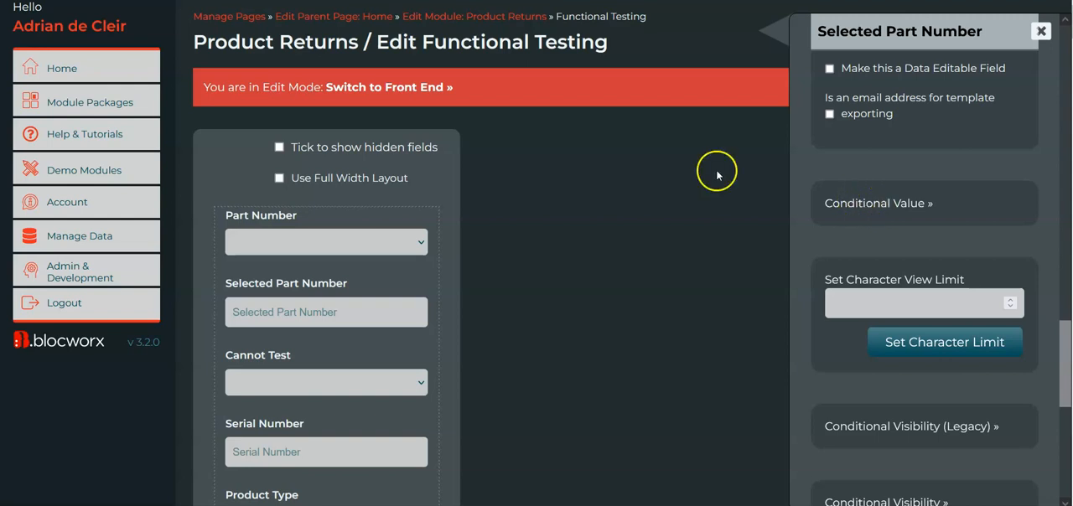
scroll(687, 212, down, 1)
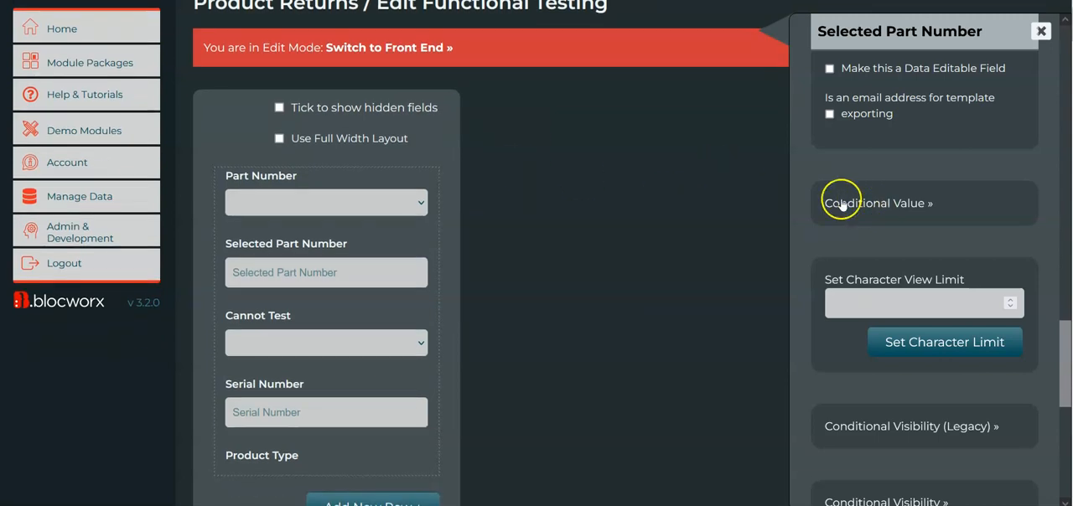
Expand Selected Part Number's Conditional Value section and examine its resulting, default and expected value settings.
click(928, 214)
scroll(931, 257, down, 1)
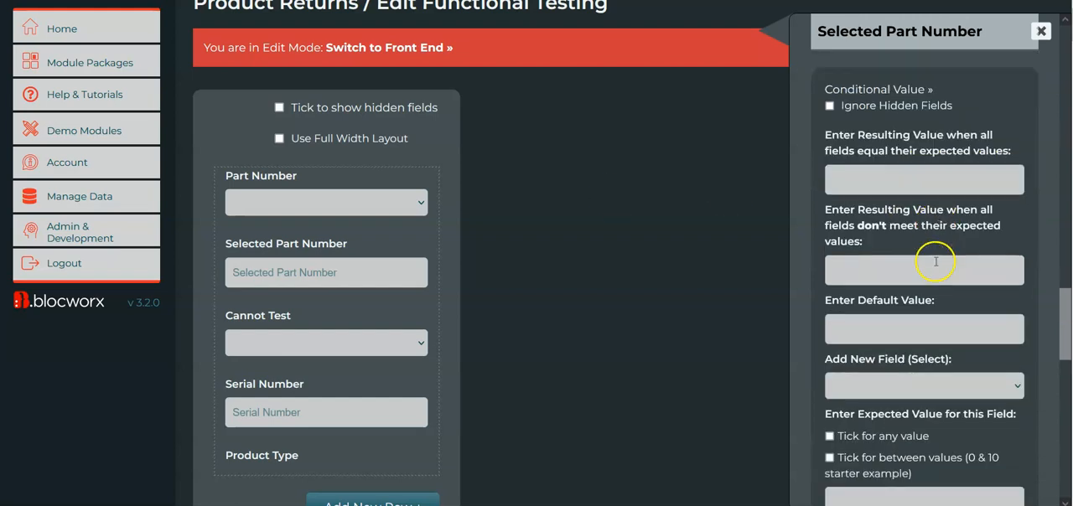
scroll(931, 291, down, 1)
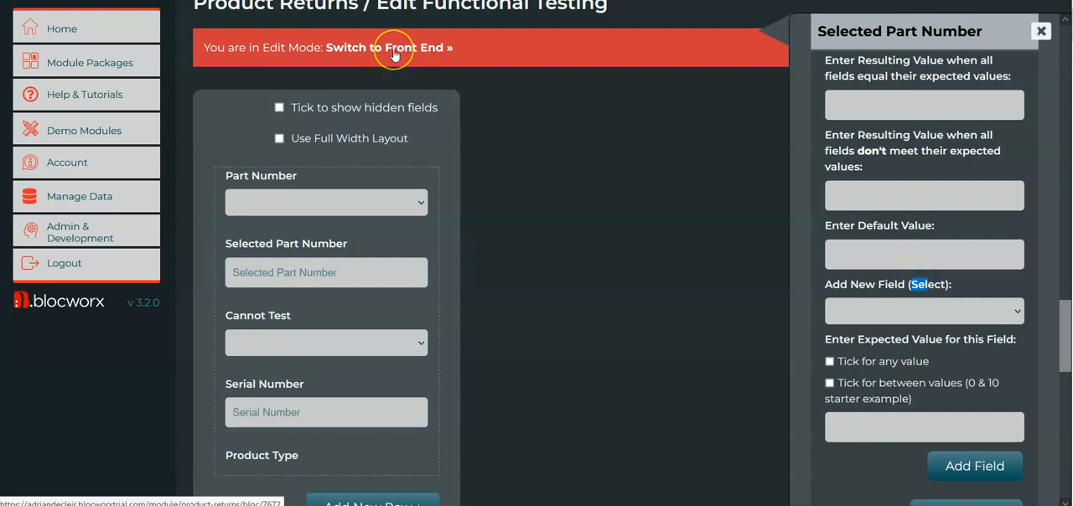
Switch to the front end and look over the live Functional Testing form and its data table.
scroll(519, 59, up, 2)
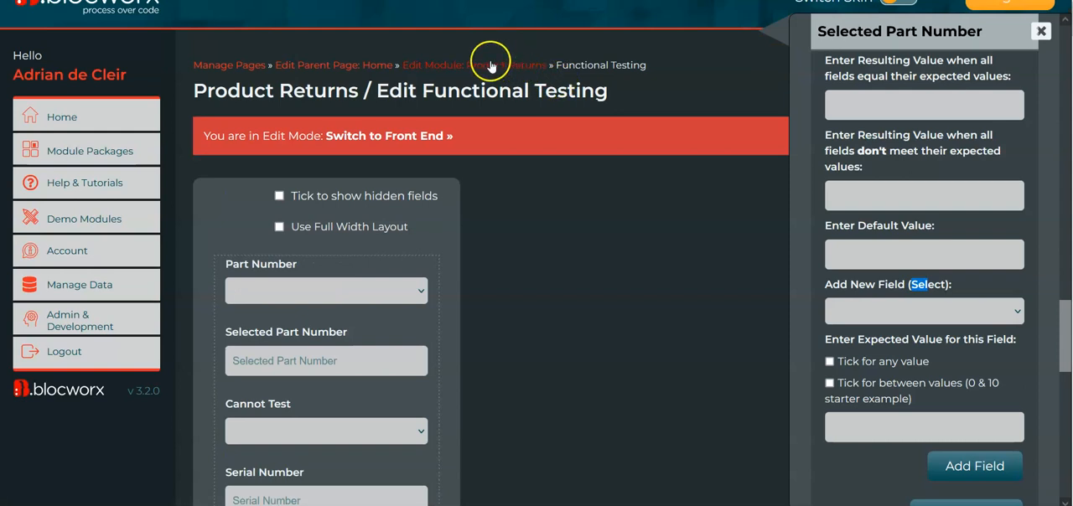
click(423, 141)
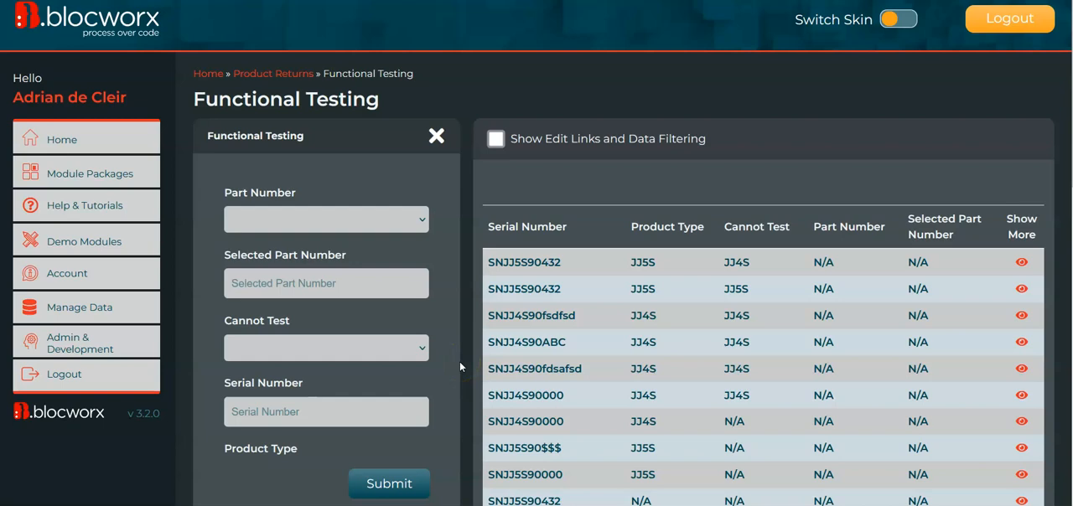
scroll(448, 335, down, 2)
scroll(448, 301, up, 2)
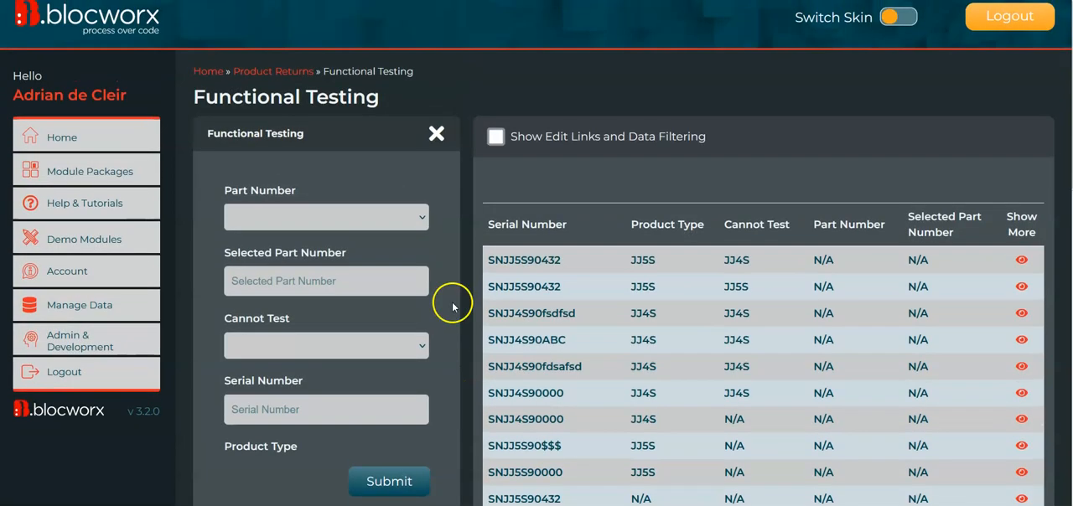
Return the Functional Testing bloc to edit mode, accepting that edits may affect its live data.
scroll(445, 353, down, 15)
scroll(466, 391, down, 2)
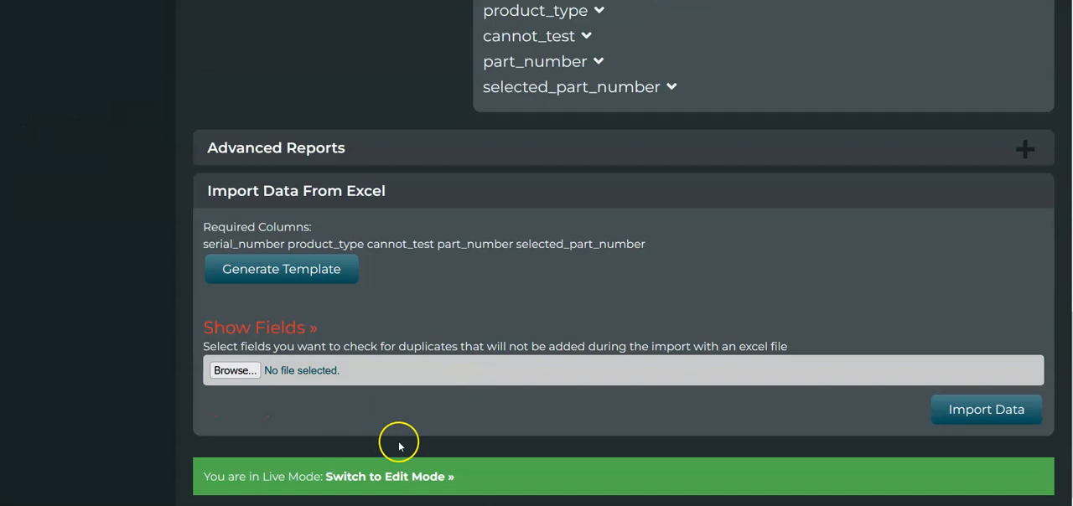
click(419, 476)
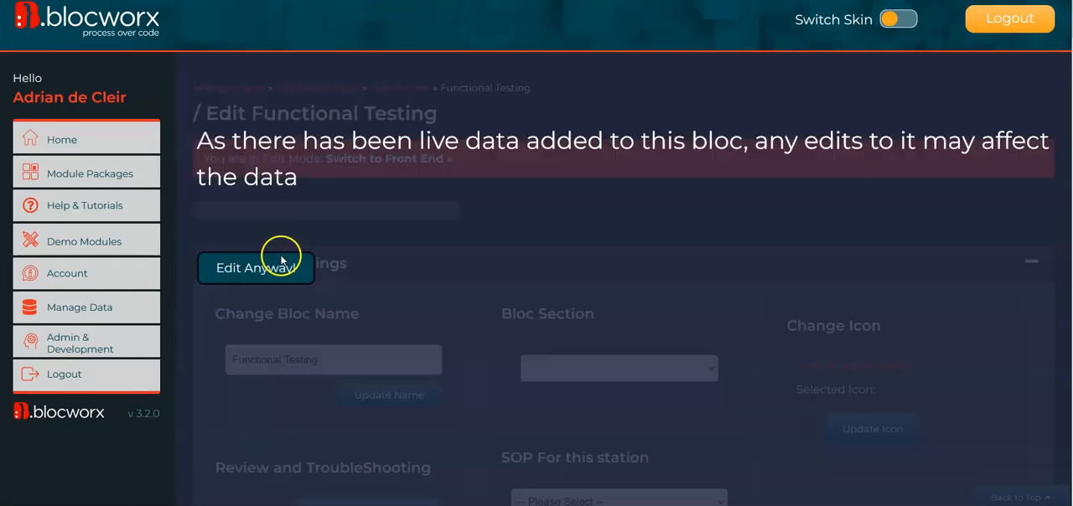
click(291, 272)
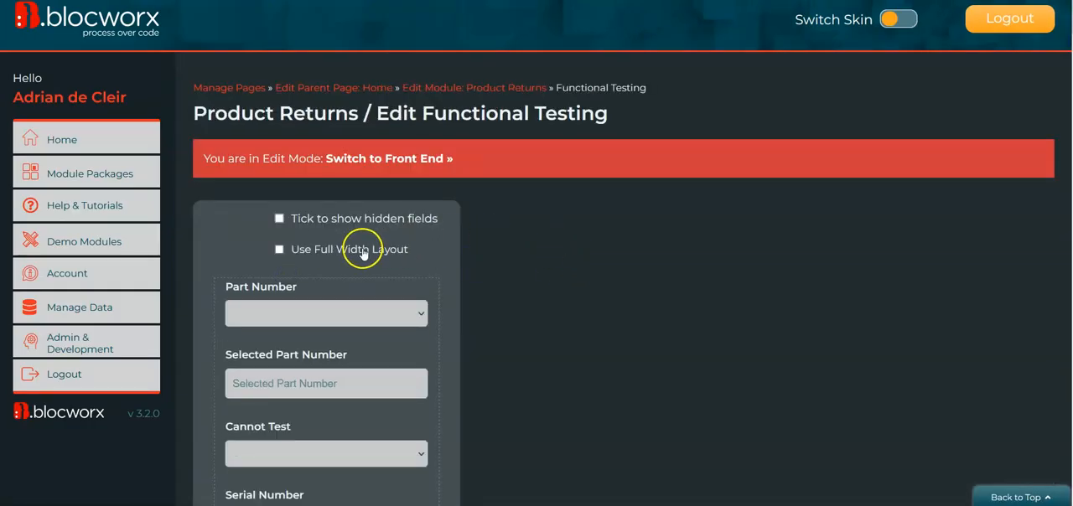
Enable the full width layout for the bloc and set its field column to 4/12ths (1 Third Size).
click(317, 249)
scroll(736, 284, down, 2)
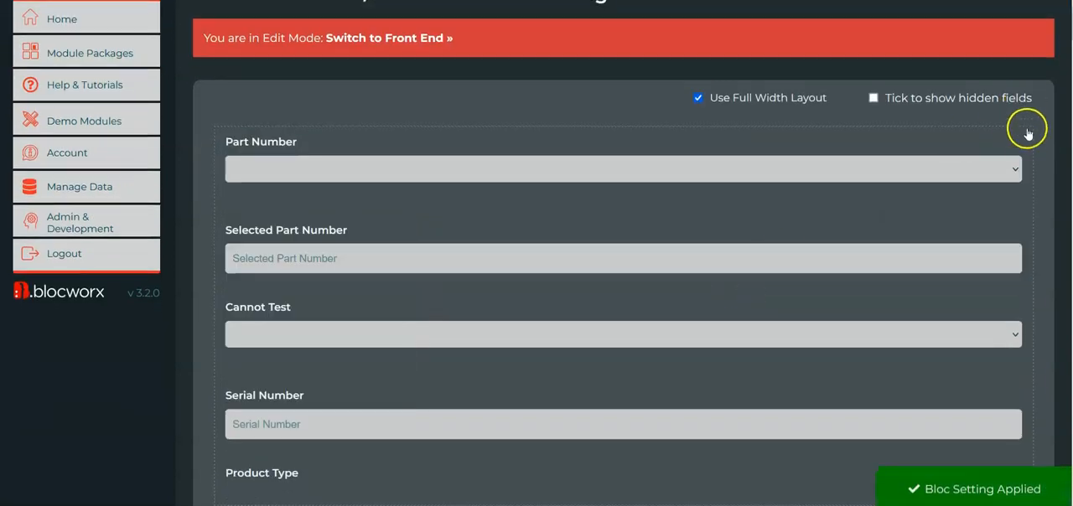
click(1021, 138)
click(975, 192)
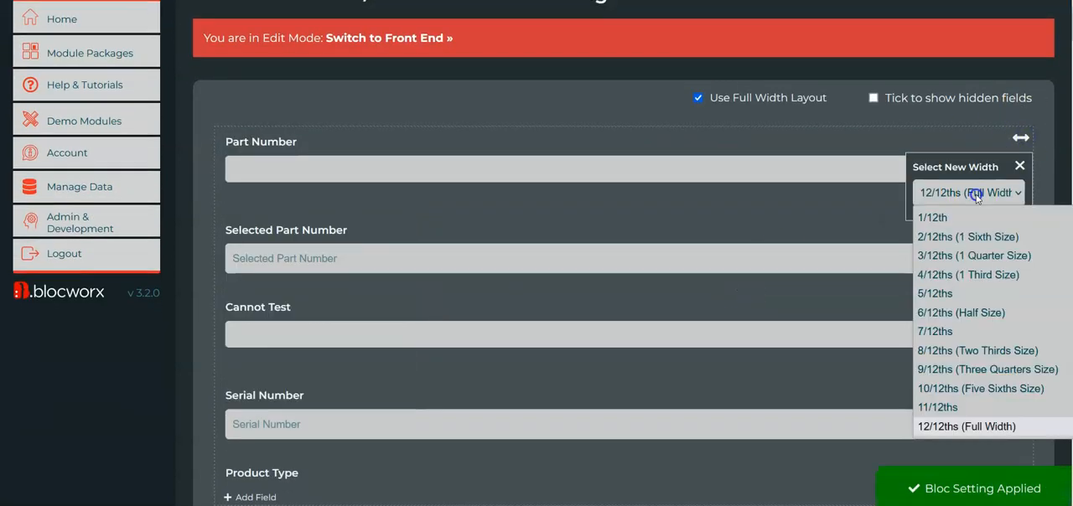
click(955, 274)
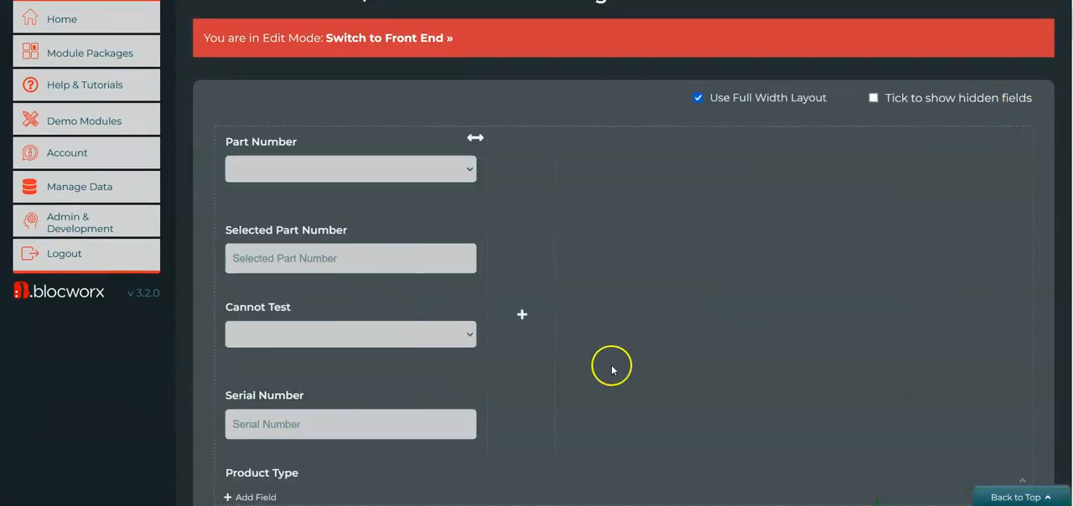
scroll(627, 338, down, 1)
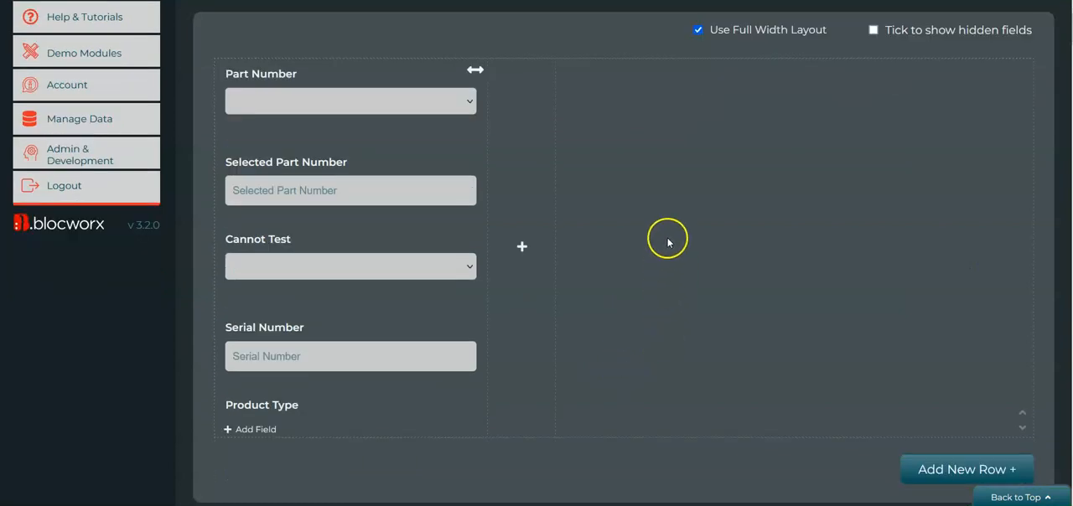
Delete Product Type's "Cannot equal another local field" rule and remove the Cannot Test field from the form.
mouse_move(455, 354)
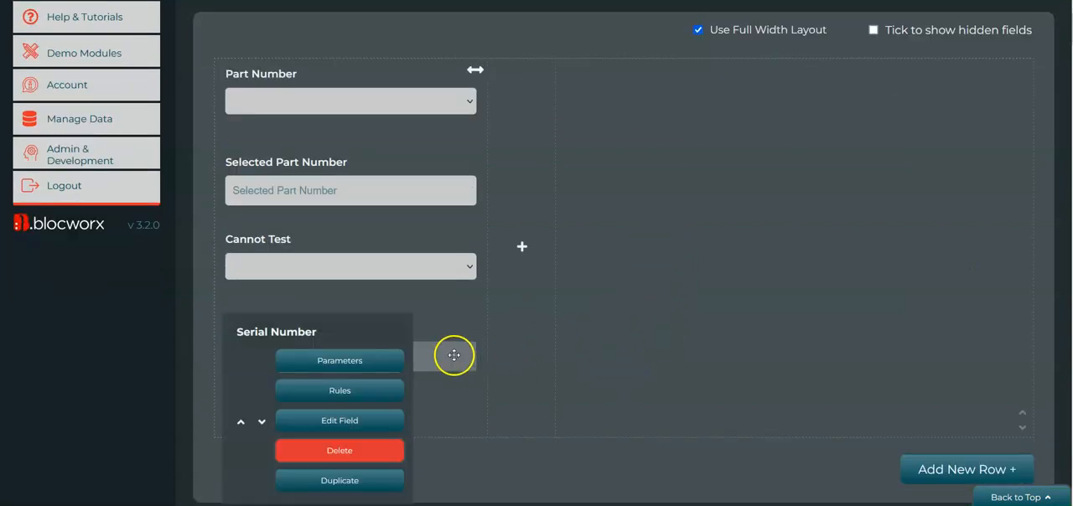
click(381, 391)
mouse_move(263, 407)
click(353, 462)
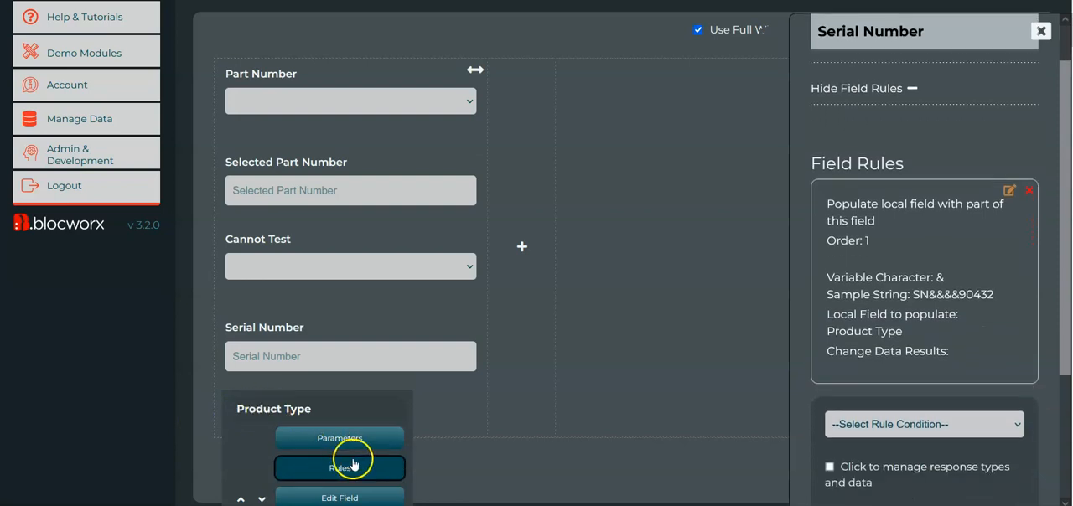
click(1031, 184)
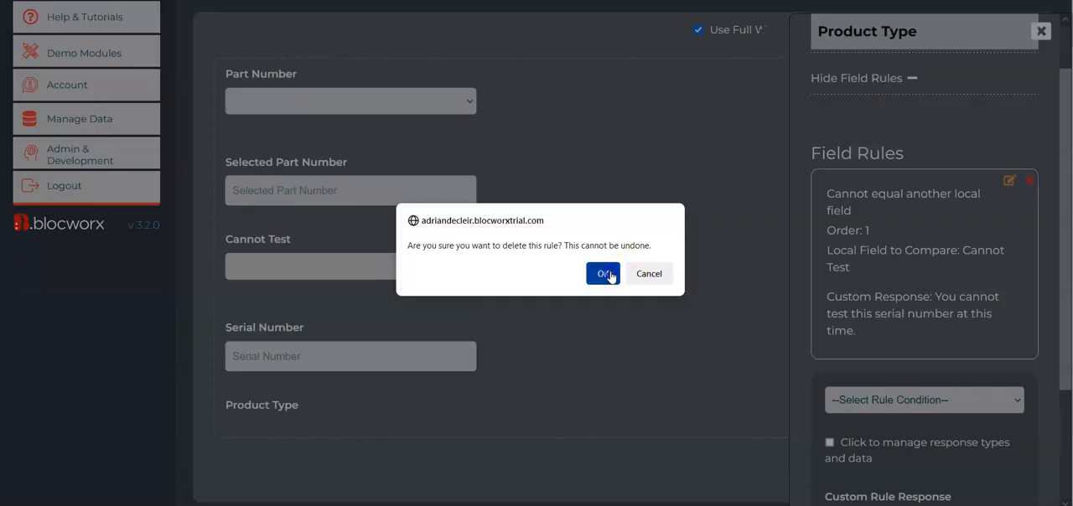
click(601, 338)
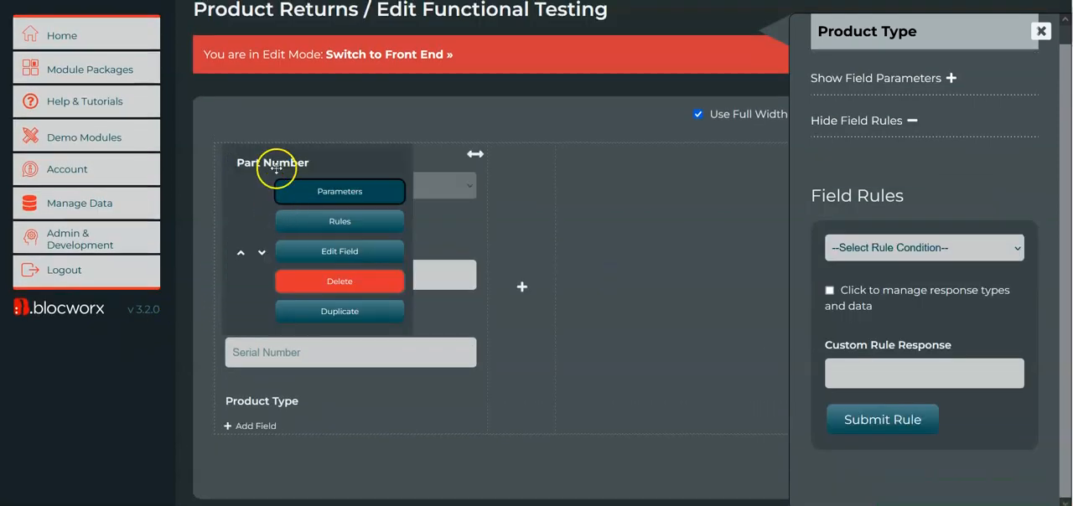
Delete the Selected Part Number field from the form.
scroll(176, 344, up, 1)
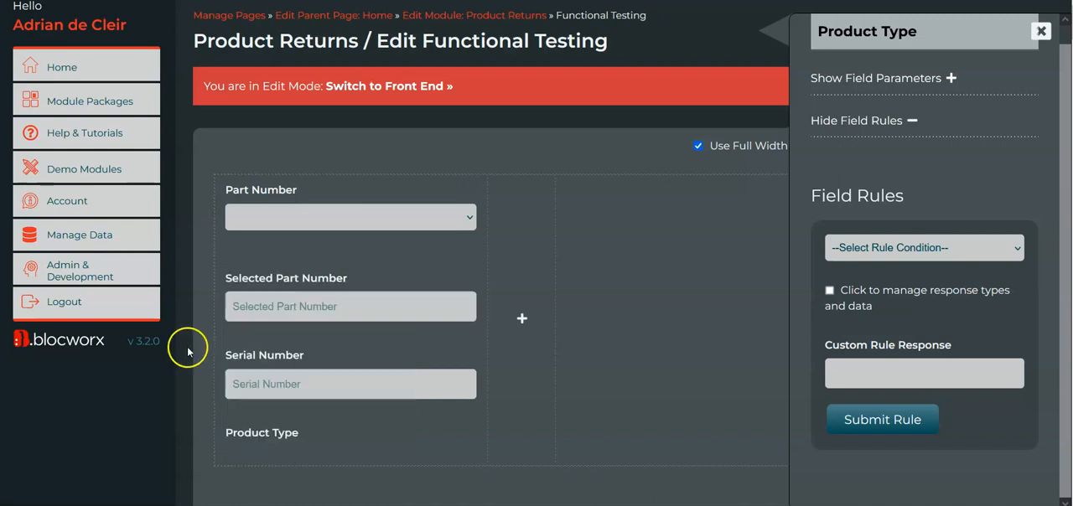
scroll(159, 380, down, 2)
mouse_move(316, 208)
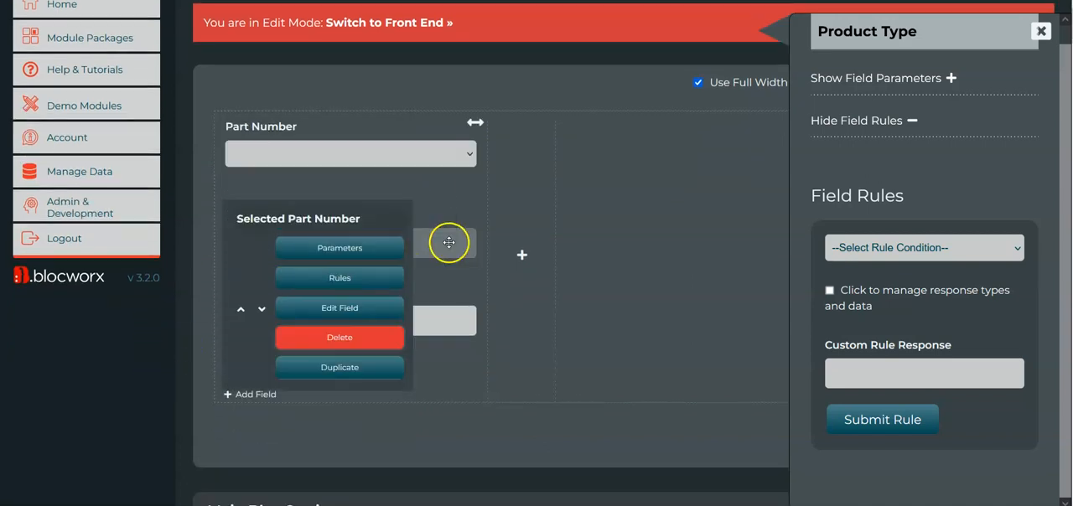
click(386, 339)
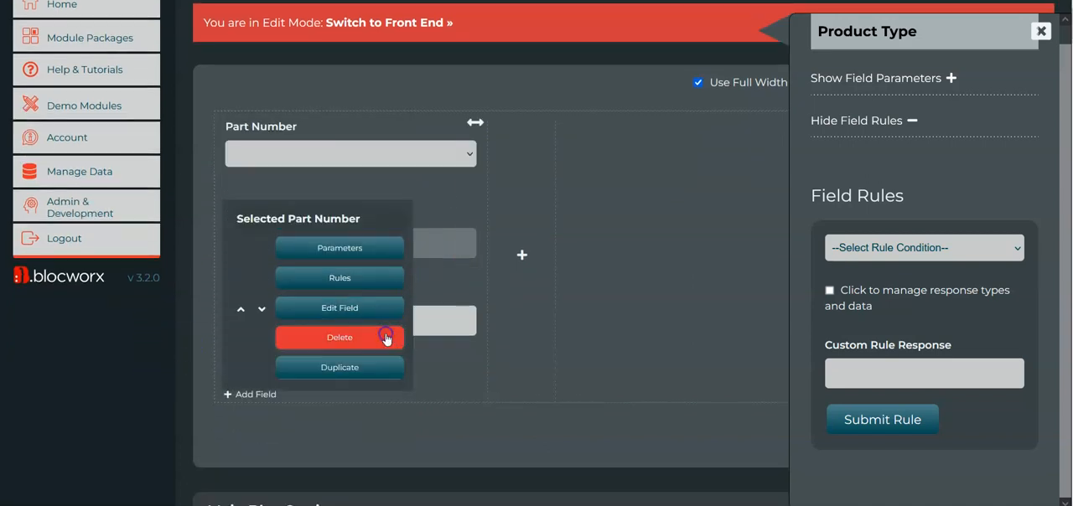
Delete Part Number's "Populate local field with data from another local field" rule and close its settings.
click(352, 192)
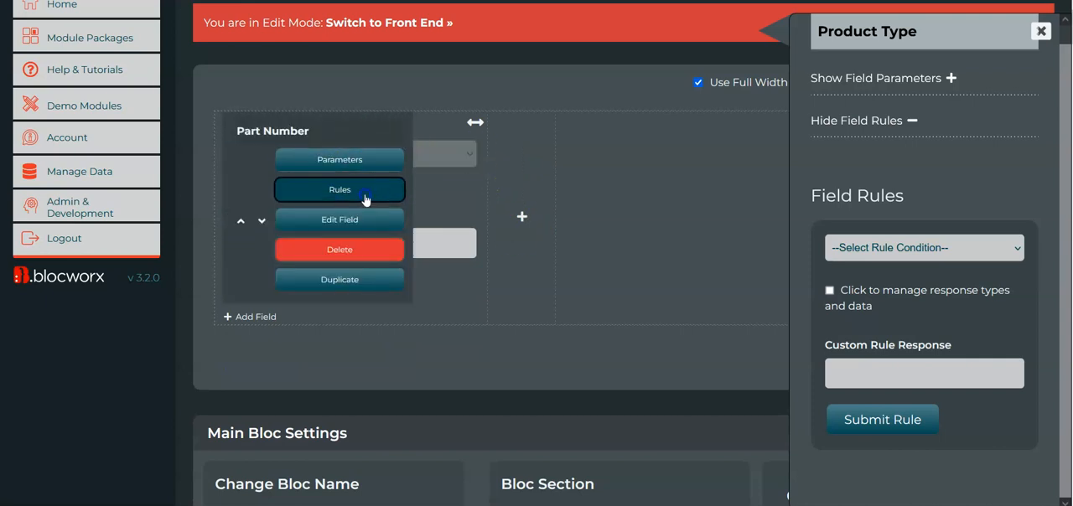
scroll(913, 222, down, 1)
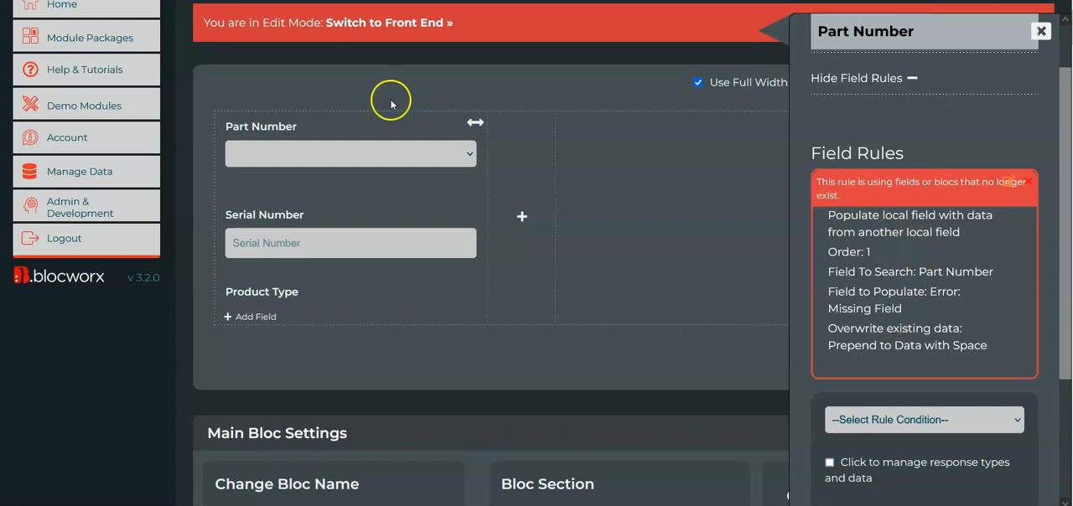
mouse_move(273, 146)
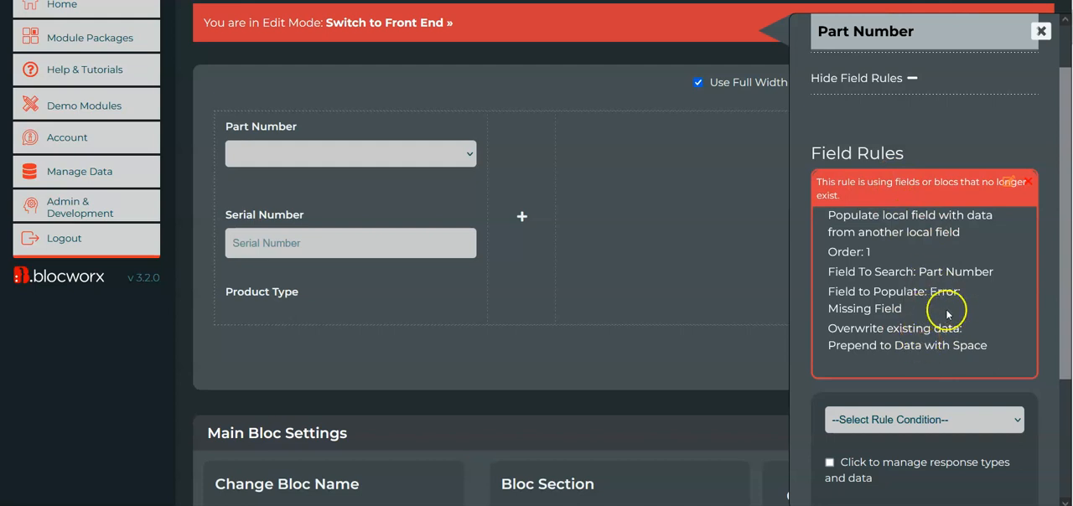
click(1029, 181)
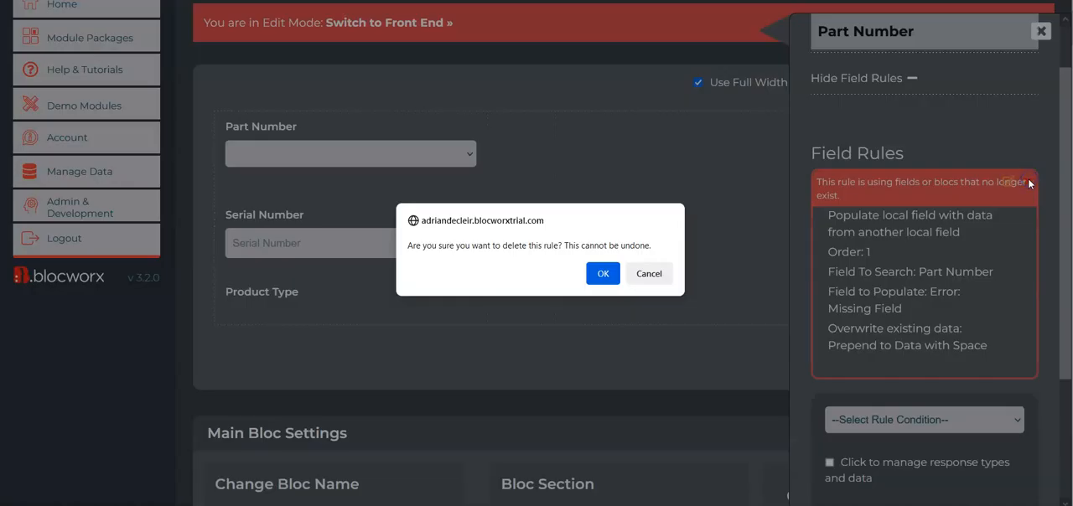
click(602, 273)
scroll(913, 171, up, 2)
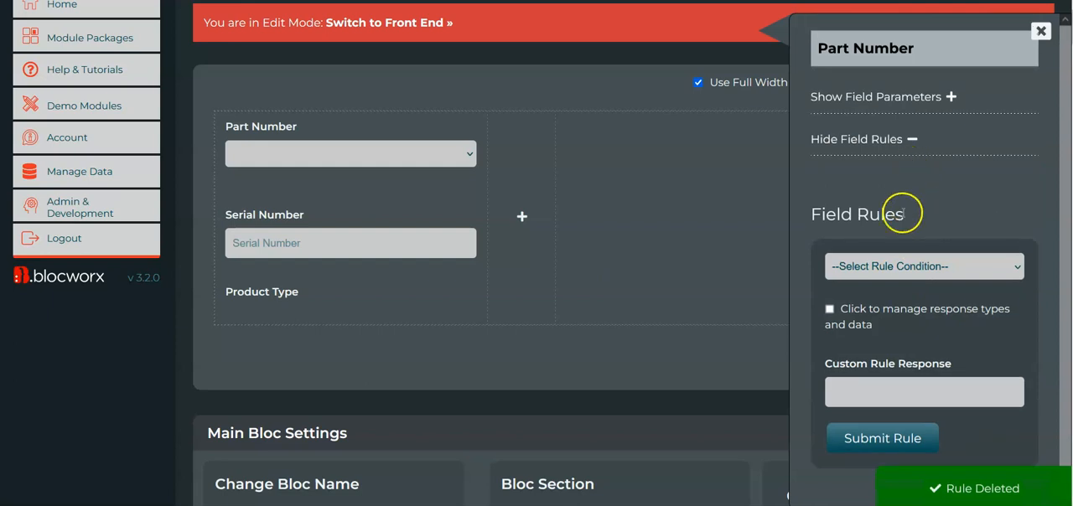
scroll(131, 358, up, 2)
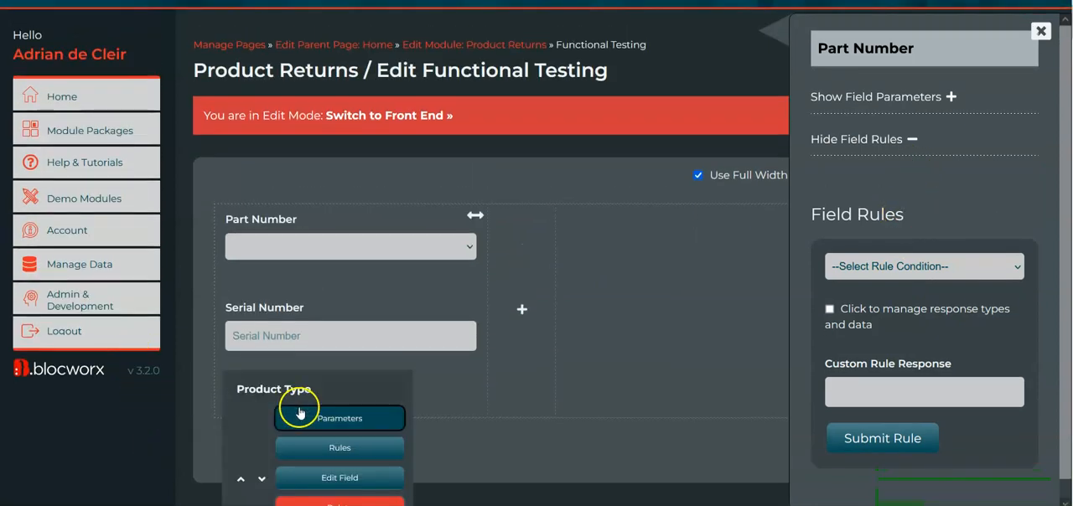
scroll(297, 408, down, 1)
click(1042, 32)
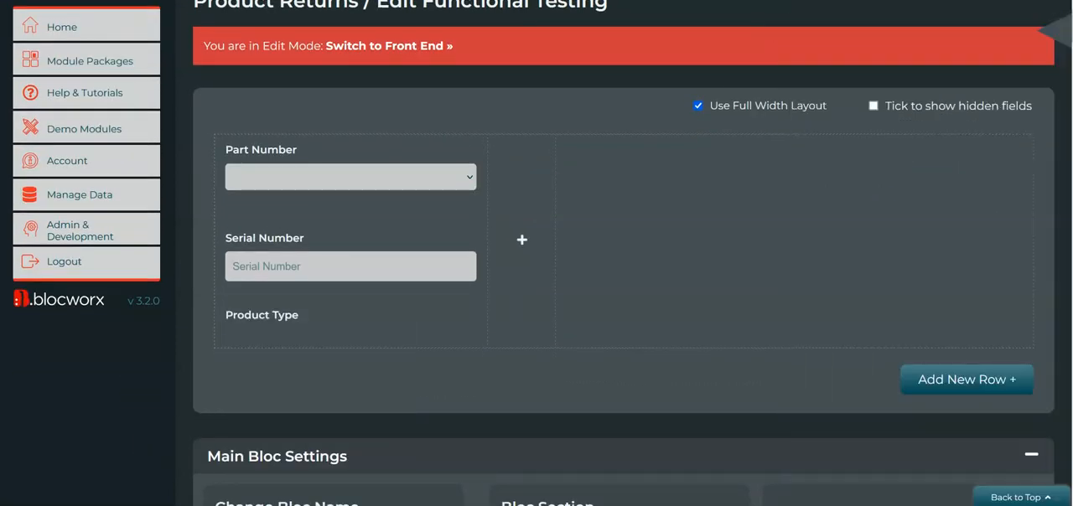
Add a second column with a width of 4/12ths (1 Third Size) beside the existing fields.
click(525, 241)
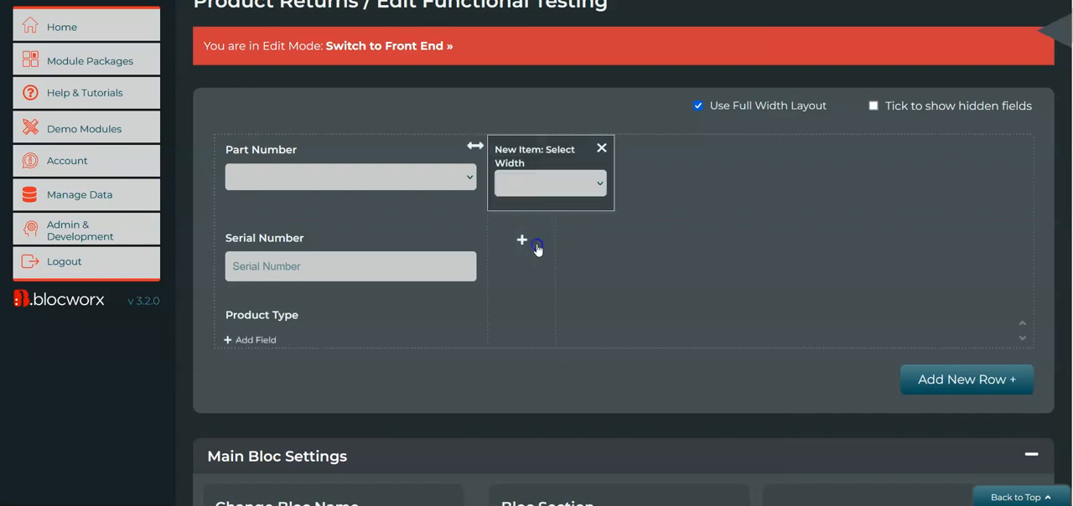
click(565, 183)
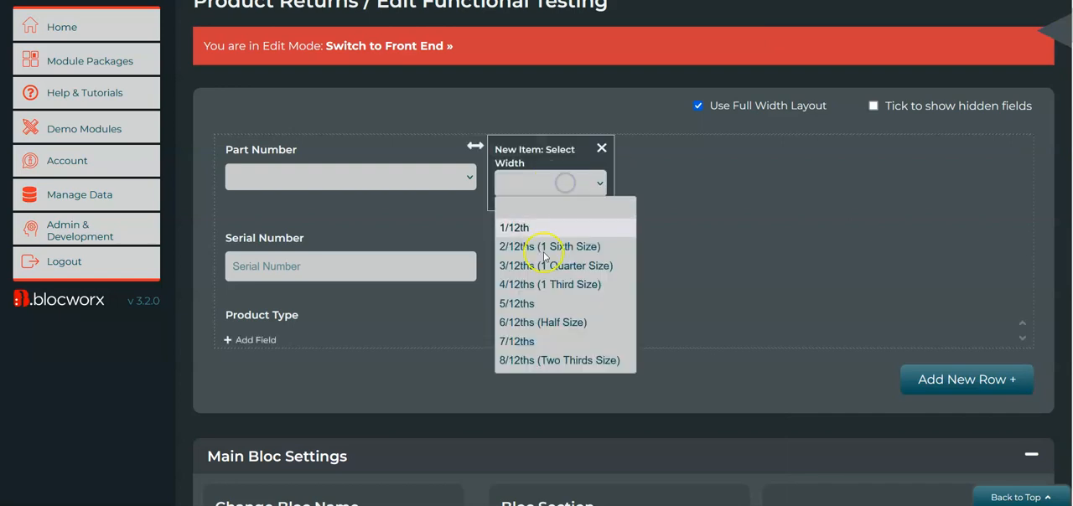
click(574, 288)
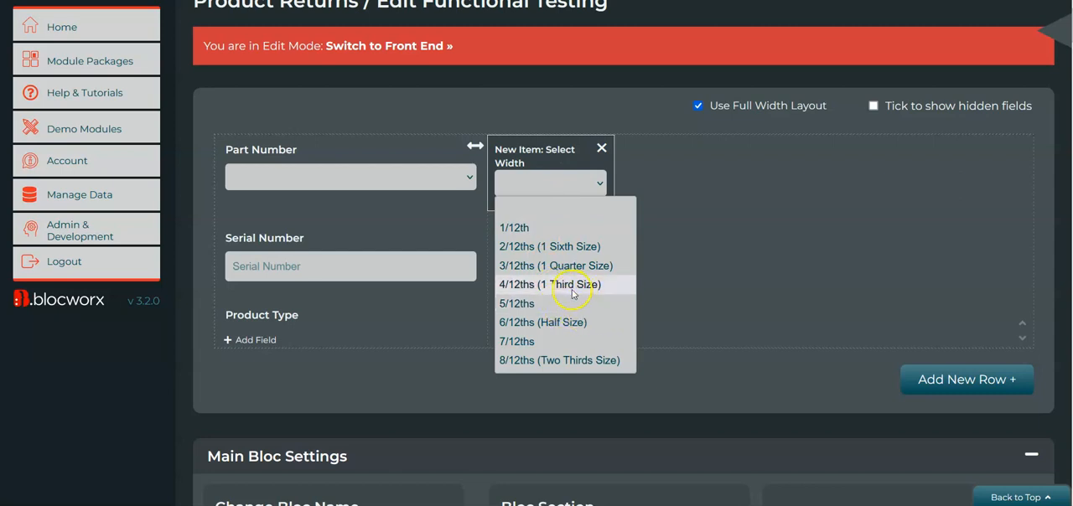
Add a Multi Button Field named Test 1 with PASS and FAIL buttons to the new second column.
click(522, 337)
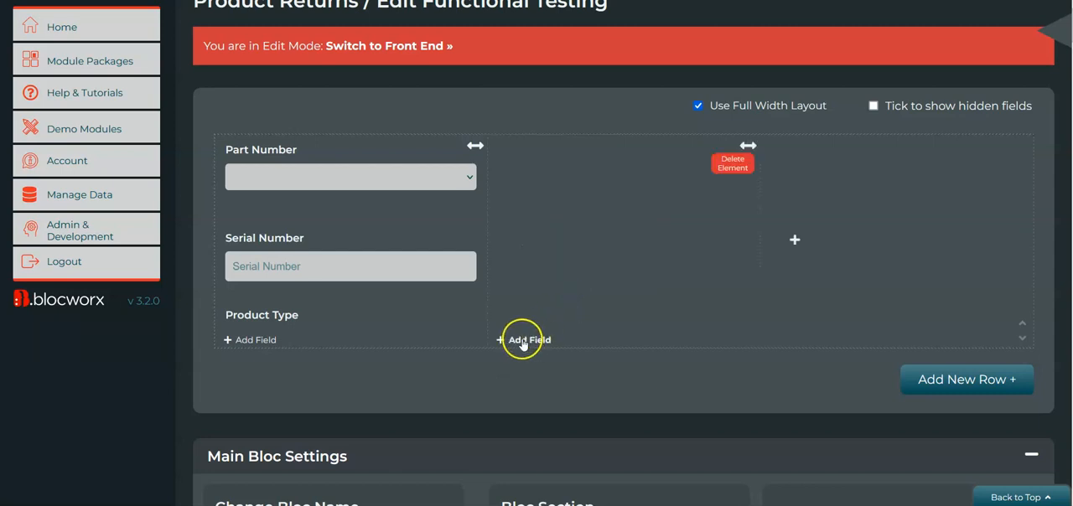
click(981, 51)
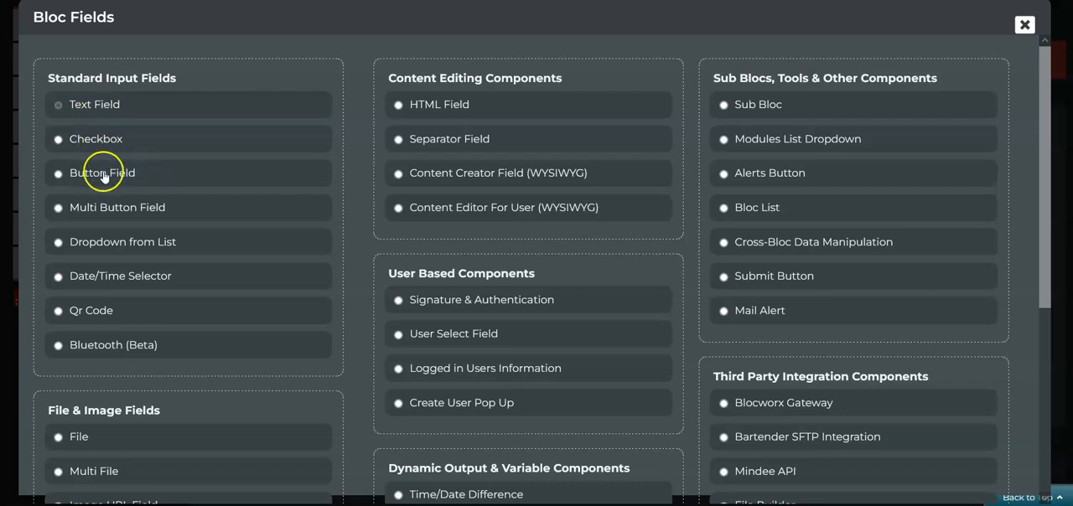
click(121, 217)
click(309, 112)
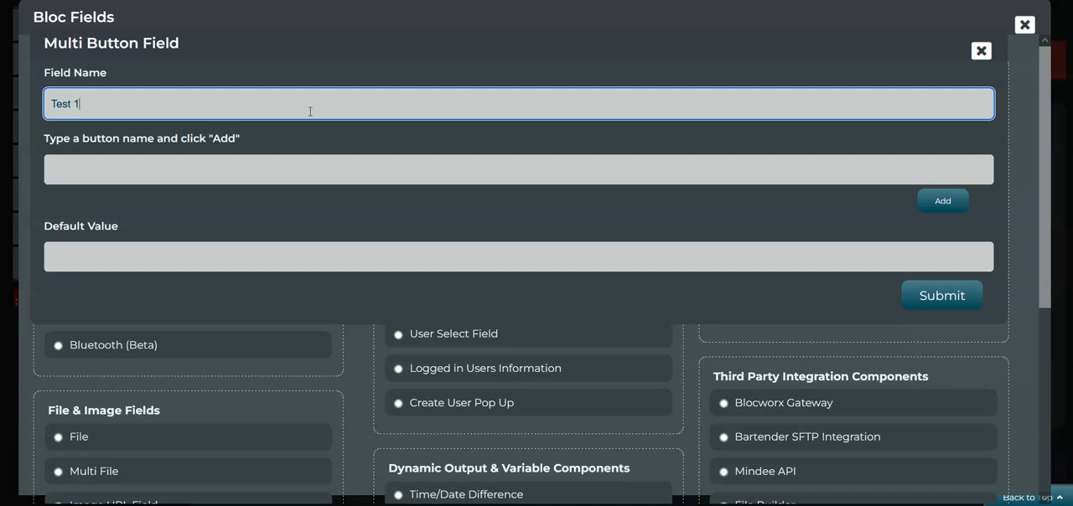
click(273, 178)
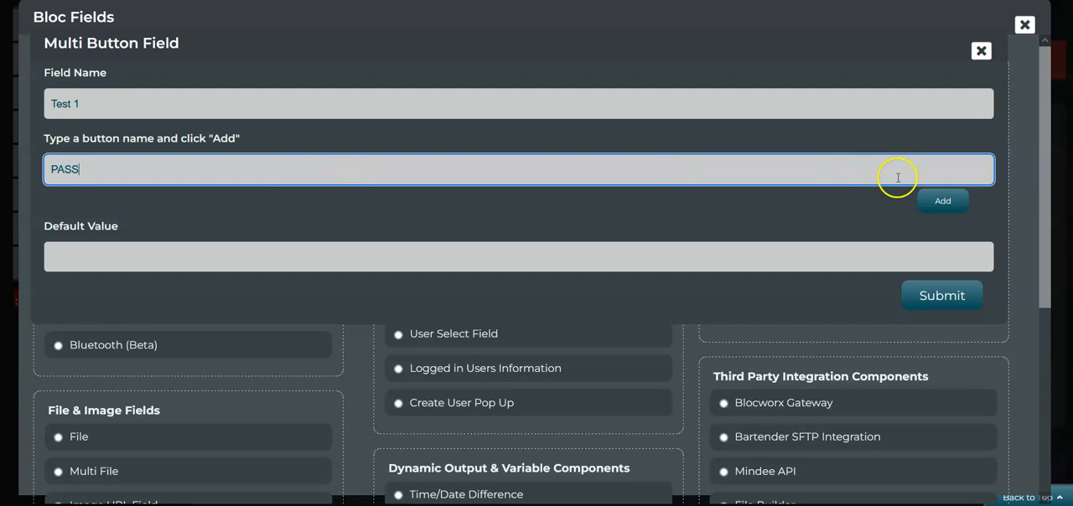
click(943, 201)
click(419, 174)
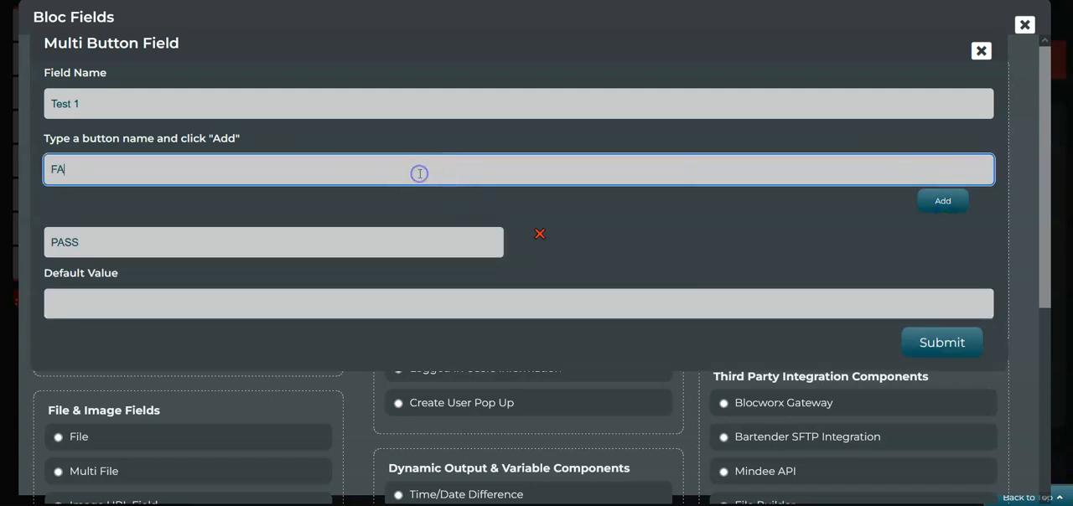
click(944, 201)
click(960, 390)
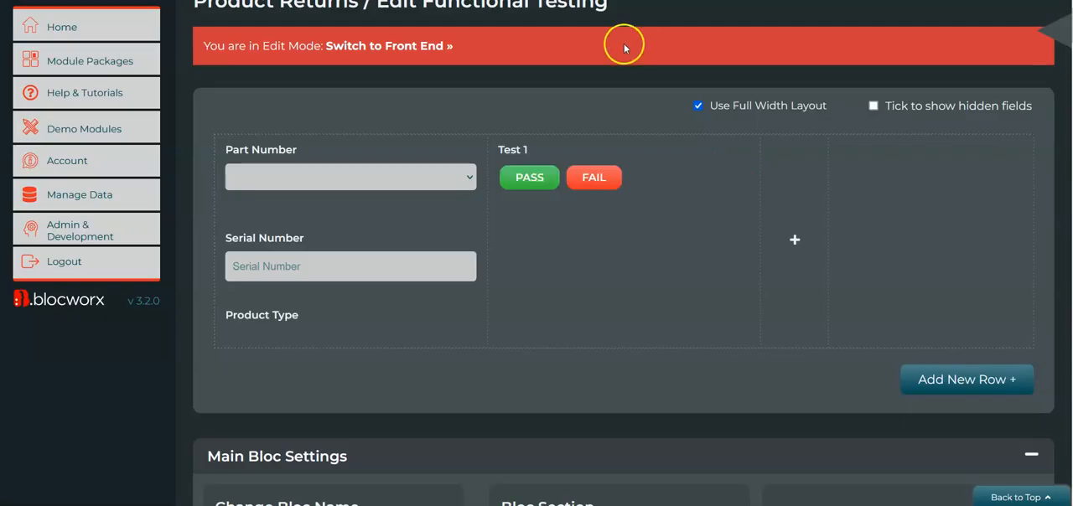
Duplicate the Test 1 button field as Test 2, and Test 2 as Test 3, in the second column.
mouse_move(575, 179)
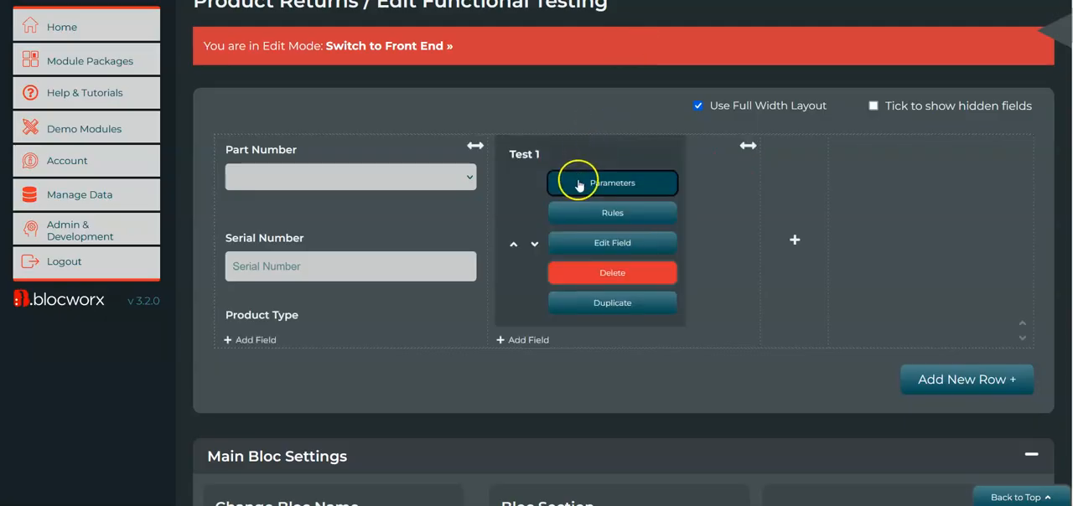
click(623, 310)
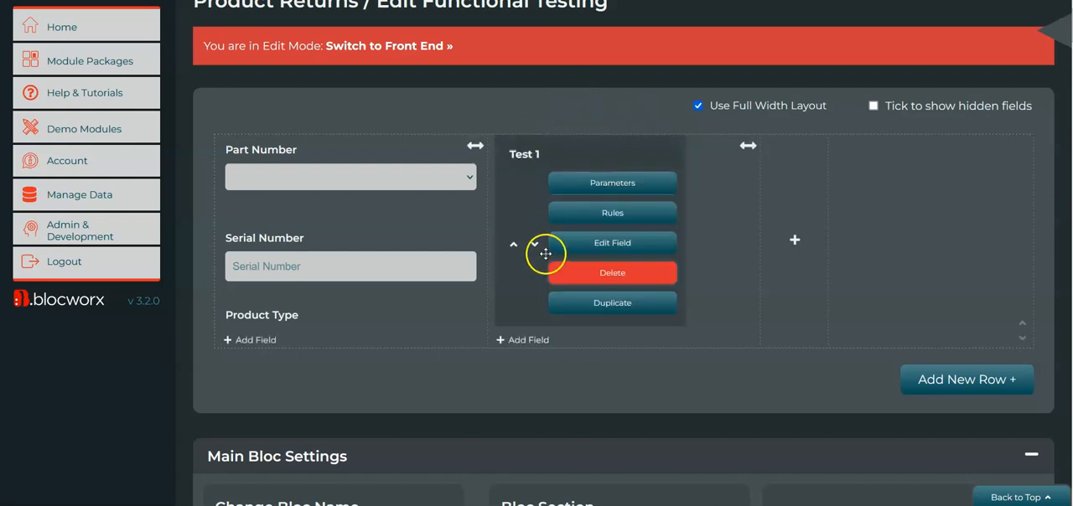
mouse_move(525, 143)
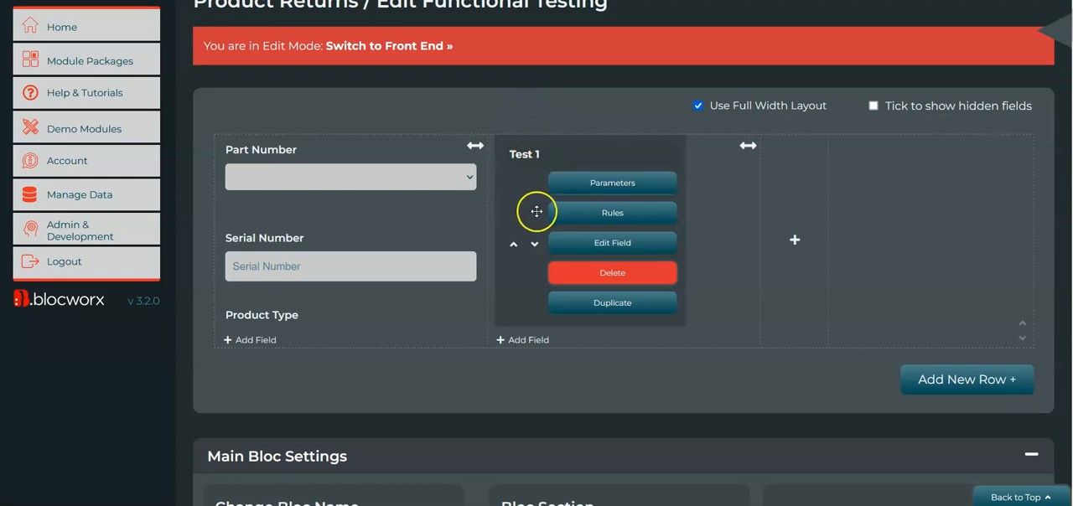
mouse_move(533, 276)
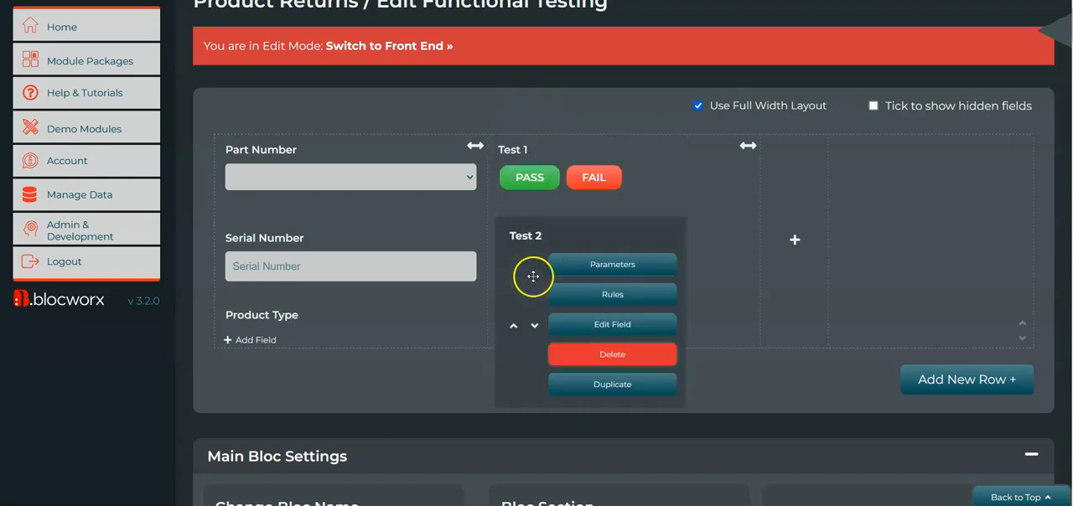
click(617, 383)
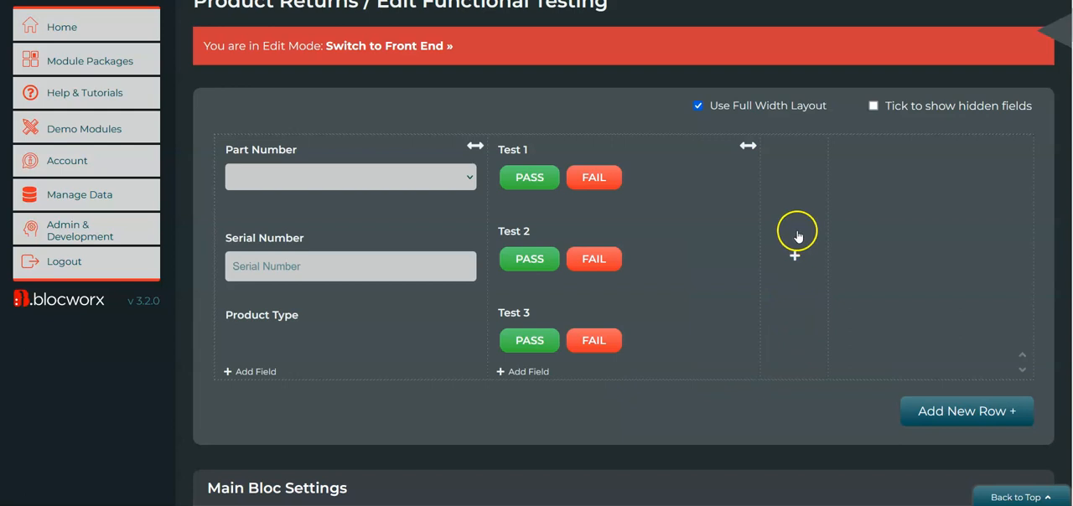
Add a third column with a width of 4/12ths (1 Third Size) beside the test fields.
click(798, 247)
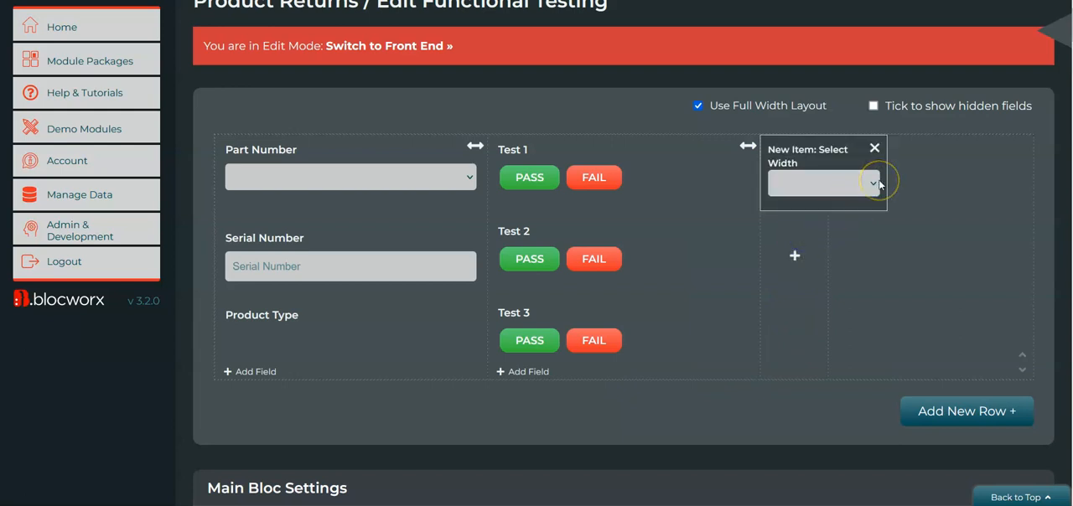
click(859, 188)
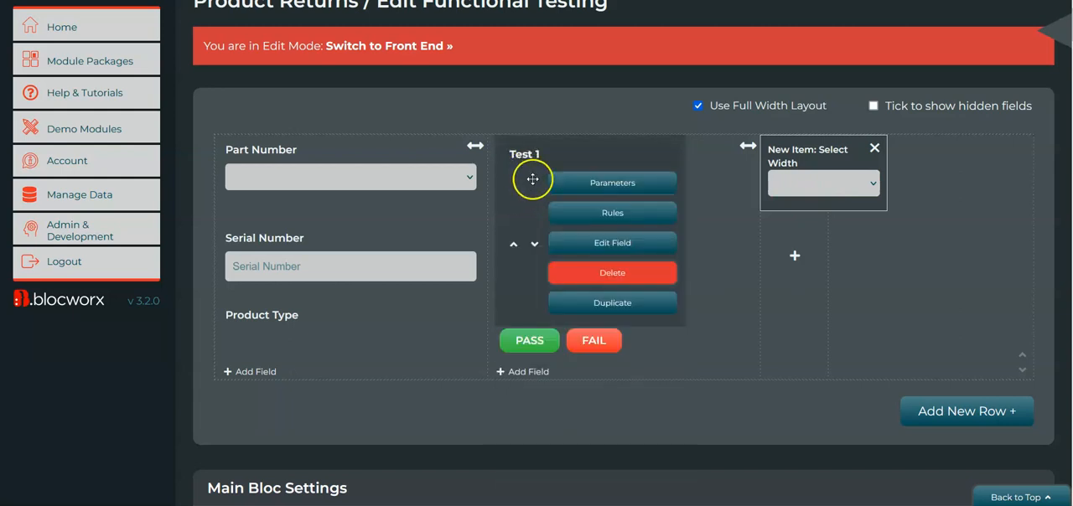
click(825, 179)
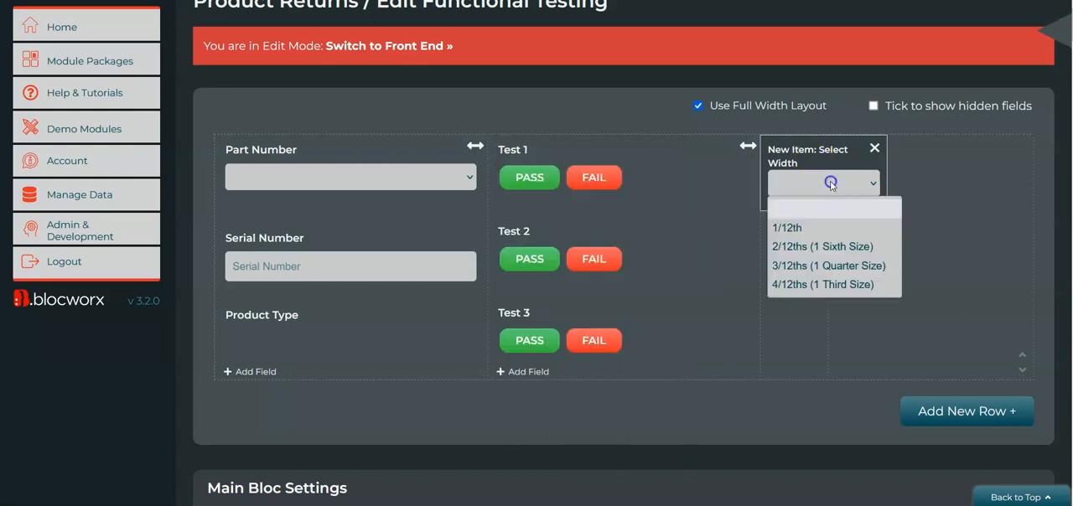
click(834, 285)
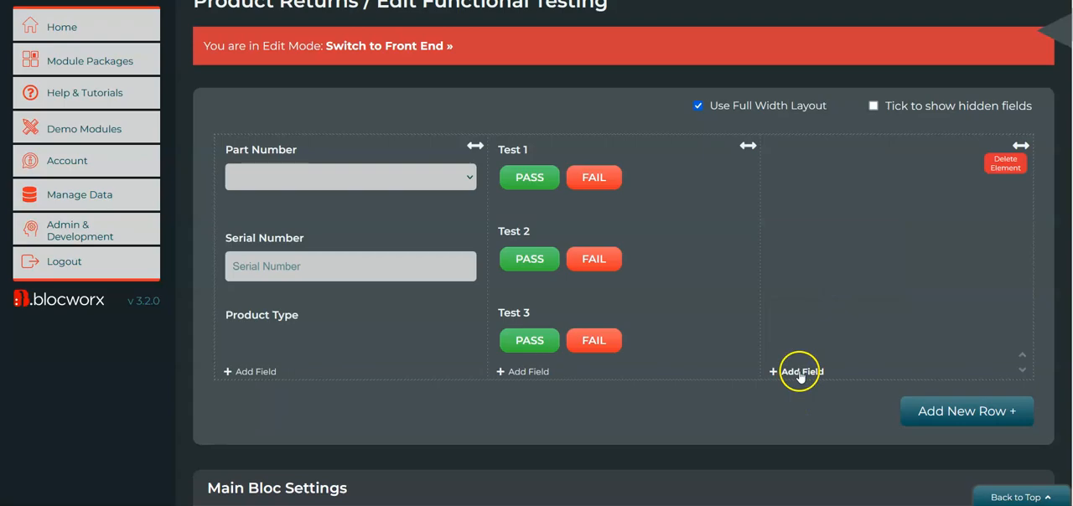
Add a Plain Data Field named Pass Fail Status to the new third column.
click(801, 371)
click(685, 107)
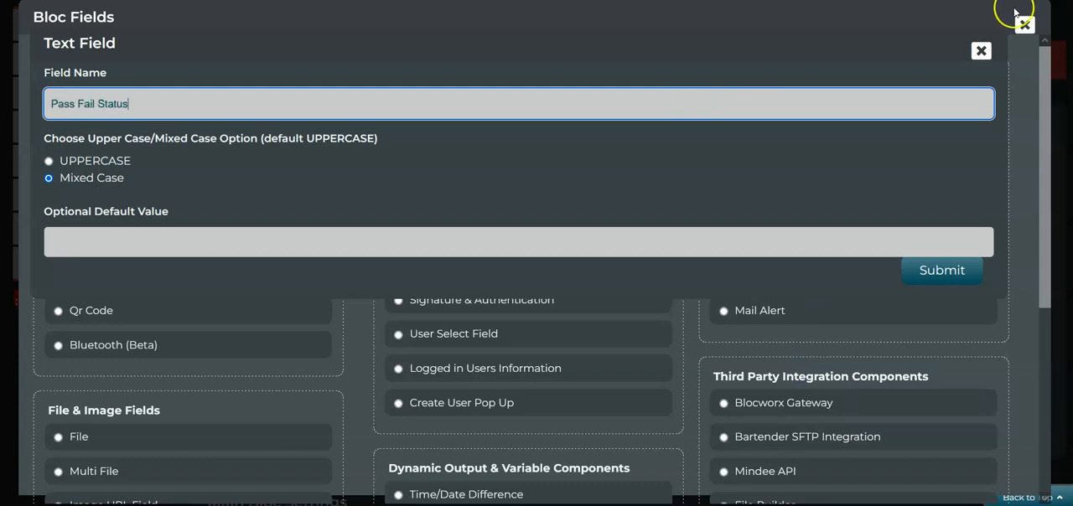
click(981, 50)
scroll(572, 302, down, 4)
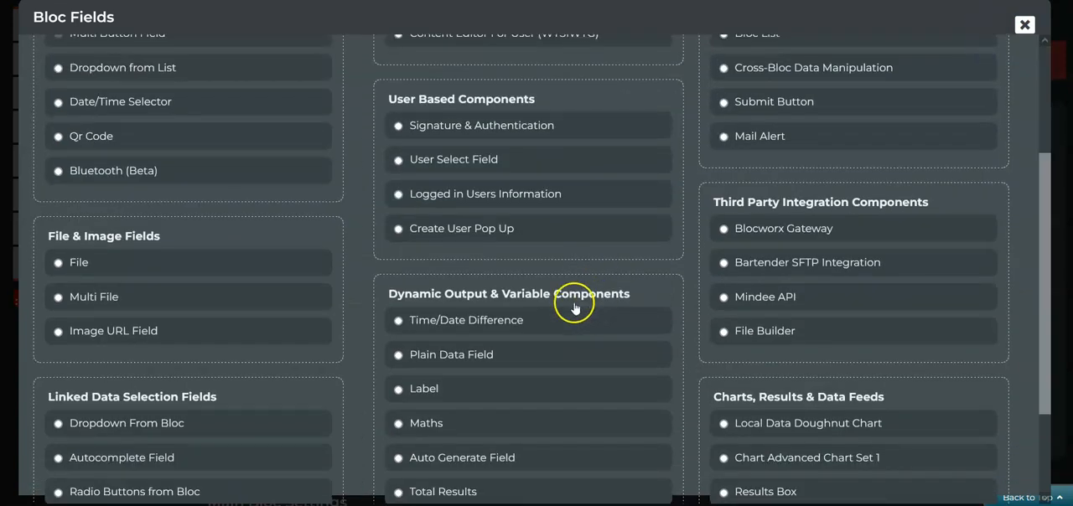
click(452, 357)
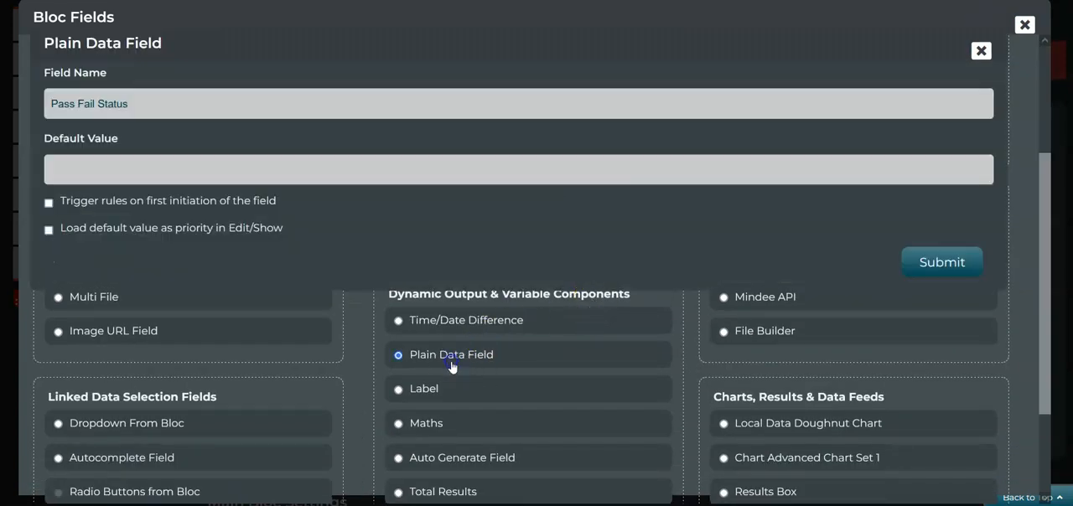
click(936, 272)
click(704, 48)
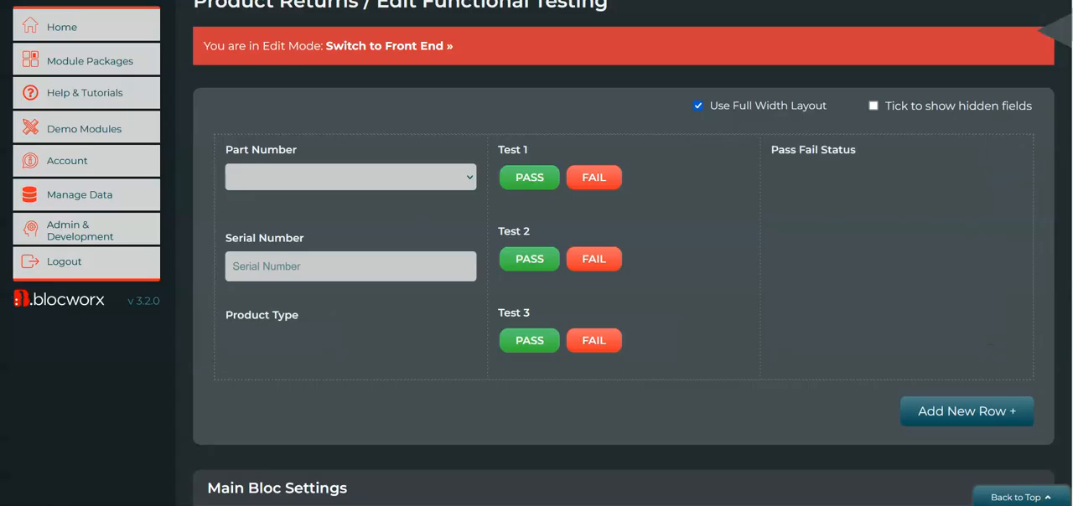
Set Pass Fail Status's conditional values to PASS when all expected values are met, FAIL when not, and WAITING FOR ALL RESULTS by default.
mouse_move(802, 139)
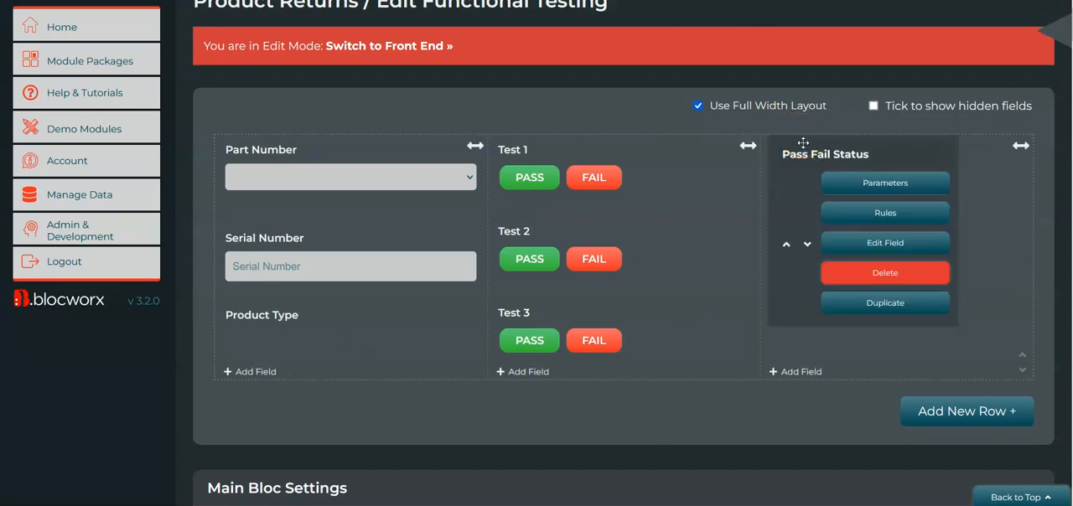
click(879, 193)
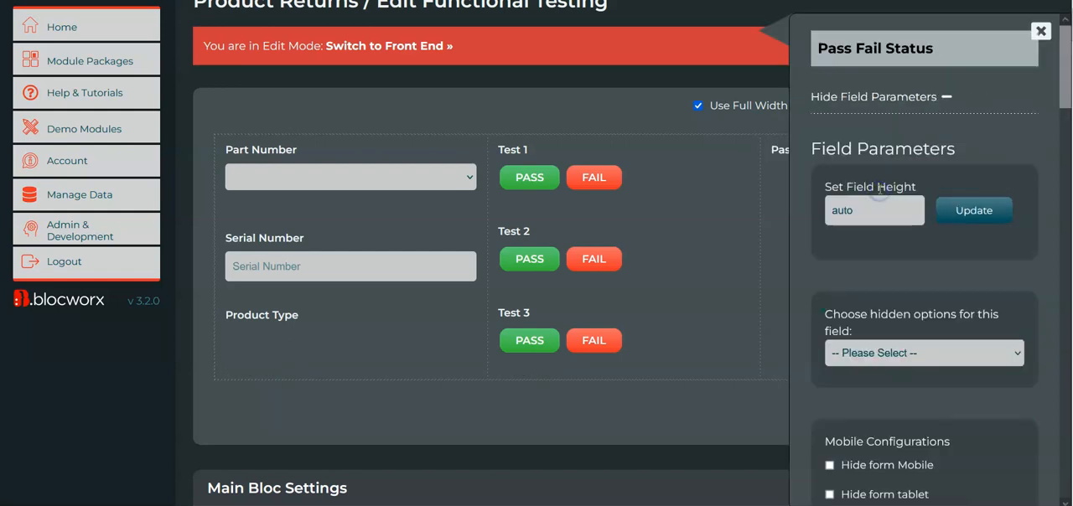
scroll(954, 270, down, 8)
scroll(947, 269, down, 10)
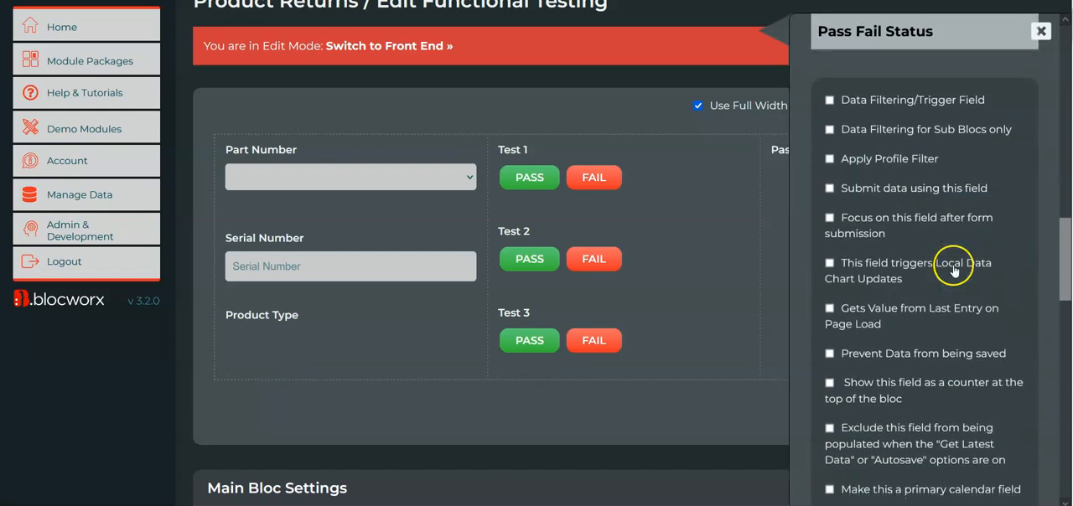
click(928, 149)
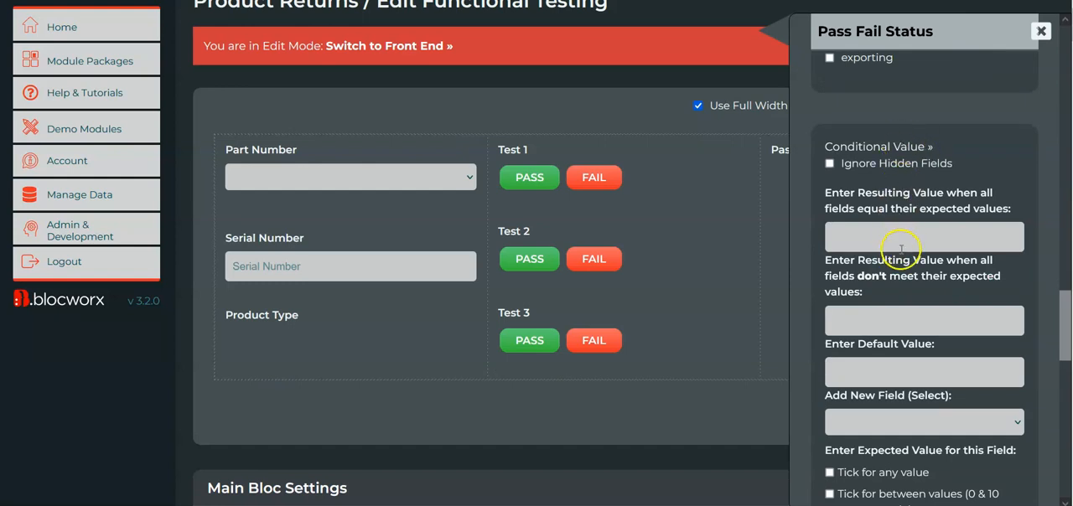
click(932, 231)
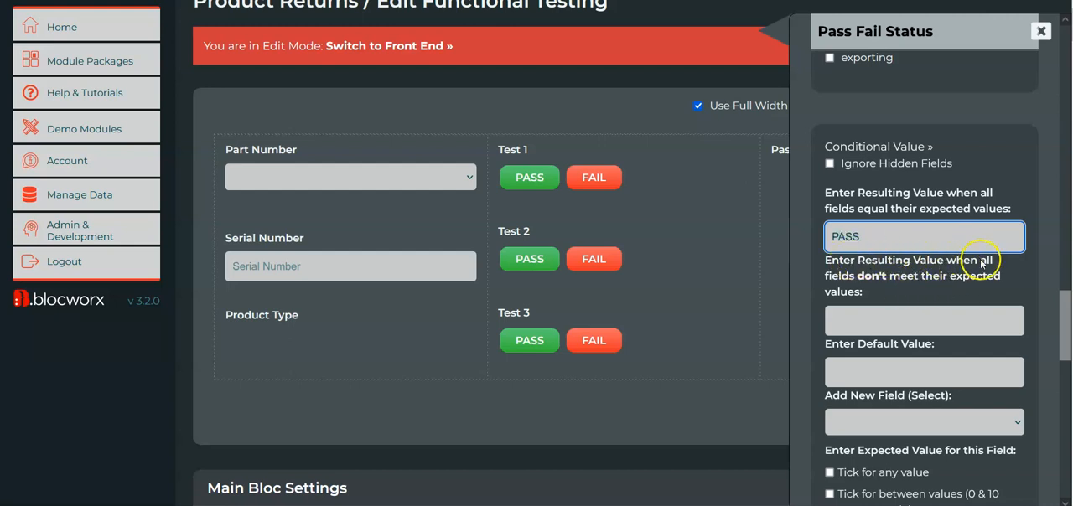
click(893, 325)
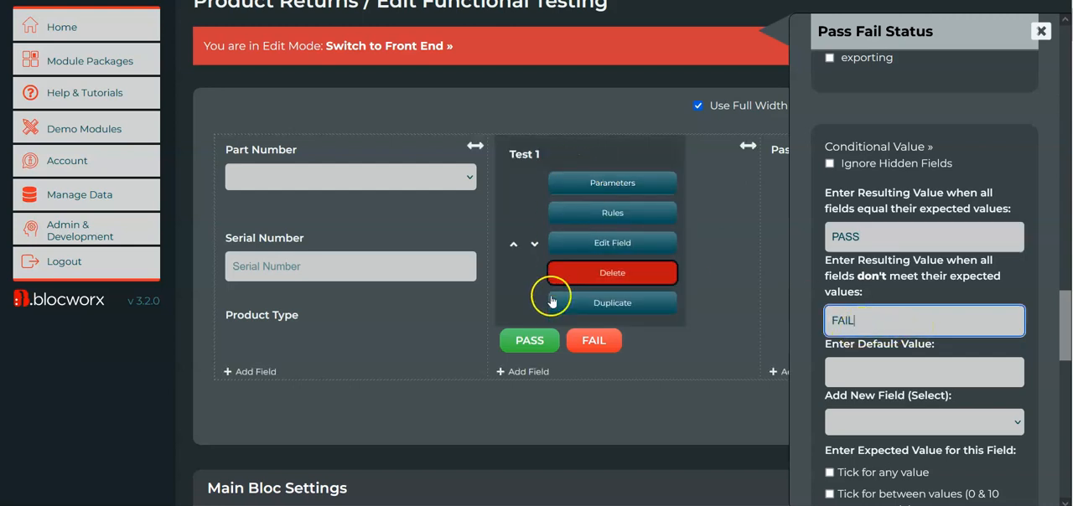
mouse_move(556, 256)
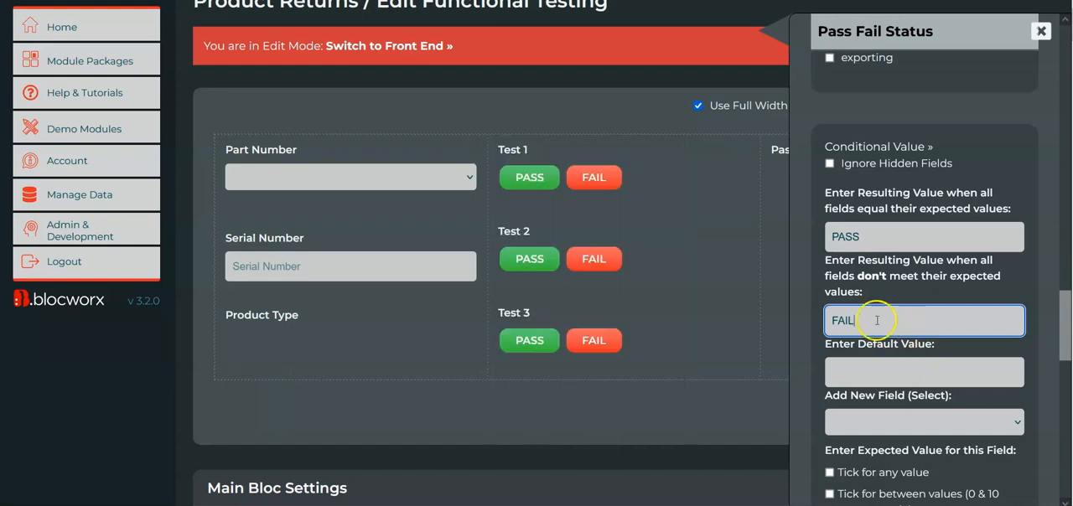
click(906, 379)
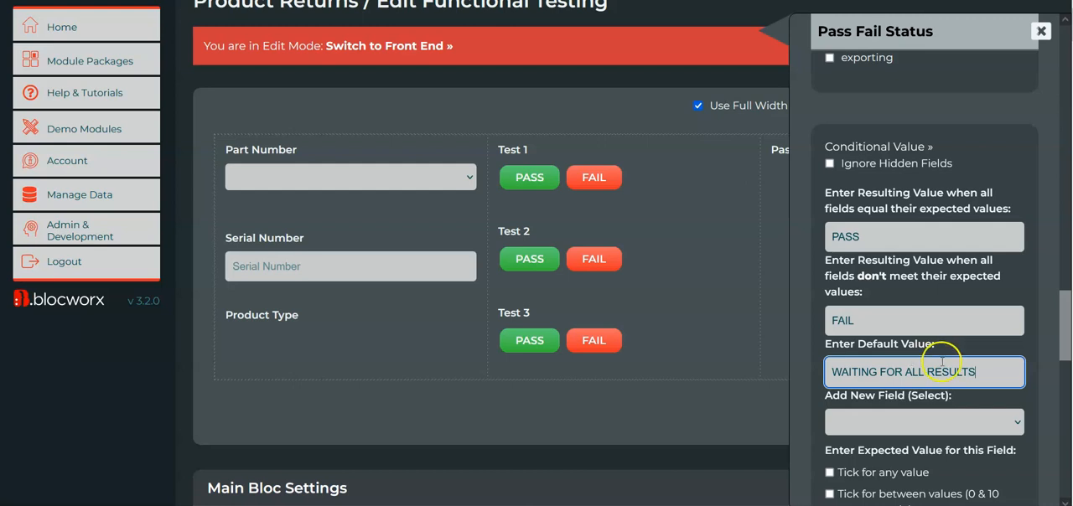
Add Test 1 to Pass Fail Status's conditional value criteria with the expected value PASS.
scroll(941, 362, down, 2)
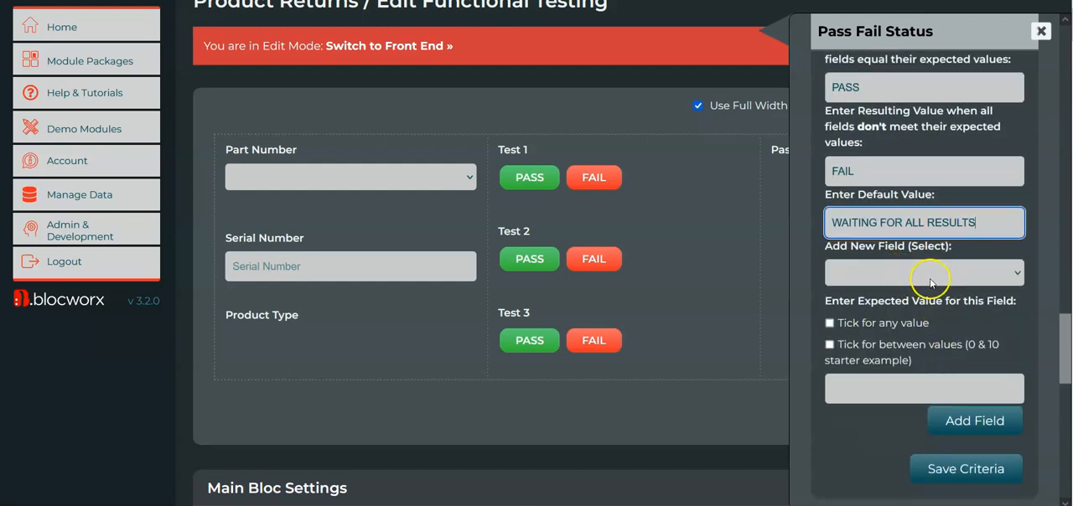
click(874, 277)
click(876, 389)
click(856, 399)
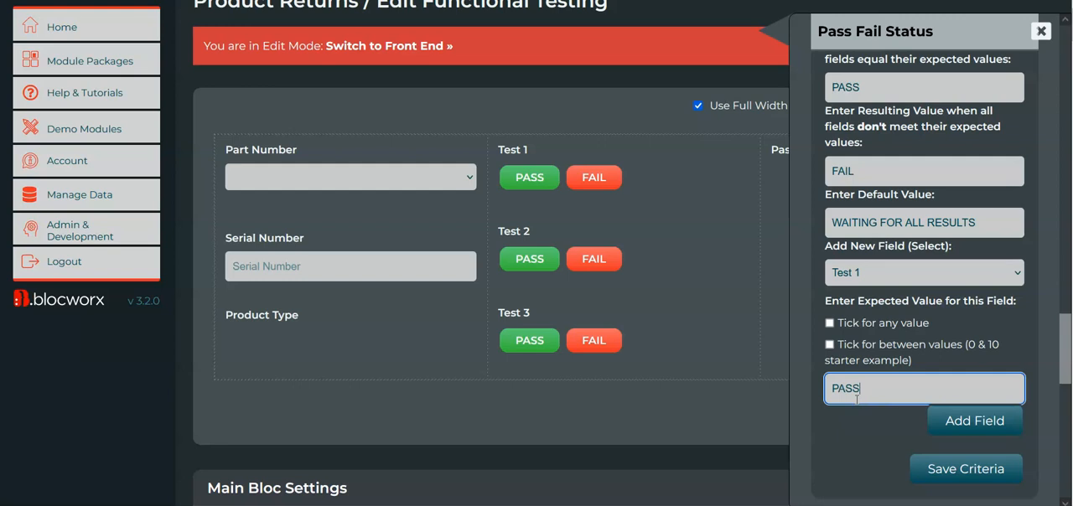
click(968, 419)
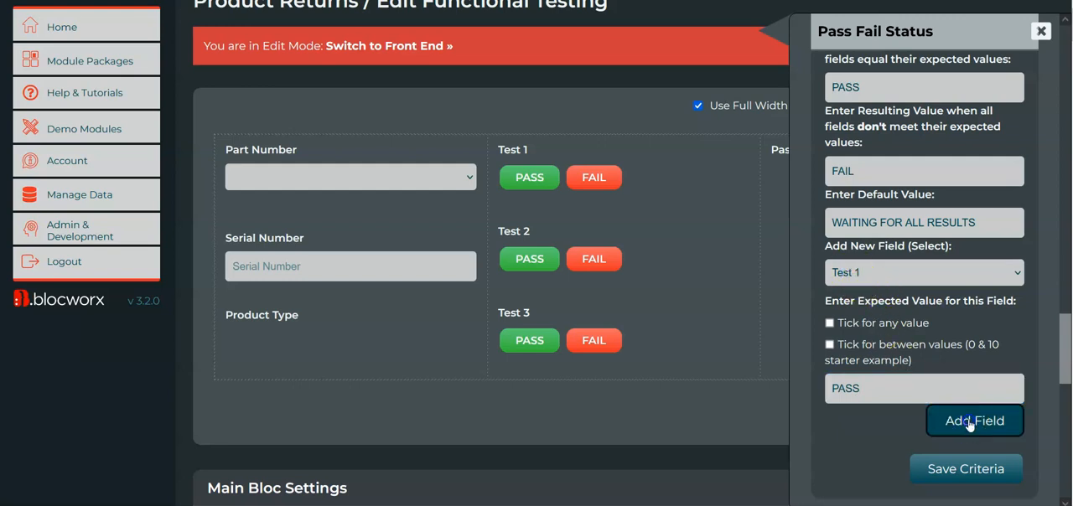
Add Test 2 to the conditional value criteria with the expected value PASS.
scroll(885, 218, down, 1)
click(891, 199)
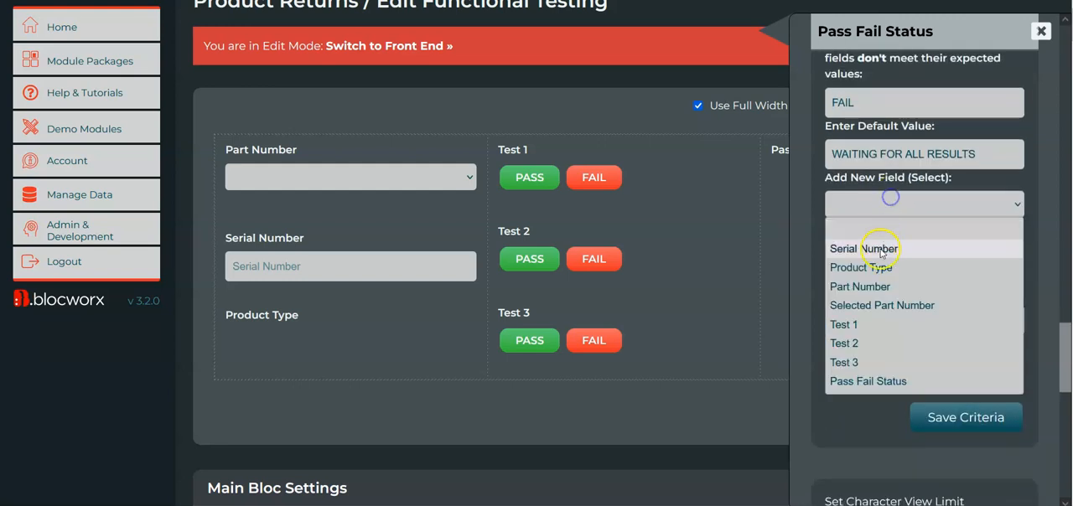
click(889, 345)
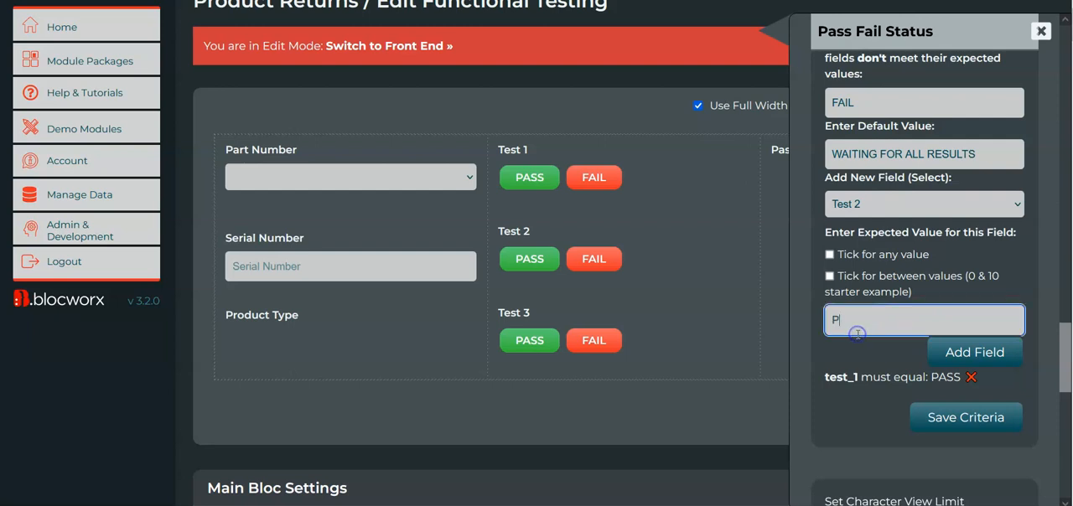
click(858, 333)
text(PASS)
click(948, 345)
Add Test 3 to the conditional value criteria with the expected value PASS.
click(872, 206)
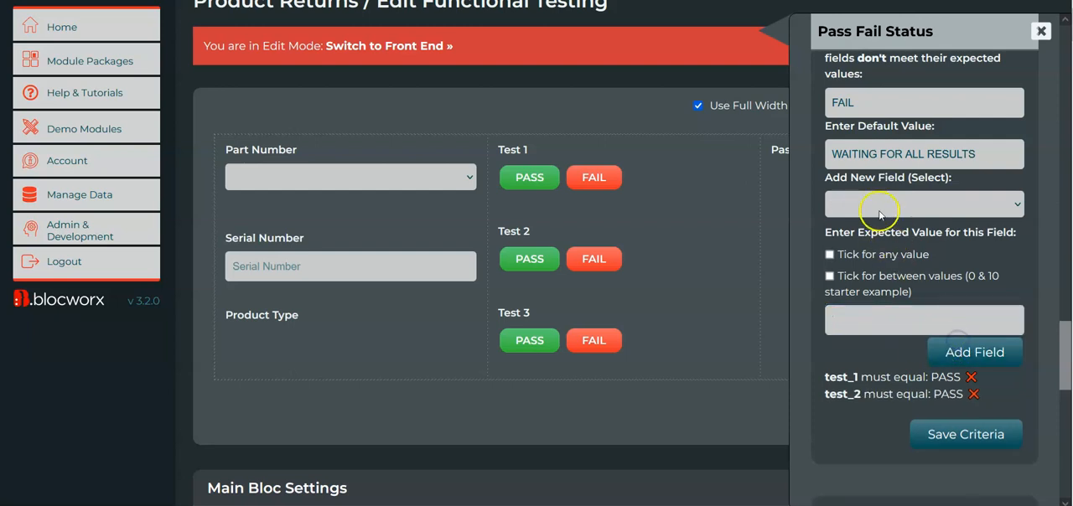
click(872, 364)
click(881, 315)
text(PASS)
click(947, 354)
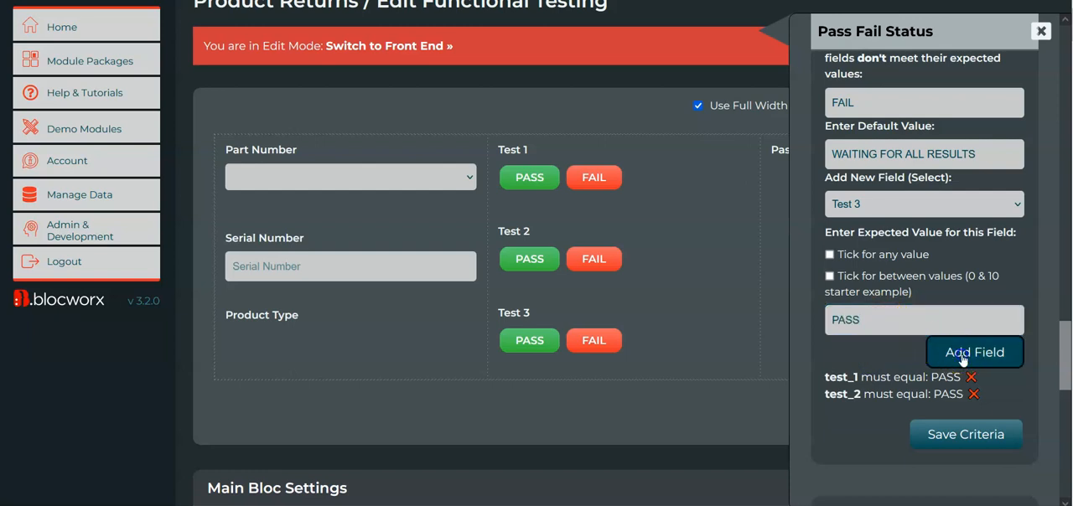
Review and save the Pass Fail Status criteria and switch to the Functional Testing front end.
scroll(960, 281, up, 1)
scroll(963, 282, up, 2)
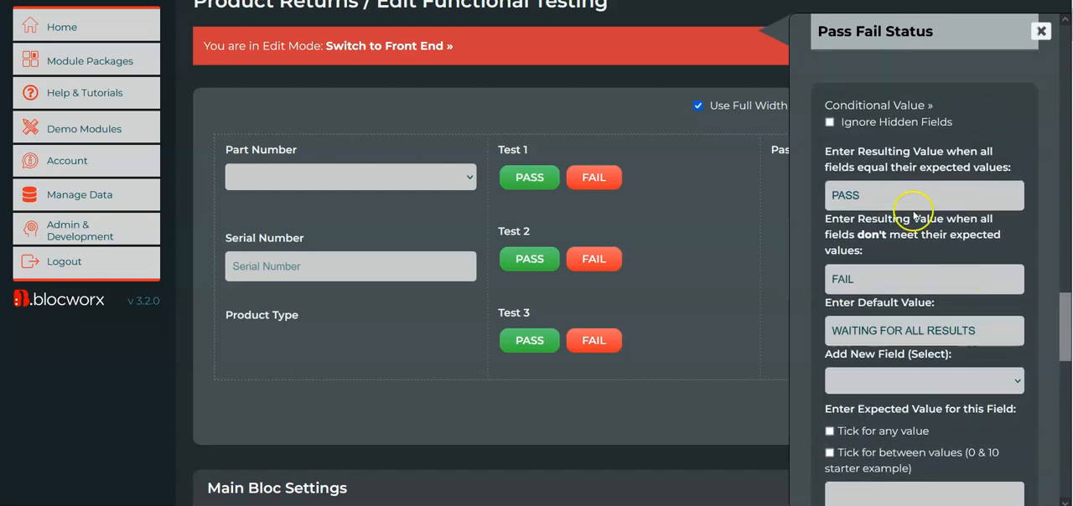
scroll(929, 408, down, 3)
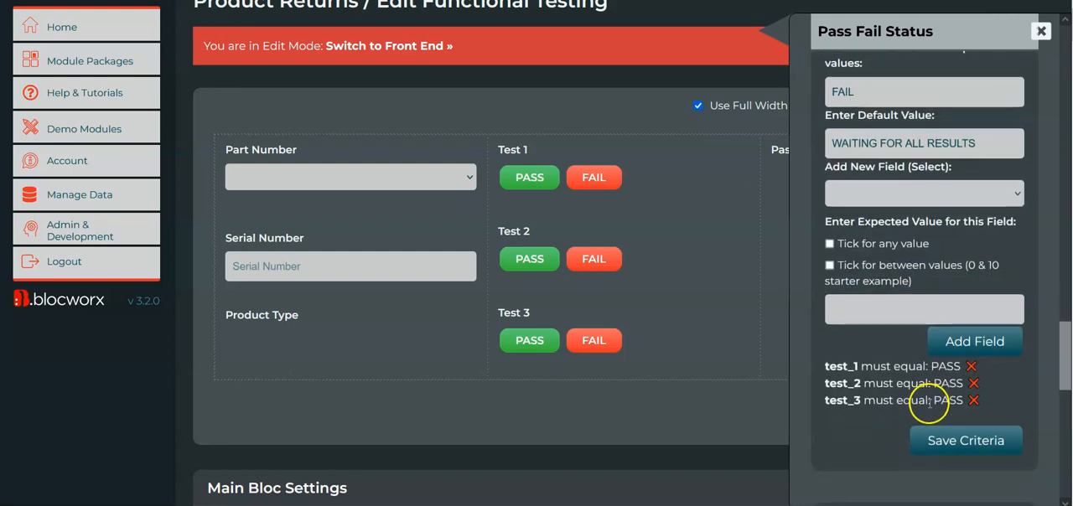
scroll(911, 236, up, 1)
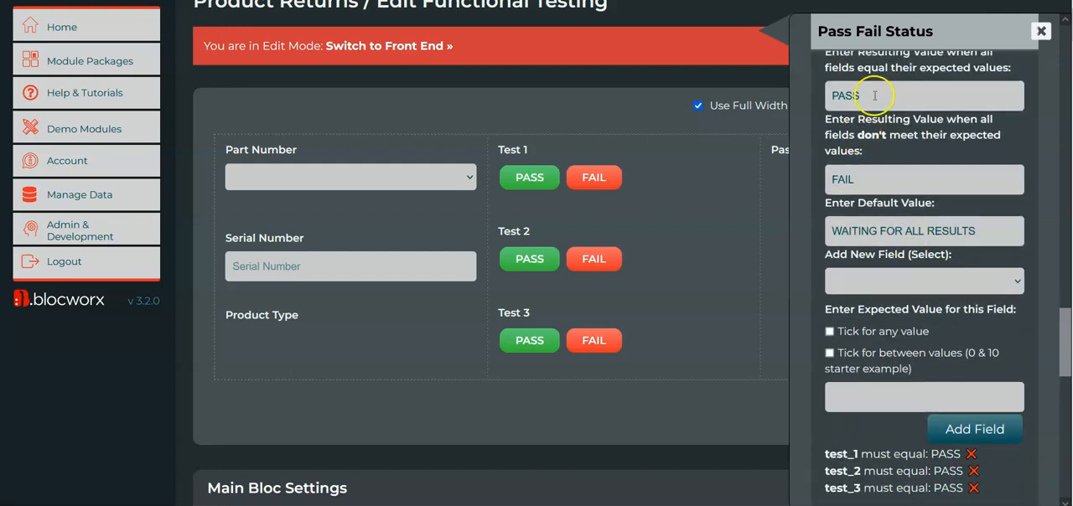
scroll(917, 204, down, 1)
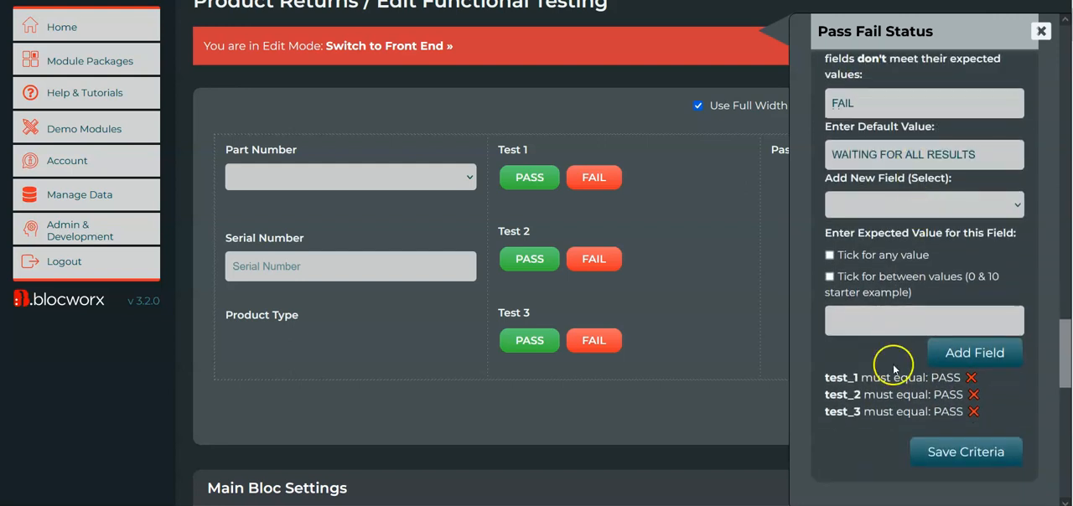
scroll(901, 270, up, 1)
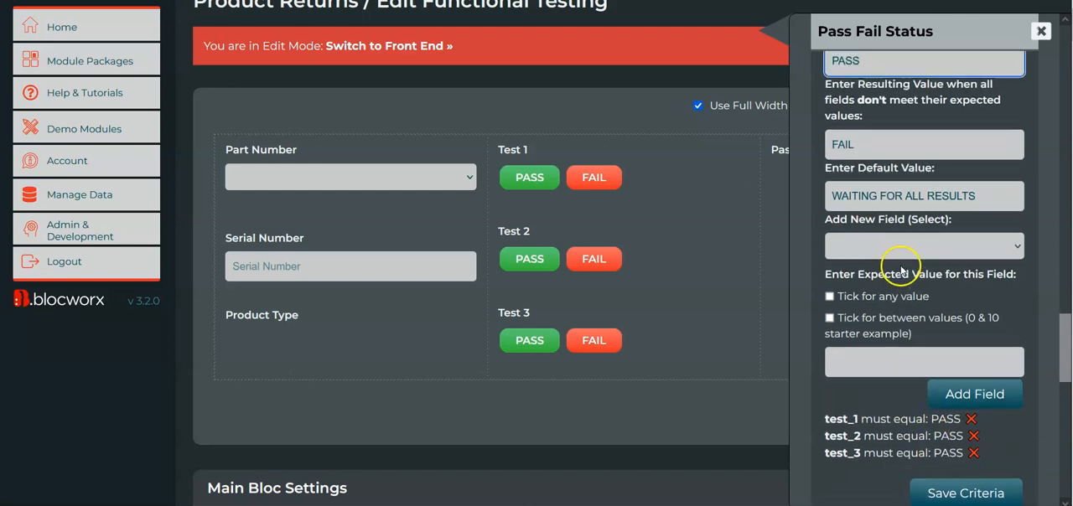
scroll(905, 401, down, 1)
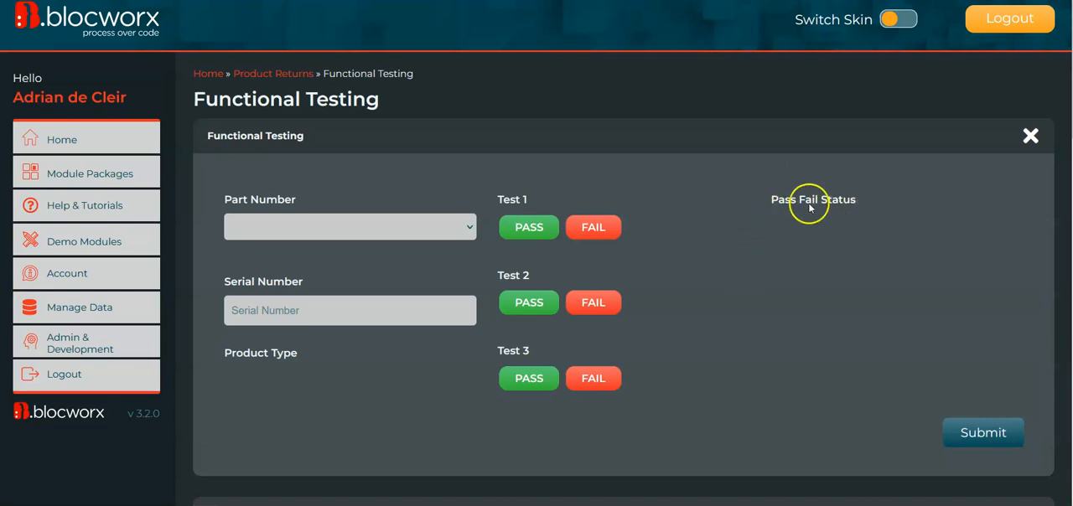
Try the status logic with Test 1 PASS, Test 2 FAIL and Test 3 PASS, and change Test 1 and Test 3 to FAIL.
click(553, 385)
click(511, 226)
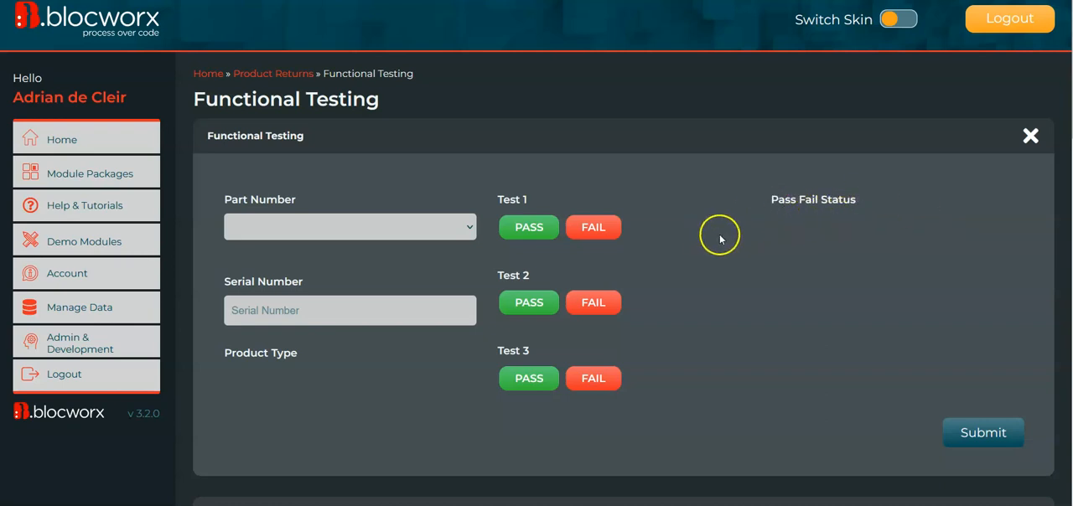
click(517, 231)
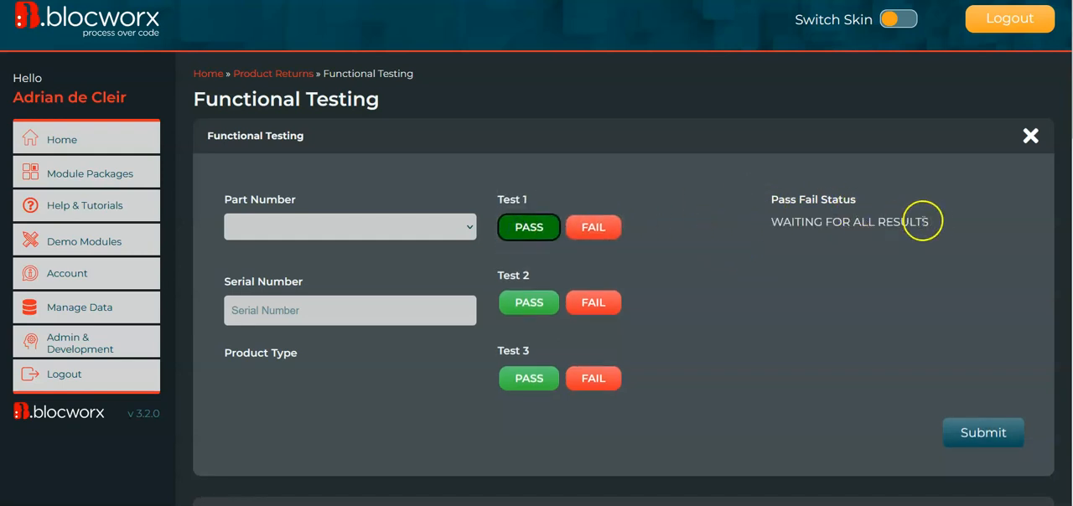
click(577, 309)
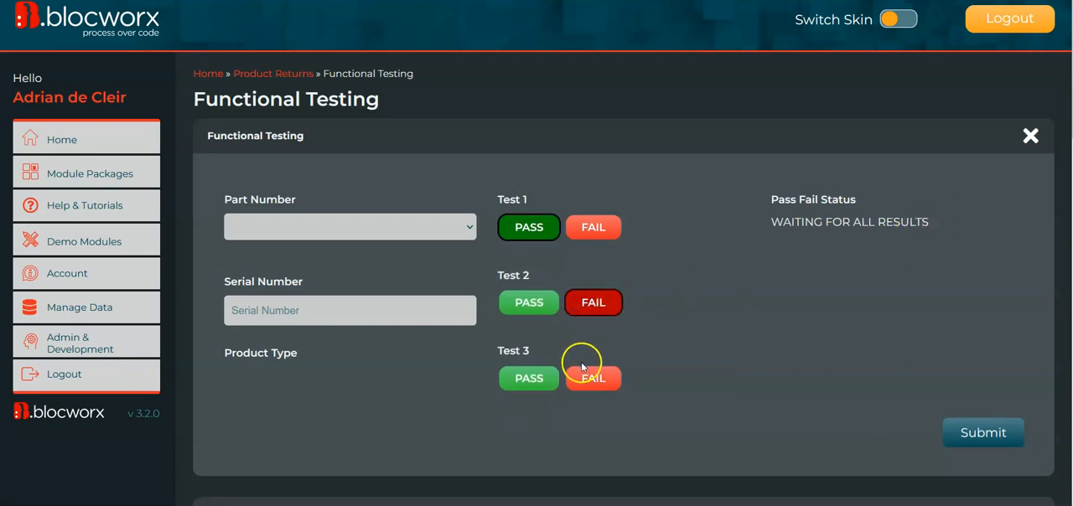
click(518, 389)
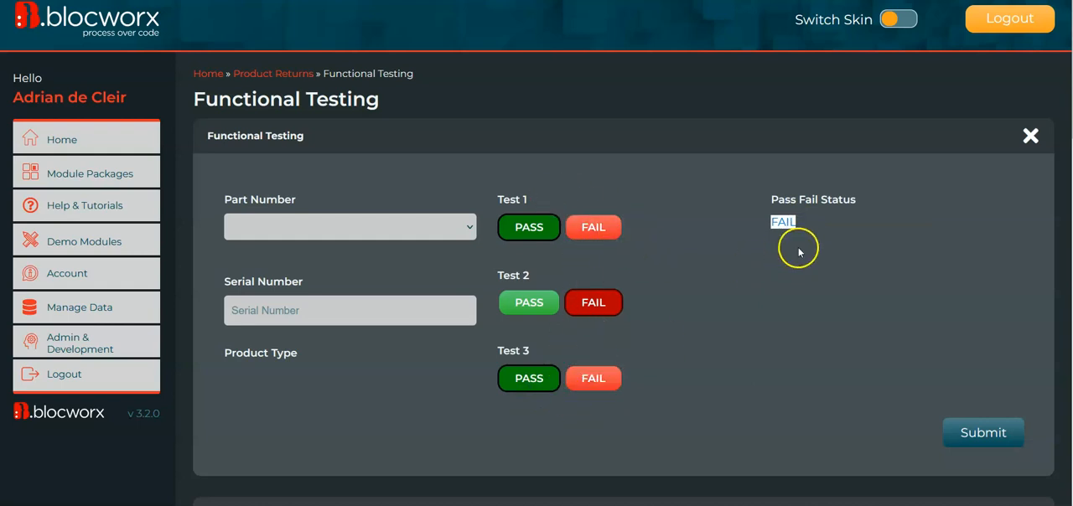
click(608, 234)
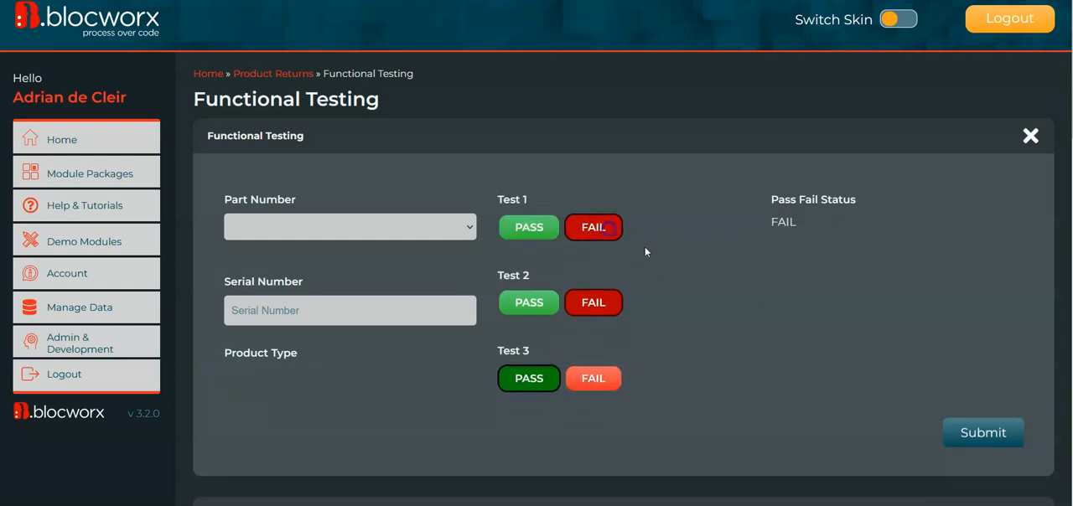
click(617, 383)
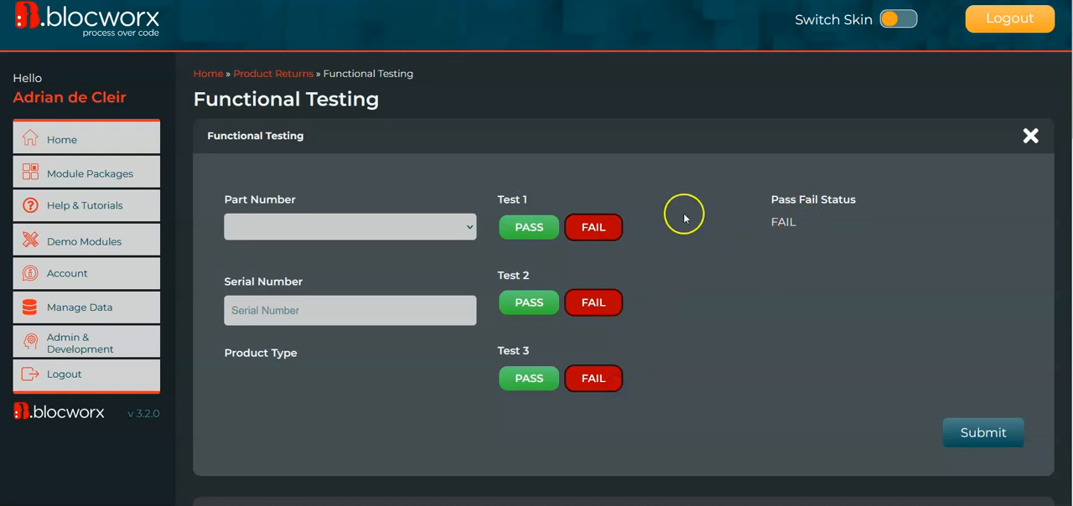
Try the status logic with Test 1, Test 2 and Test 3 all set to PASS.
click(524, 228)
click(547, 313)
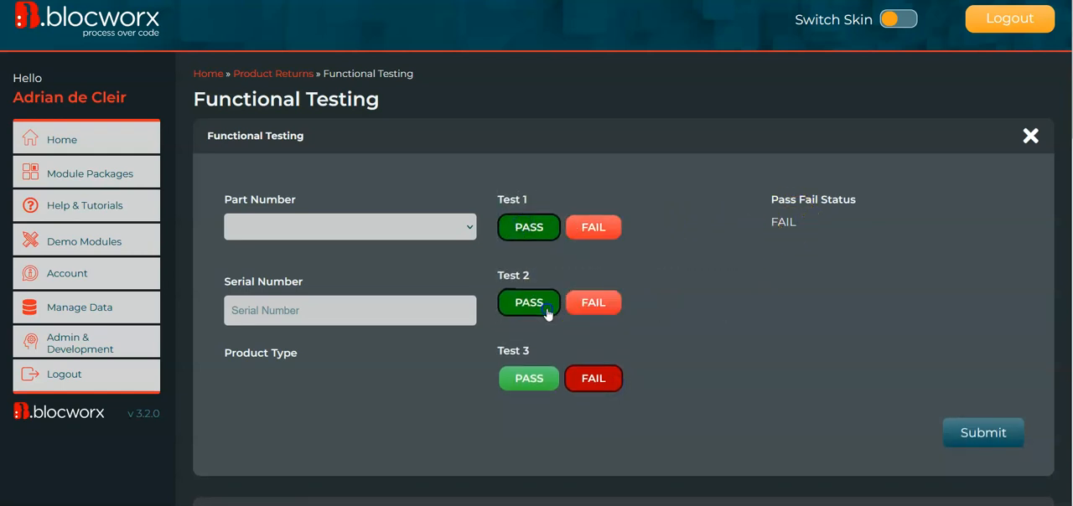
click(506, 388)
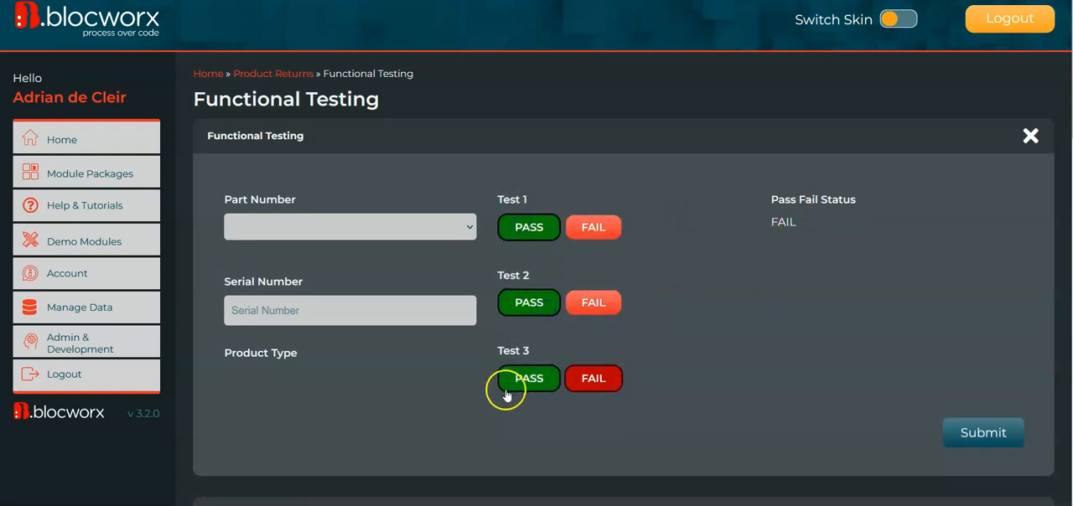
click(729, 262)
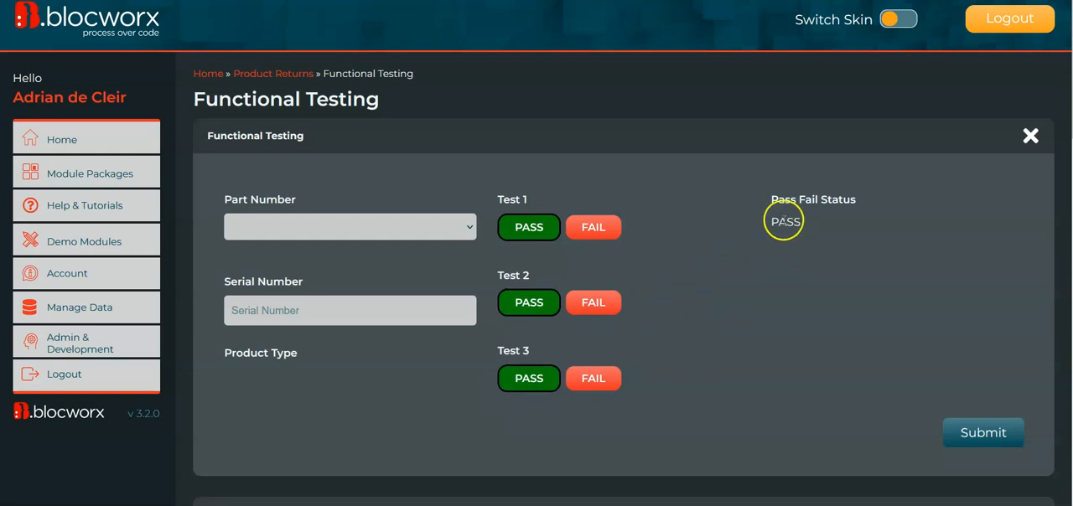
Switch the Functional Testing bloc to edit mode, choosing to edit it anyway despite its live data.
scroll(670, 344, down, 15)
scroll(399, 403, down, 1)
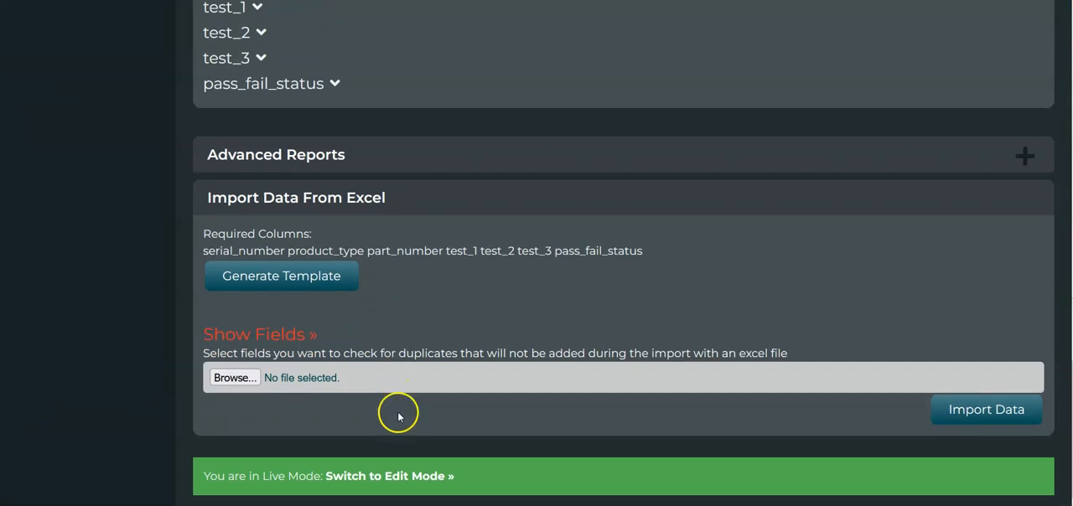
click(422, 469)
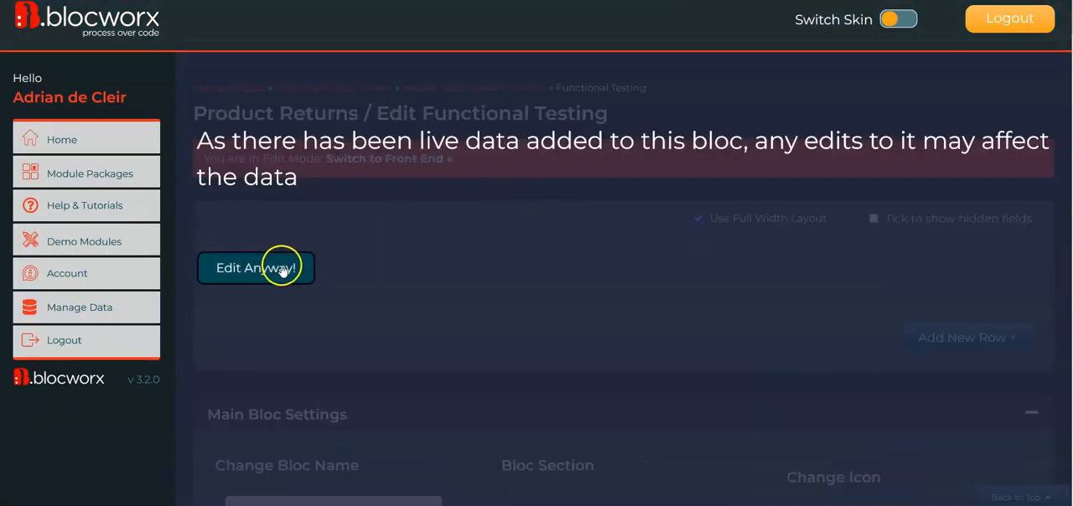
click(280, 267)
Copy the default value text WAITING FOR ALL RESULTS from the Pass Fail Status field's conditional value parameters and close them.
scroll(192, 305, down, 2)
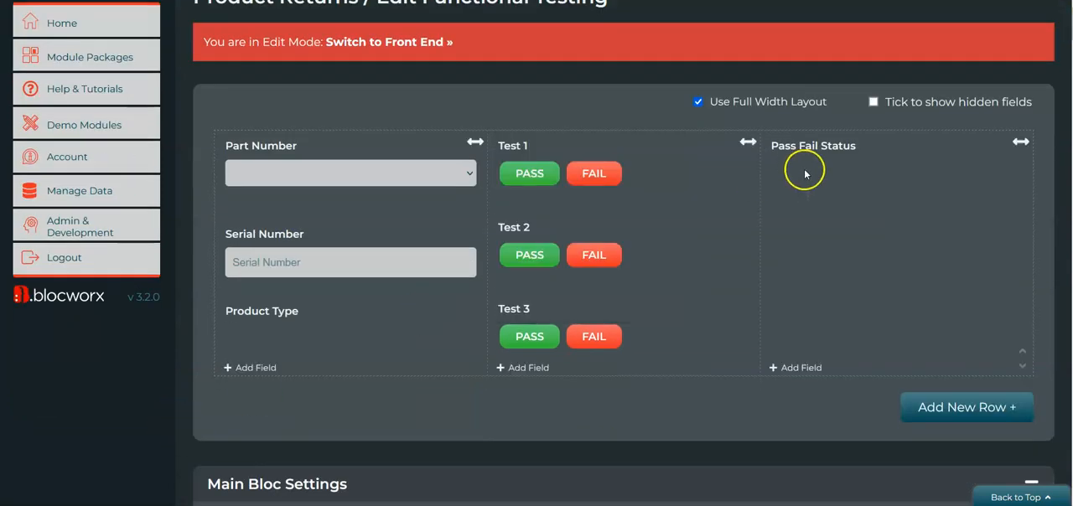
mouse_move(850, 149)
click(868, 183)
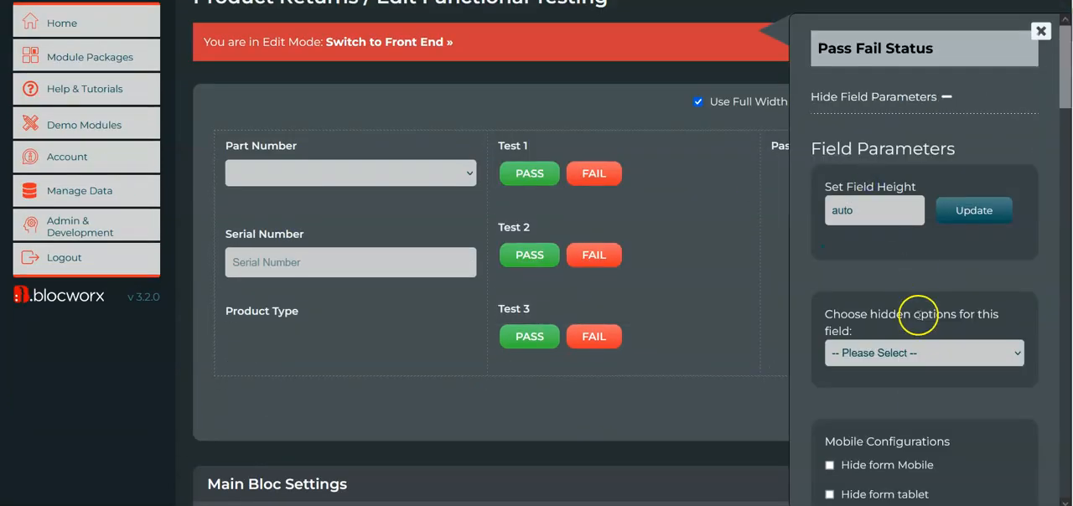
scroll(923, 313, down, 15)
scroll(919, 315, down, 5)
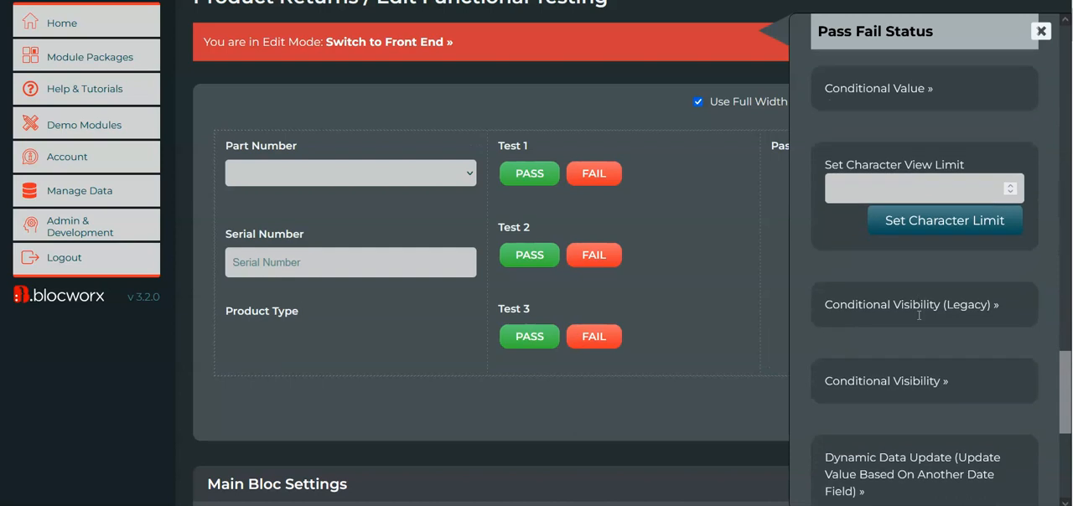
scroll(942, 330, up, 1)
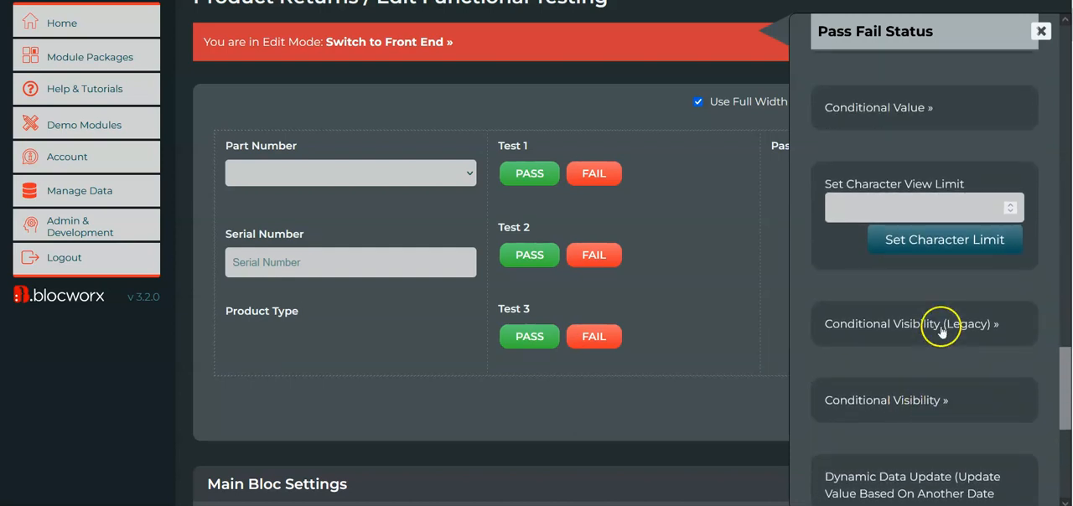
scroll(940, 330, down, 1)
click(898, 58)
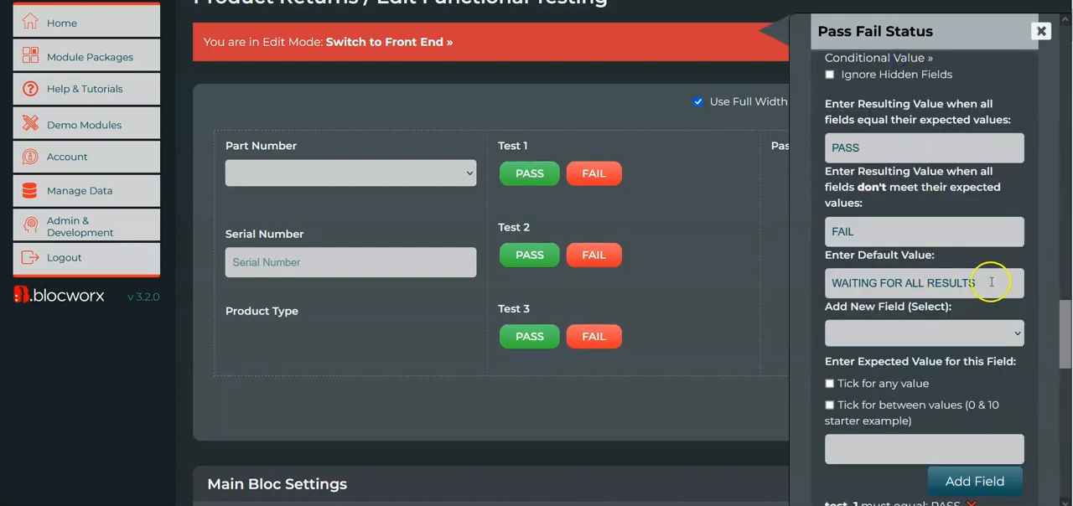
drag(990, 283, 738, 288)
key(ctrl+c)
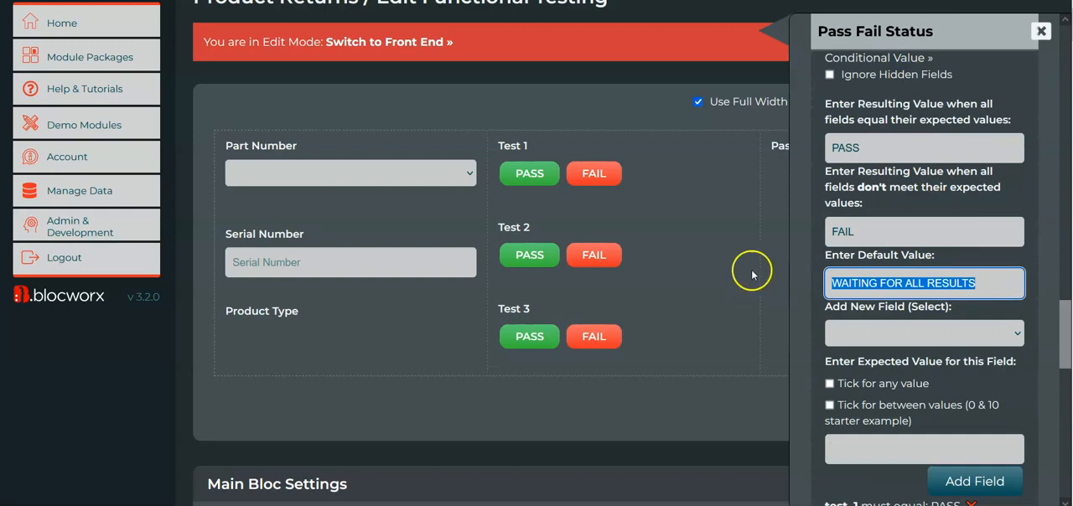
click(1042, 31)
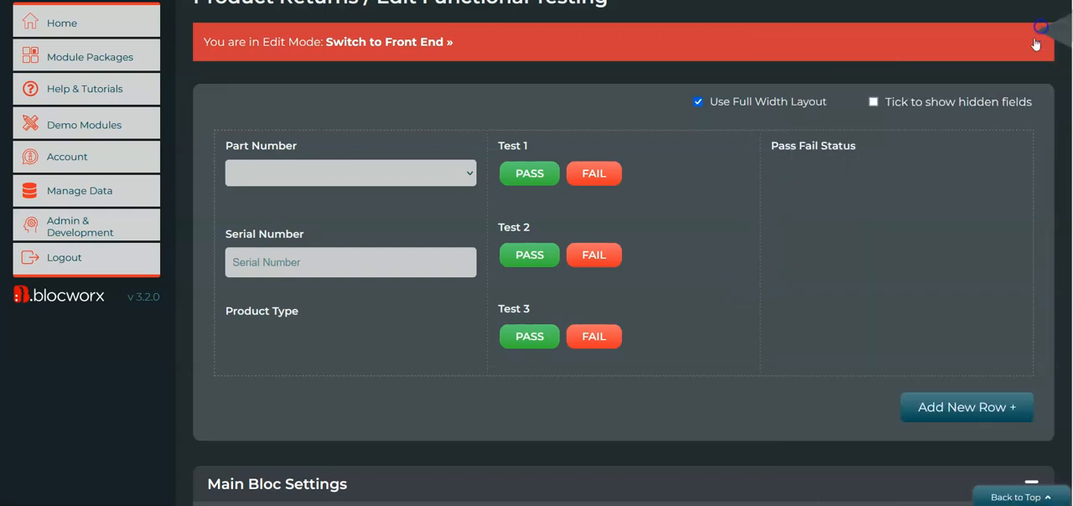
Edit the Pass Fail Status field, set its default value to WAITING FOR ALL RESULTS and save it.
click(891, 161)
click(880, 242)
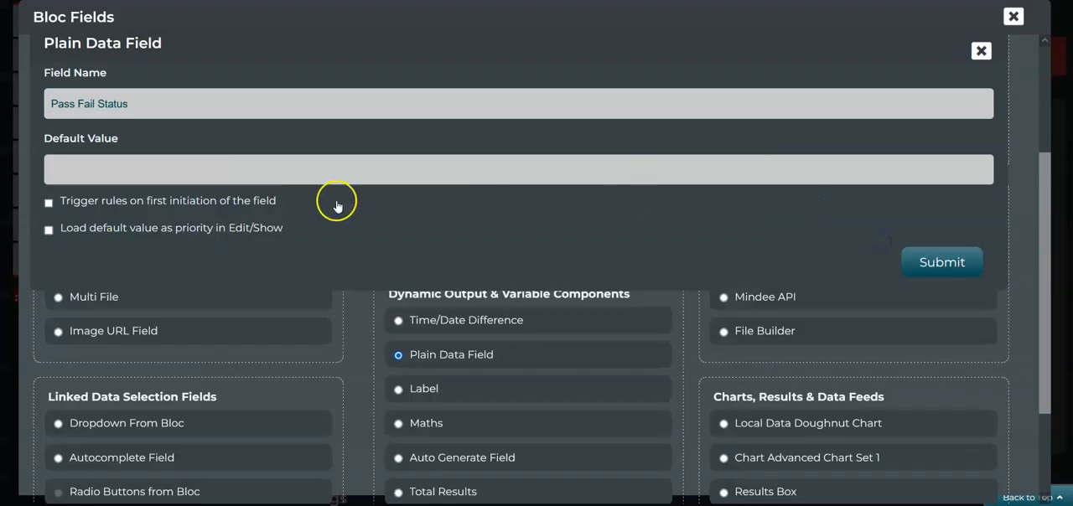
click(195, 170)
key(ctrl+v)
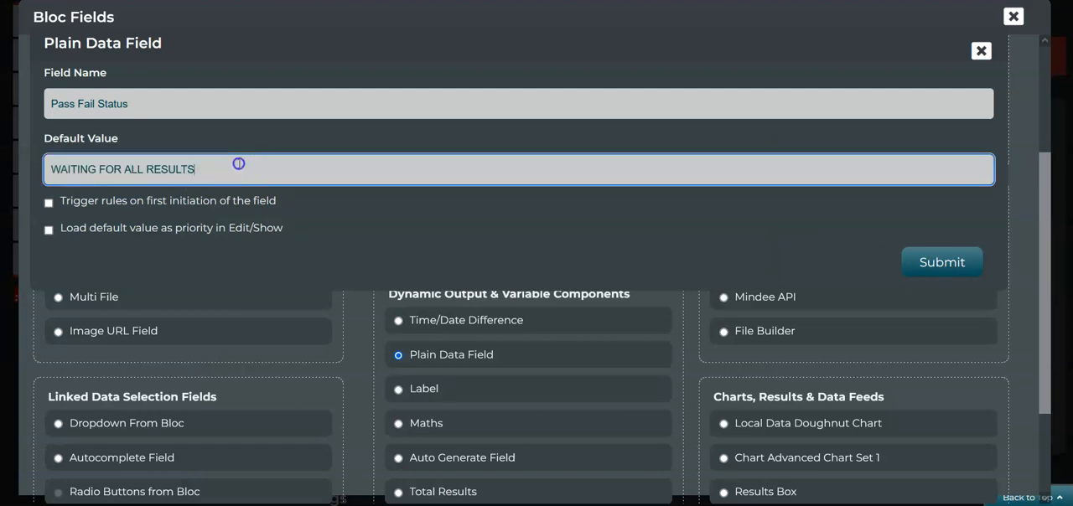
click(930, 260)
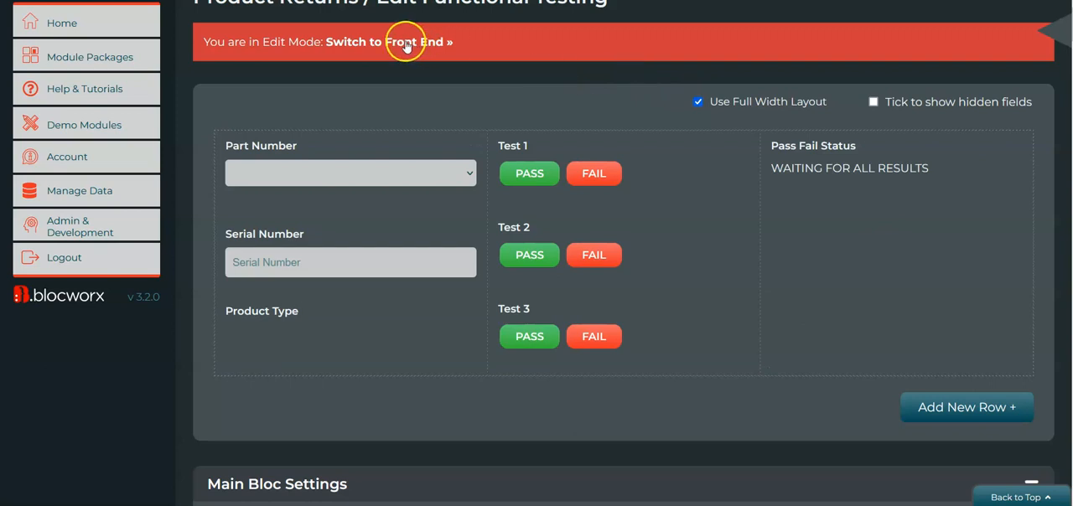
Switch to the Functional Testing front end and check the initial text of the Pass Fail Status field.
click(405, 42)
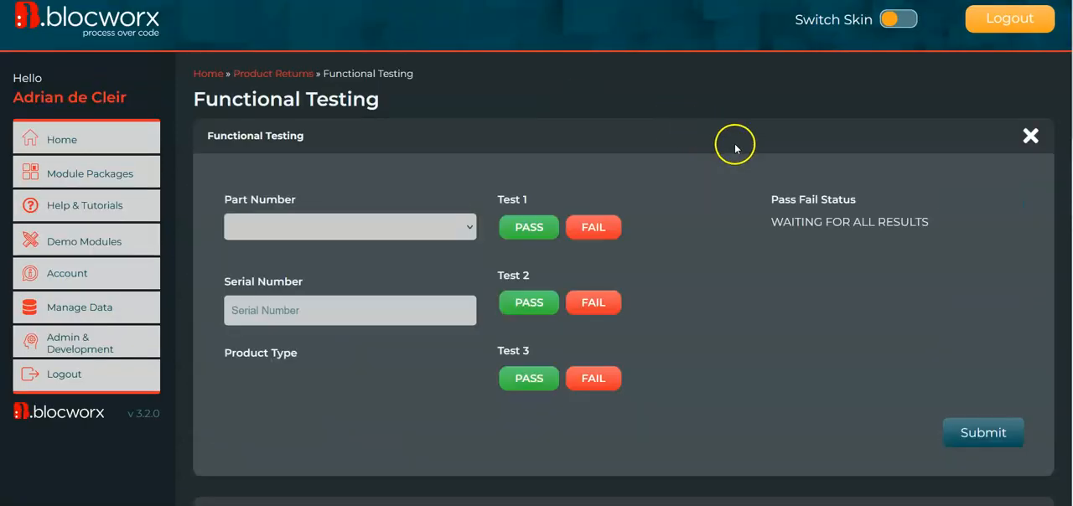
drag(935, 225, 787, 222)
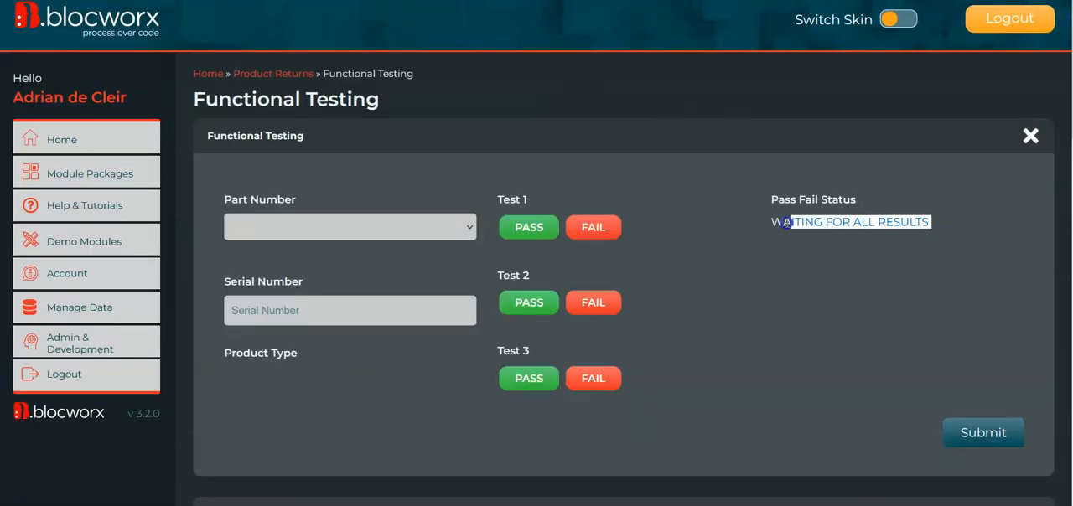
click(641, 240)
Try the status logic with Test 1 FAIL, Test 2 PASS and Test 3 FAIL, and change Test 1 and Test 3 to PASS.
click(598, 228)
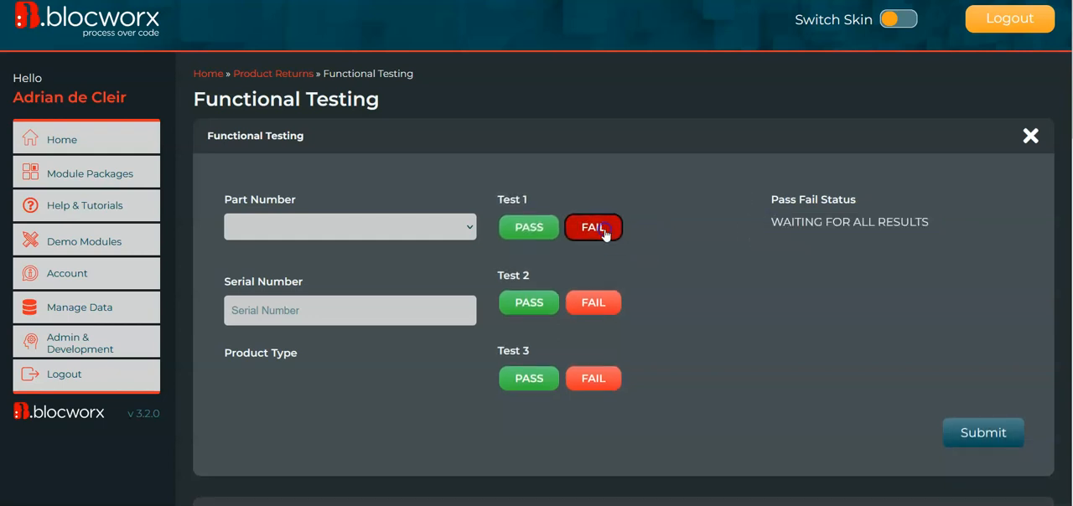
click(552, 304)
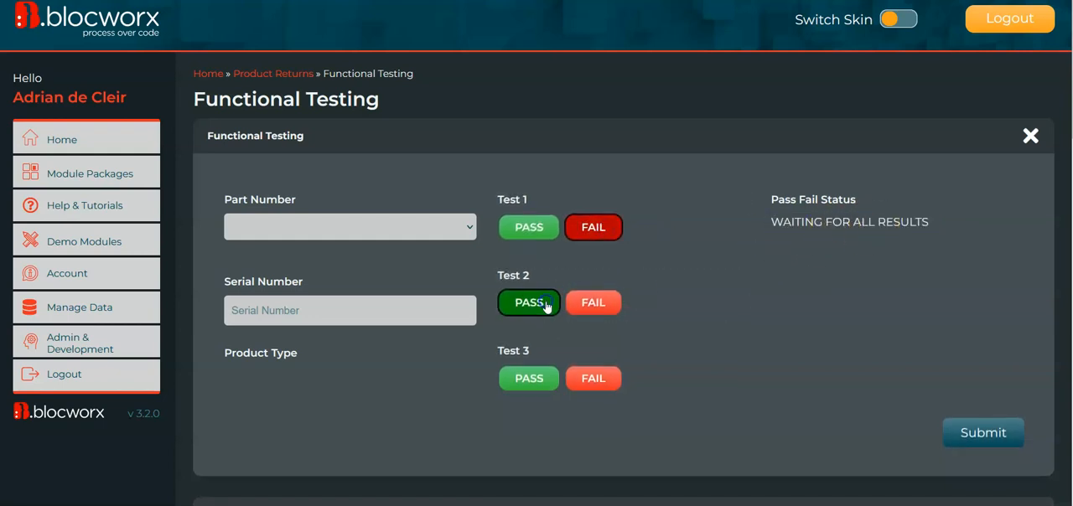
click(542, 383)
click(593, 379)
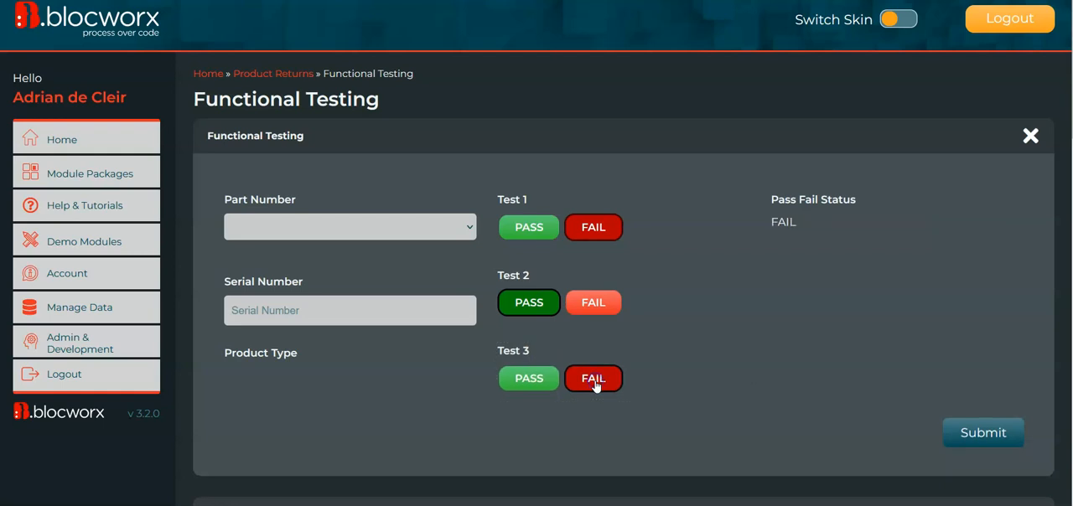
click(528, 228)
click(541, 378)
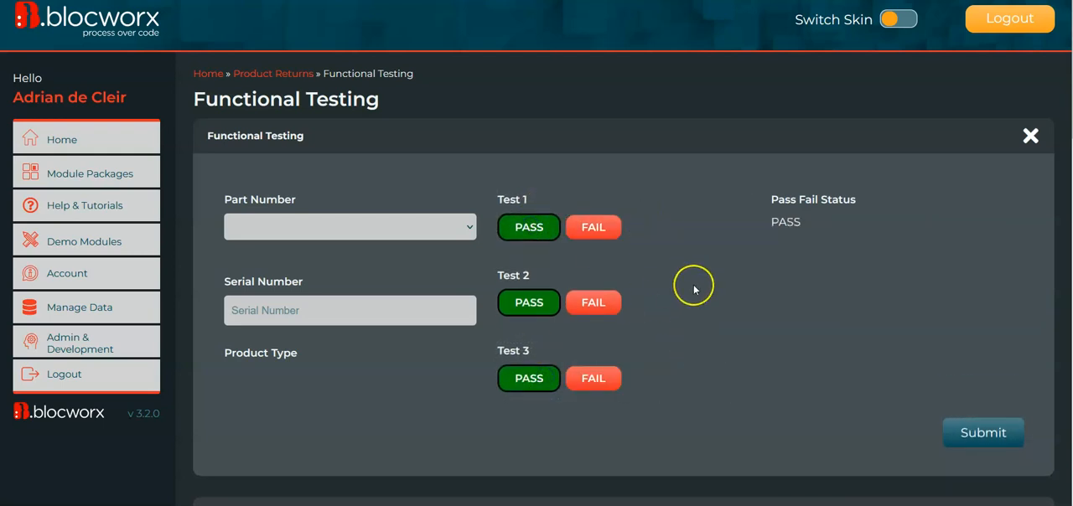
Return the Functional Testing bloc to edit mode, accepting the live data warning.
scroll(696, 338, down, 15)
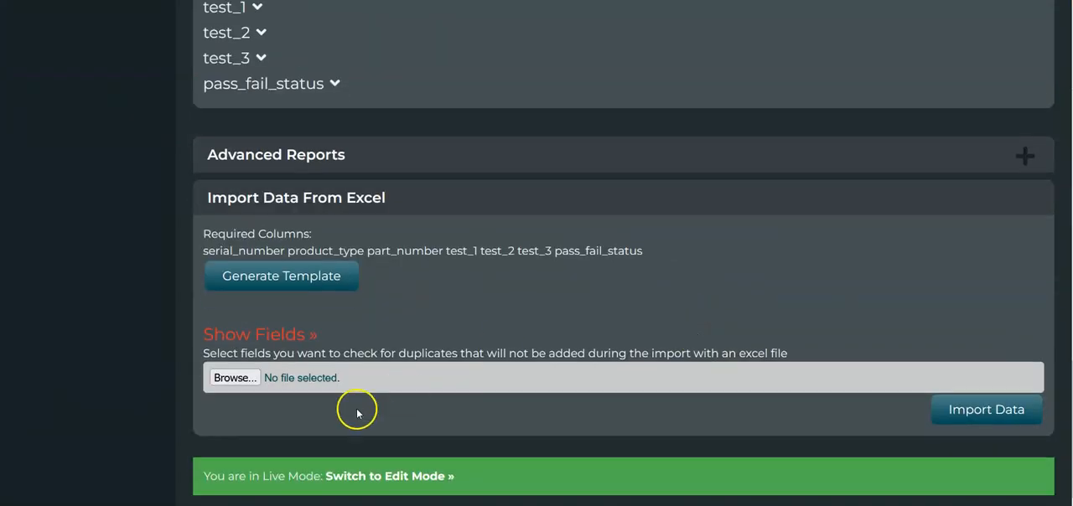
click(414, 478)
click(294, 280)
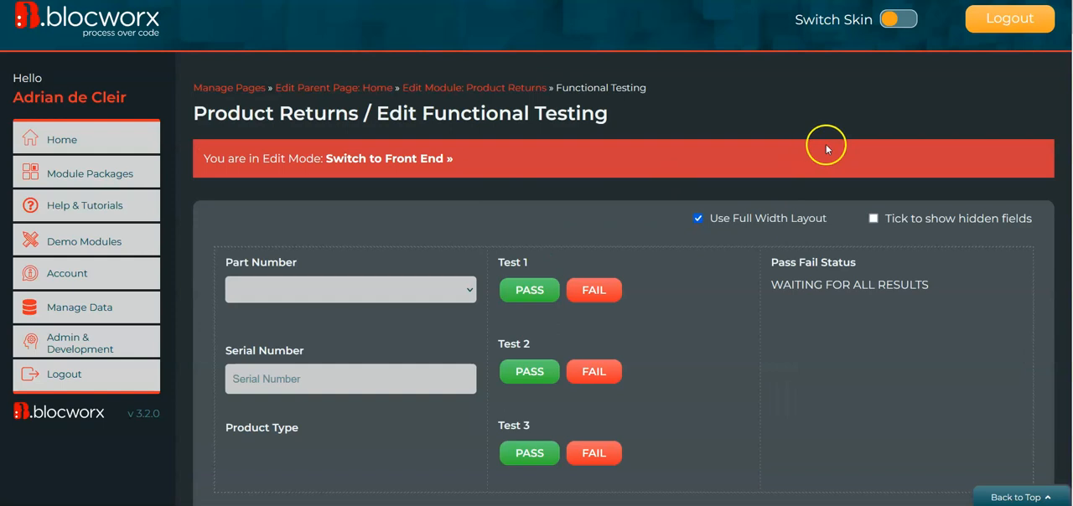
Open the Pass Fail Status field's parameters and look through the available options, including conditional visibility and field actions.
scroll(825, 144, down, 2)
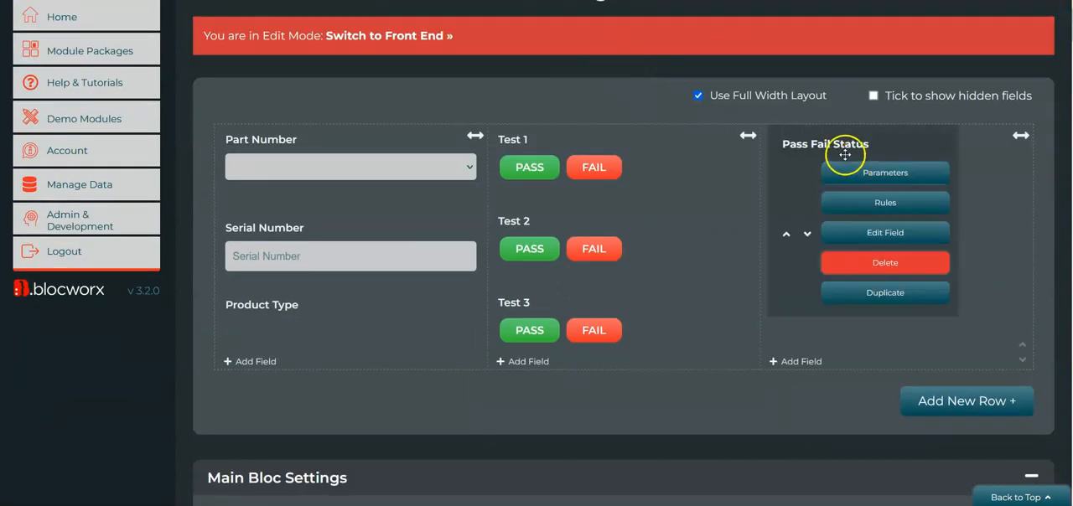
mouse_move(809, 168)
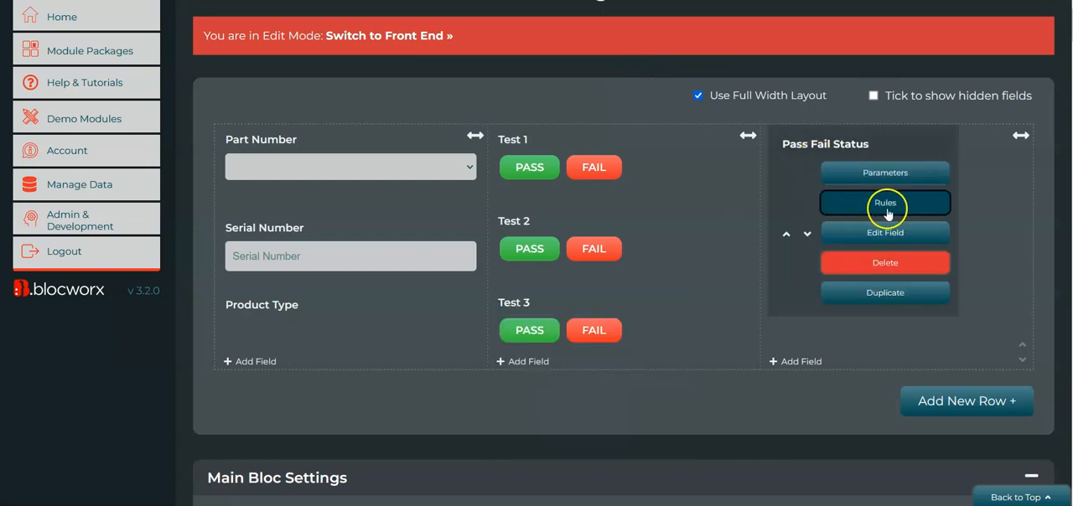
click(883, 183)
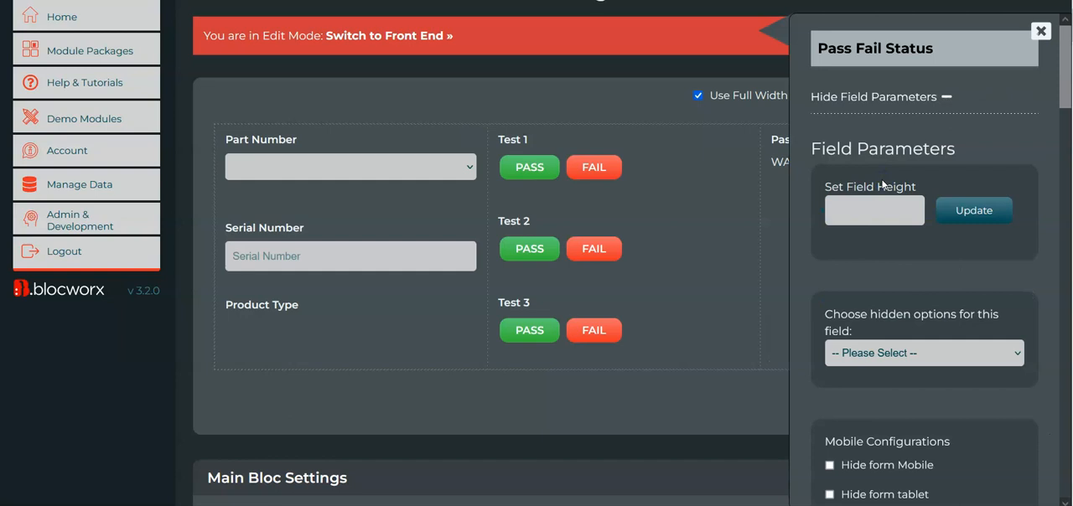
scroll(933, 298, down, 5)
scroll(935, 309, down, 12)
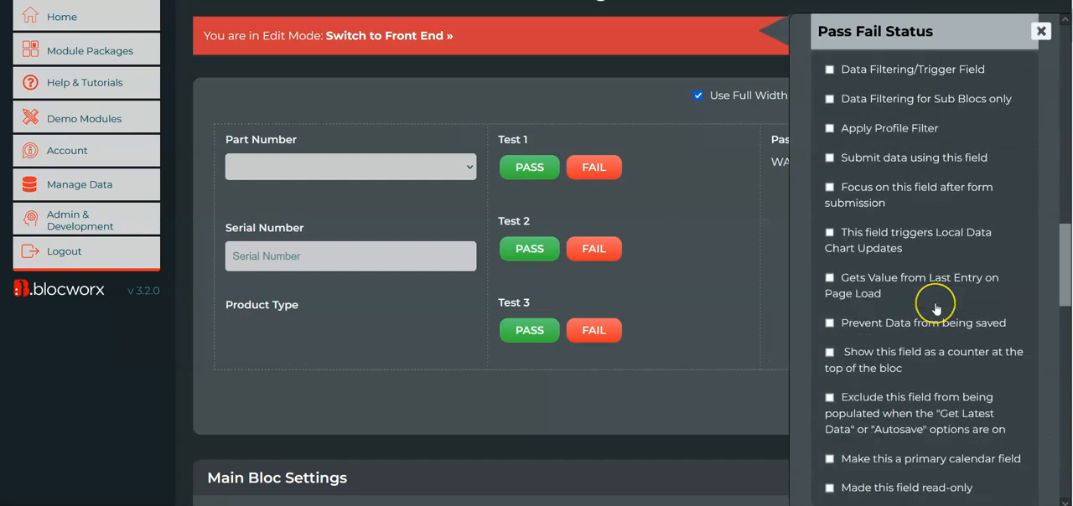
scroll(936, 309, down, 10)
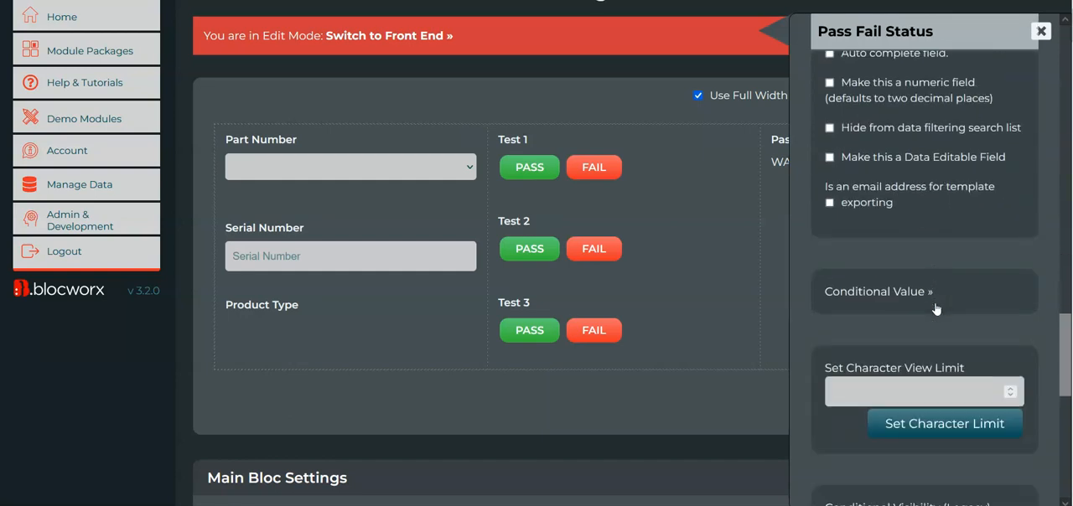
scroll(945, 267, up, 2)
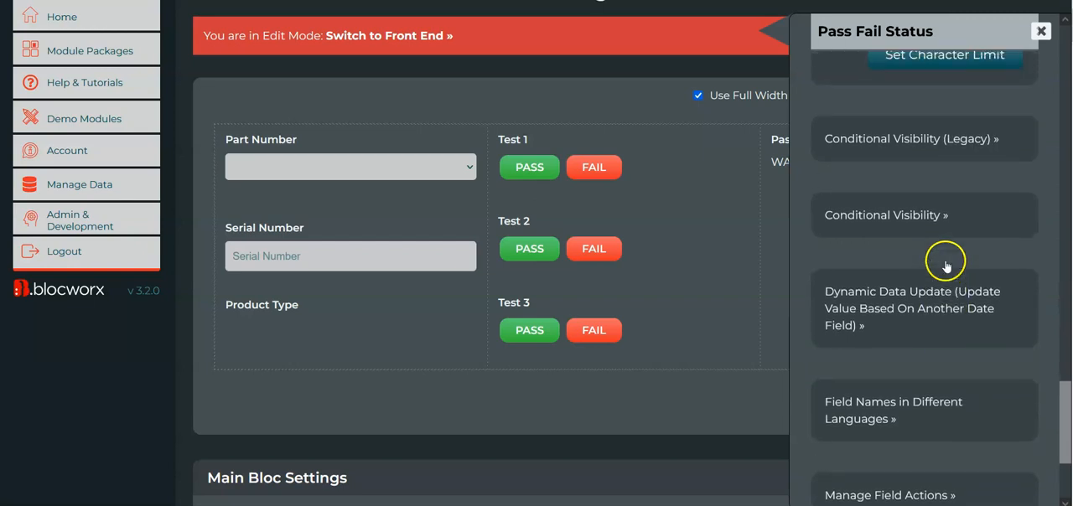
scroll(936, 258, down, 2)
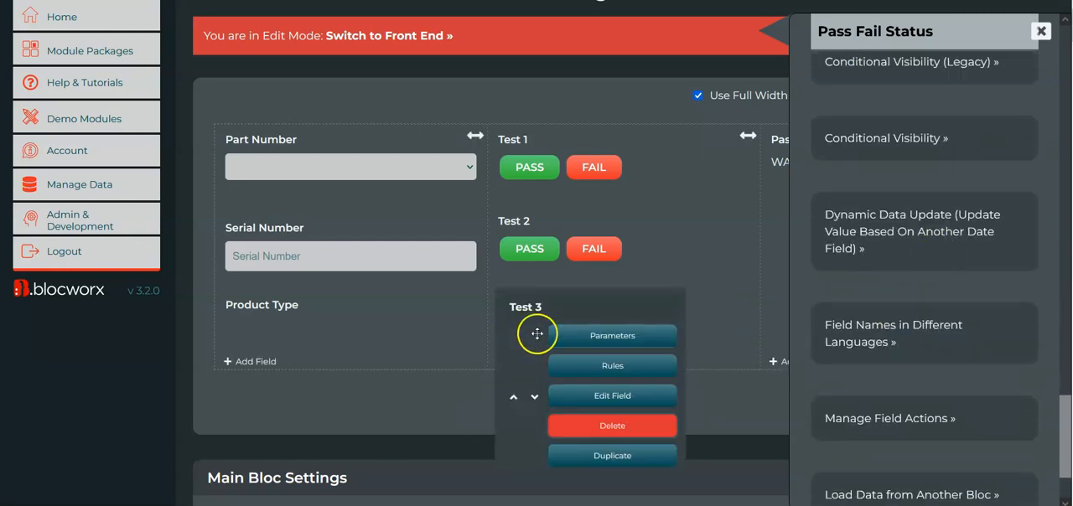
scroll(967, 338, down, 1)
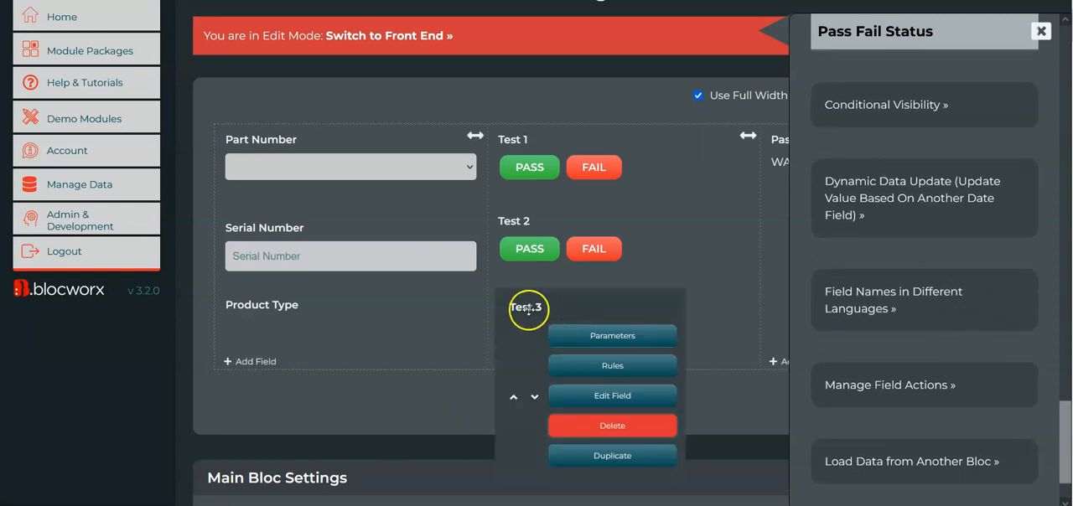
scroll(880, 279, up, 1)
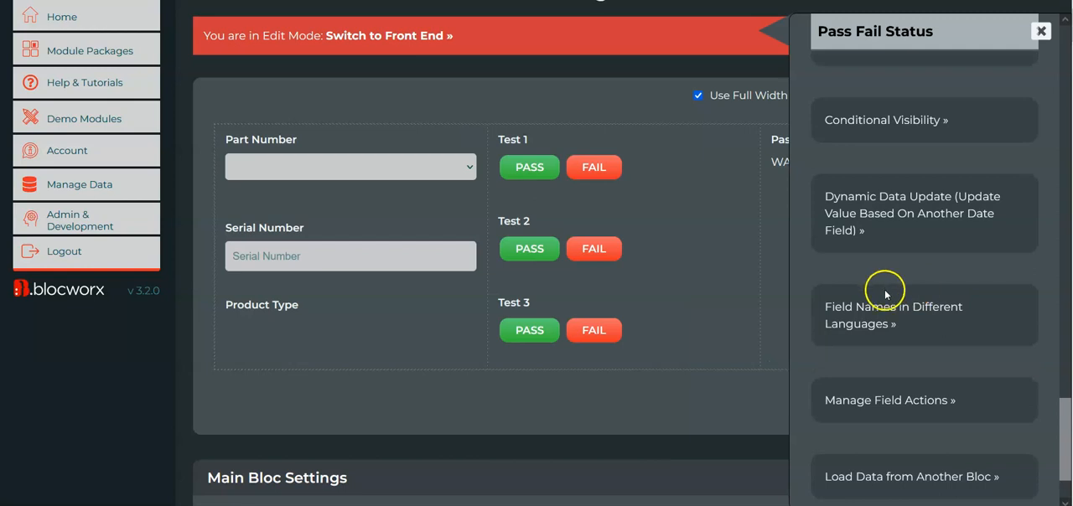
scroll(886, 295, up, 1)
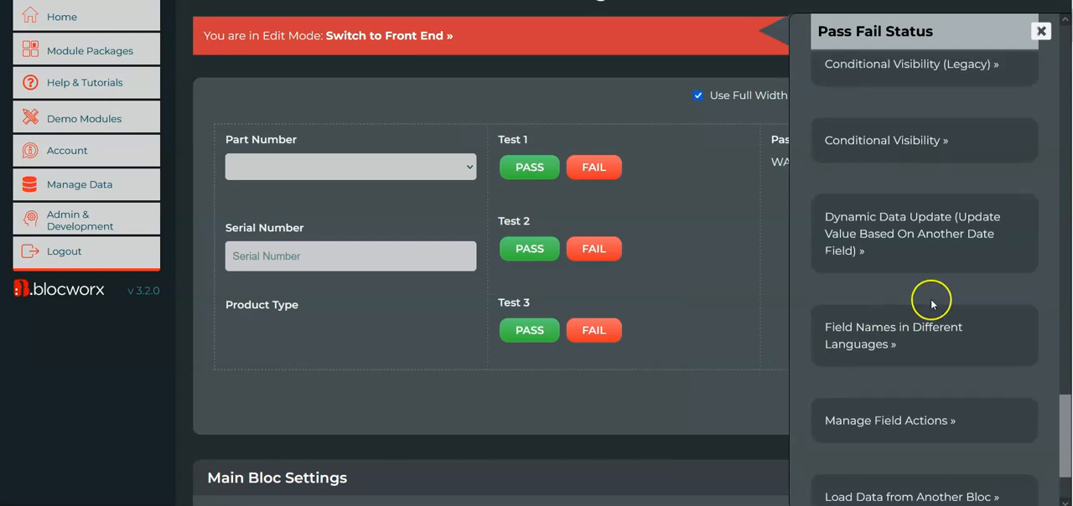
scroll(932, 304, down, 1)
Expand the conditional value settings of Pass Fail Status and review the resulting and default values.
scroll(911, 274, up, 5)
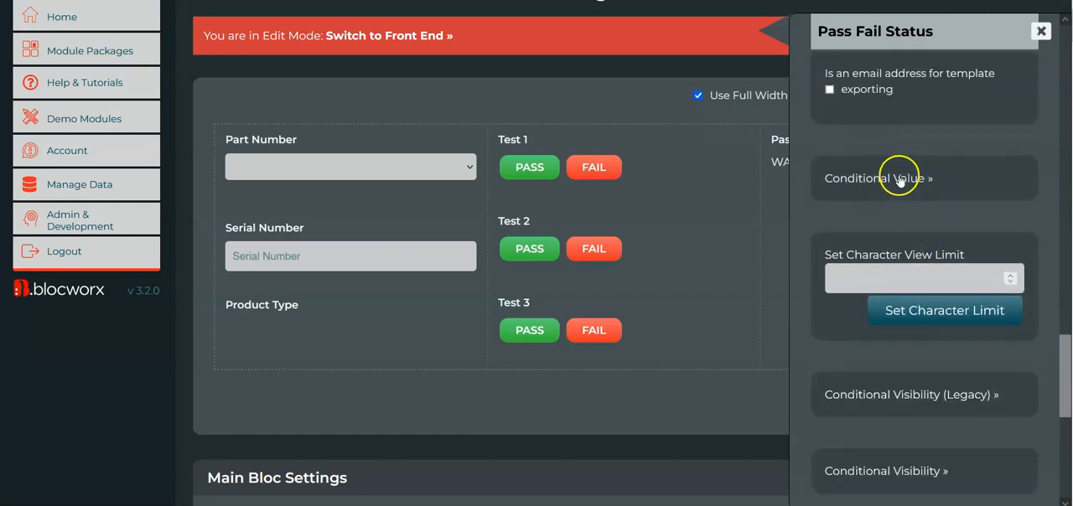
click(897, 178)
click(743, 403)
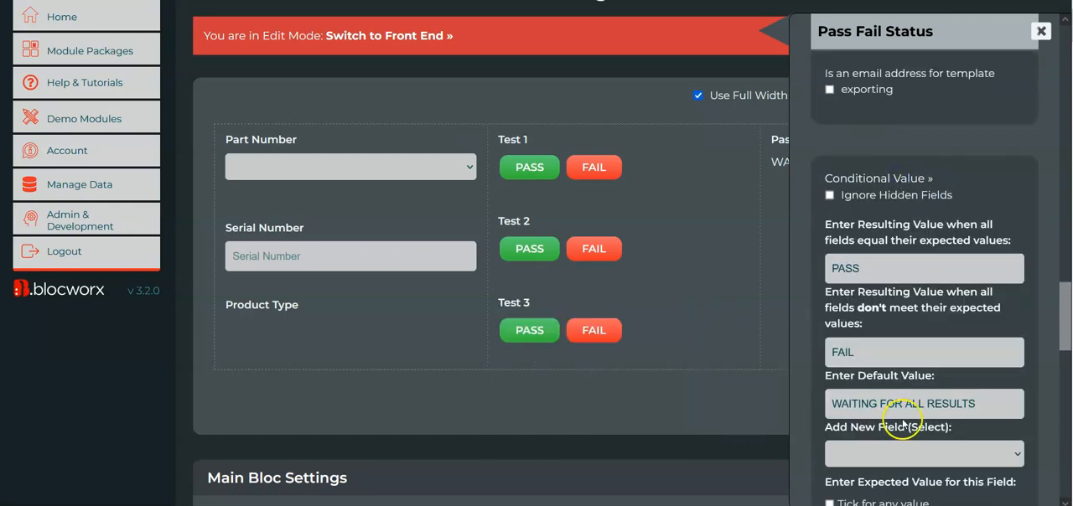
Change the Test 3 field from a multi button field into a mixed-case text field named Temperature.
scroll(898, 423, down, 4)
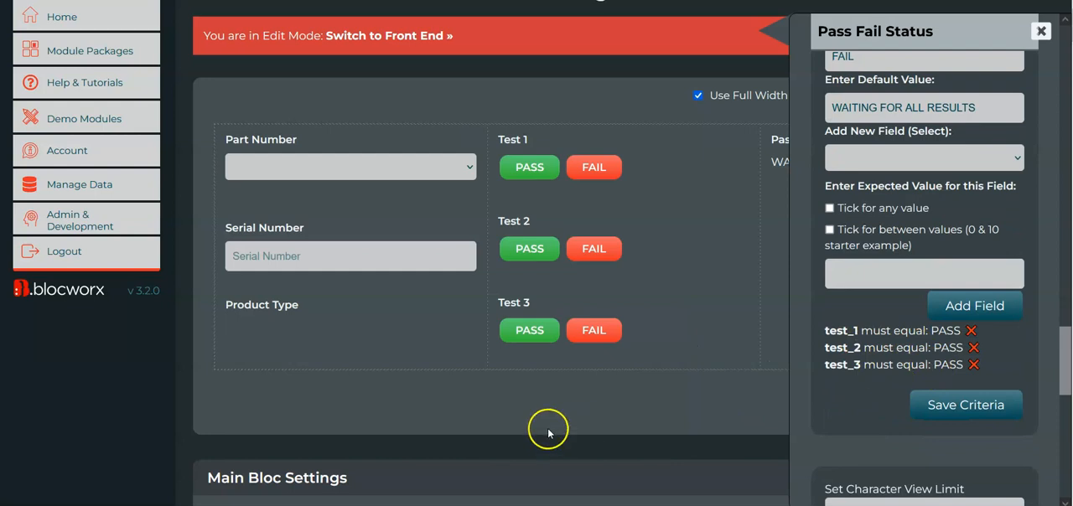
scroll(932, 350, up, 1)
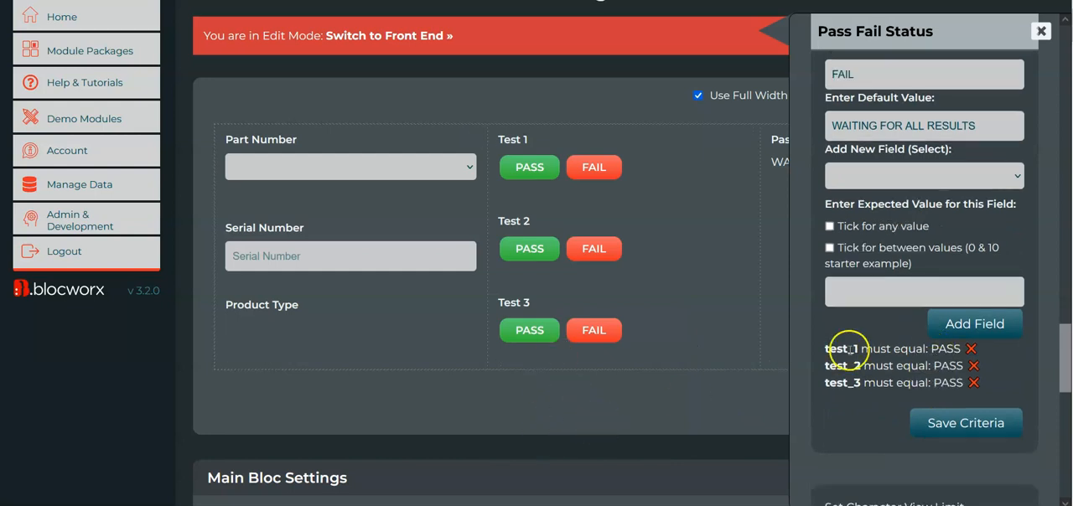
click(586, 339)
click(635, 395)
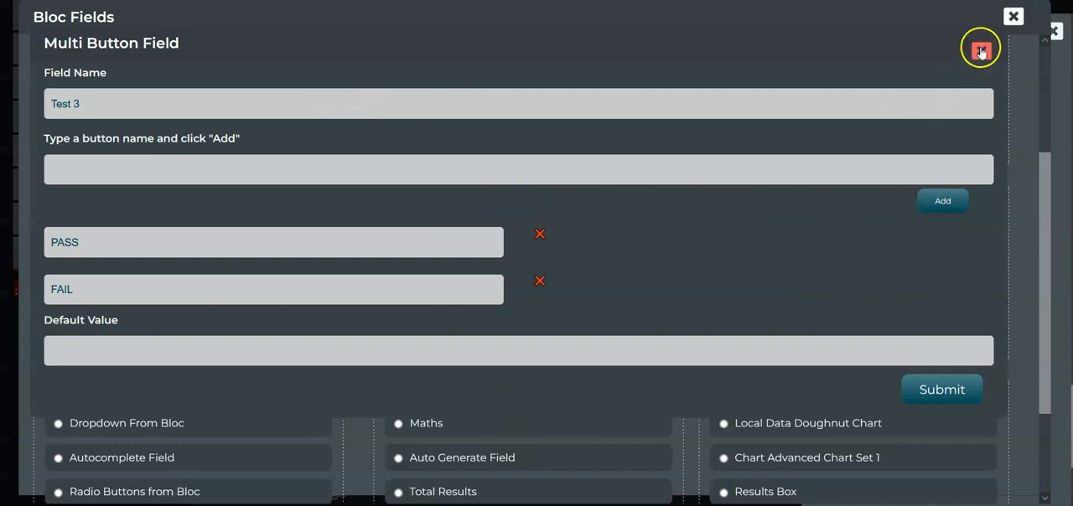
click(980, 49)
scroll(294, 132, up, 3)
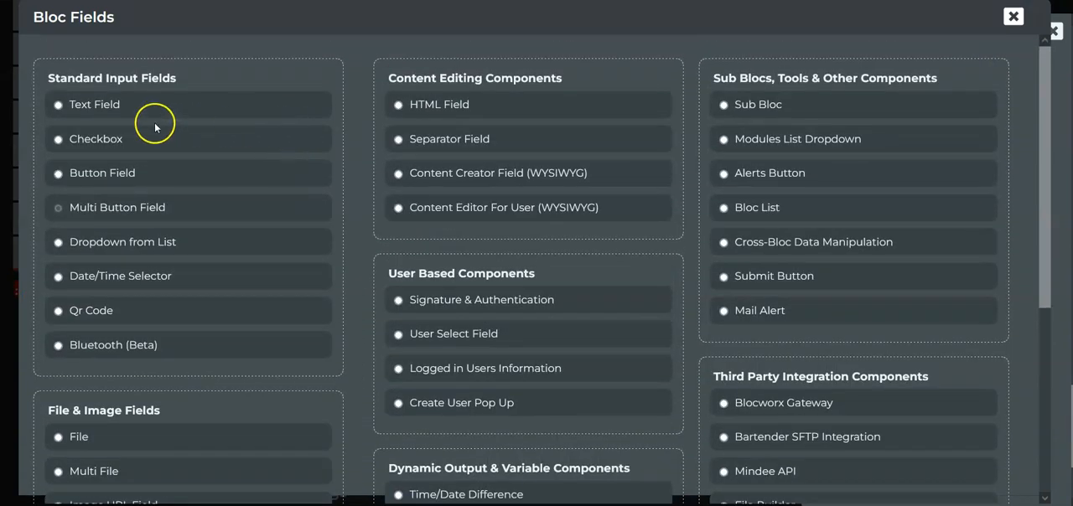
click(90, 104)
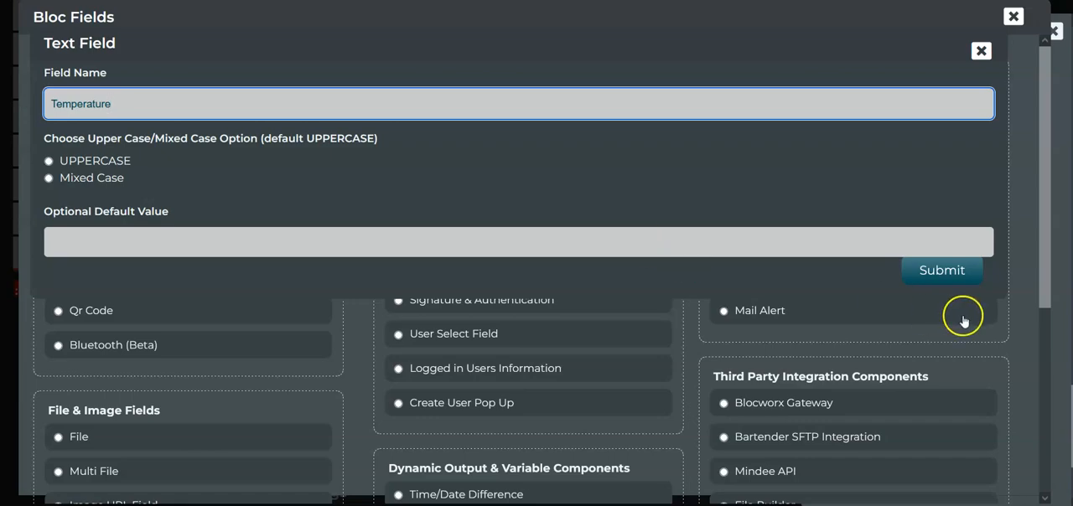
click(961, 274)
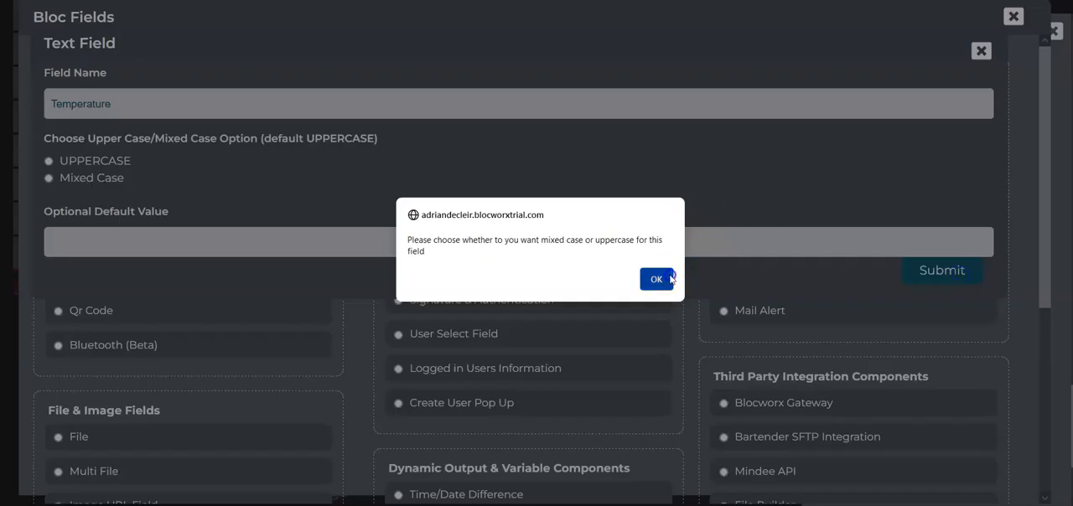
click(656, 279)
click(49, 178)
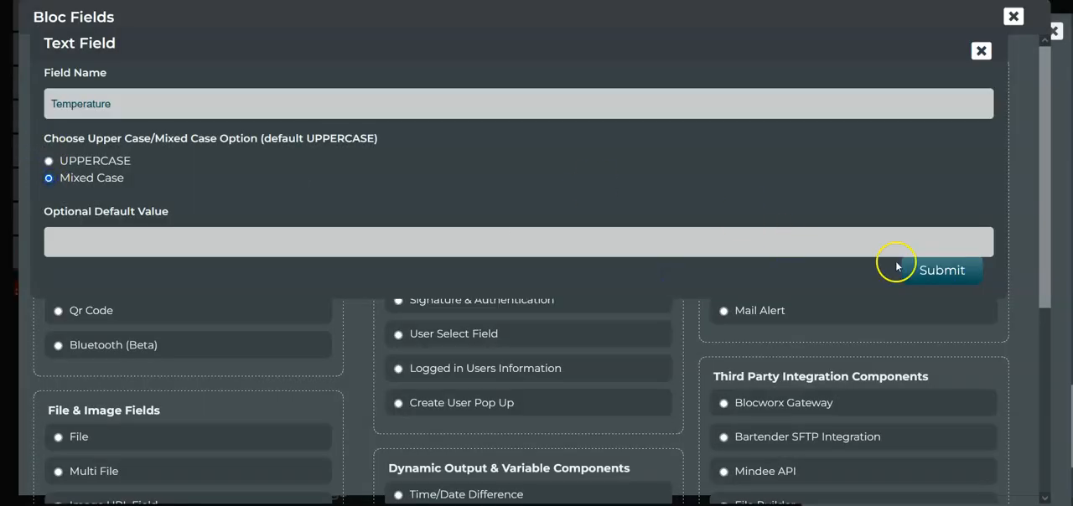
click(942, 271)
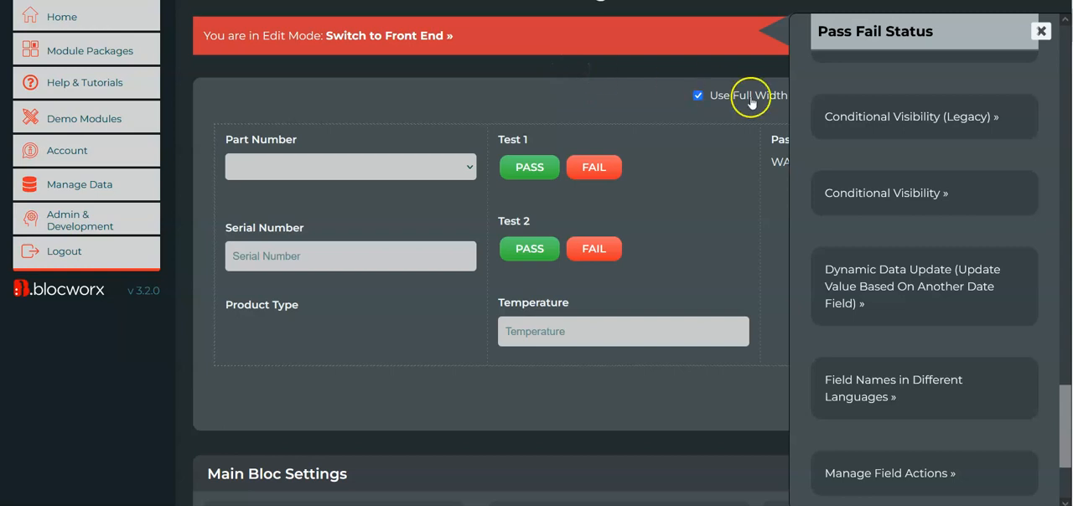
Reopen the Pass Fail Status parameters and remove the test_3 criterion from its conditional value.
click(1042, 31)
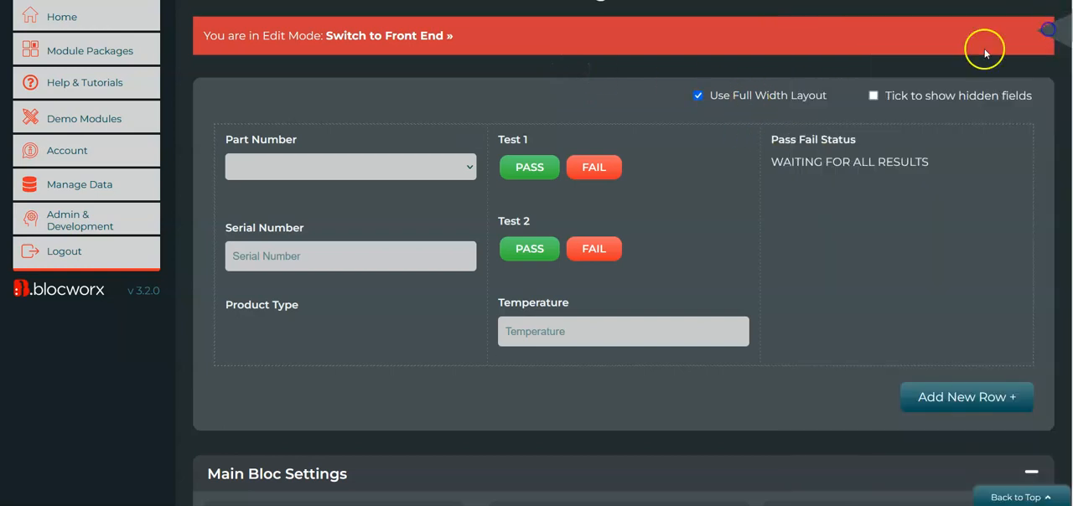
mouse_move(881, 173)
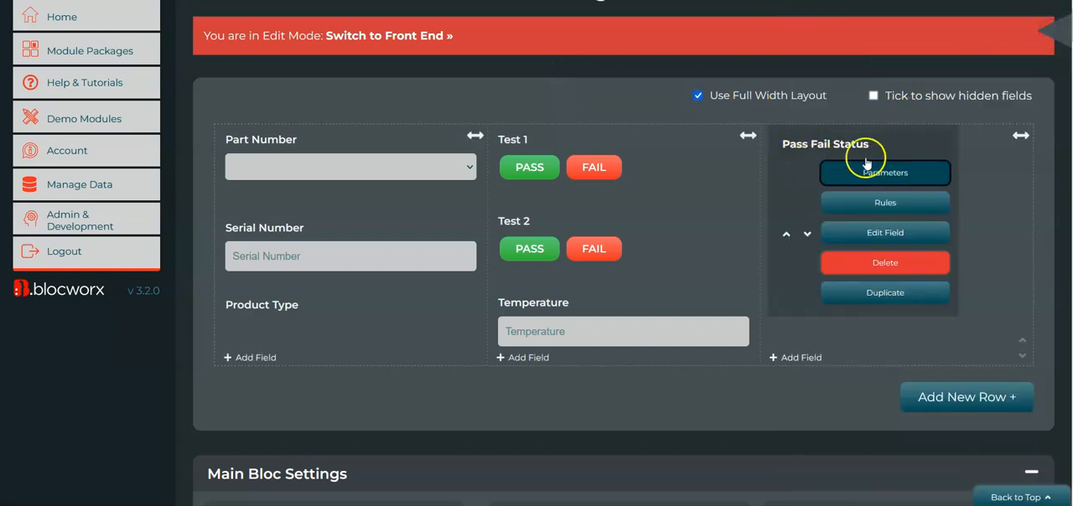
click(855, 172)
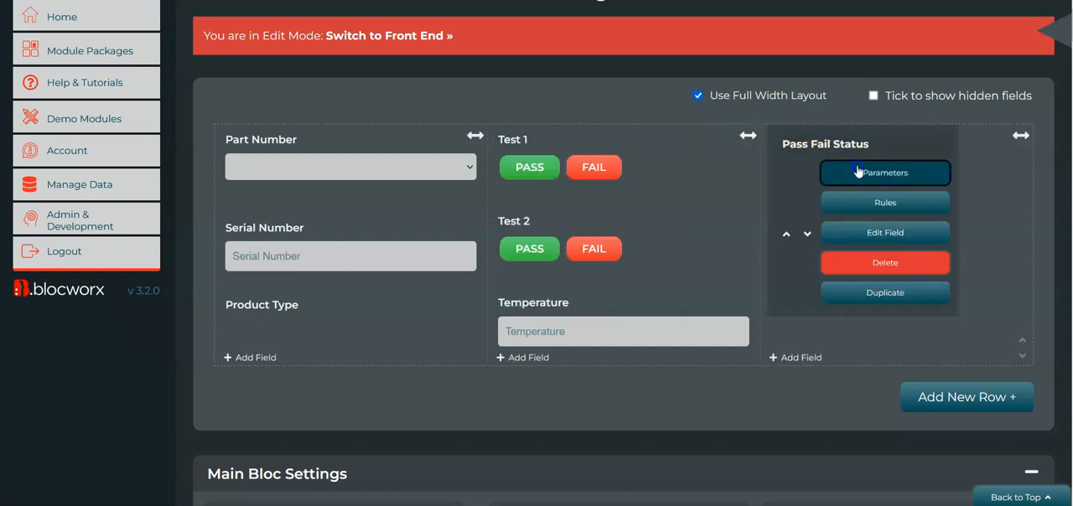
scroll(970, 263, down, 10)
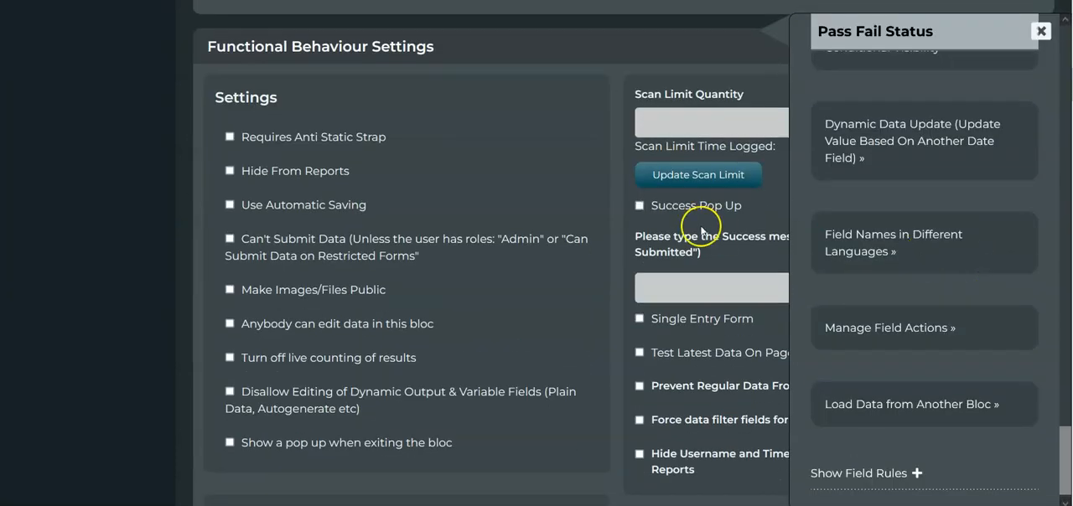
scroll(702, 227, up, 10)
scroll(1021, 242, down, 1)
scroll(1023, 244, up, 10)
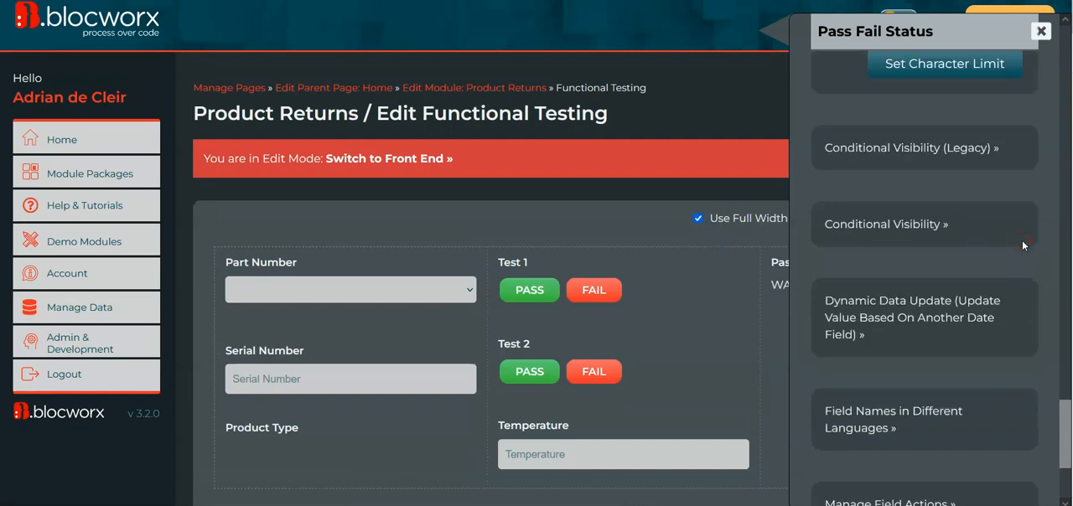
scroll(1022, 240, down, 3)
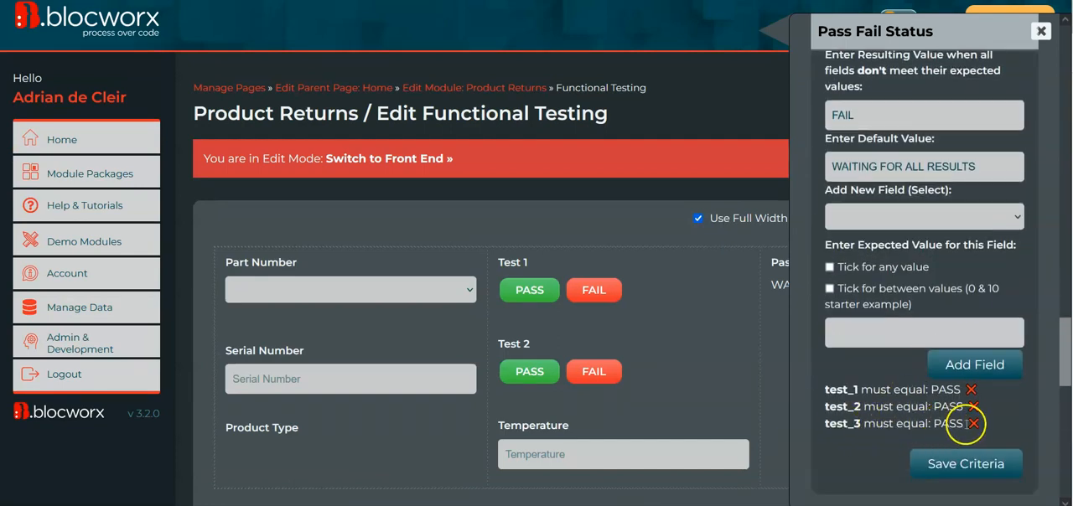
click(973, 424)
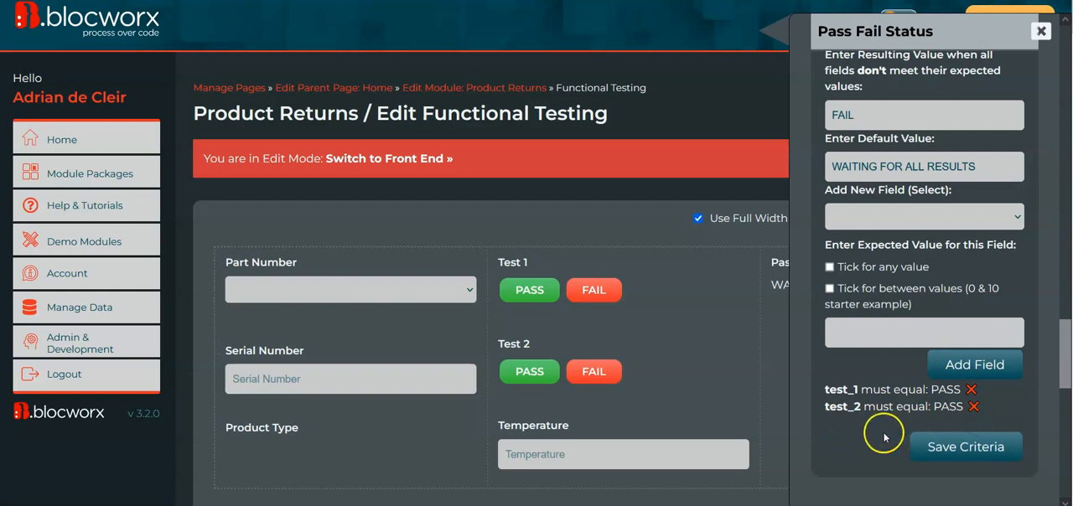
Add Temperature to the conditional value with the expected value between:40,70 and save the criteria.
click(885, 216)
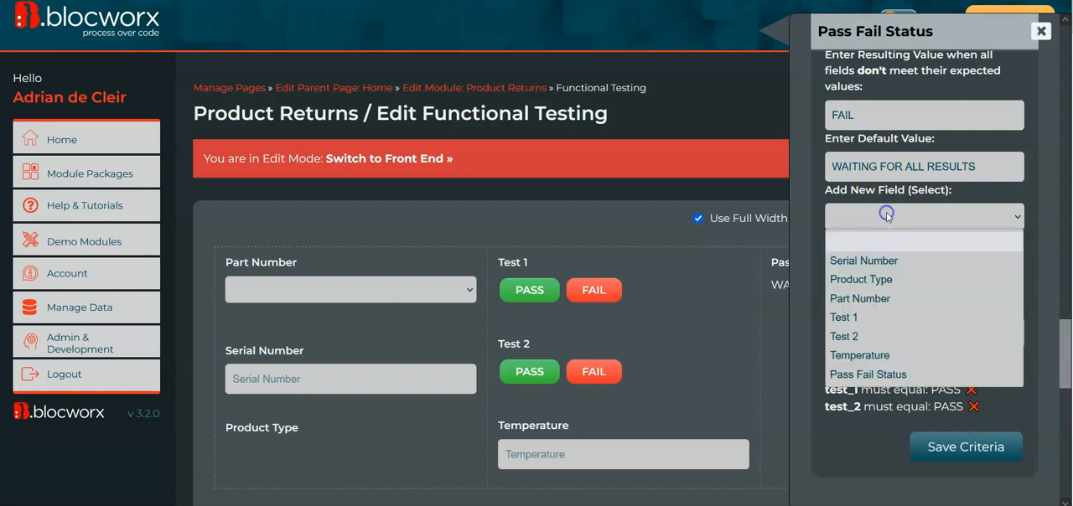
click(884, 347)
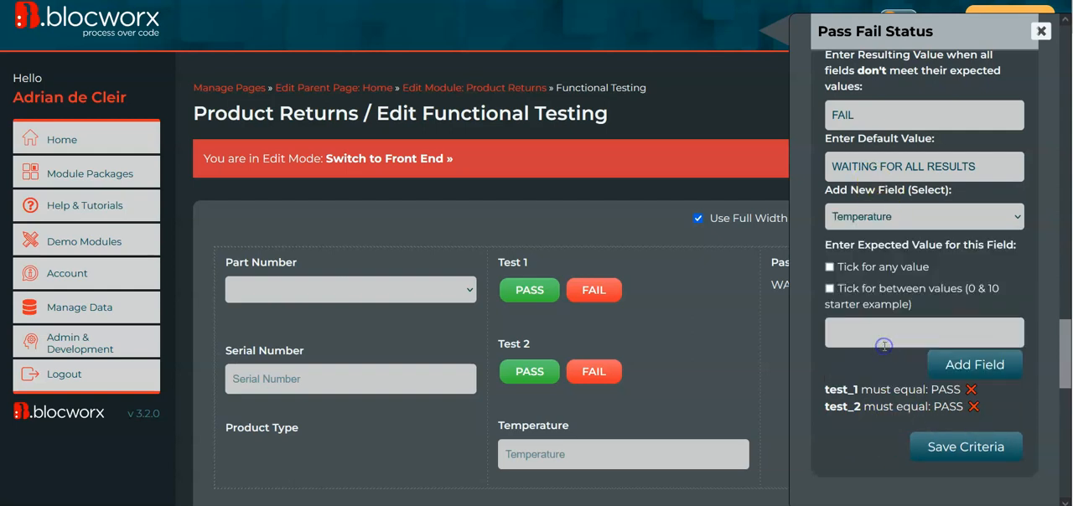
click(902, 294)
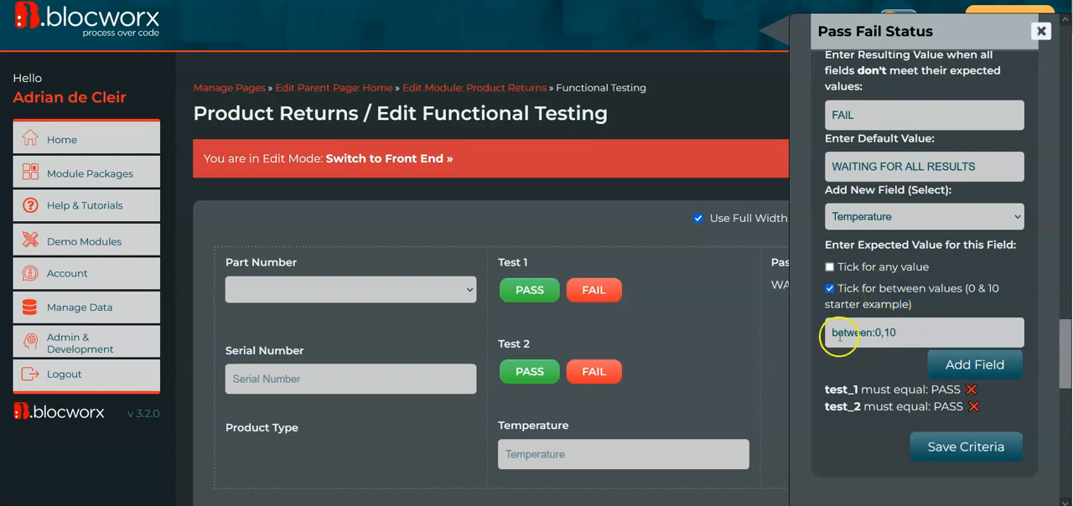
click(879, 332)
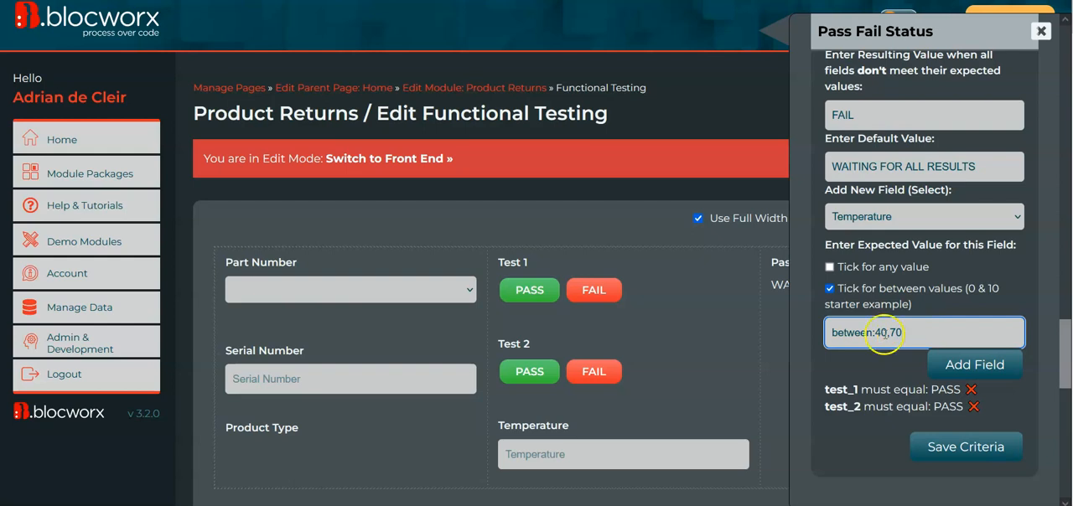
drag(907, 334, 874, 333)
drag(872, 335, 891, 336)
click(977, 369)
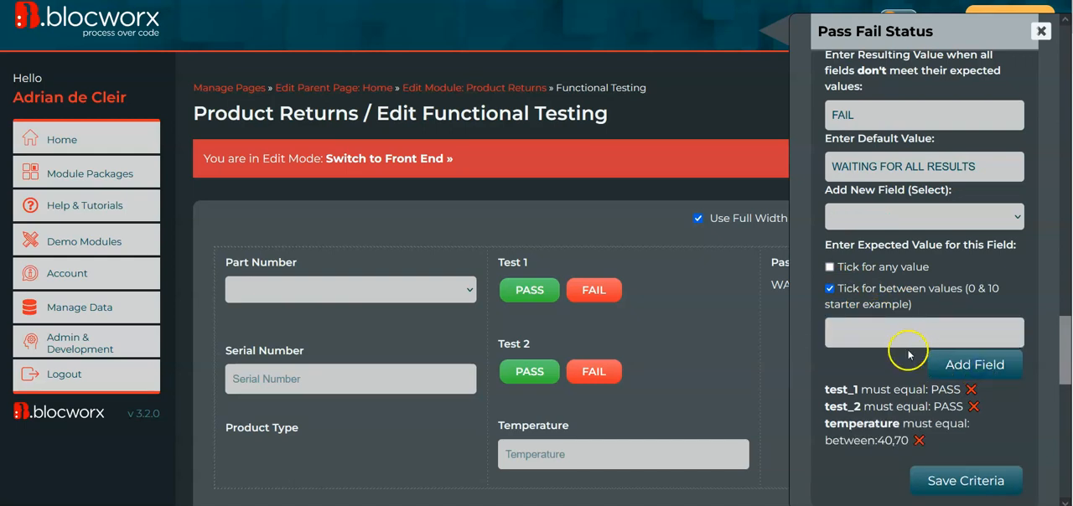
scroll(918, 352, down, 1)
click(956, 455)
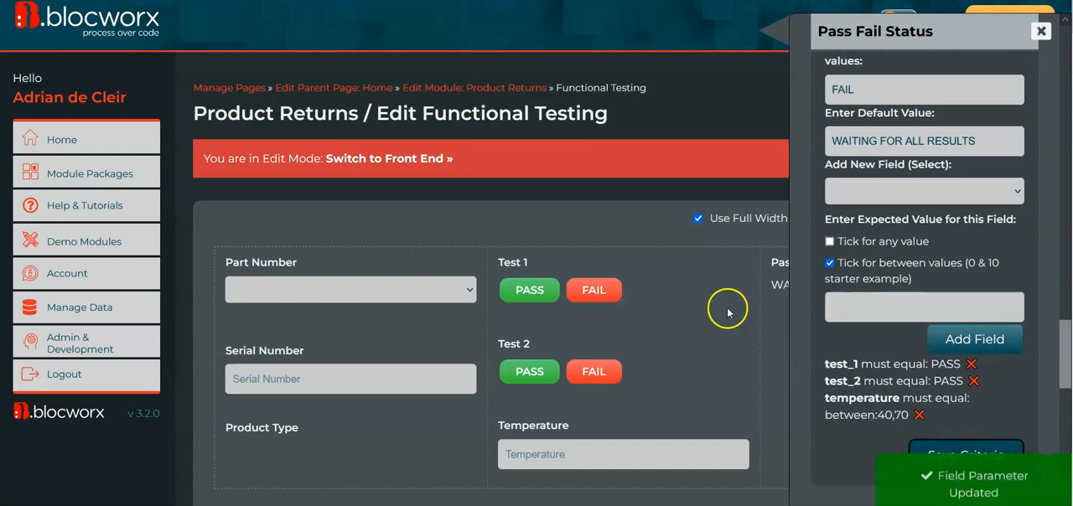
Switch the bloc to the front end, try Test 1 and Test 2 as FAIL, and change both to PASS.
click(405, 160)
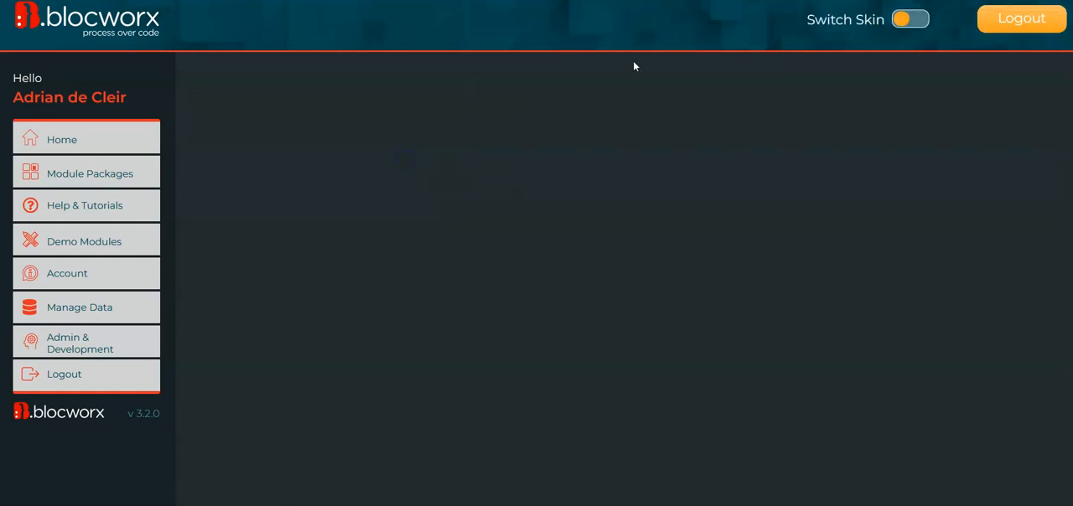
click(595, 236)
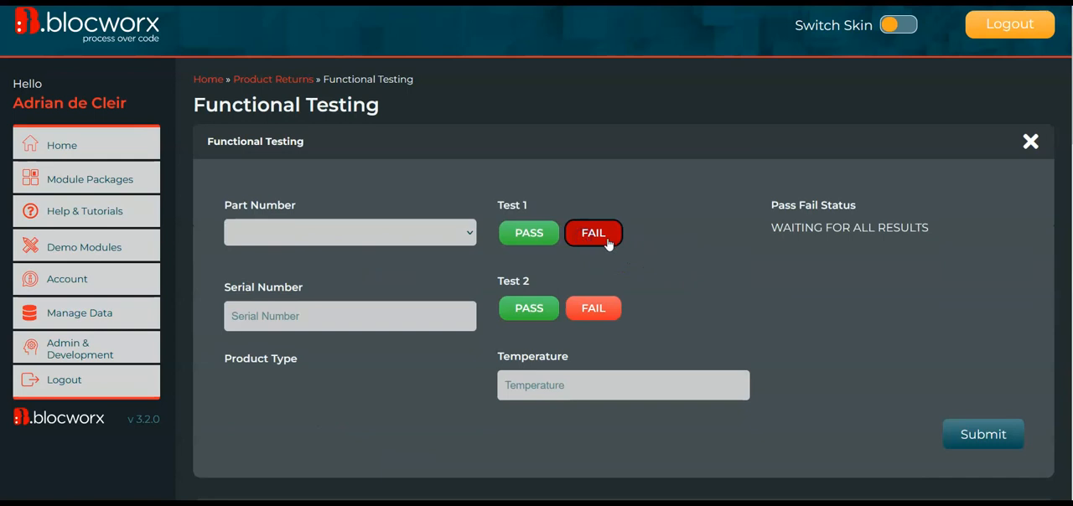
click(579, 310)
click(588, 388)
click(555, 233)
click(539, 307)
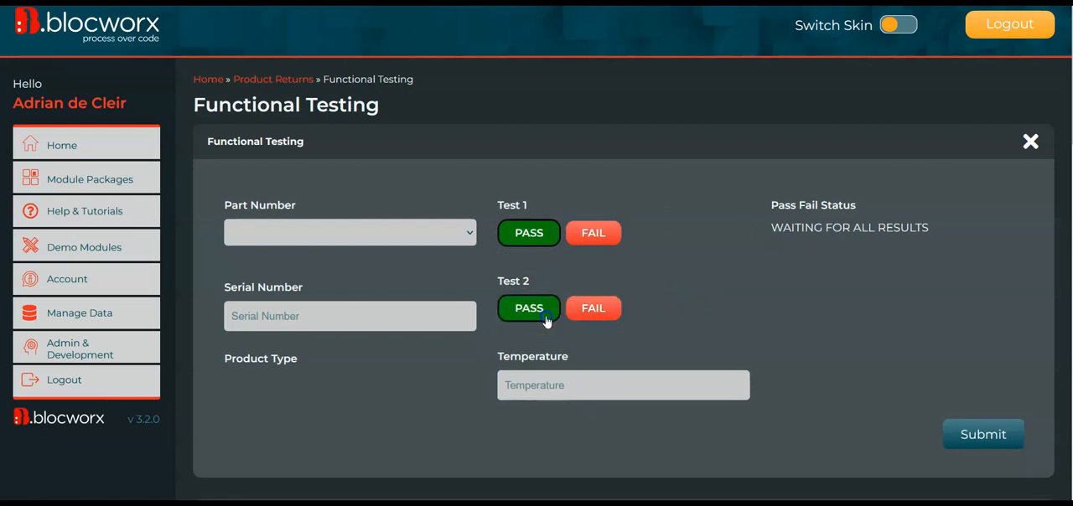
Try the lower temperature limit by entering 39, 30 and 40 in the Temperature field.
click(560, 384)
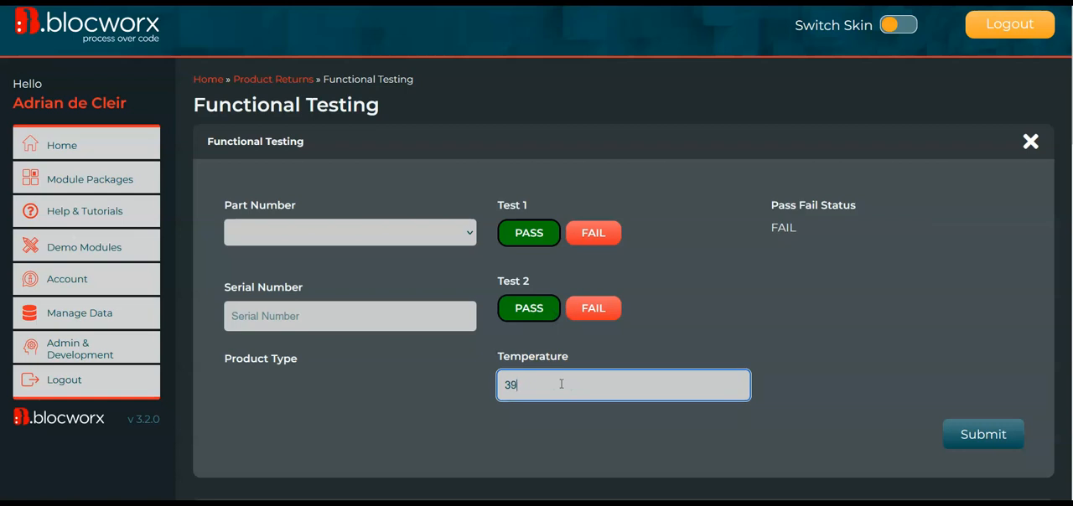
key(BackSpace)
key(BackSpace)
text(30)
key(BackSpace)
key(BackSpace)
text(4)
click(472, 386)
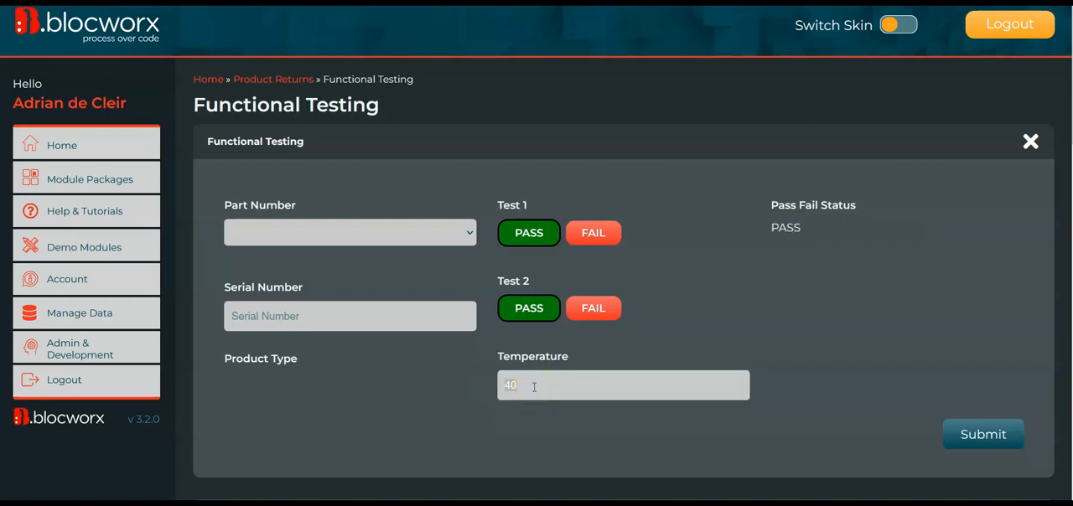
click(554, 384)
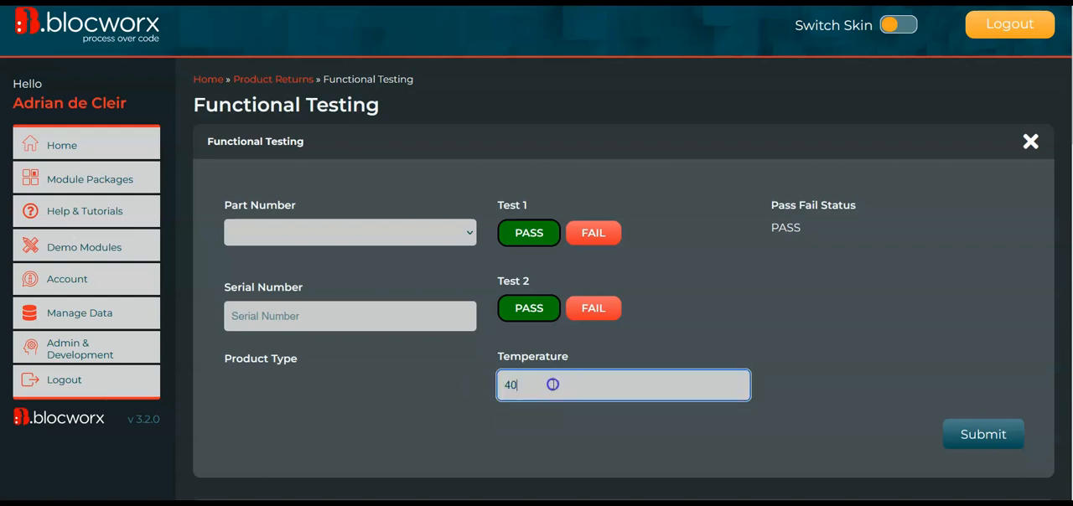
Try temperatures of 60, 69, 70 and 71 against the upper limit and check the Pass Fail Status.
click(451, 395)
key(BackSpace)
key(BackSpace)
text(60)
key(BackSpace)
text(9)
key(BackSpace)
key(BackSpace)
text(70)
key(BackSpace)
text(1)
click(531, 383)
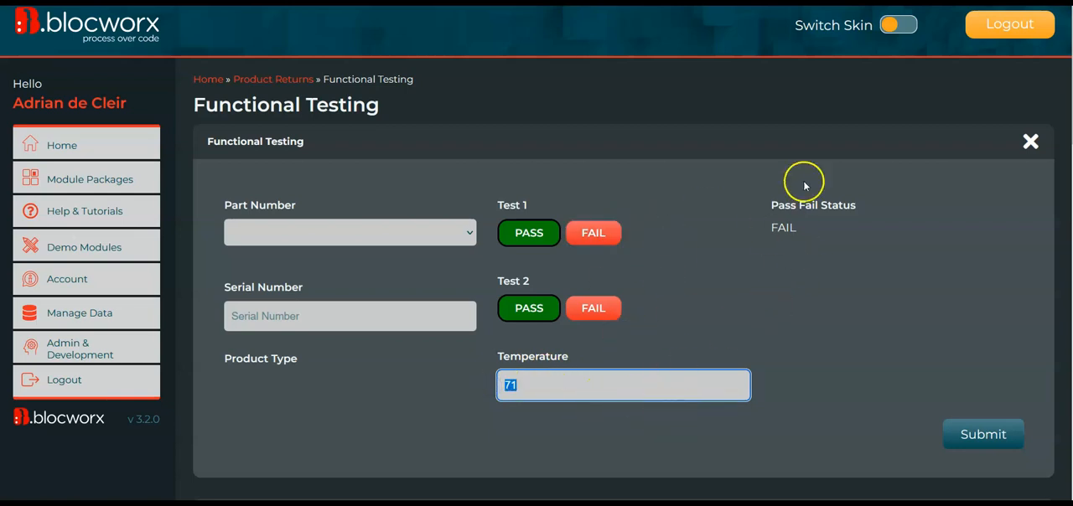
click(566, 226)
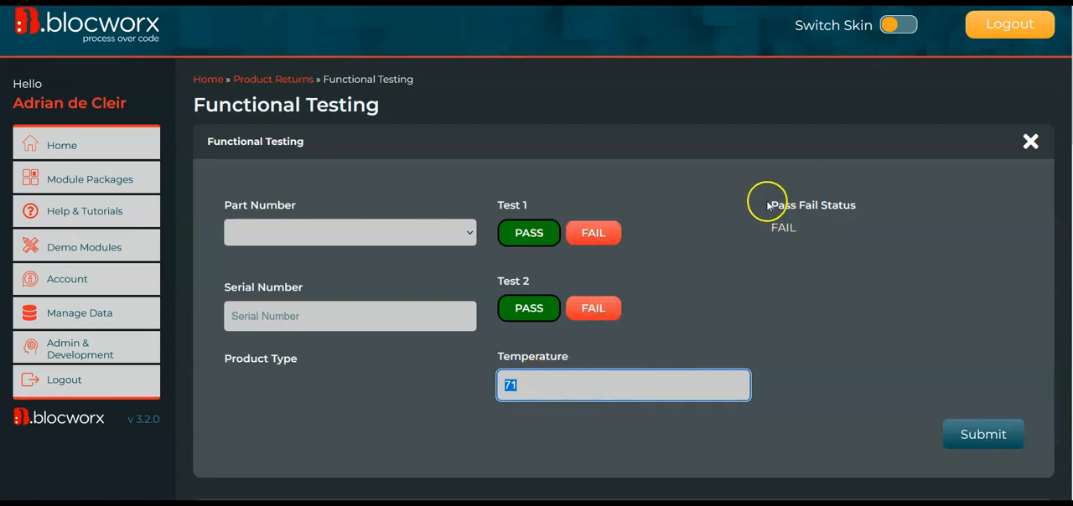
click(777, 230)
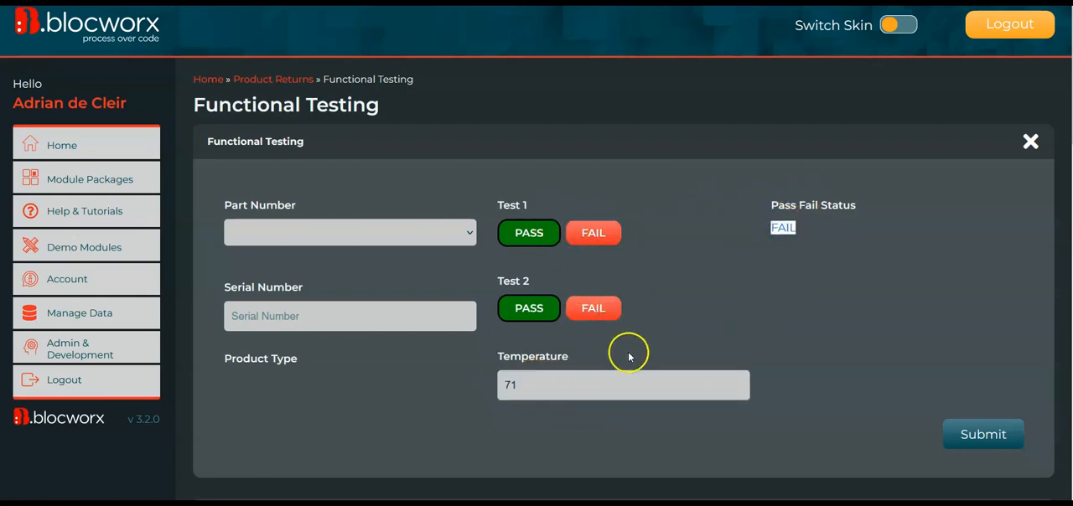
click(584, 397)
Return the Functional Testing bloc from live mode to edit mode.
scroll(585, 397, down, 10)
scroll(585, 398, down, 2)
click(449, 485)
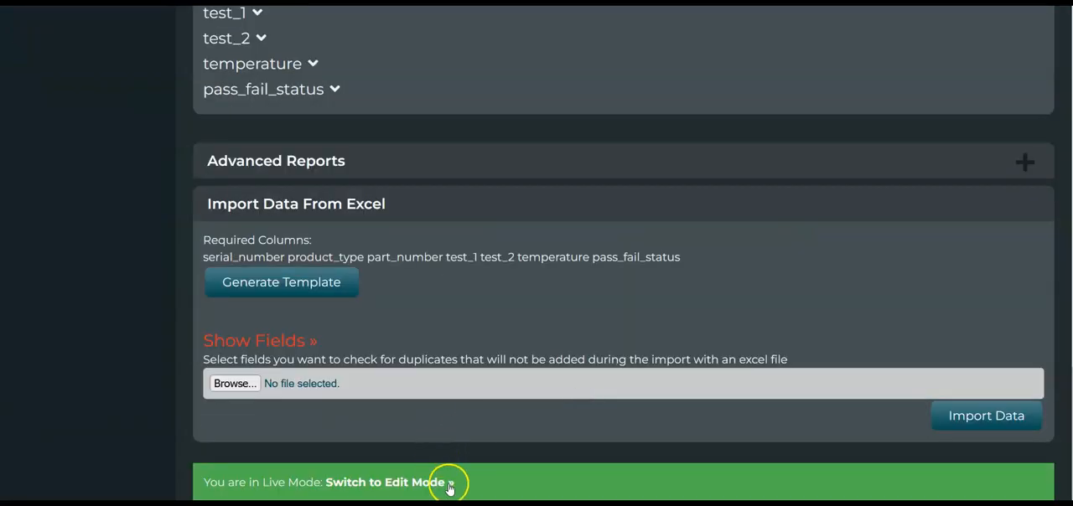
click(409, 480)
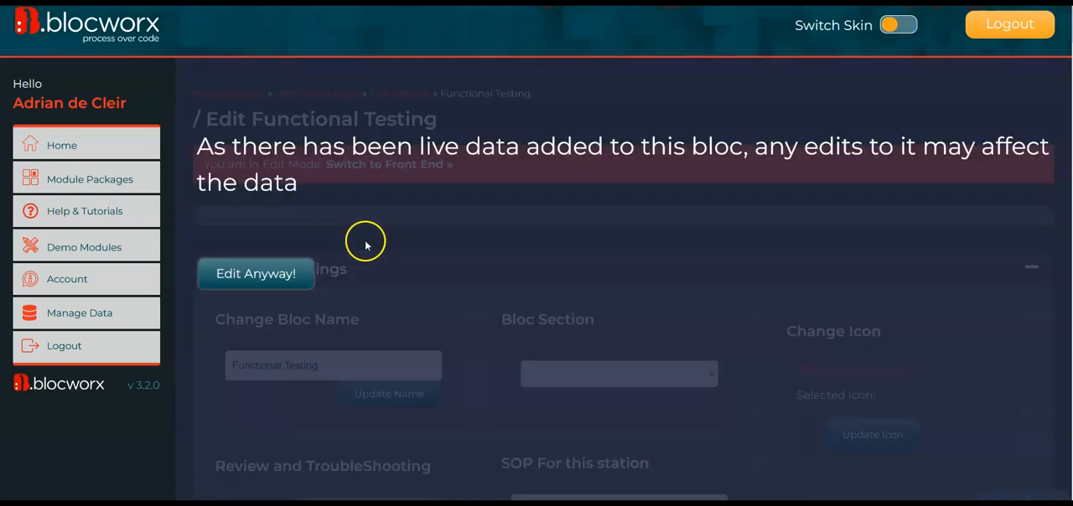
click(299, 271)
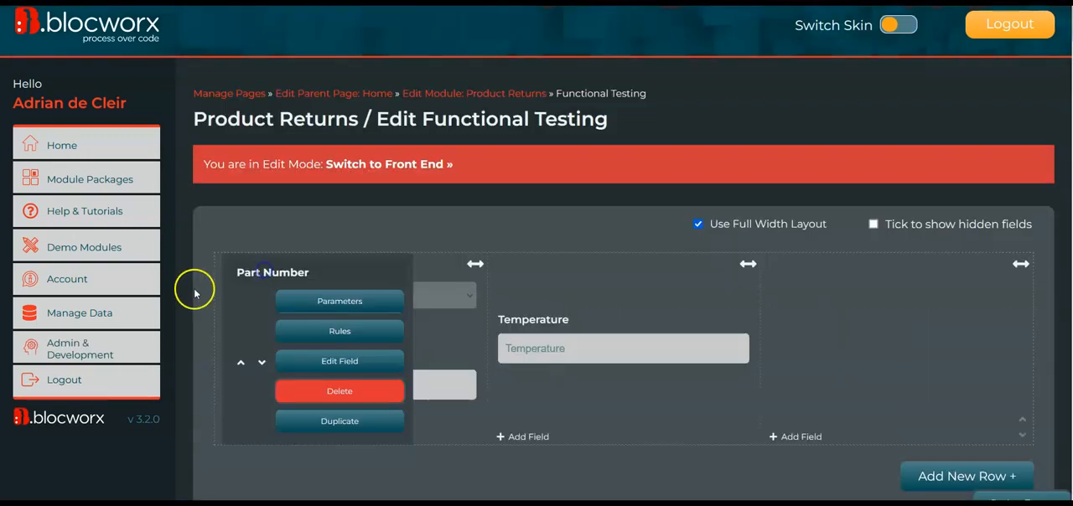
scroll(170, 386, down, 2)
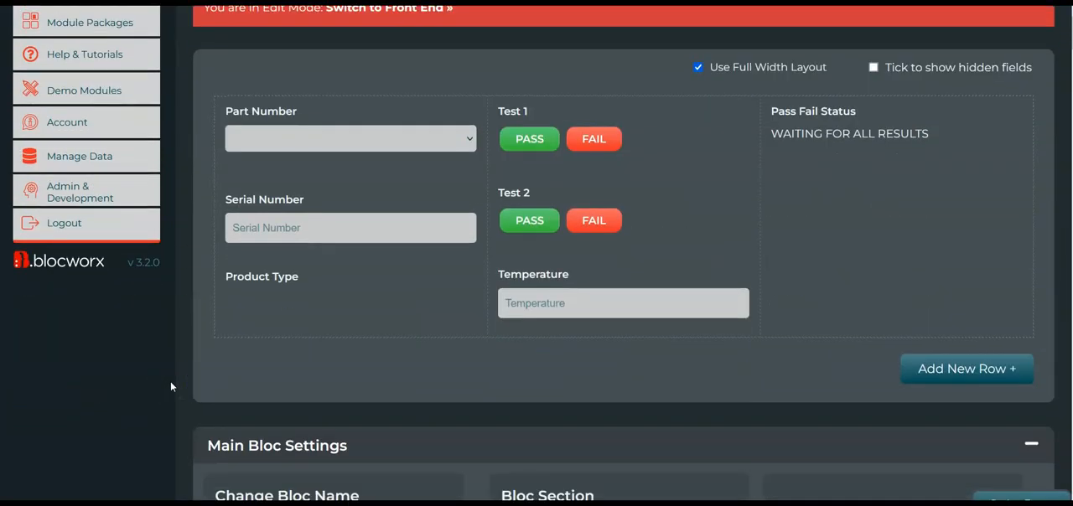
scroll(170, 382, up, 1)
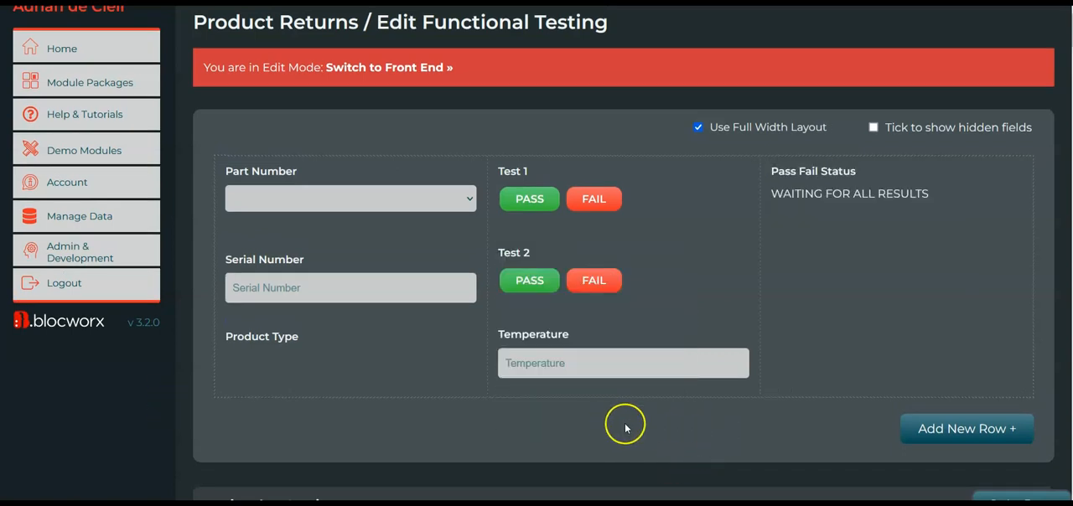
Add a text field named Final Test below the Temperature field.
click(556, 430)
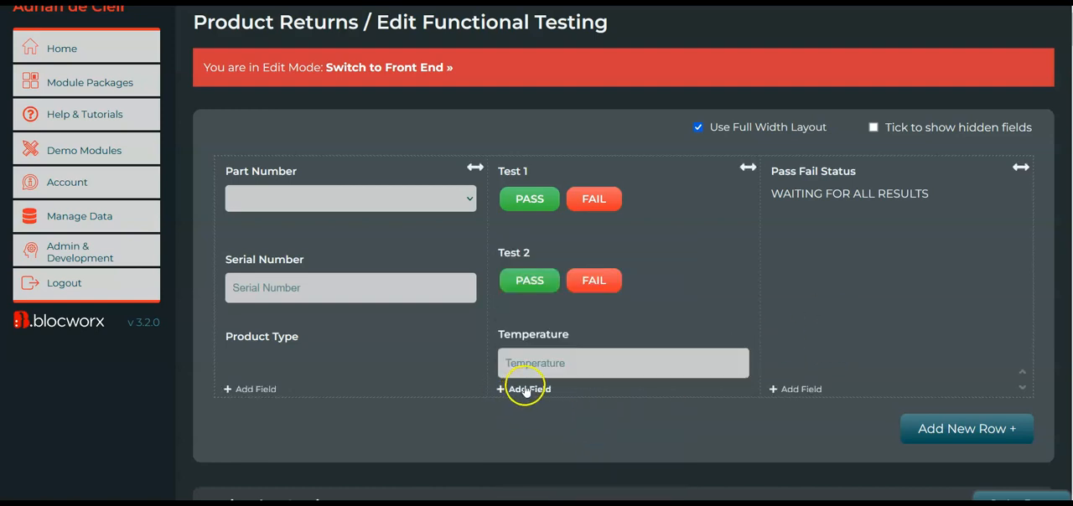
scroll(565, 395, down, 1)
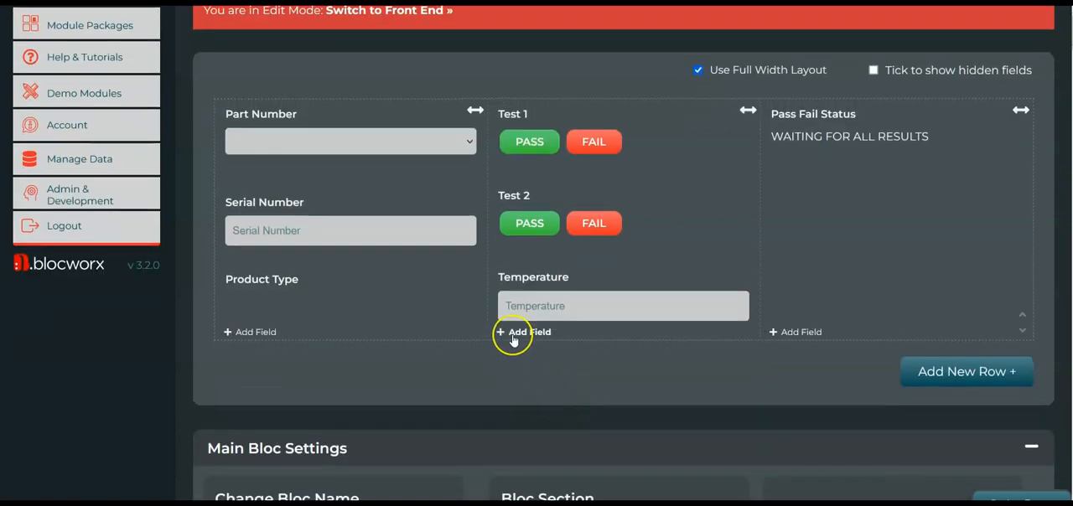
click(534, 338)
click(333, 97)
text(F)
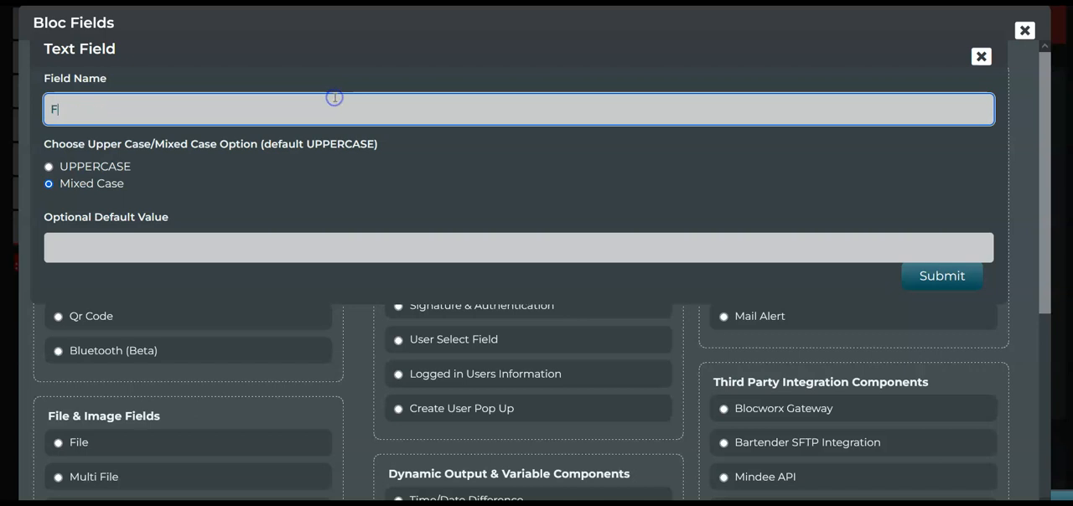
text(inal Test)
click(941, 276)
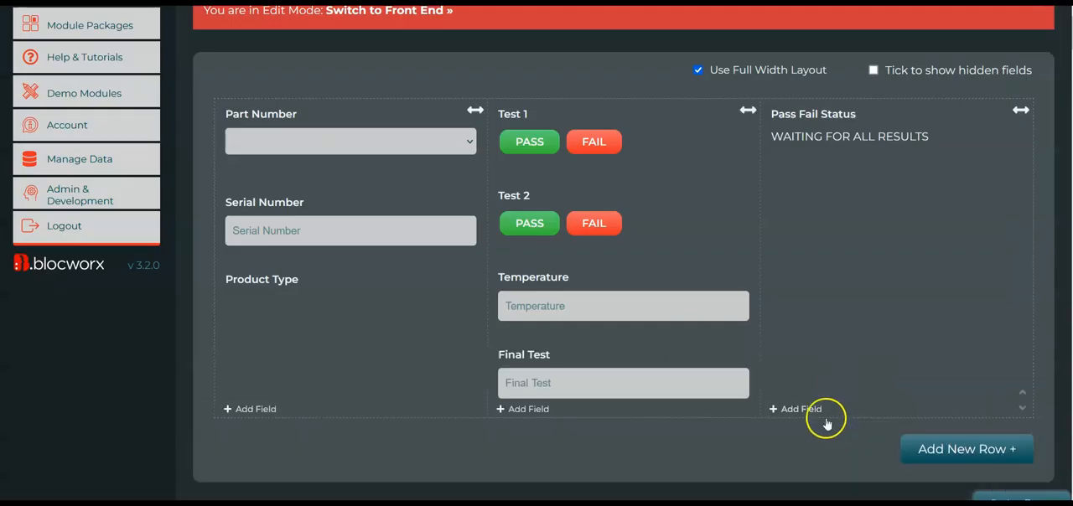
Open the Conditional Value settings in the Pass Fail Status field's parameters and review the existing criteria.
mouse_move(814, 125)
click(836, 144)
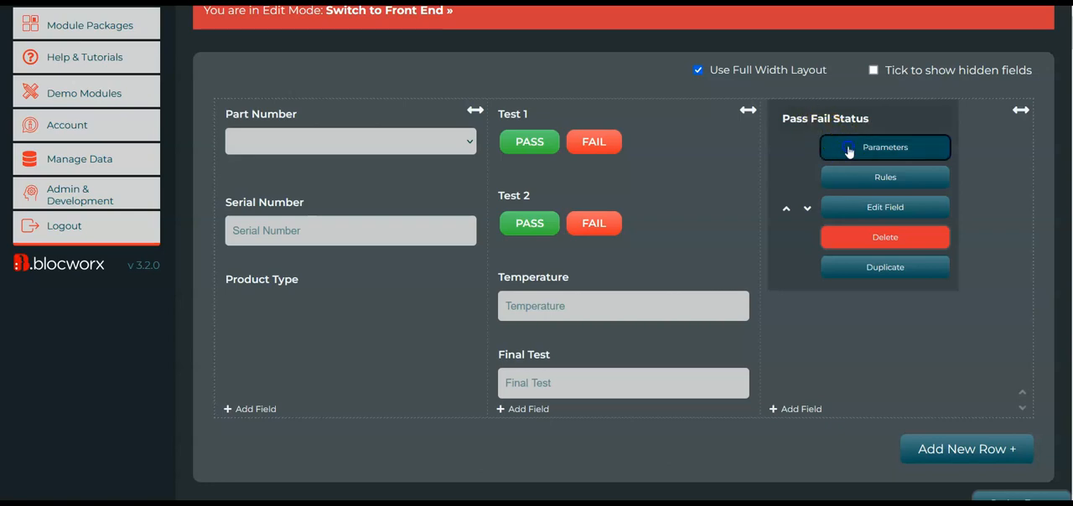
scroll(962, 343, down, 8)
scroll(961, 345, down, 4)
scroll(962, 346, up, 6)
scroll(963, 344, down, 8)
scroll(962, 345, down, 2)
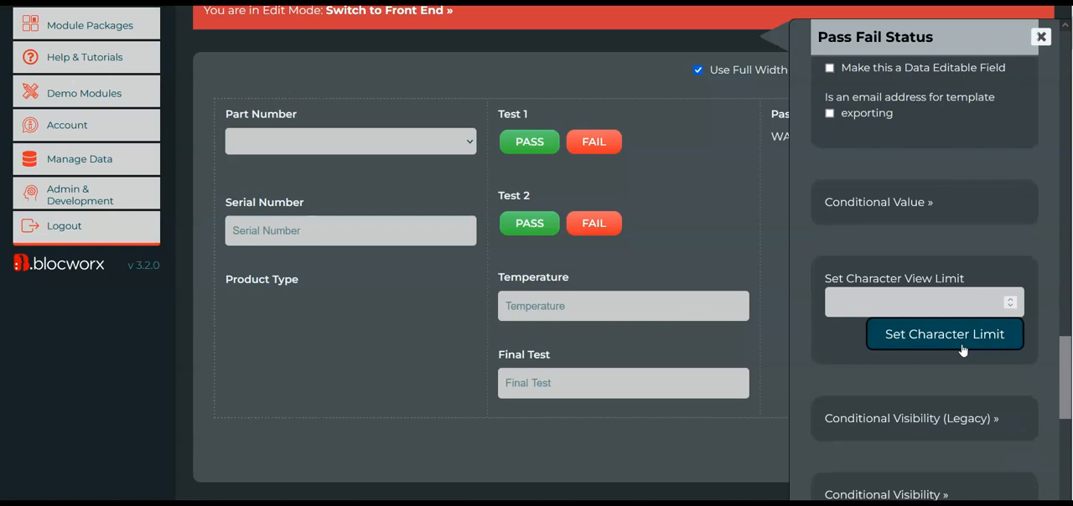
click(906, 198)
scroll(966, 236, down, 1)
scroll(965, 235, down, 3)
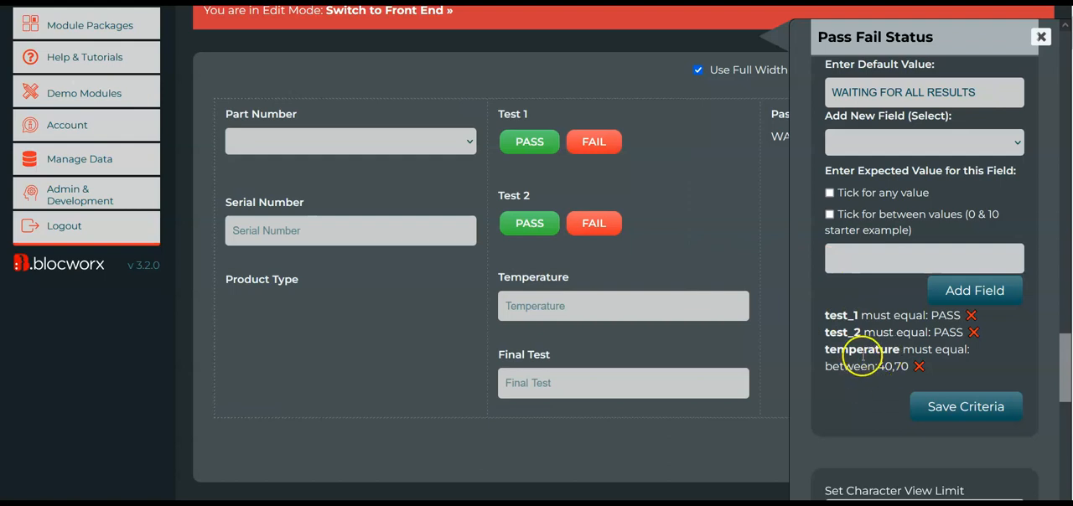
Add Final Test to the Pass Fail Status criteria, accepting any value with [blocworx-any-word].
scroll(872, 318, up, 1)
click(887, 182)
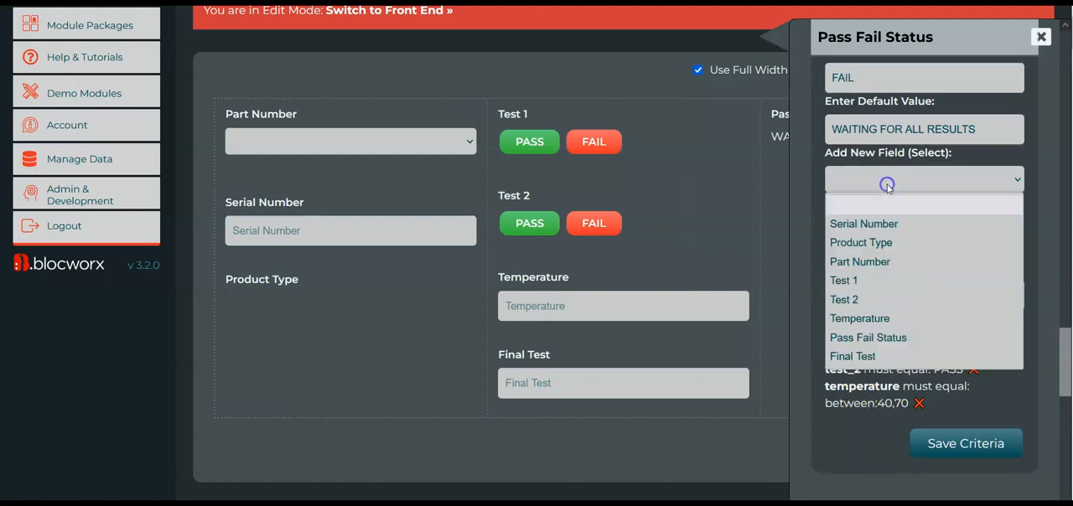
click(872, 357)
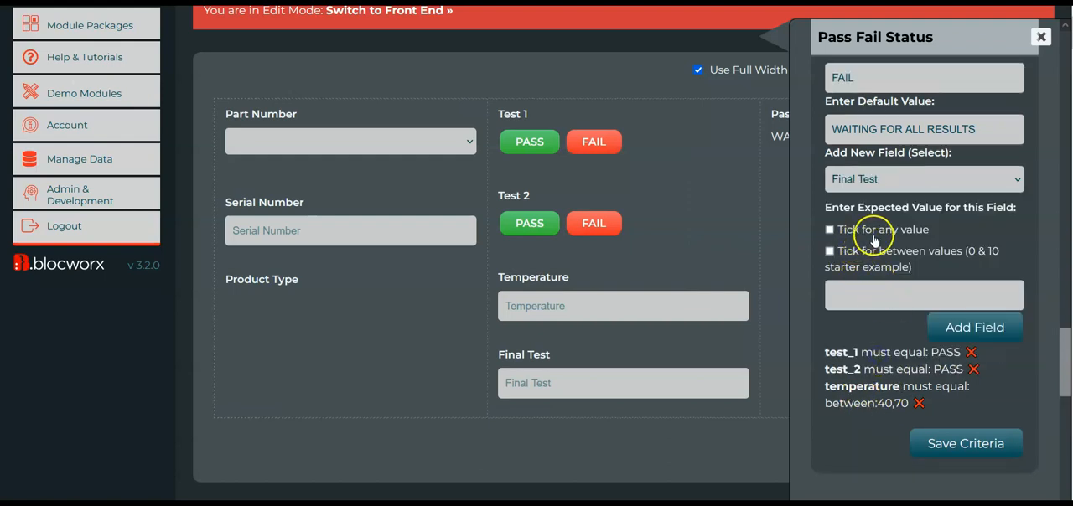
click(893, 234)
mouse_move(952, 300)
mouse_down()
mouse_move(817, 305)
mouse_move(949, 289)
mouse_up()
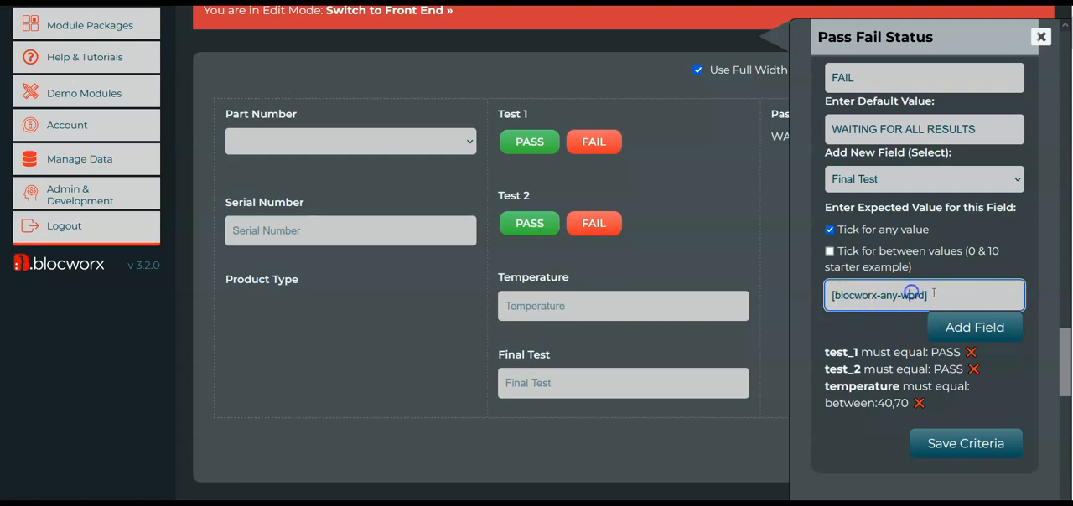
drag(946, 295, 974, 295)
click(974, 327)
scroll(1012, 392, down, 1)
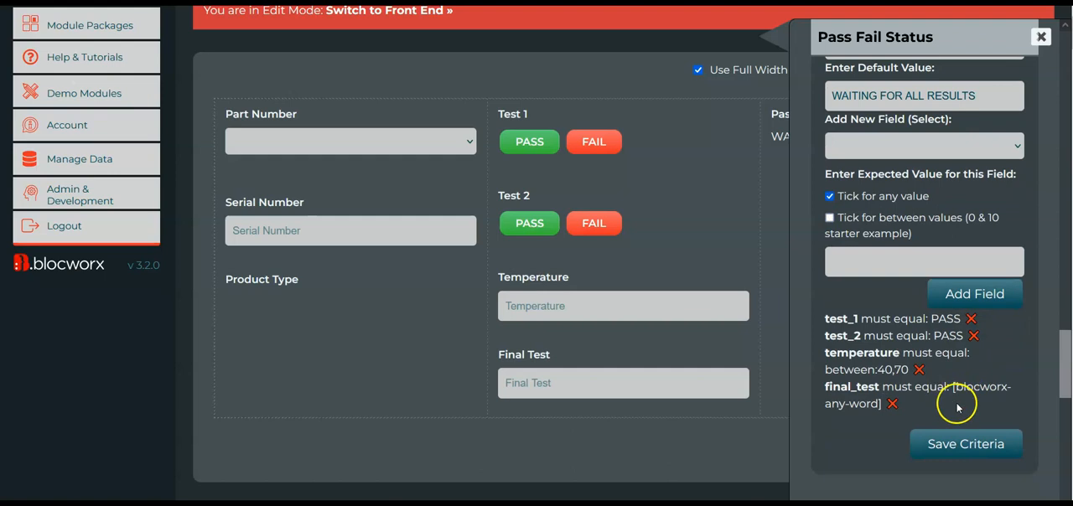
Save the Conditional Value criteria of the Pass Fail Status field.
scroll(922, 147, up, 1)
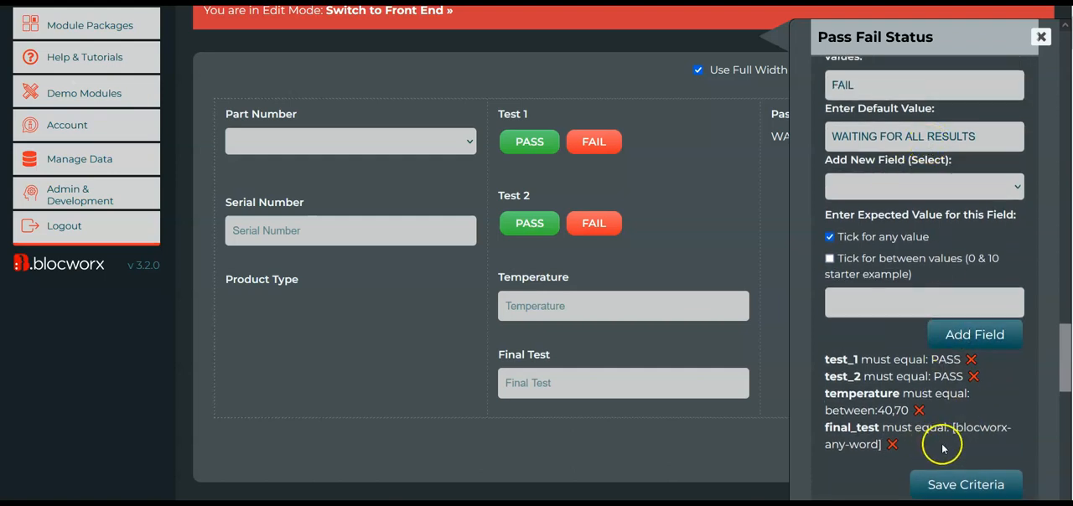
mouse_move(586, 155)
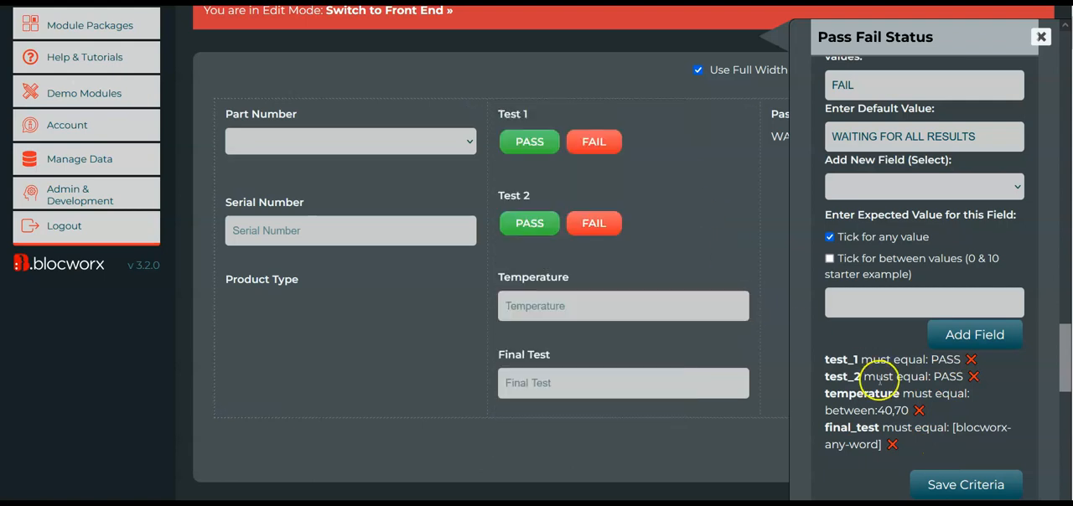
mouse_move(694, 377)
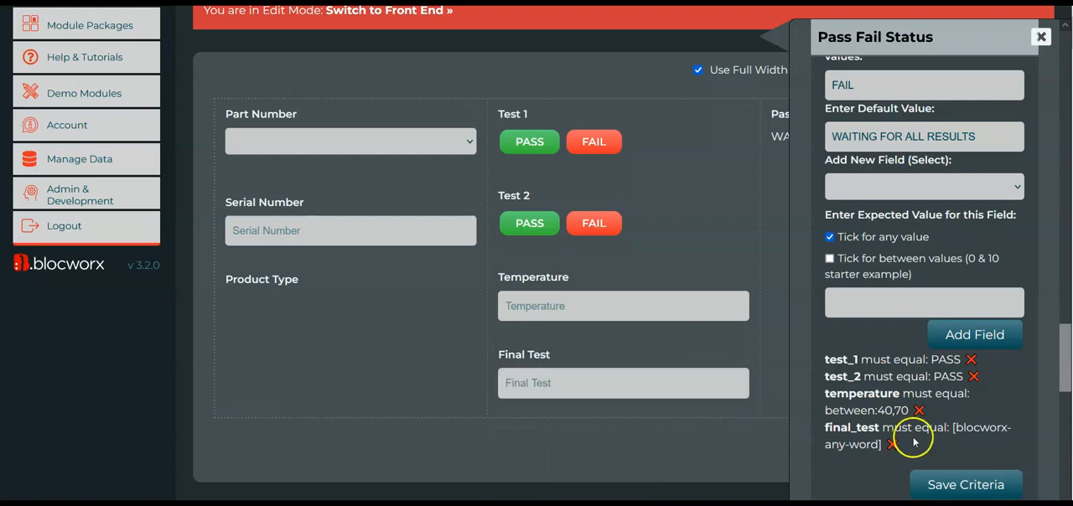
scroll(968, 445, down, 1)
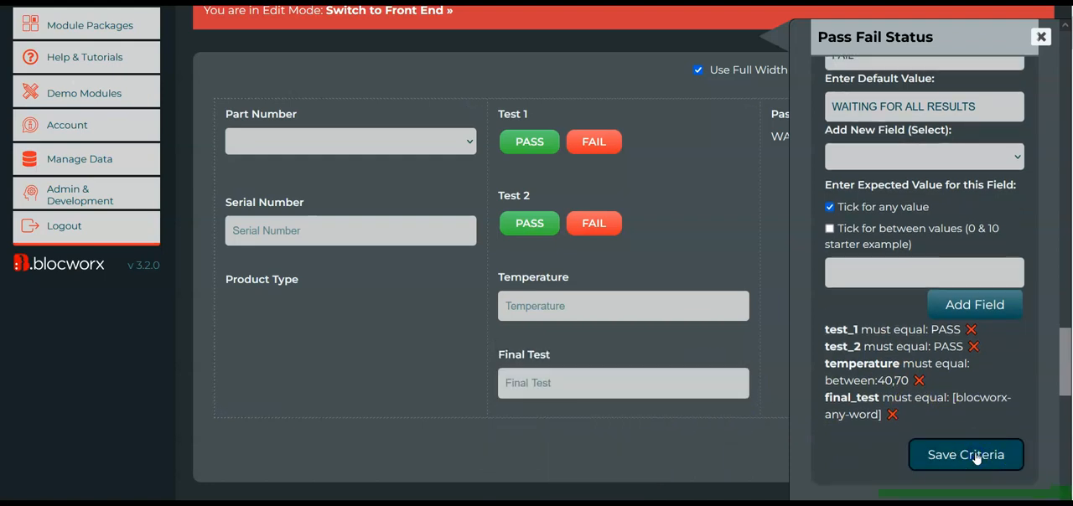
click(976, 458)
Switch the Functional Testing bloc to the front end and set Test 1 and Test 2 to PASS.
scroll(646, 113, up, 1)
click(432, 88)
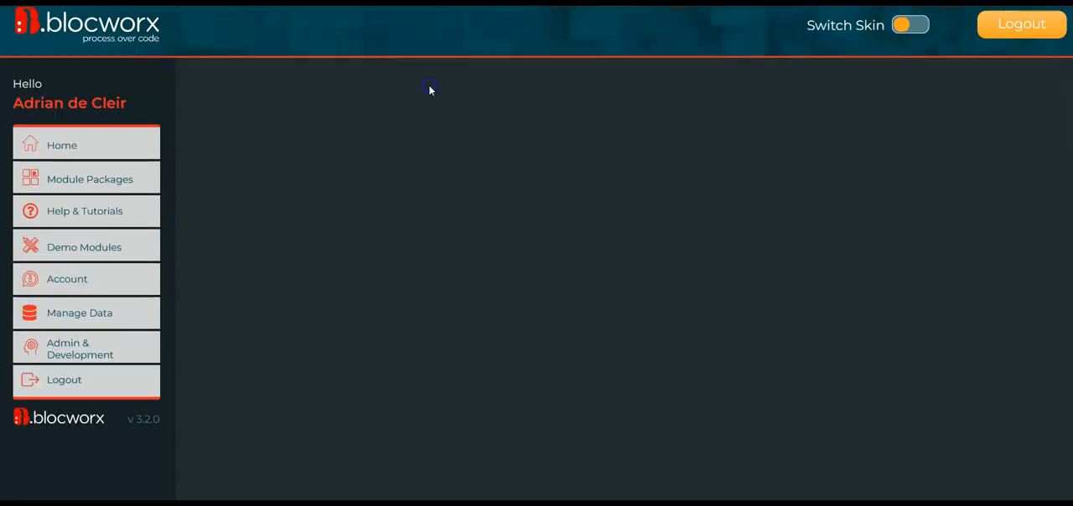
scroll(675, 235, down, 2)
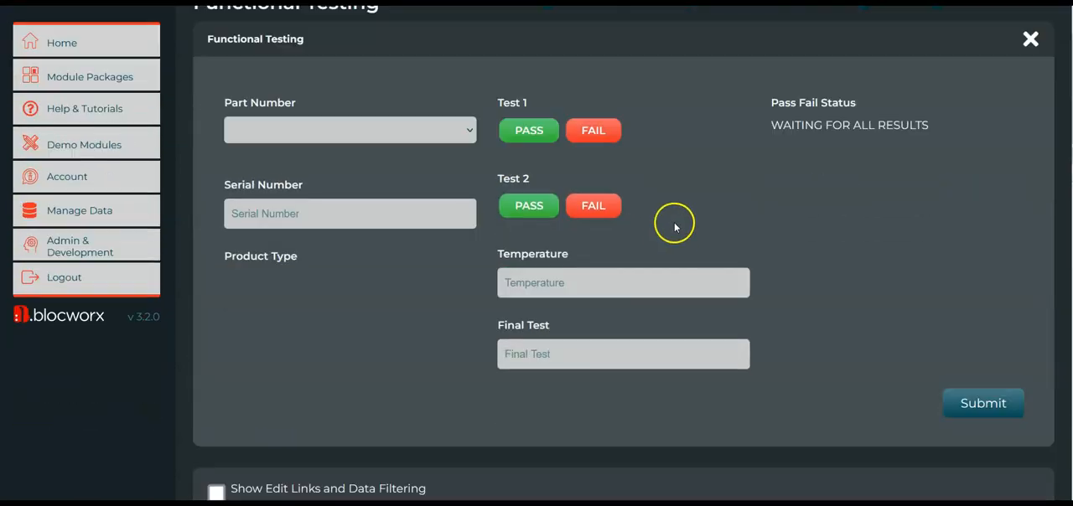
click(529, 131)
click(536, 205)
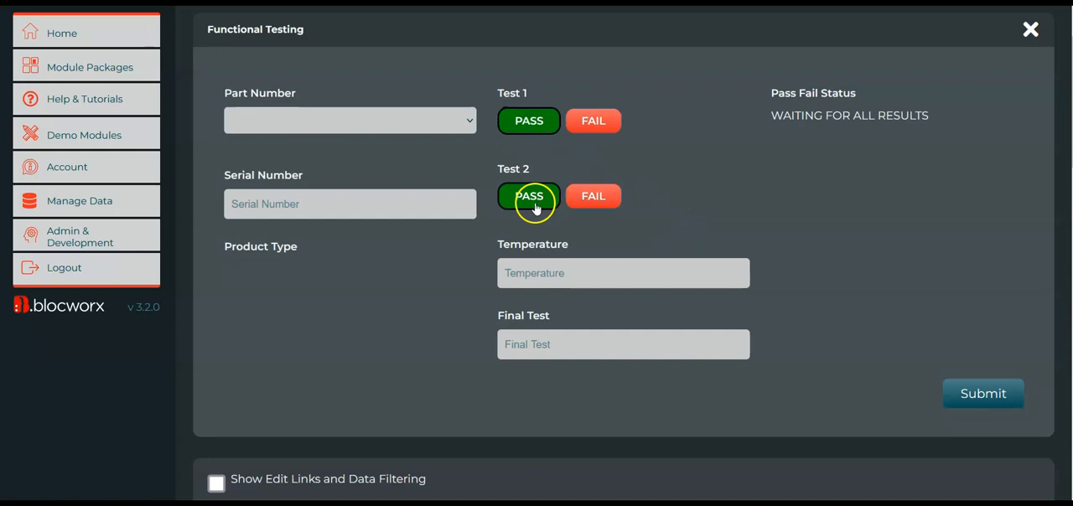
Enter 60 as the Temperature and 9 as the Final Test to try the Pass Fail Status.
click(561, 272)
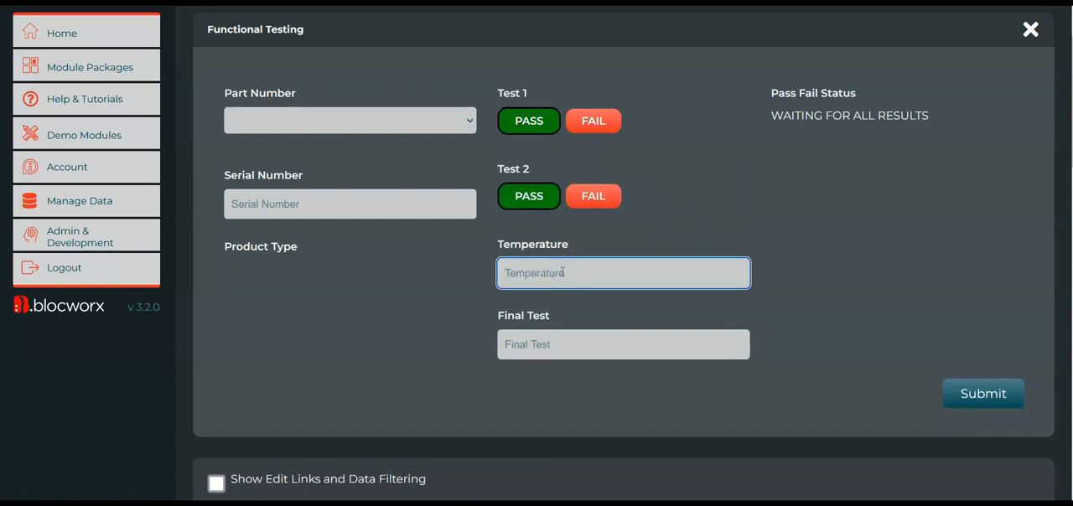
click(586, 353)
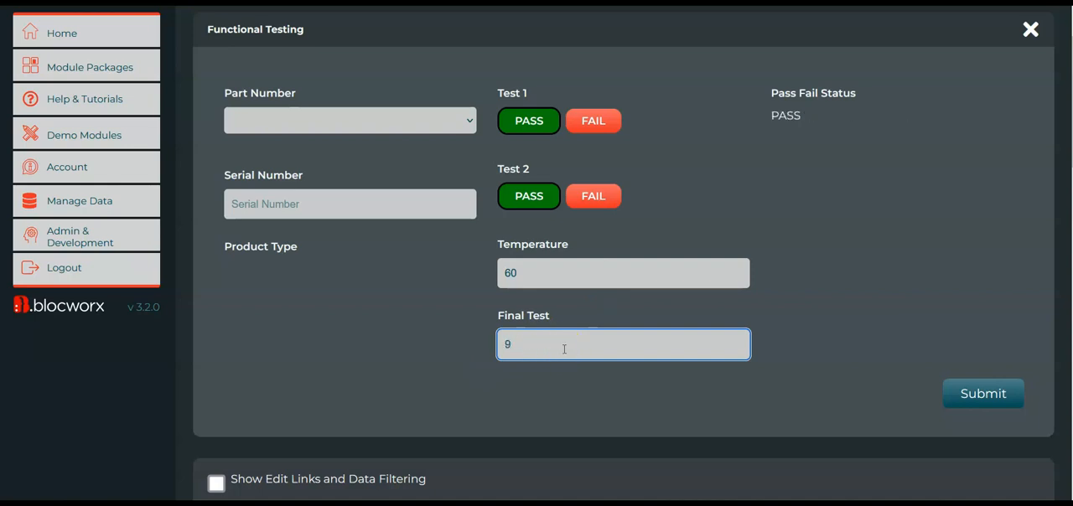
click(629, 335)
Return the Functional Testing bloc to edit mode and open the Pass Fail Status field's parameters.
scroll(539, 343, down, 10)
click(438, 463)
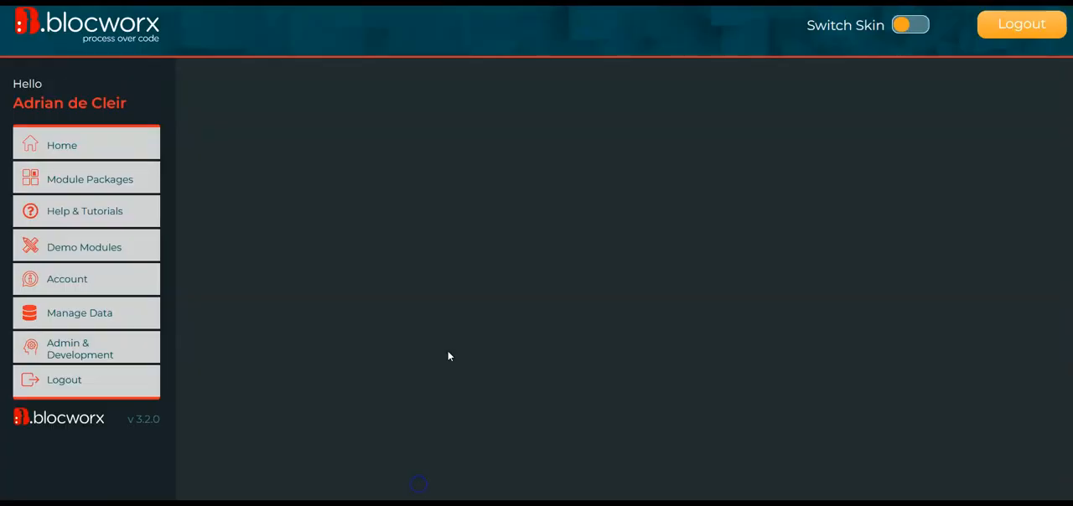
click(282, 273)
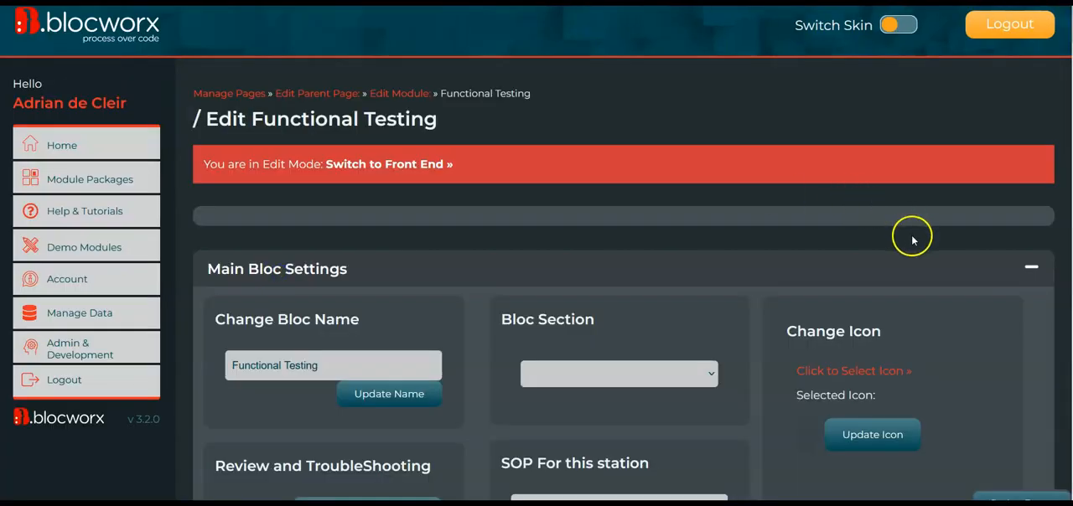
scroll(796, 243, down, 2)
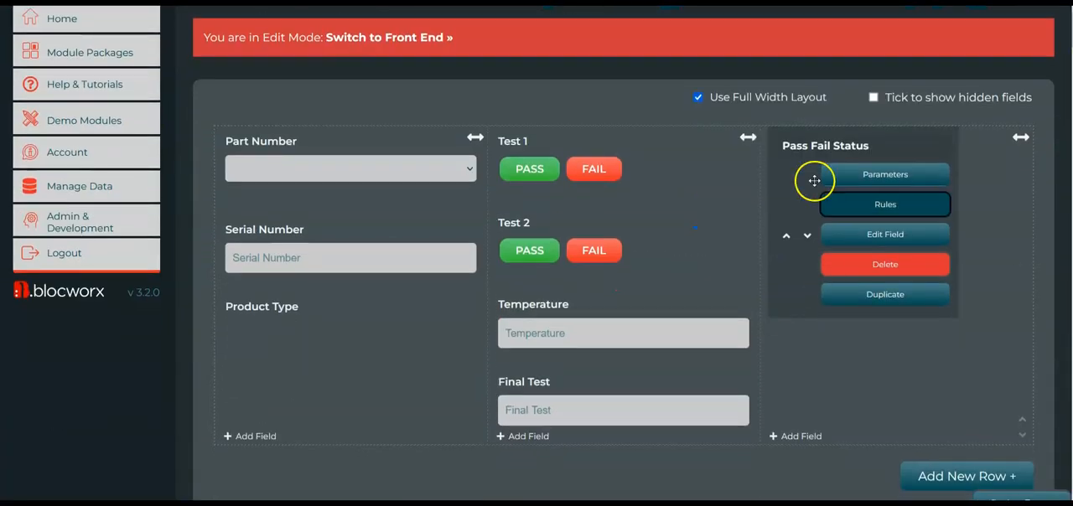
click(859, 182)
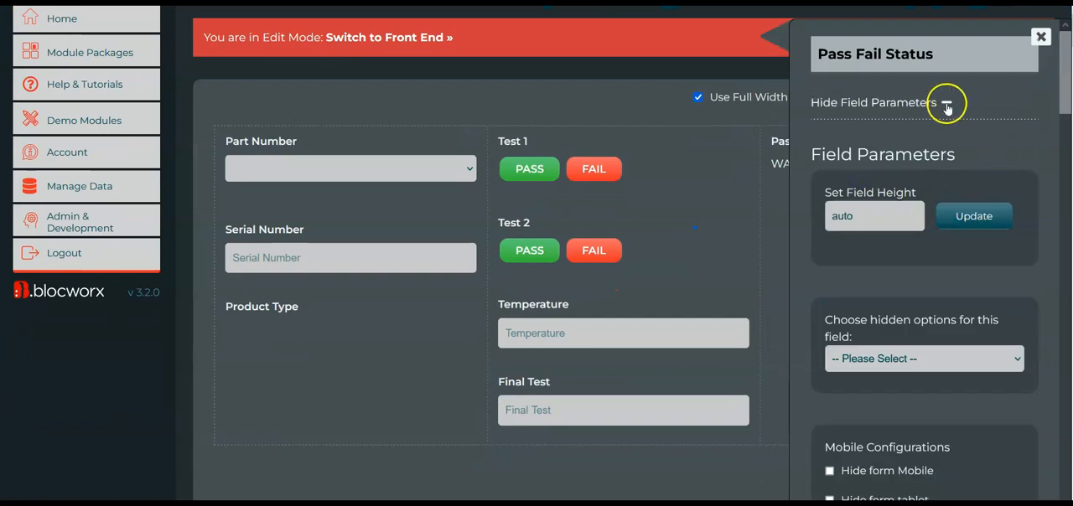
Open the Conditional Visibility settings of Pass Fail Status and try the option for accepting any value.
click(946, 104)
click(948, 103)
scroll(970, 224, down, 4)
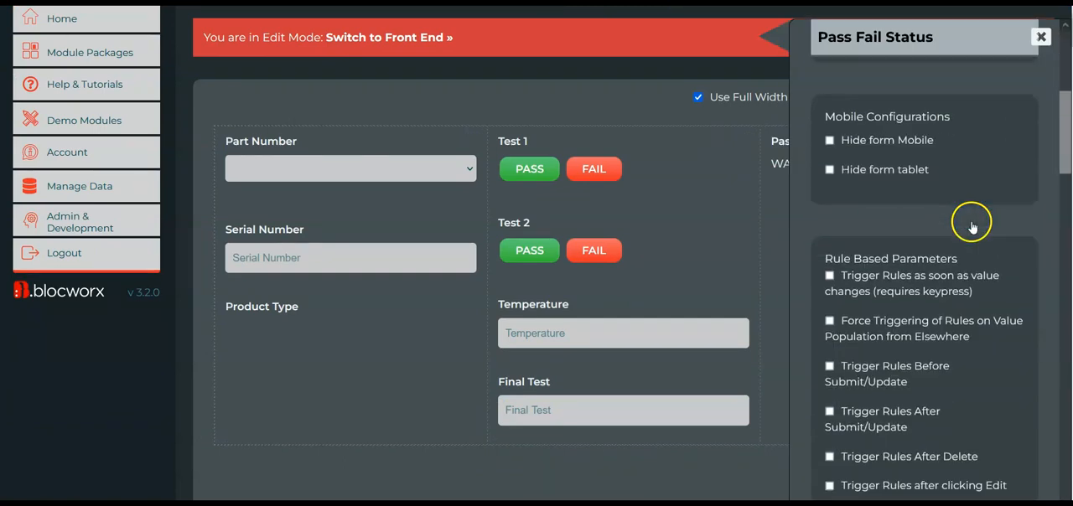
scroll(971, 225, down, 15)
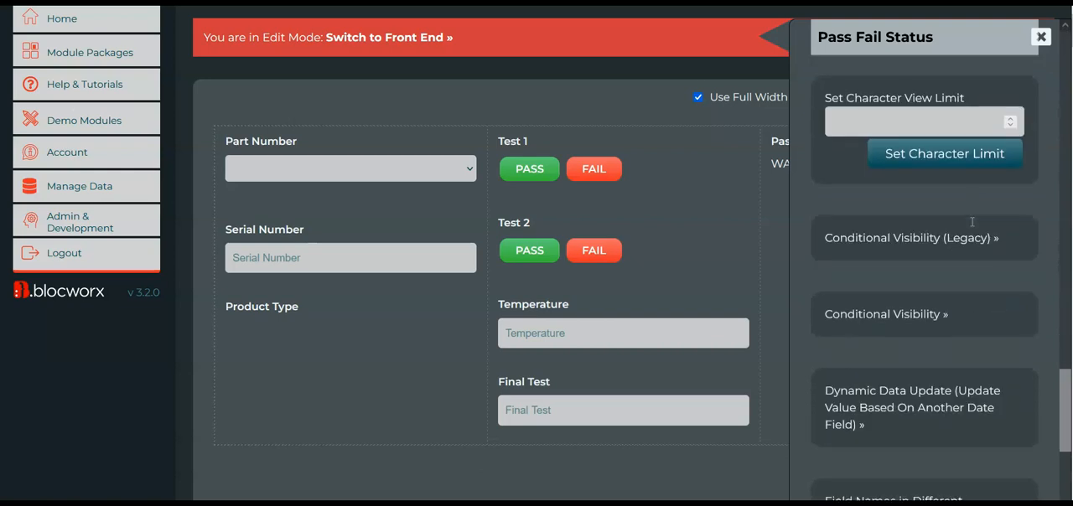
click(919, 315)
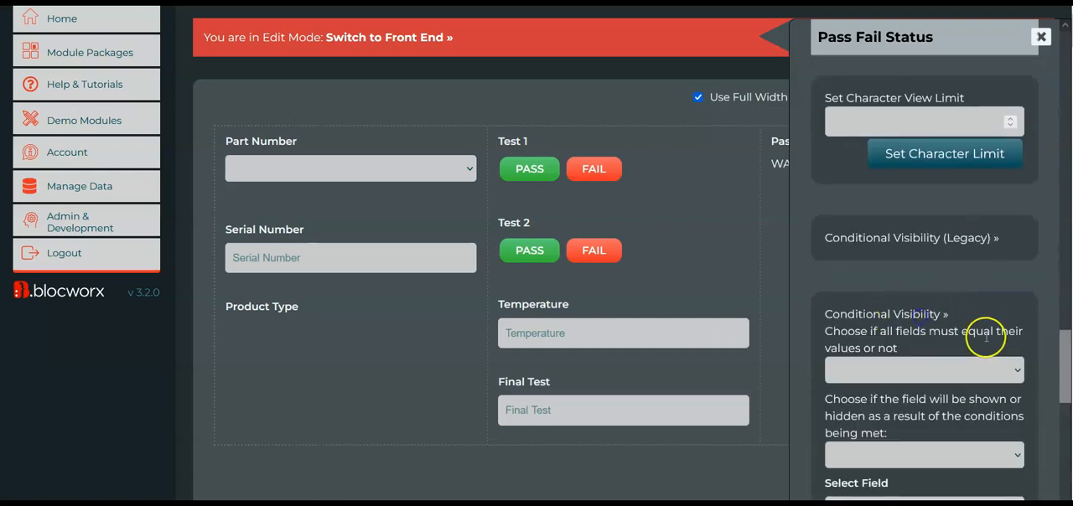
scroll(986, 338, down, 3)
click(853, 300)
click(942, 360)
triple_click(962, 361)
click(954, 364)
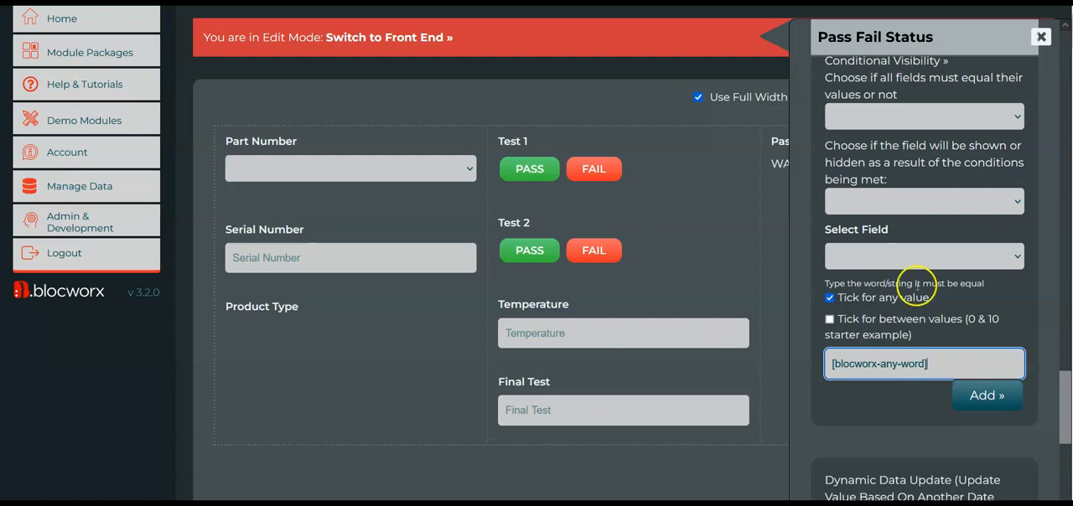
Close the Pass Fail Status field's parameters without adding a visibility condition.
scroll(959, 186, up, 5)
scroll(963, 181, up, 10)
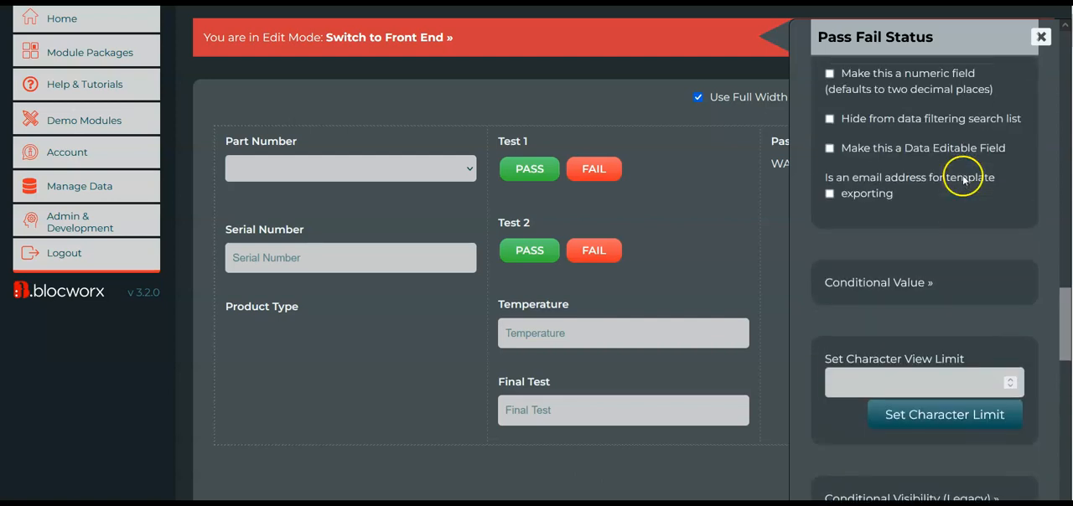
scroll(941, 87, up, 5)
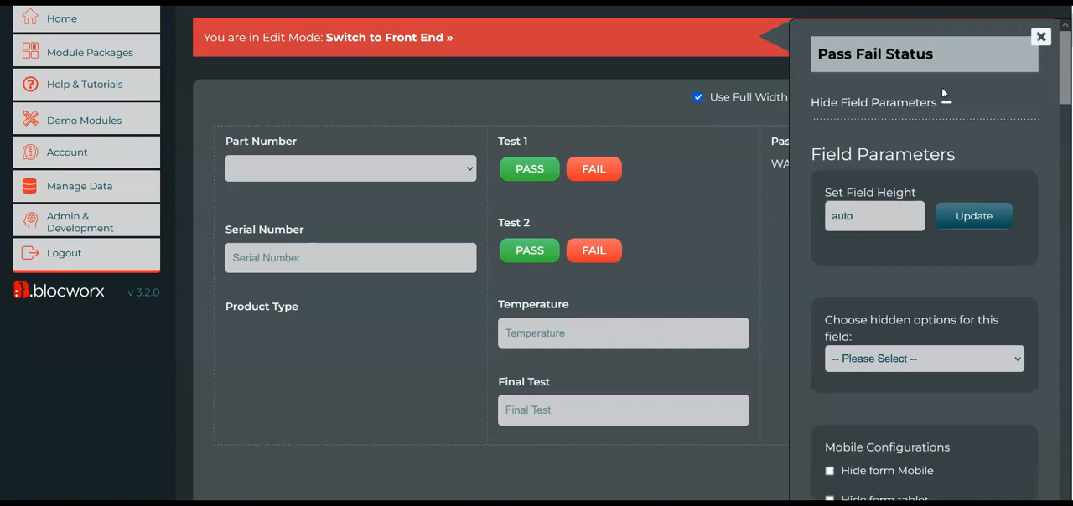
scroll(546, 192, down, 2)
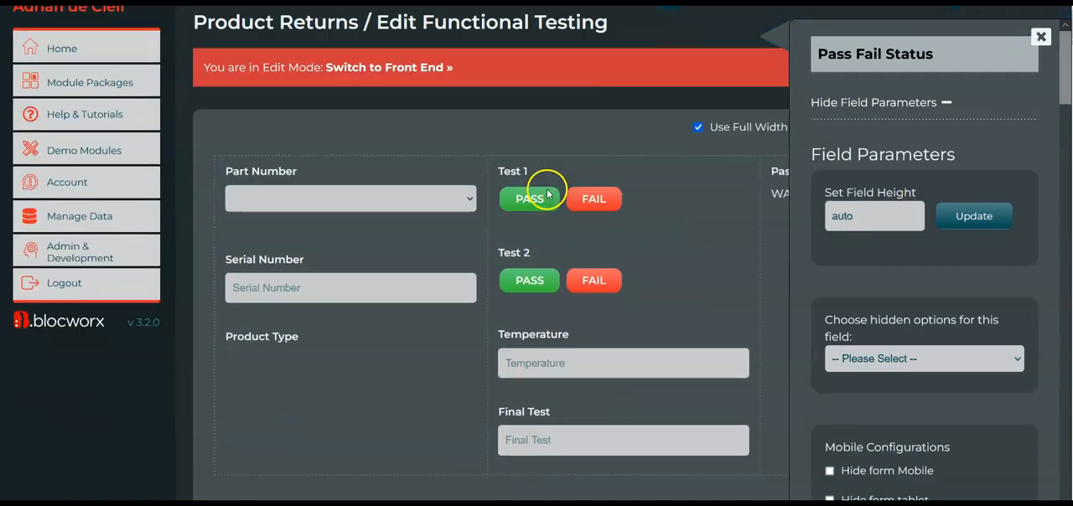
scroll(594, 158, up, 2)
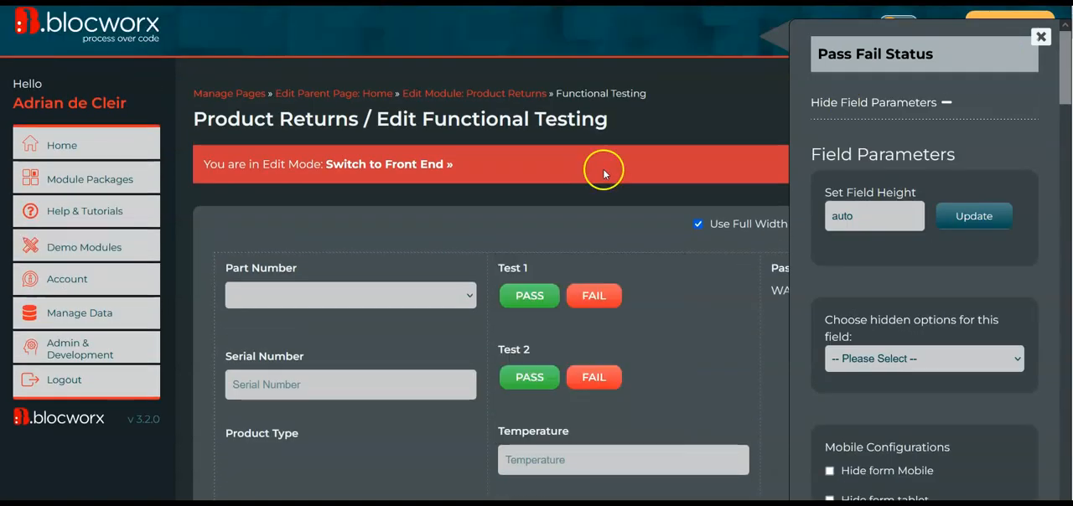
click(1041, 37)
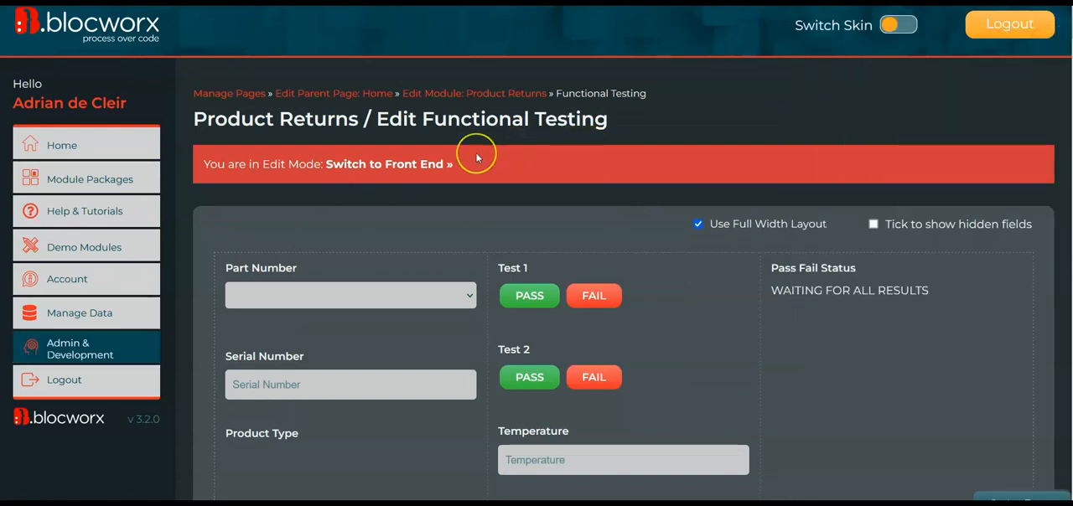
scroll(474, 155, down, 1)
scroll(604, 161, down, 2)
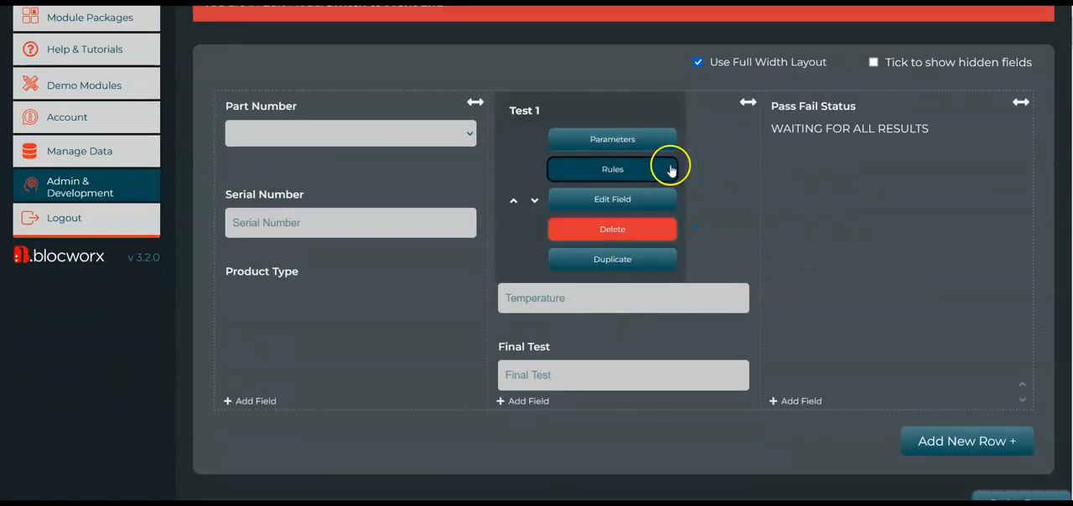
scroll(665, 168, up, 2)
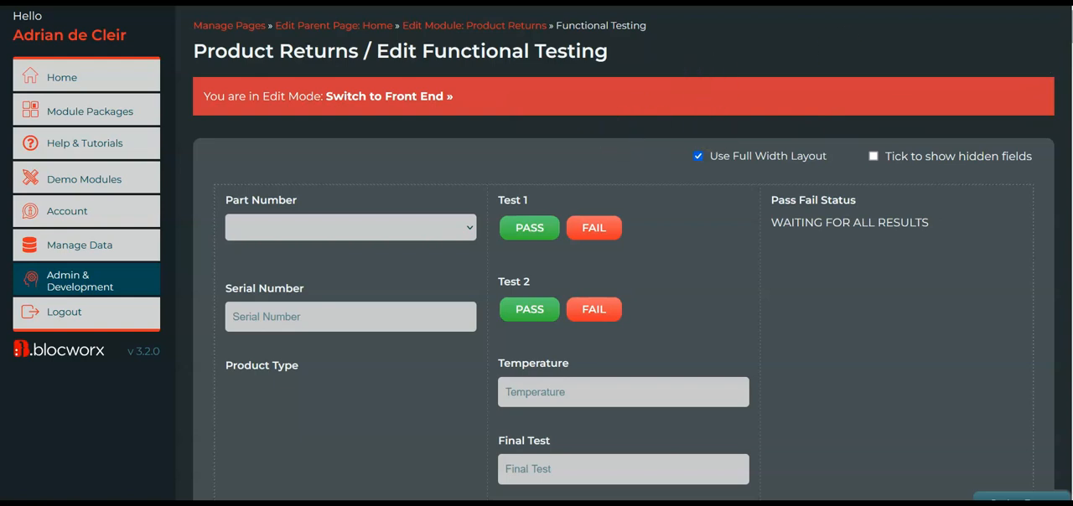
Open the user management page, view the Typical Employee account's profile settings and close them.
click(107, 281)
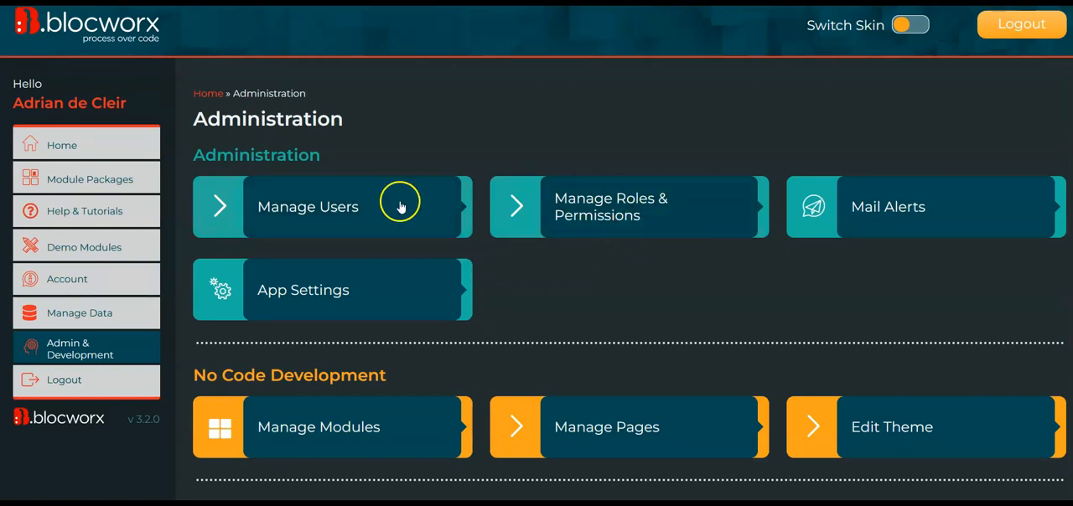
click(366, 220)
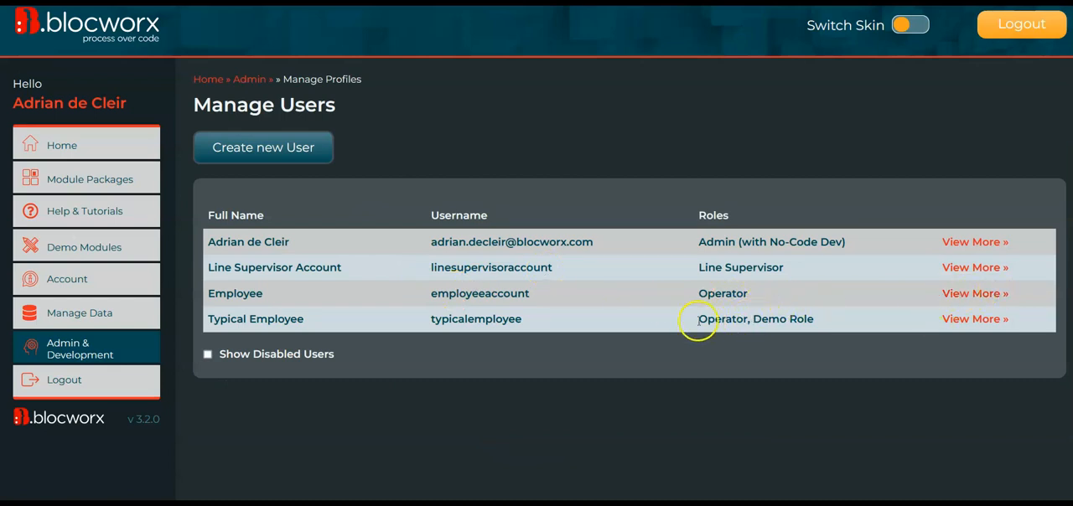
click(968, 323)
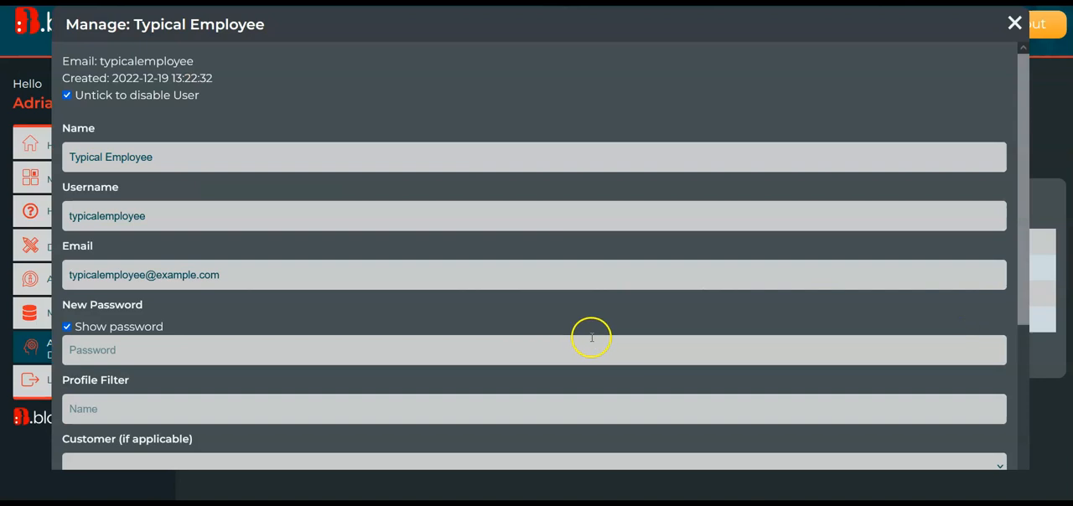
scroll(591, 335, down, 5)
scroll(341, 215, up, 5)
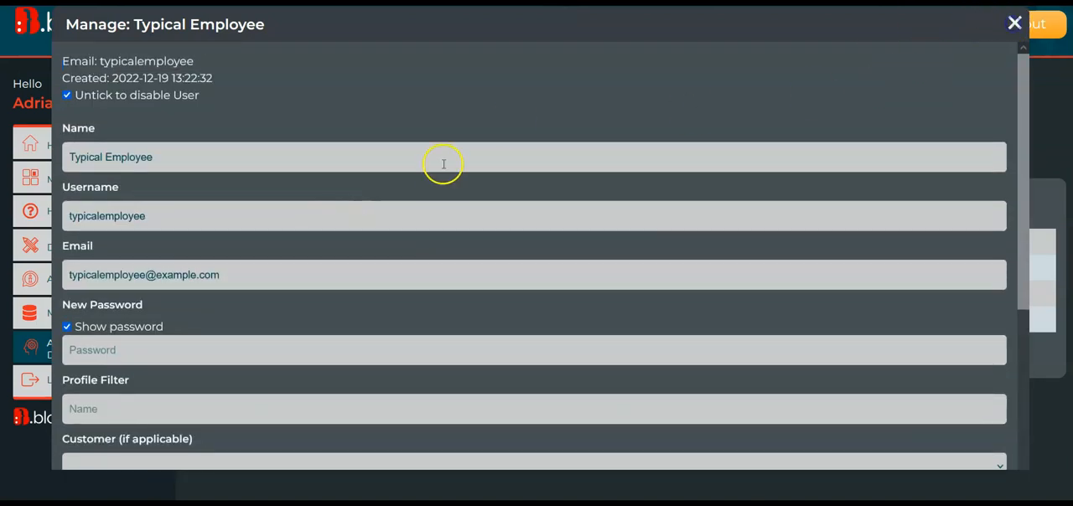
key(Escape)
Open Manage Roles & Permissions and expand the form for creating a new role.
click(72, 347)
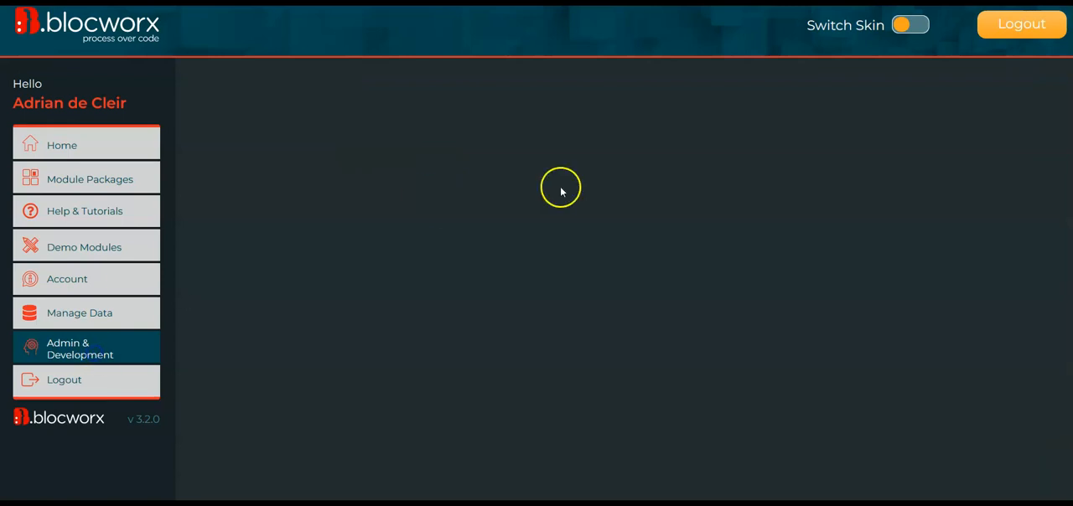
click(690, 209)
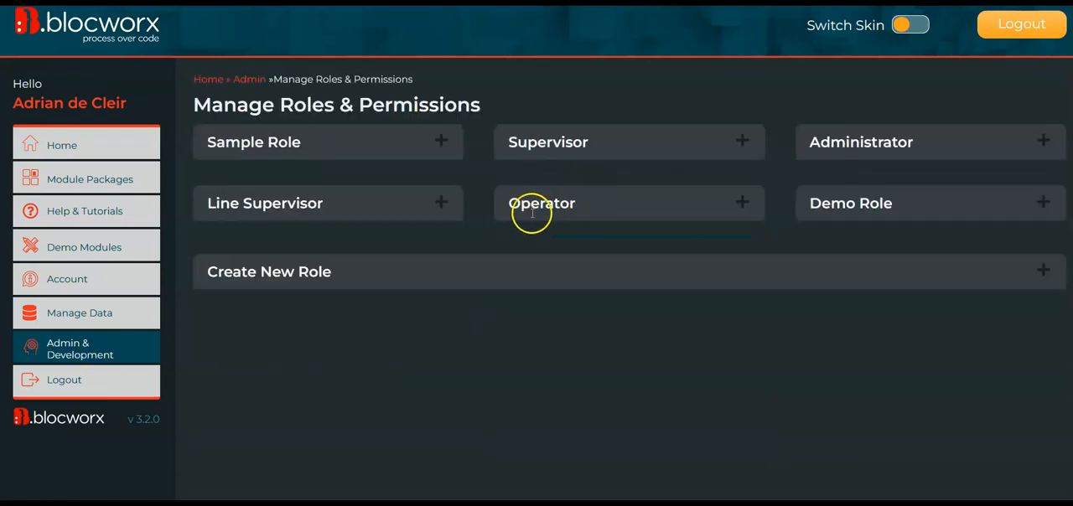
click(1045, 271)
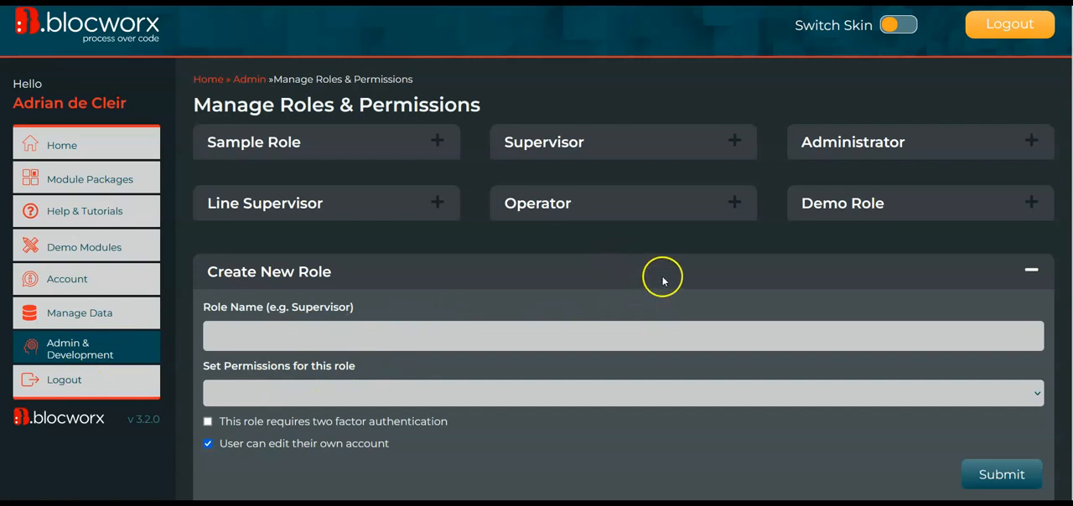
Examine the roles and permissions that can be assigned to the Typical Employee account, leaving its profile unchanged.
click(105, 359)
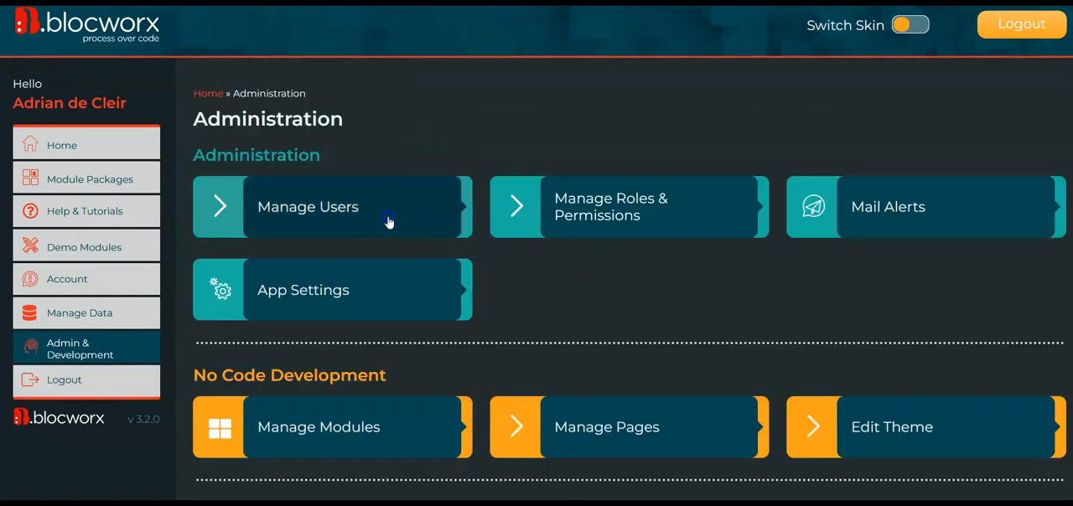
click(388, 221)
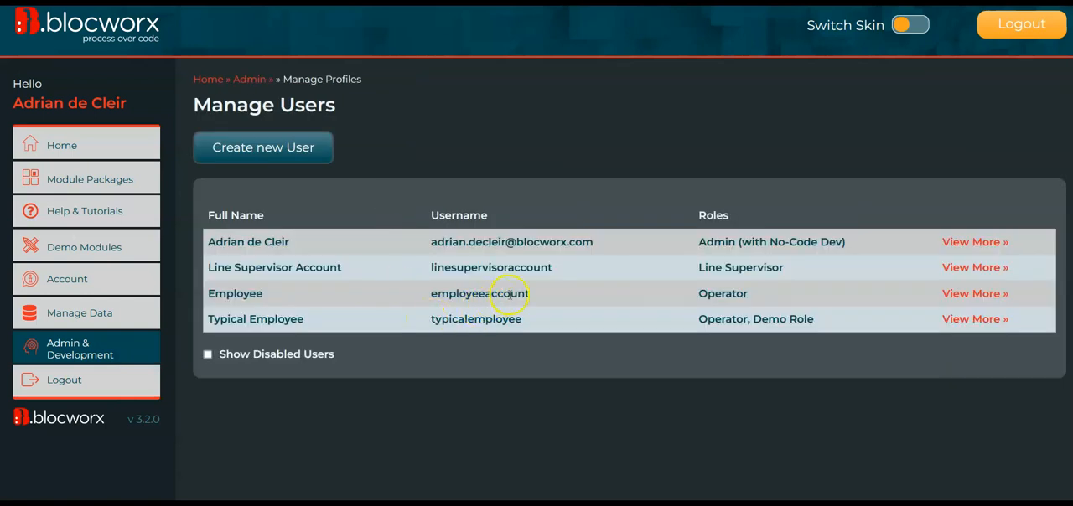
click(973, 320)
scroll(546, 281, down, 4)
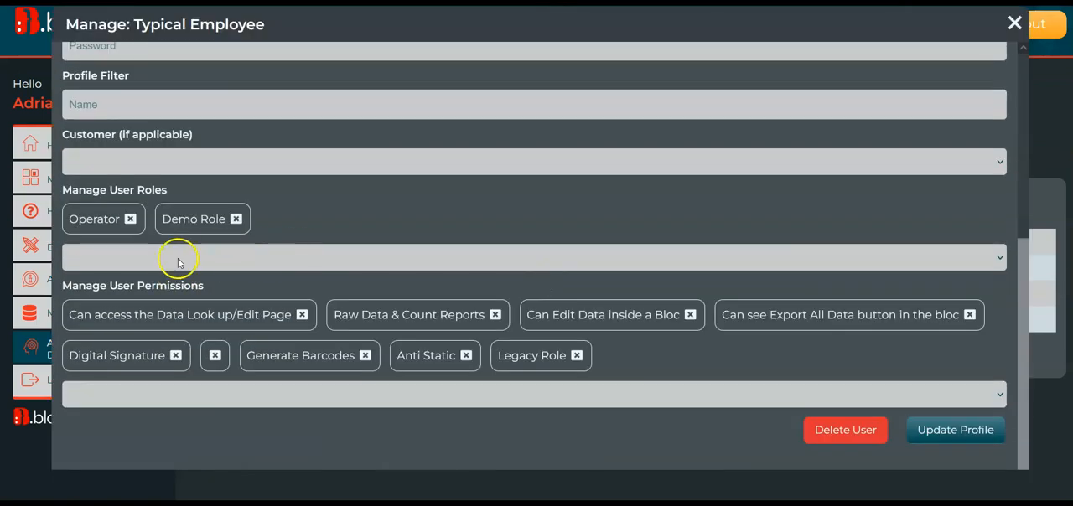
click(244, 386)
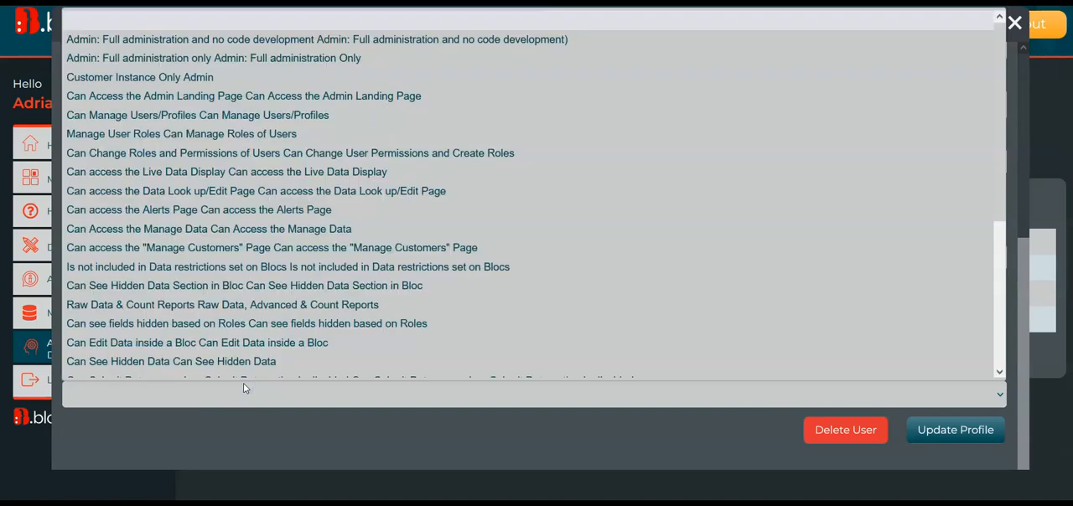
click(244, 387)
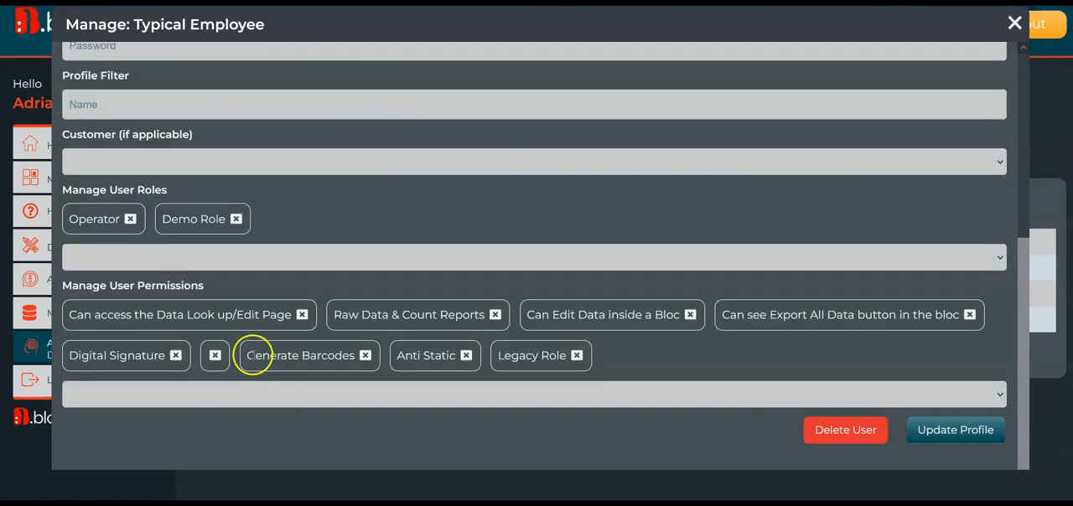
click(289, 398)
click(291, 400)
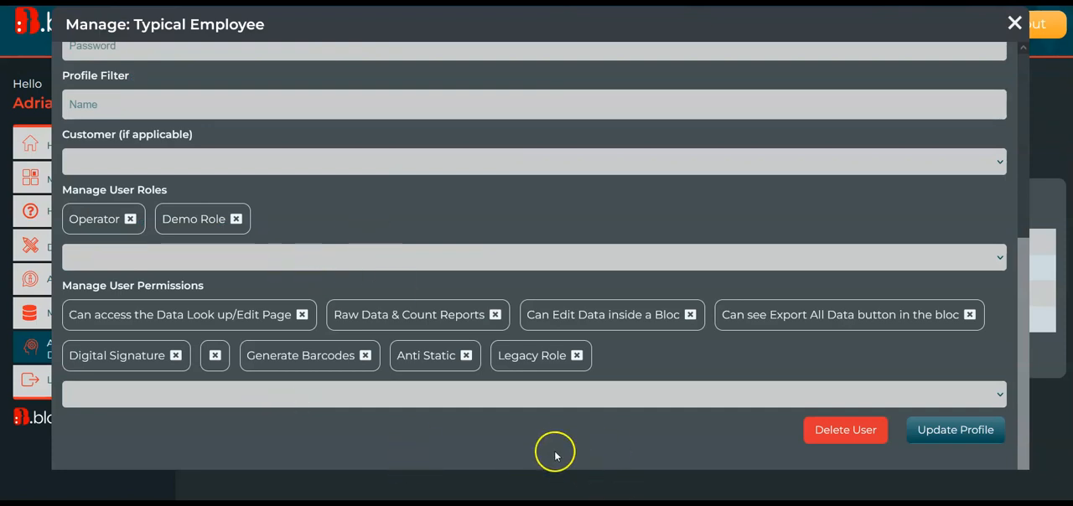
click(1014, 23)
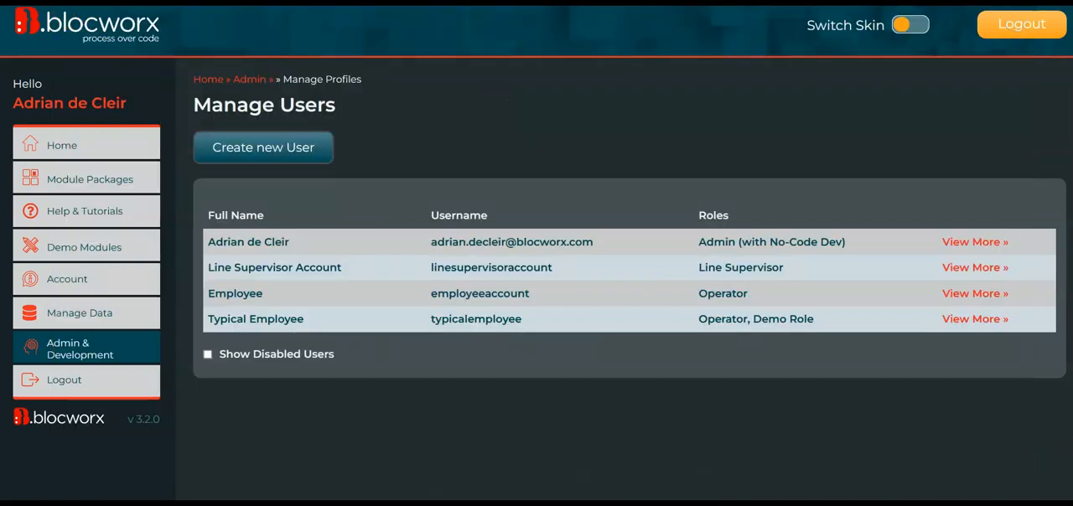
click(80, 348)
click(627, 206)
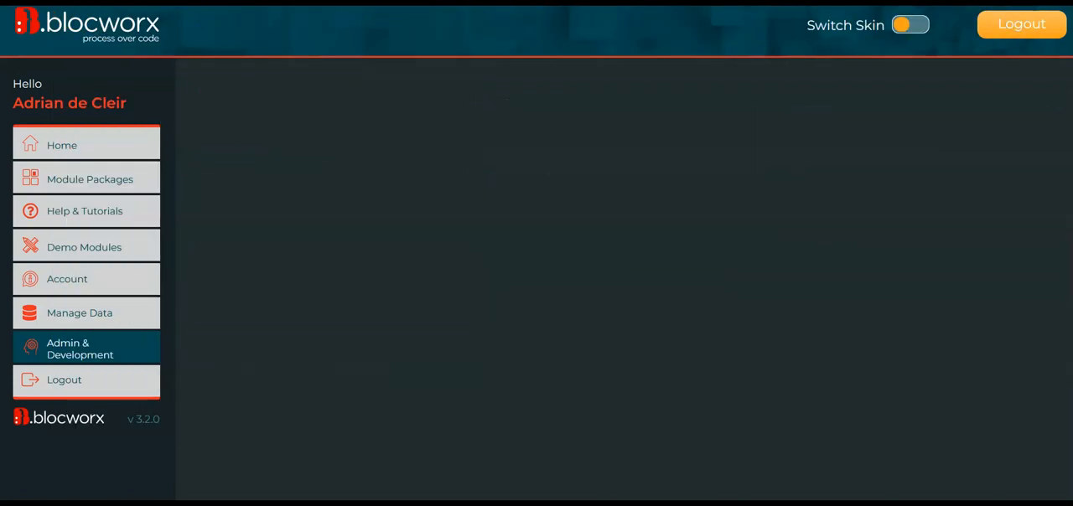
click(80, 349)
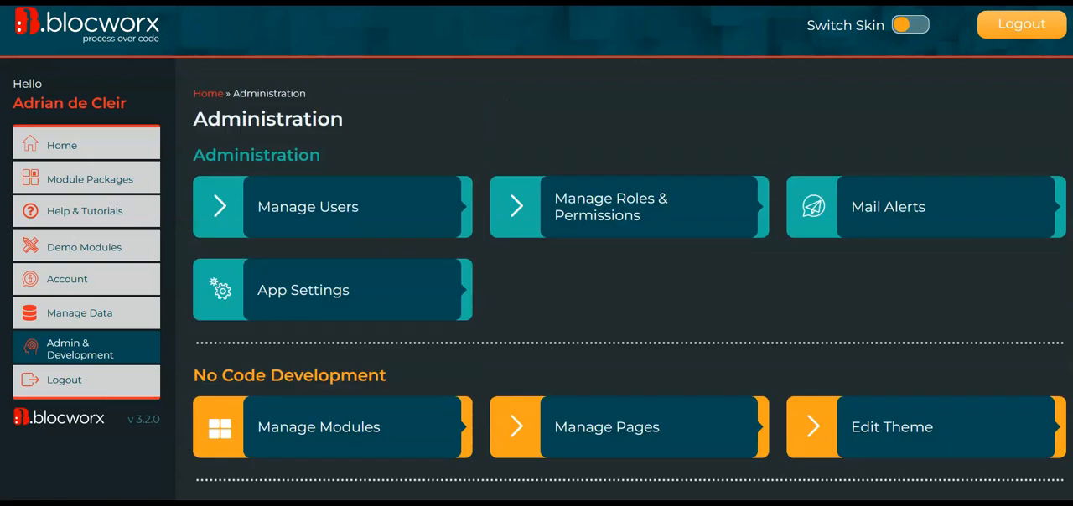
click(332, 207)
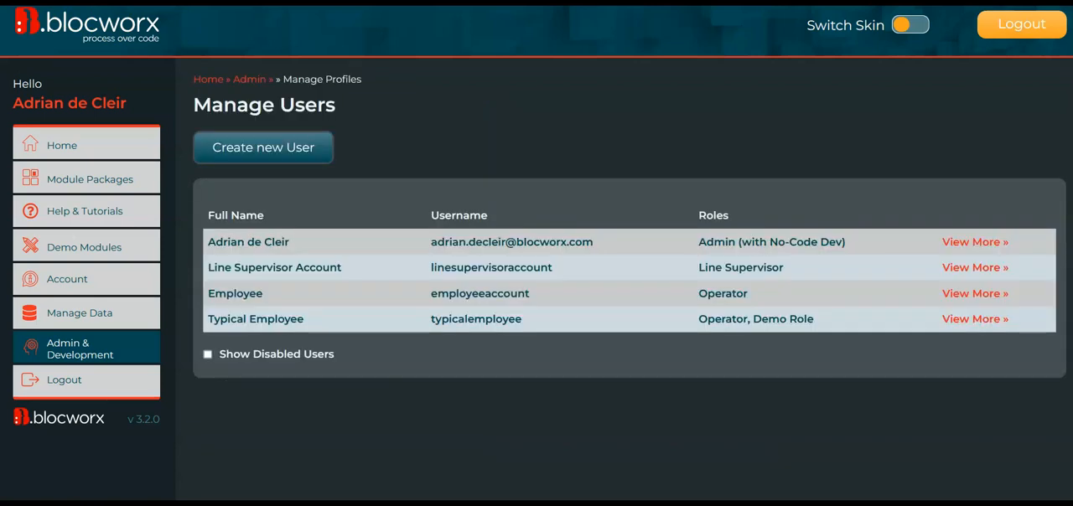
click(79, 349)
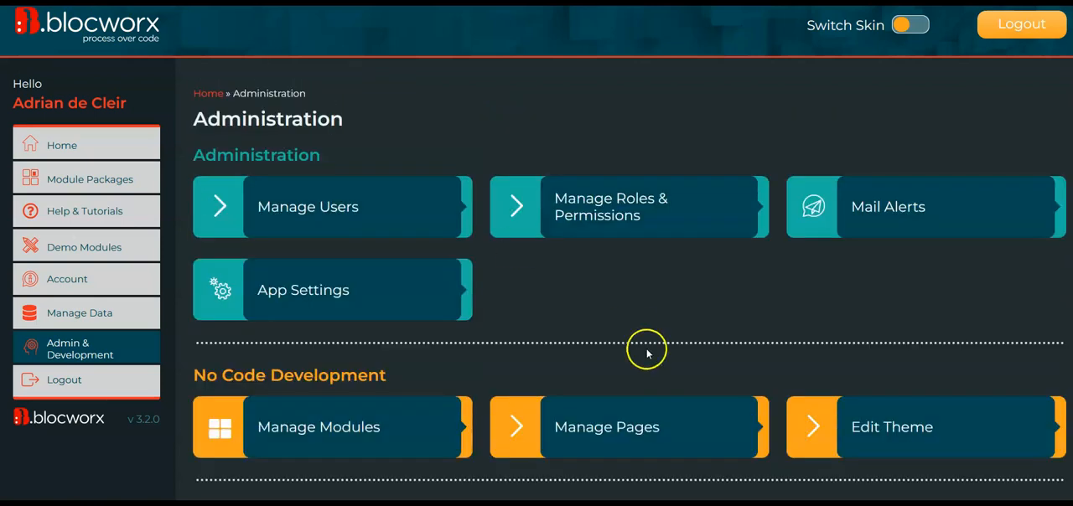
Open the Receiving bloc of the Product Returns module from the home page and look through its records.
click(120, 146)
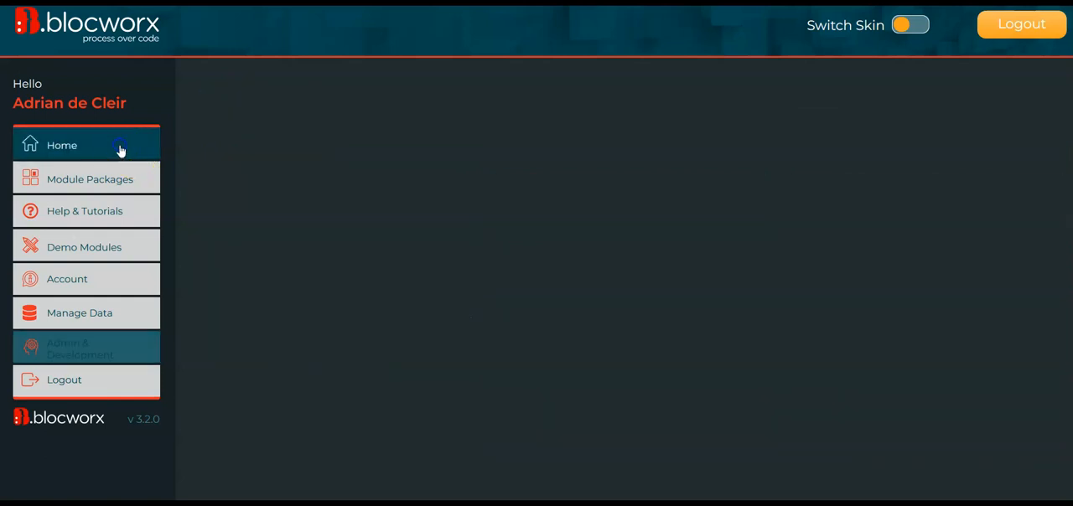
scroll(442, 386, down, 5)
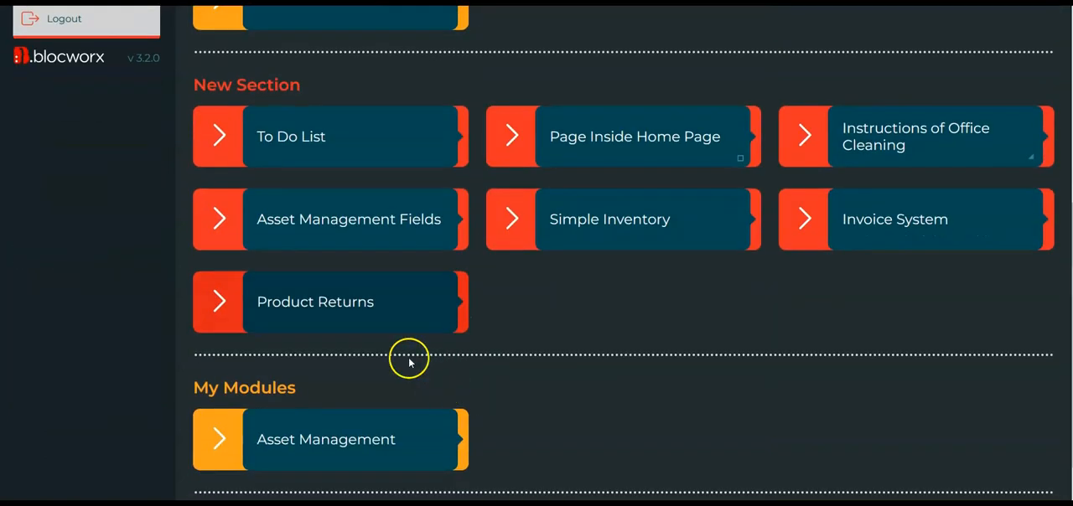
click(343, 308)
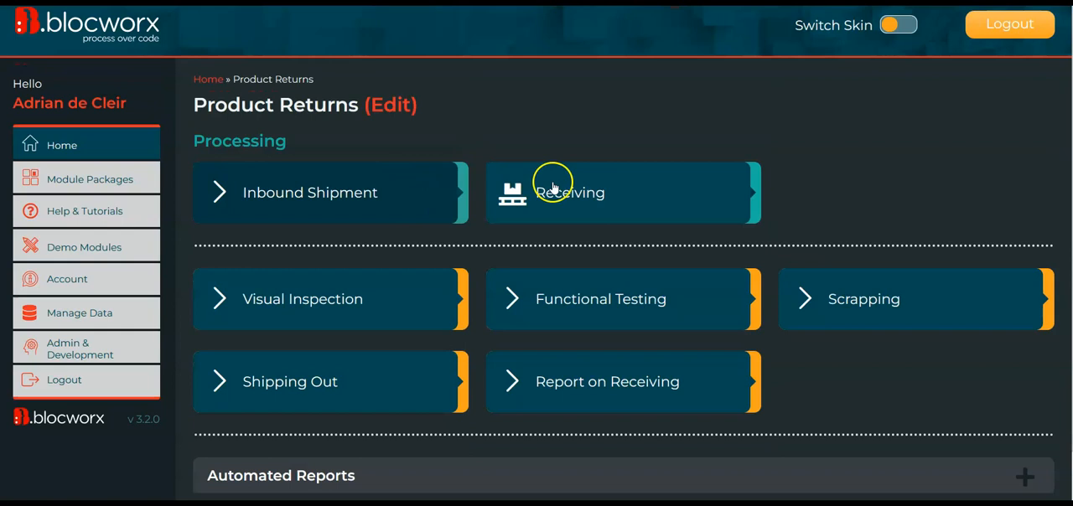
click(556, 202)
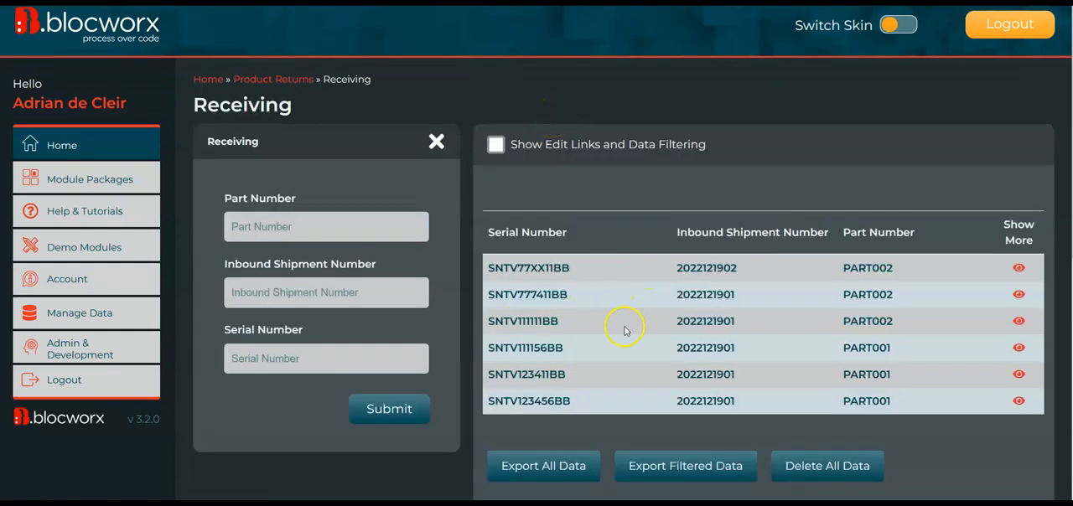
scroll(630, 351, down, 1)
scroll(628, 347, down, 3)
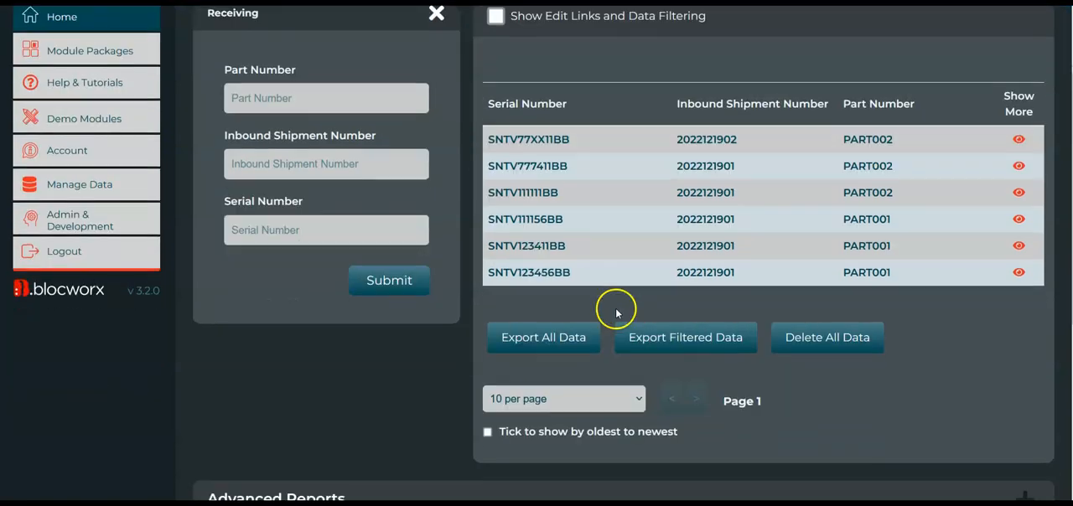
scroll(549, 291, down, 5)
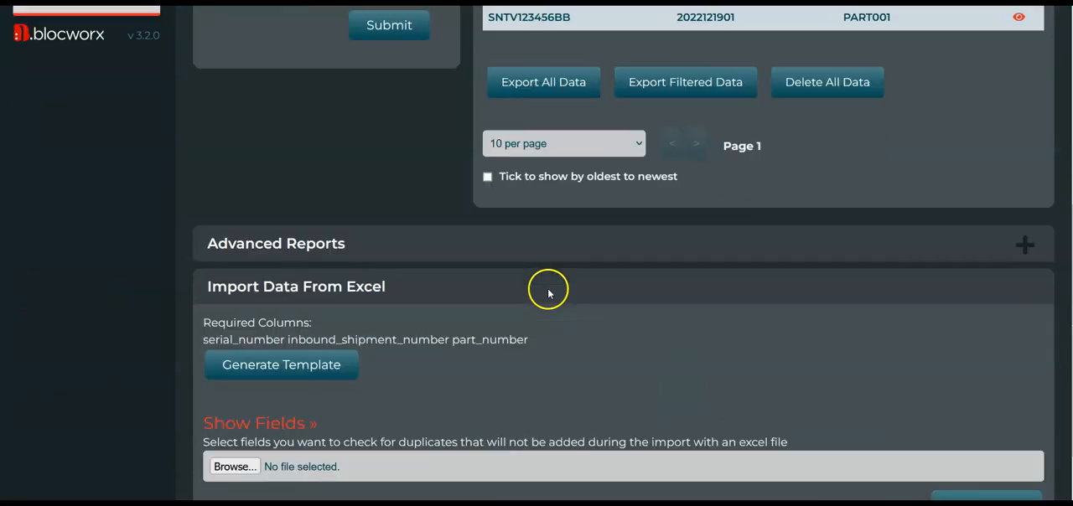
Put the Receiving bloc in edit mode, set its user restricted data setting to Only Load Logged In Users Data, and leave the editor.
click(423, 483)
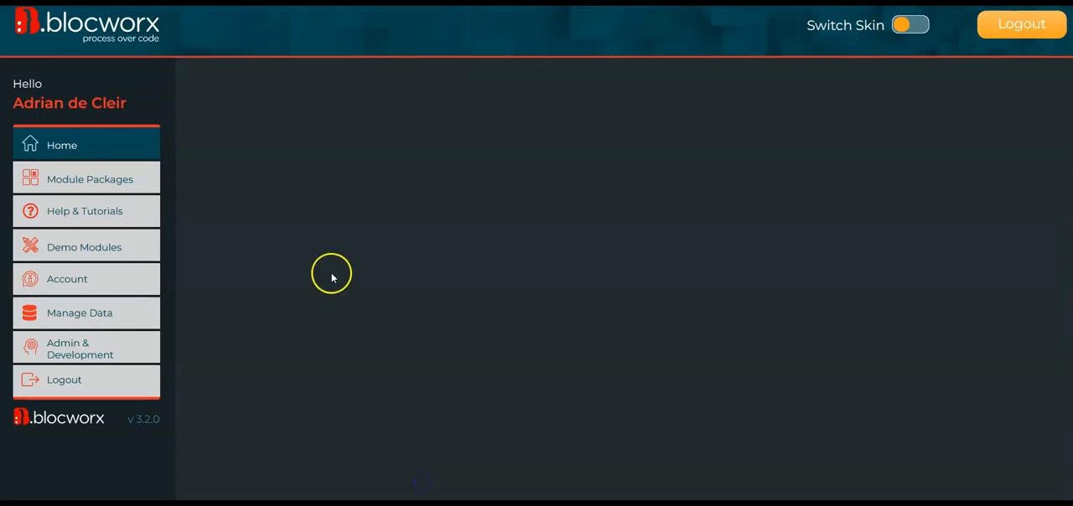
scroll(330, 271, down, 15)
scroll(623, 254, down, 15)
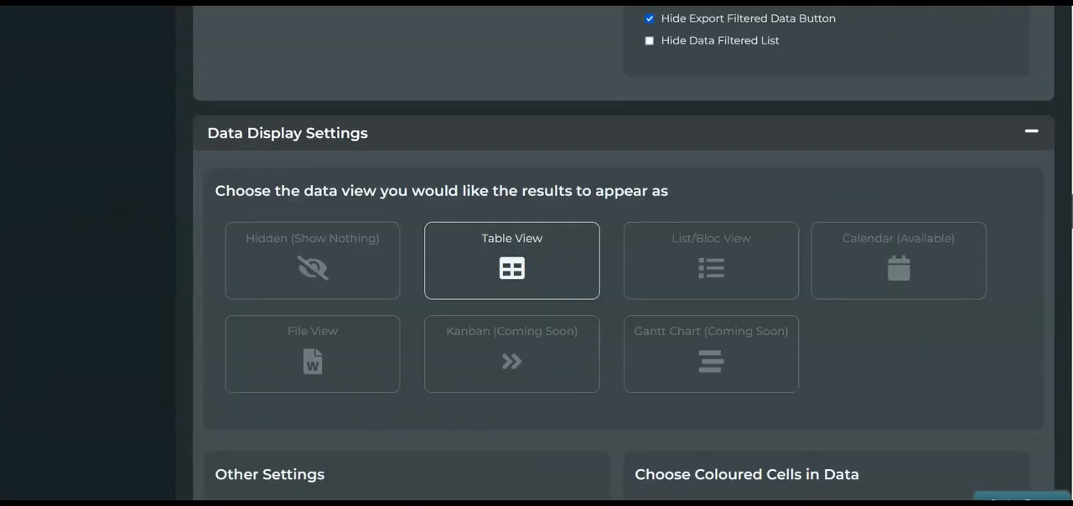
scroll(536, 251, down, 7)
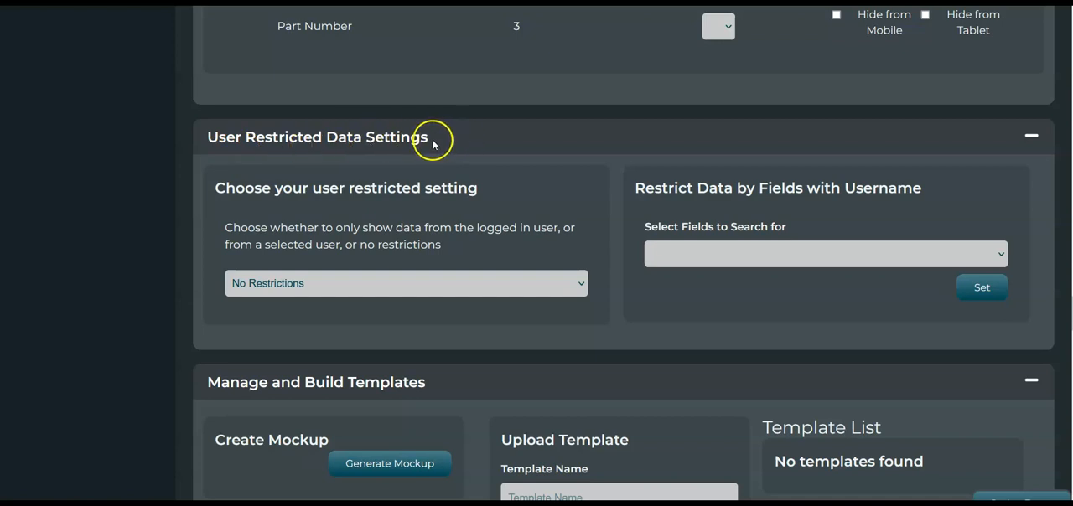
click(400, 290)
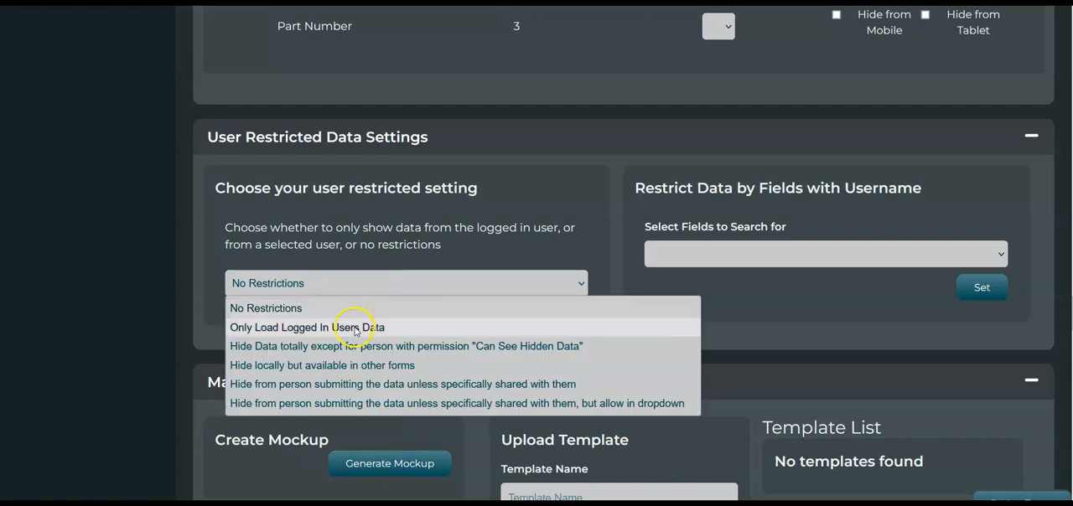
click(406, 328)
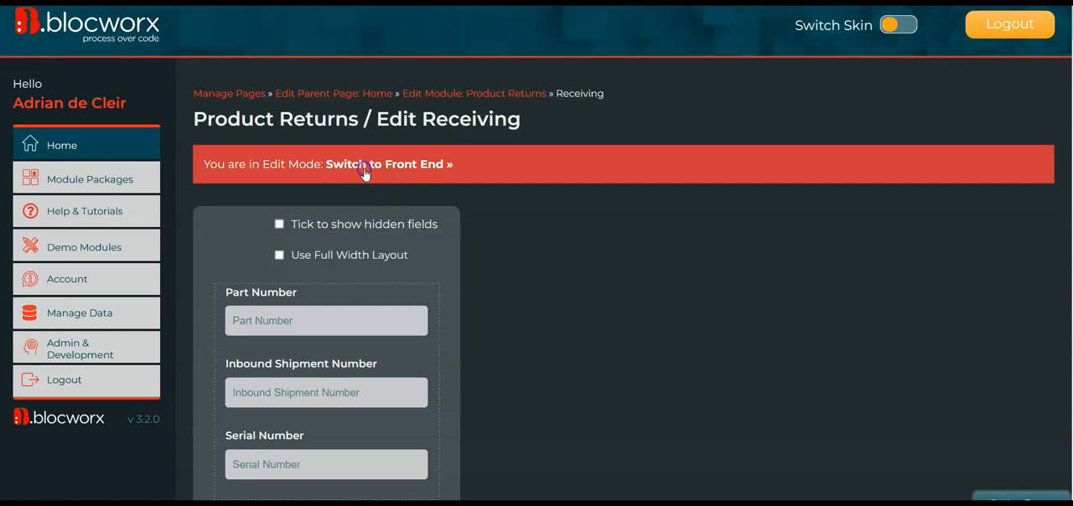
click(364, 167)
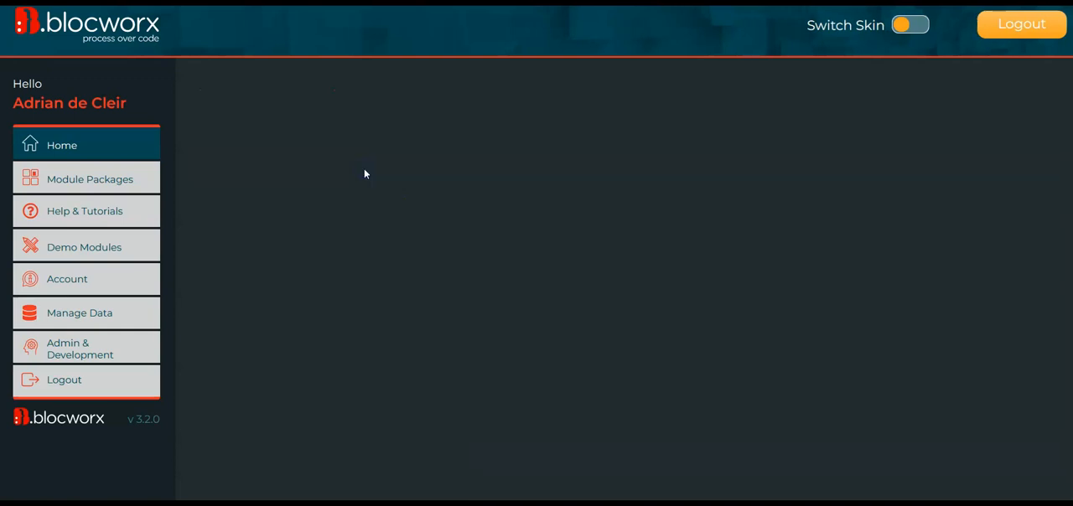
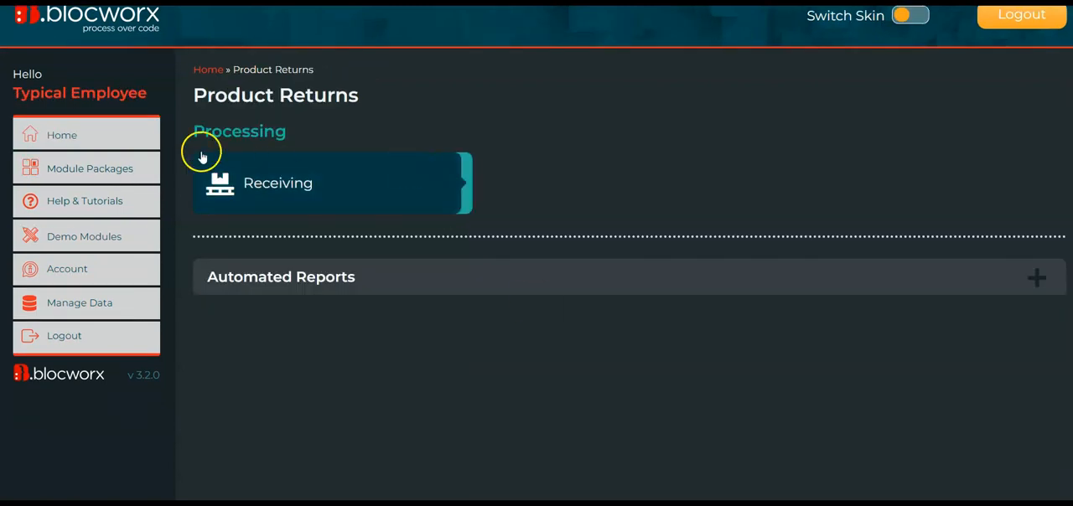
Open the Receiving bloc of the Product Returns module in the Typical Employee session.
drag(43, 93, 132, 93)
click(358, 191)
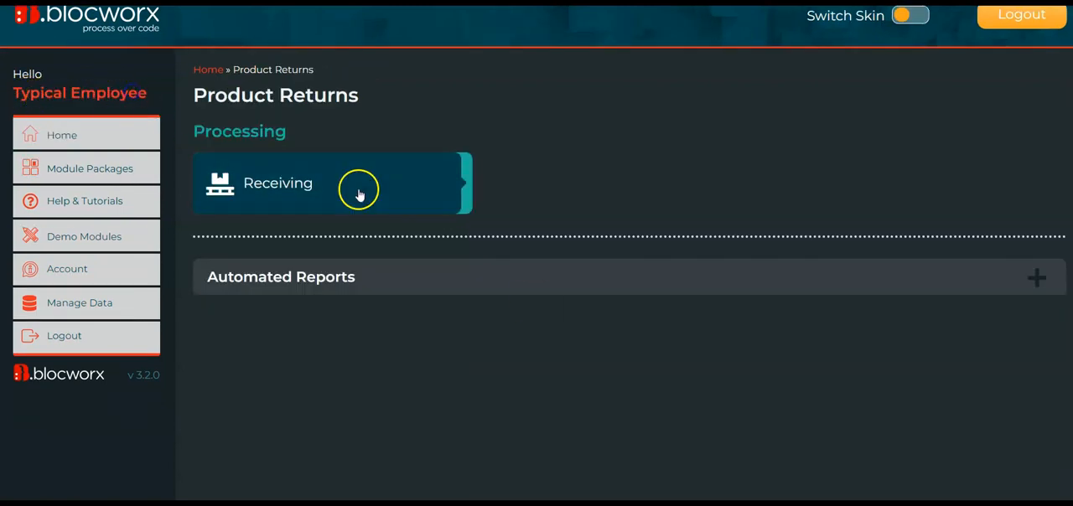
click(360, 107)
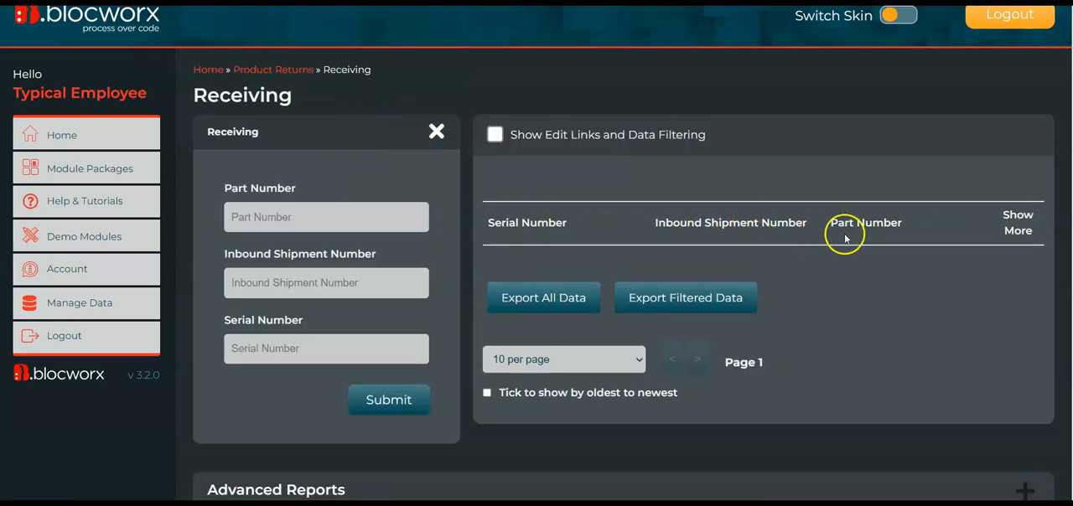
click(297, 230)
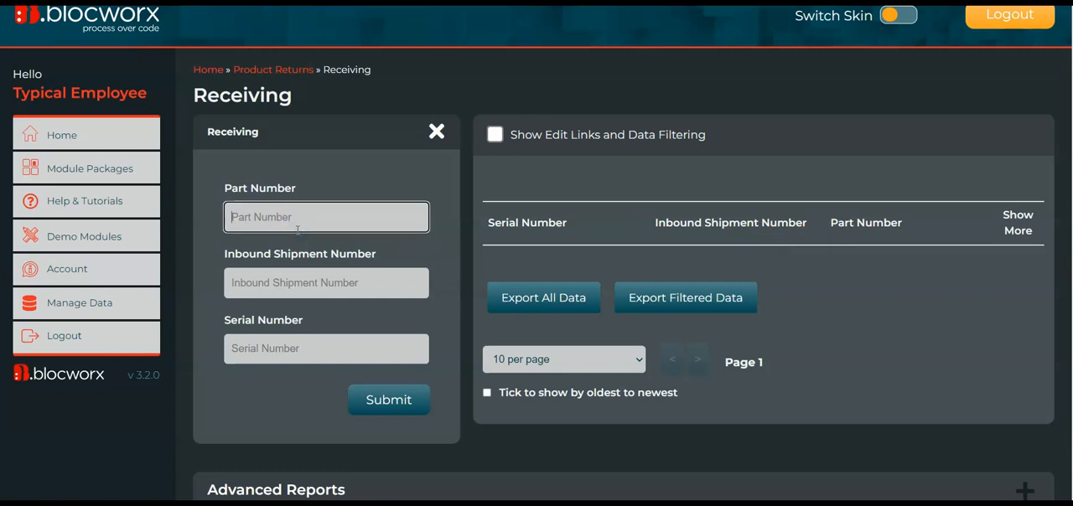
key(Tab)
text(2)
key(Tab)
text(2)
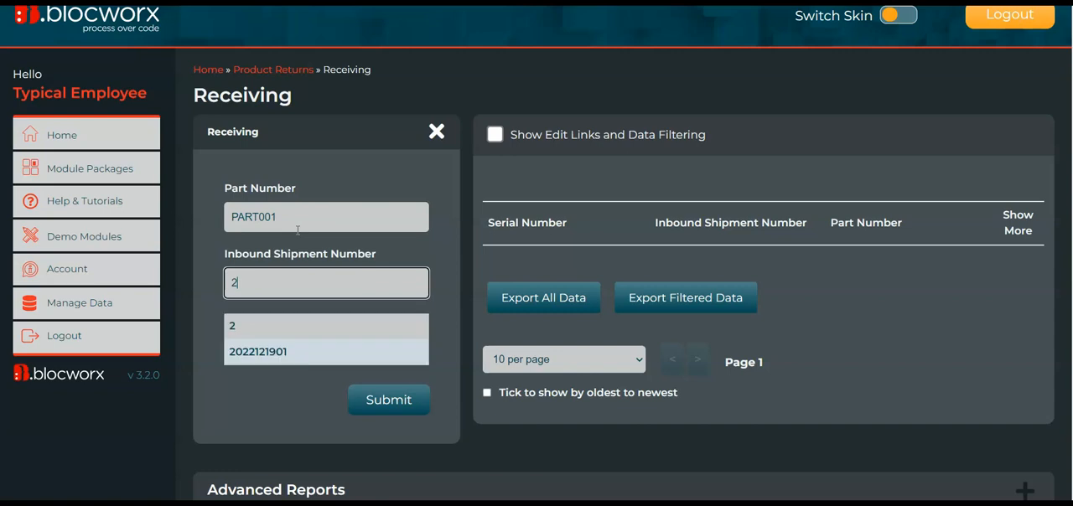
click(299, 355)
click(275, 346)
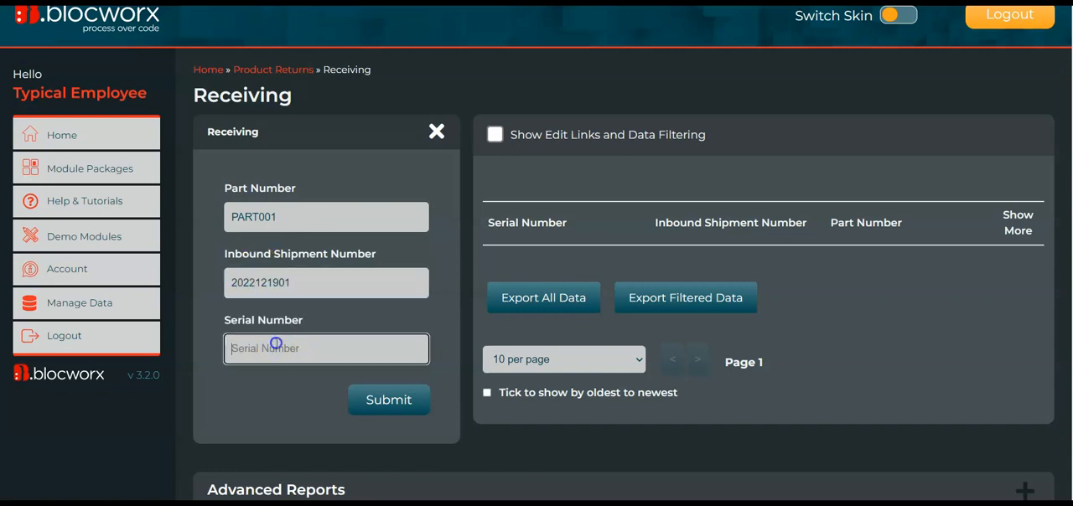
key(Return)
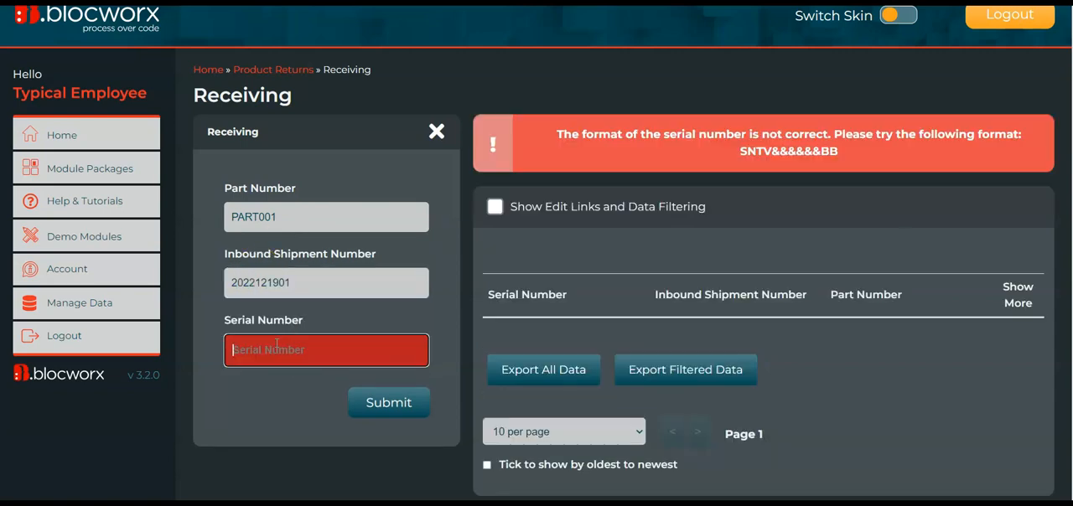
Copy the required serial number format into the Serial Number field, change it to SNTV123456BB, and submit the record.
drag(839, 155, 743, 152)
key(ctrl+c)
click(264, 337)
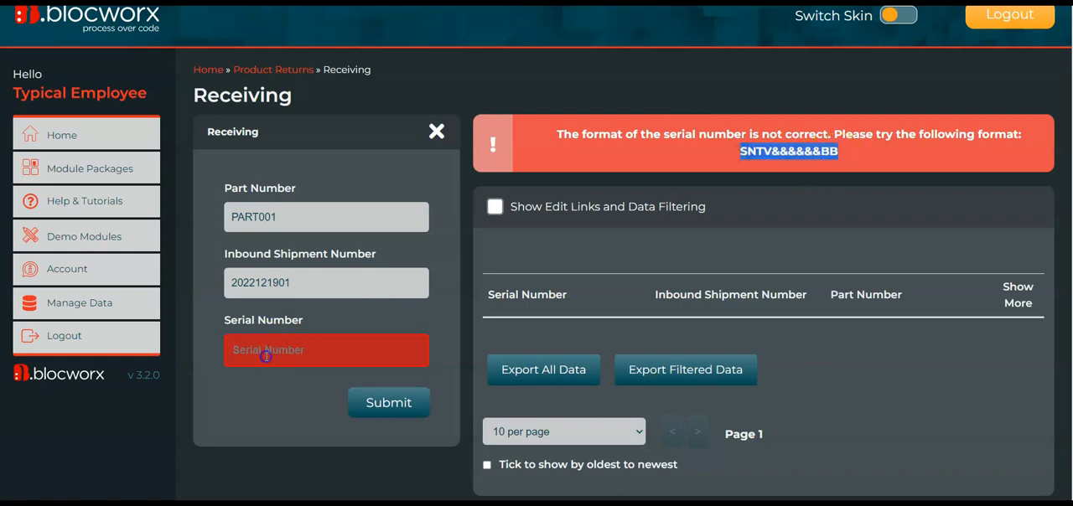
key(ctrl+v)
click(300, 352)
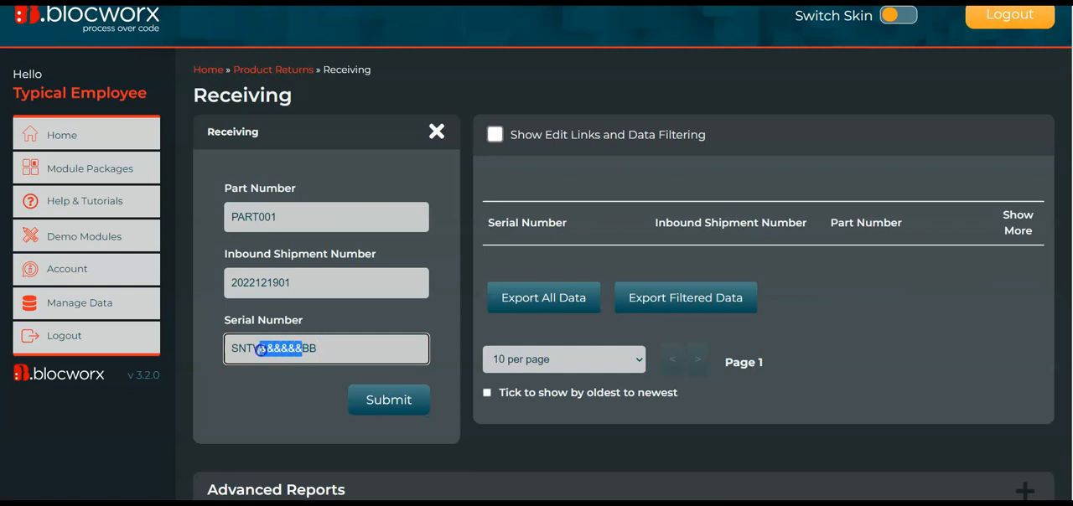
text(123456)
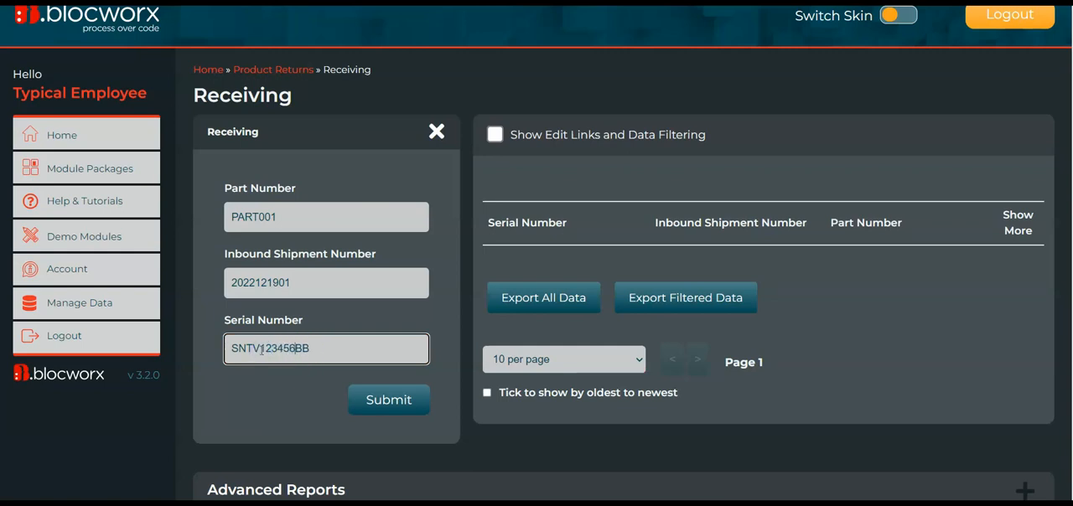
key(Return)
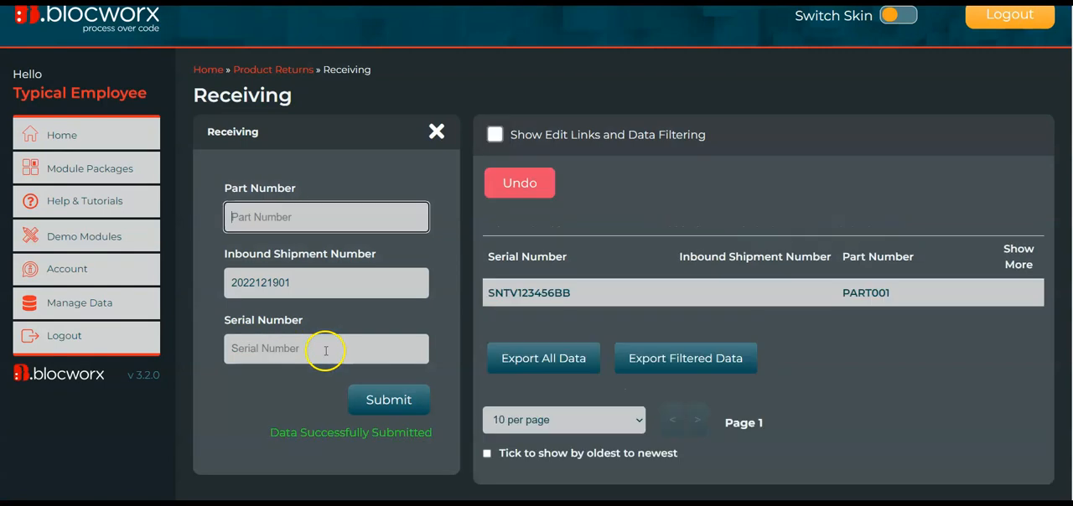
click(355, 217)
text(PART)
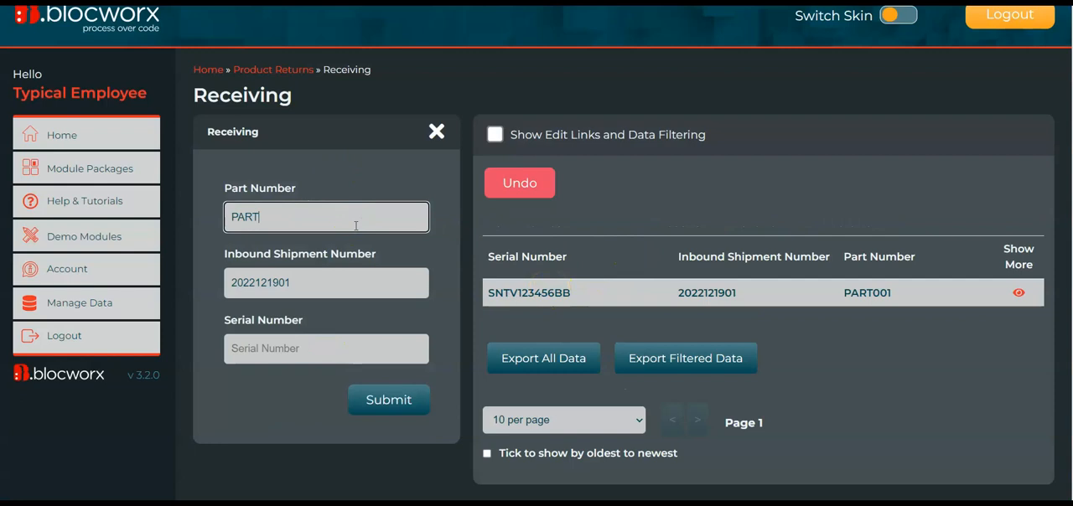
text(001)
double_click(534, 289)
key(ctrl+c)
click(410, 346)
key(ctrl+v)
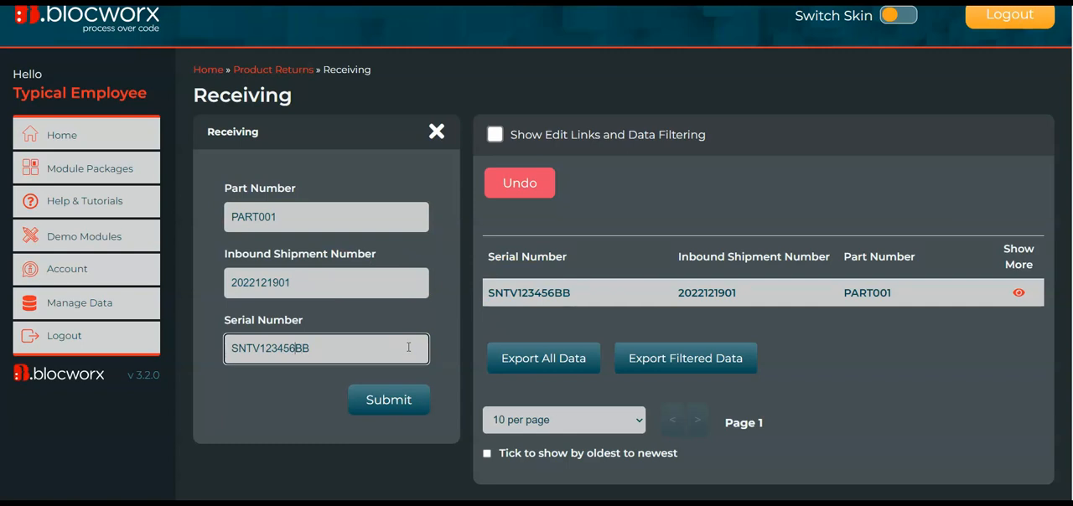
key(Return)
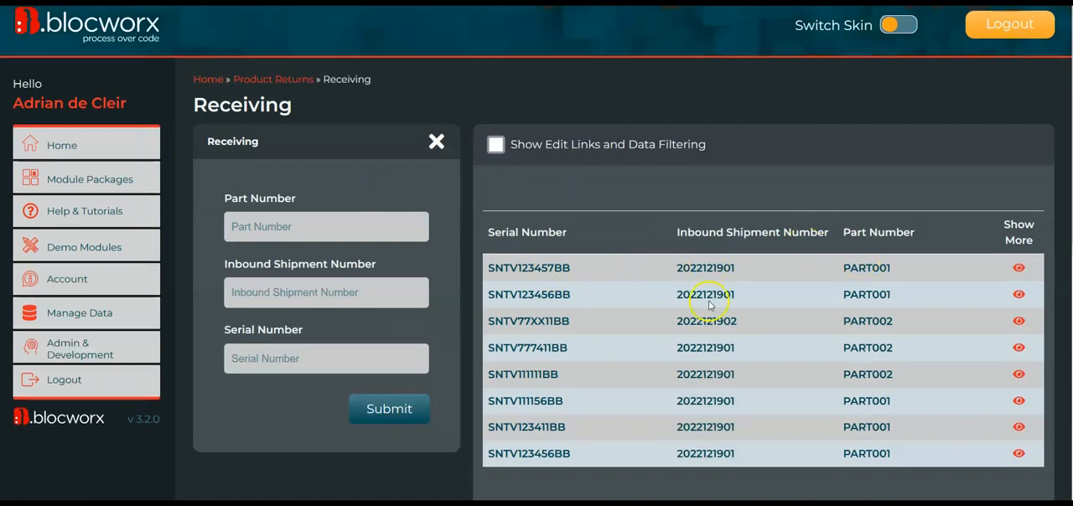
Switch to the administrator's session, hide the Receiving entry form, and examine which user submitted each record.
click(436, 146)
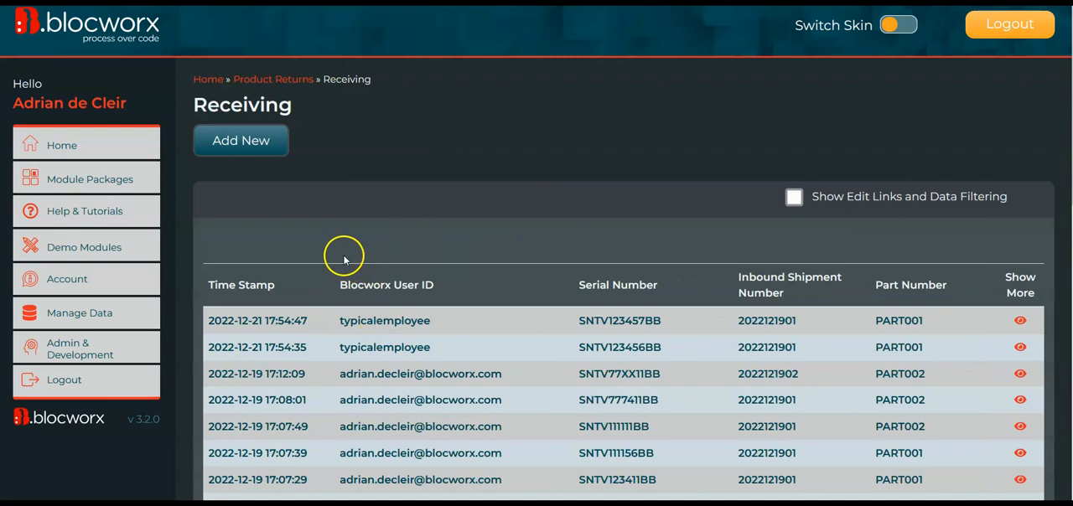
scroll(416, 363, down, 1)
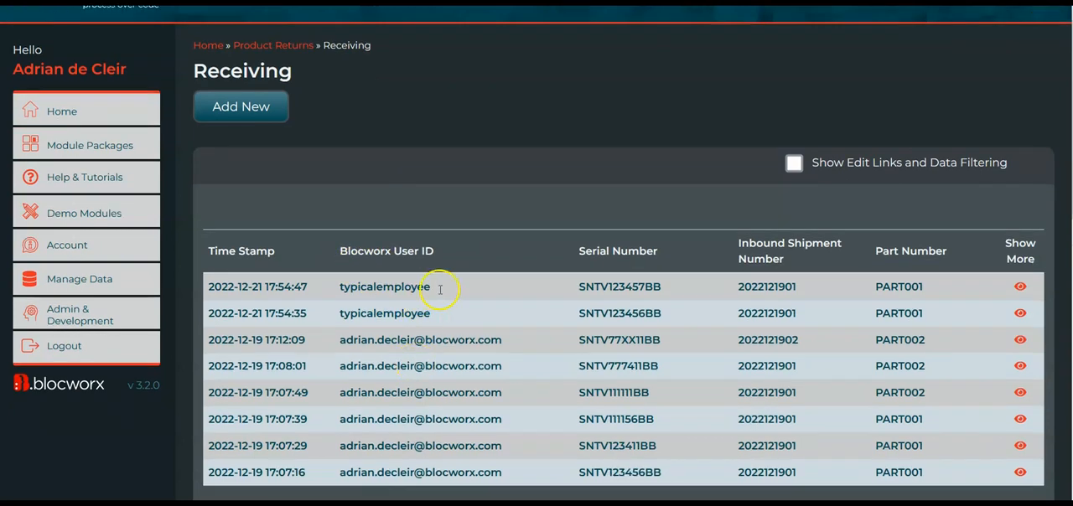
scroll(513, 325, up, 1)
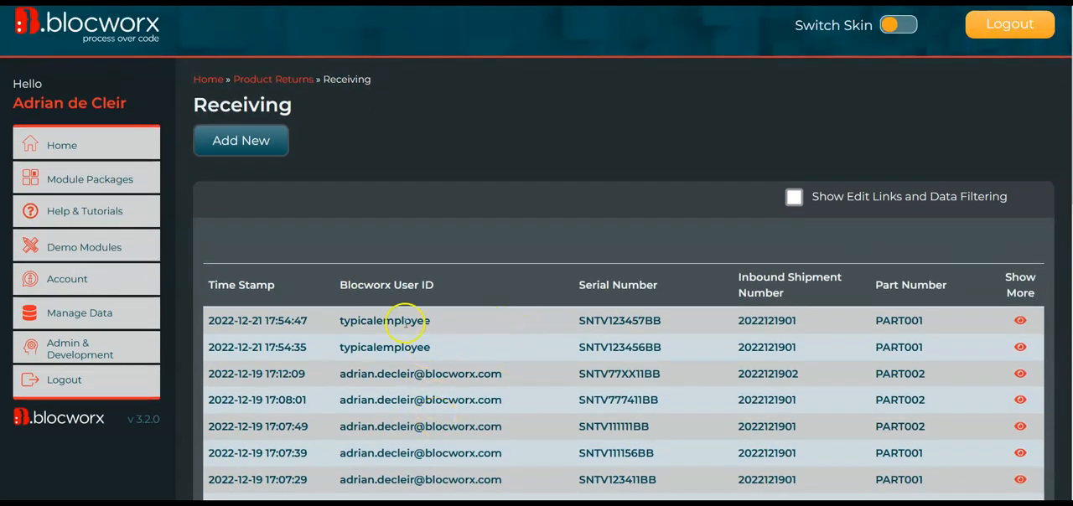
scroll(410, 390, down, 1)
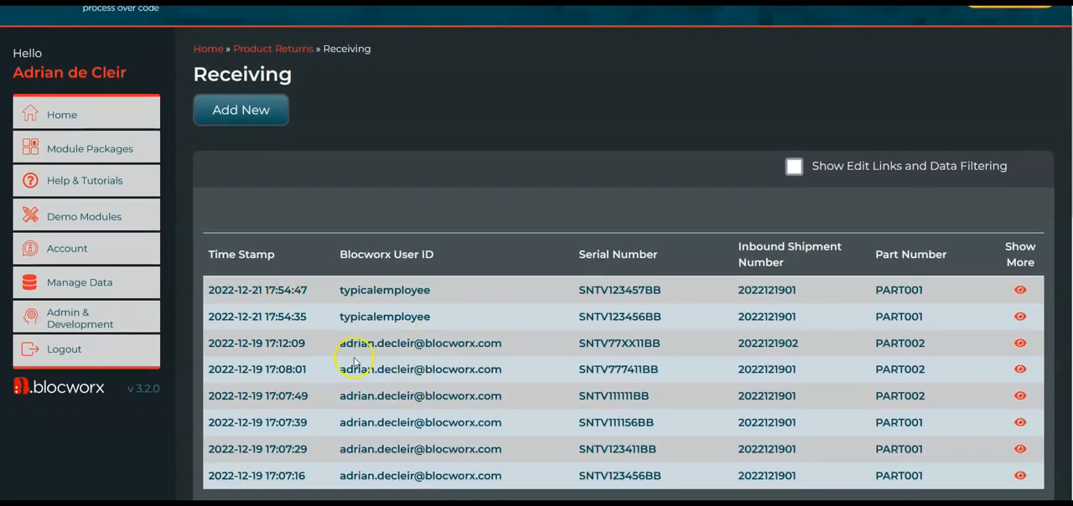
scroll(462, 311, up, 1)
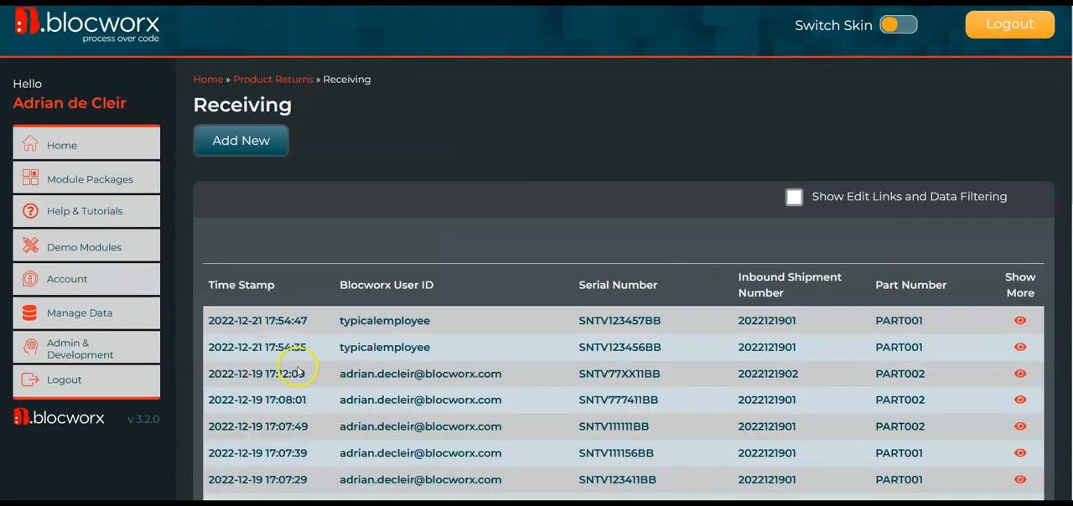
Open Manage Users from the administration page and examine the roles assigned to the Typical Employee account.
click(113, 338)
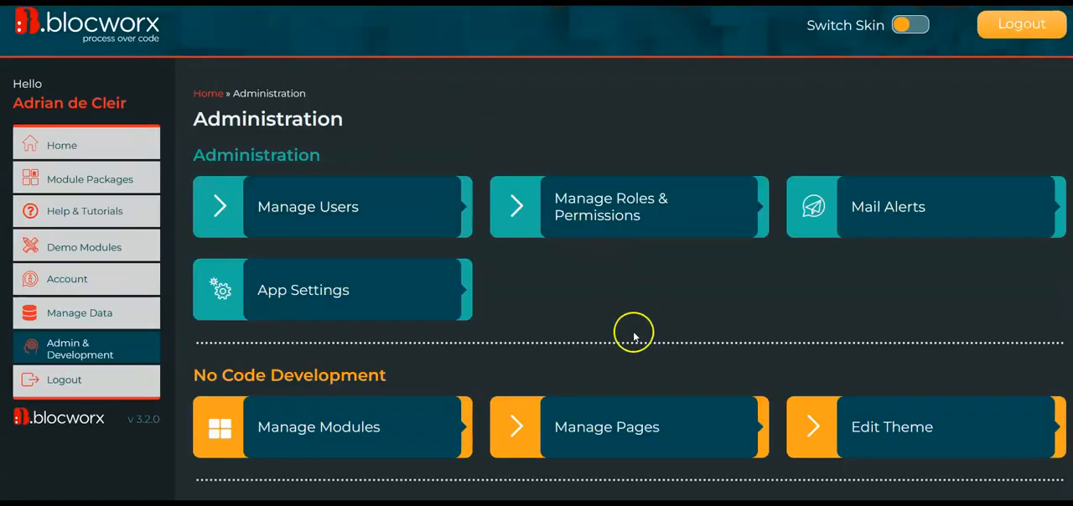
click(394, 212)
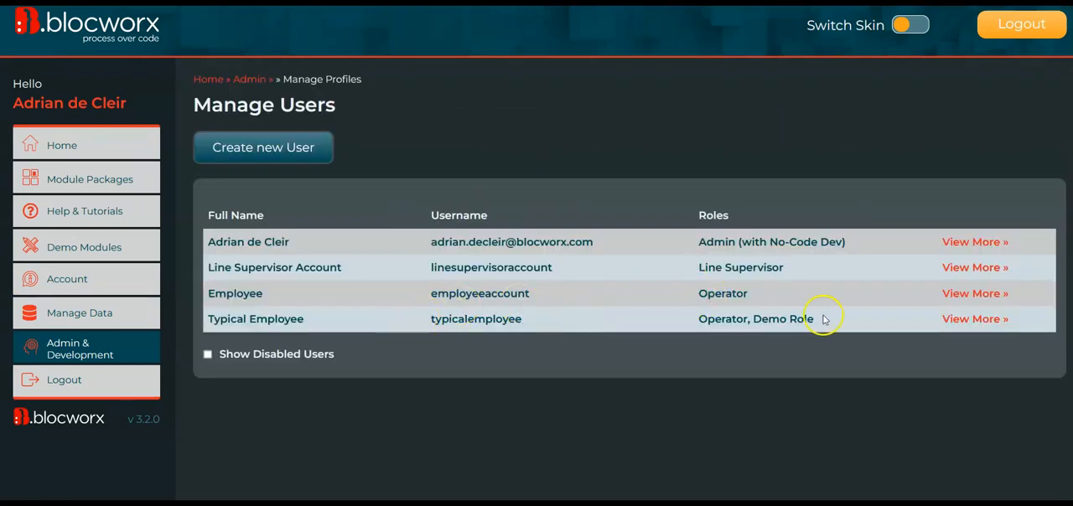
drag(815, 321, 759, 322)
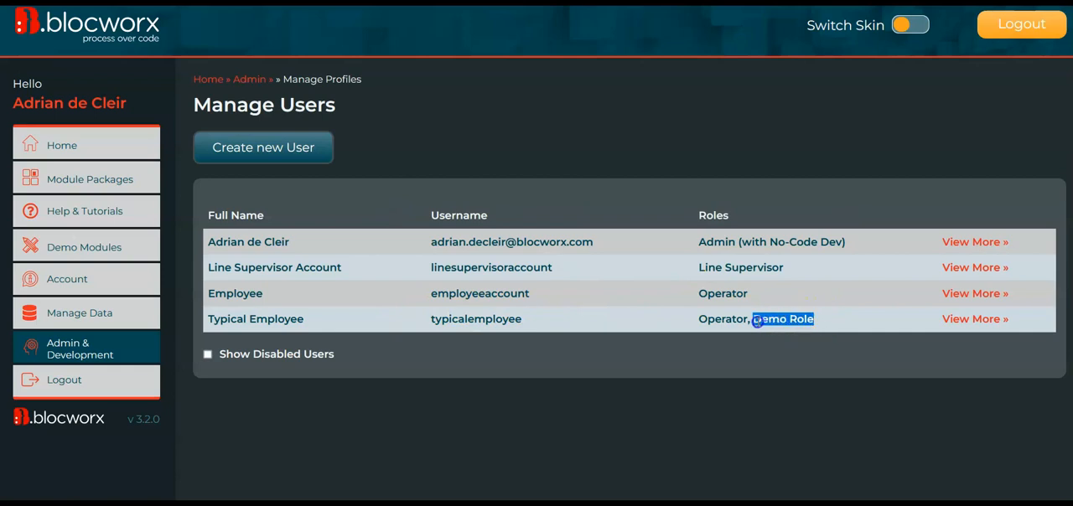
double_click(732, 323)
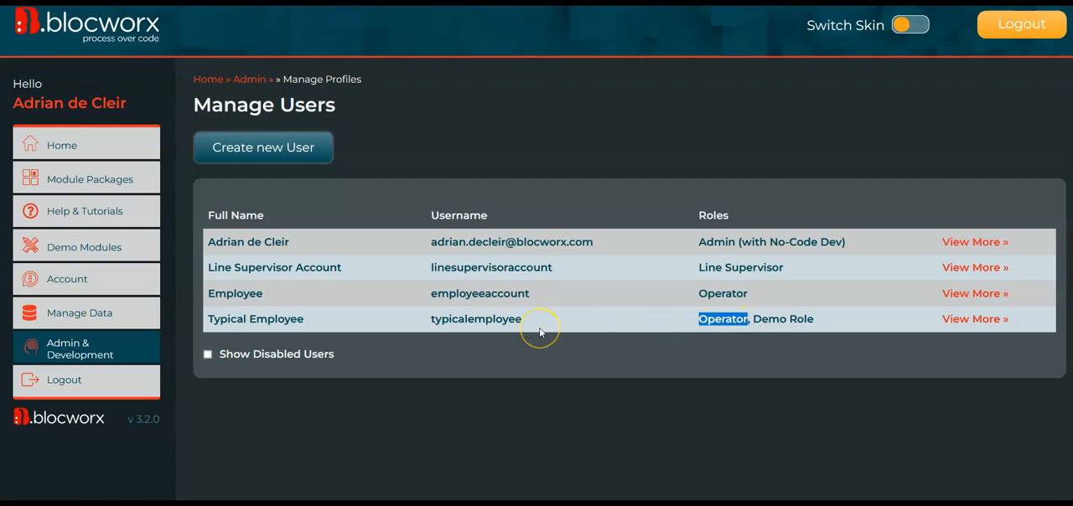
click(860, 322)
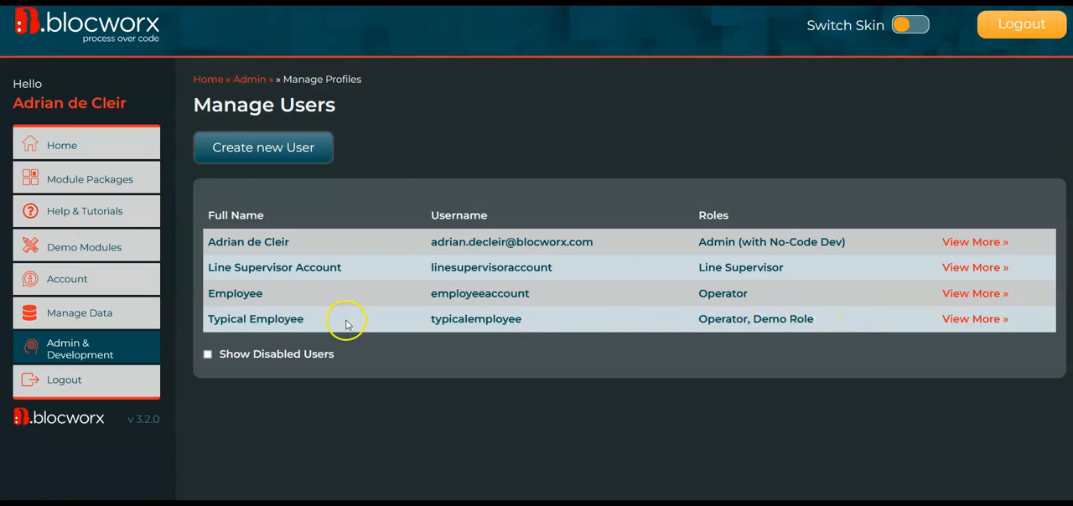
double_click(435, 322)
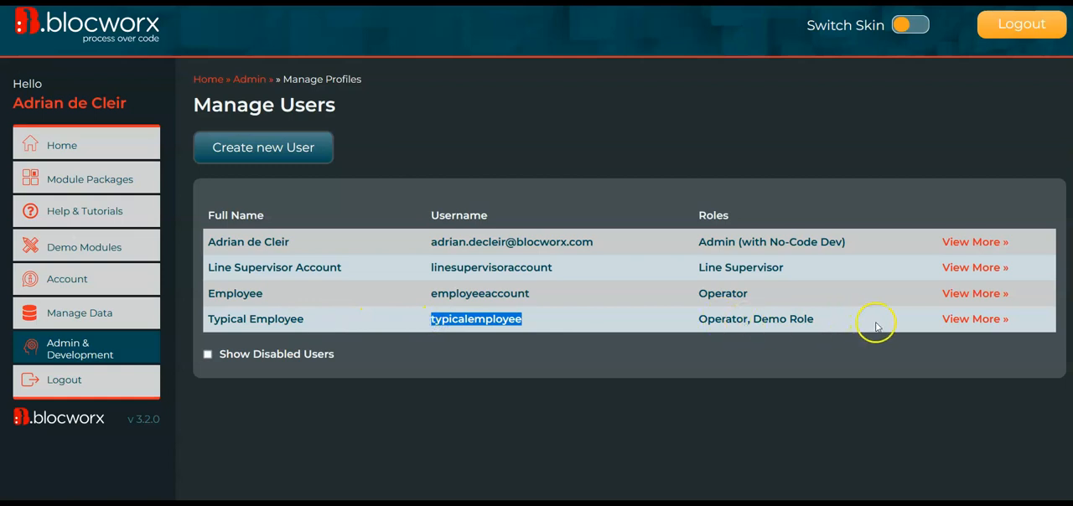
drag(841, 316, 698, 321)
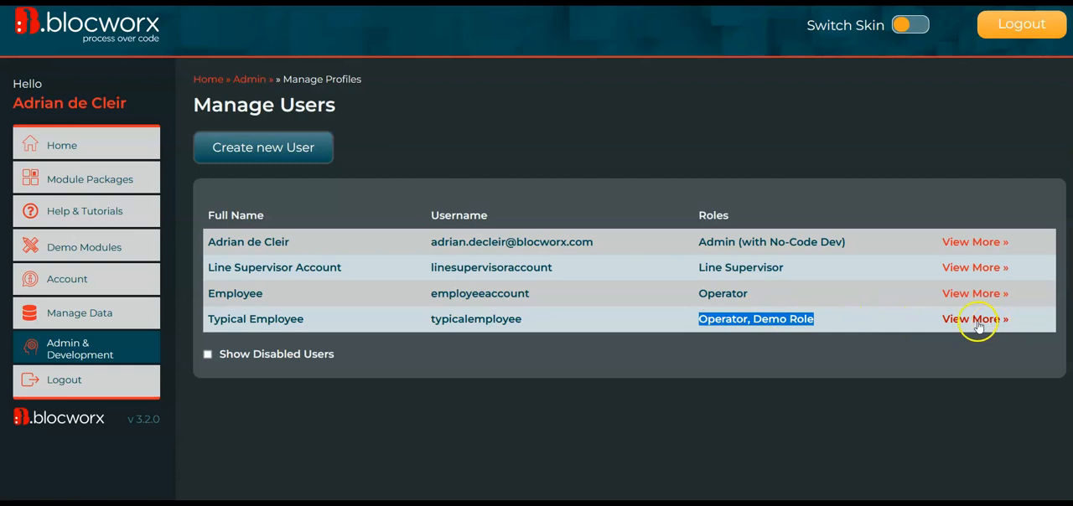
click(902, 319)
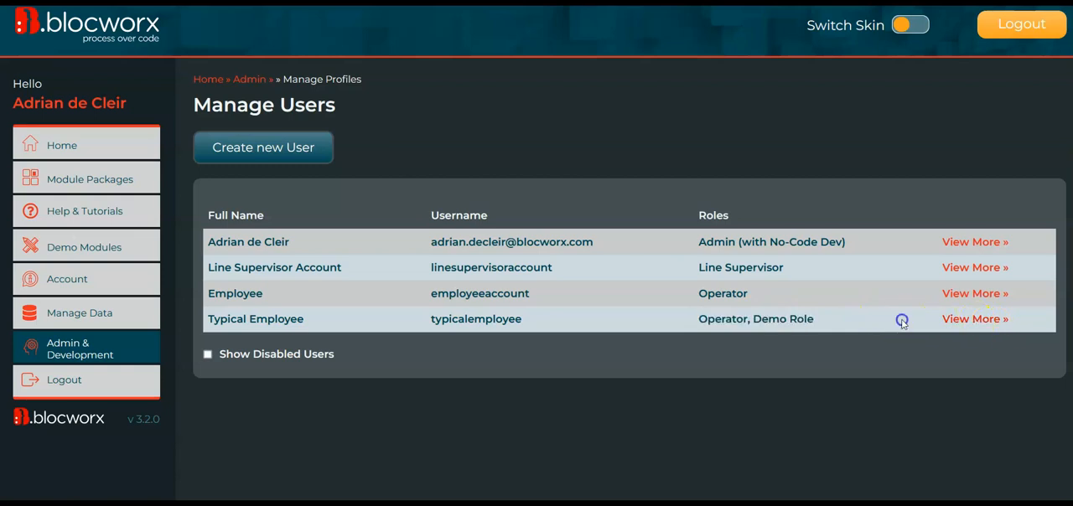
Add the "Is not included in Data restrictions set on Blocs" permission to the Typical Employee account and update the profile.
click(968, 320)
scroll(597, 323, down, 3)
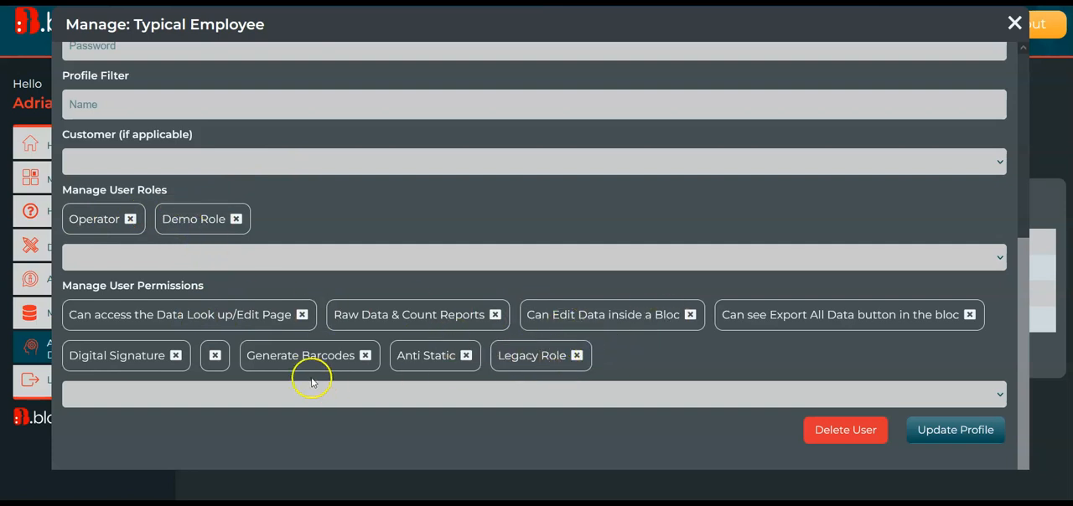
click(171, 400)
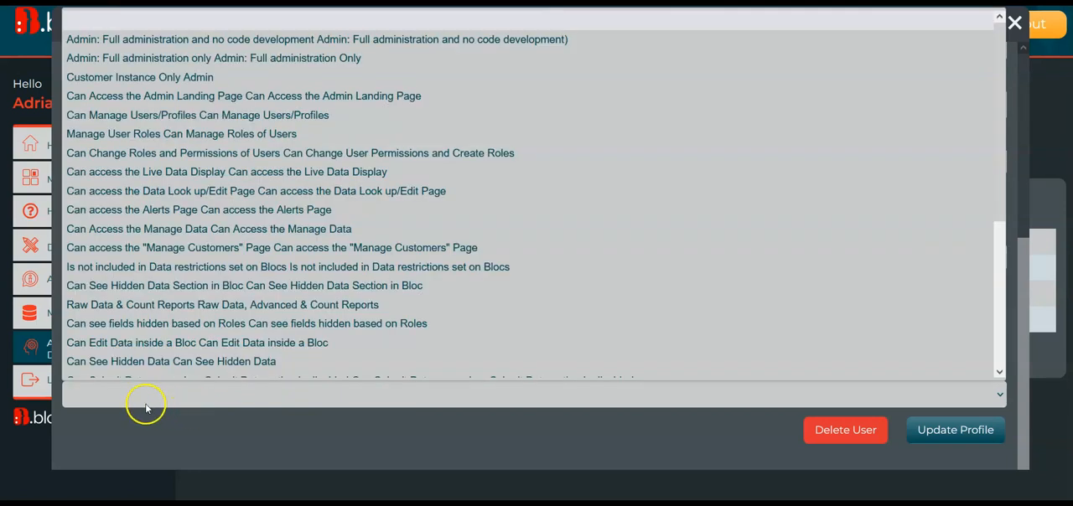
scroll(125, 399, down, 1)
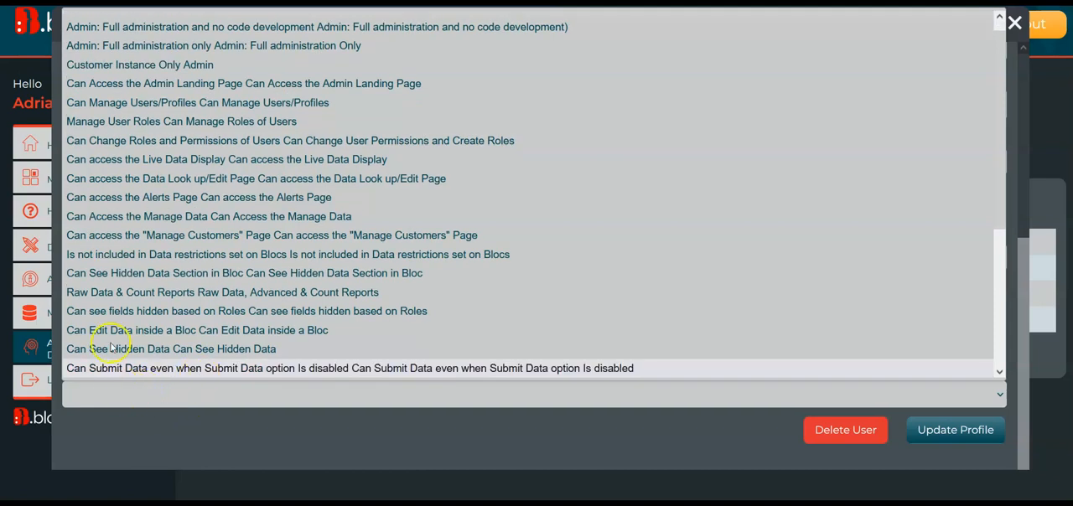
click(153, 254)
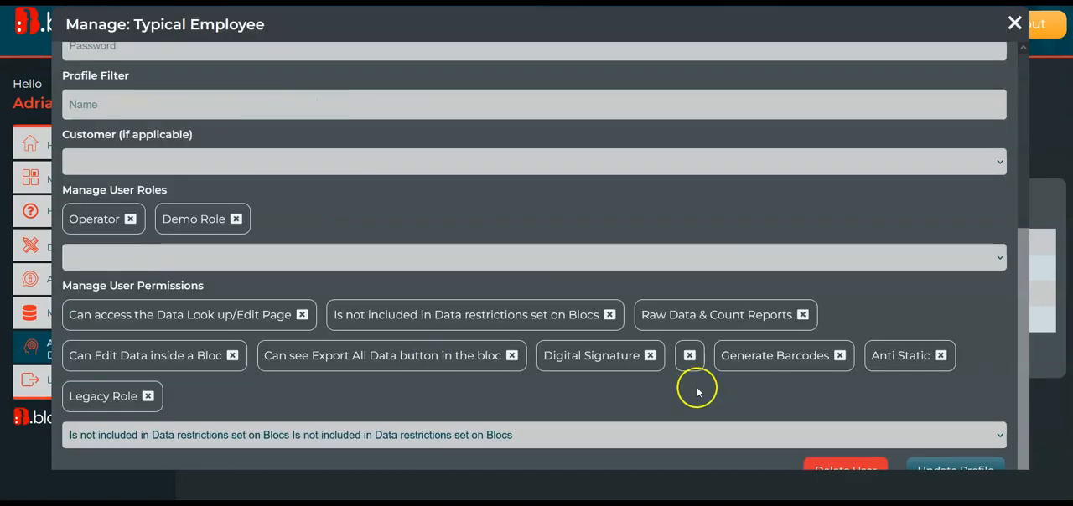
scroll(707, 387, down, 1)
click(924, 444)
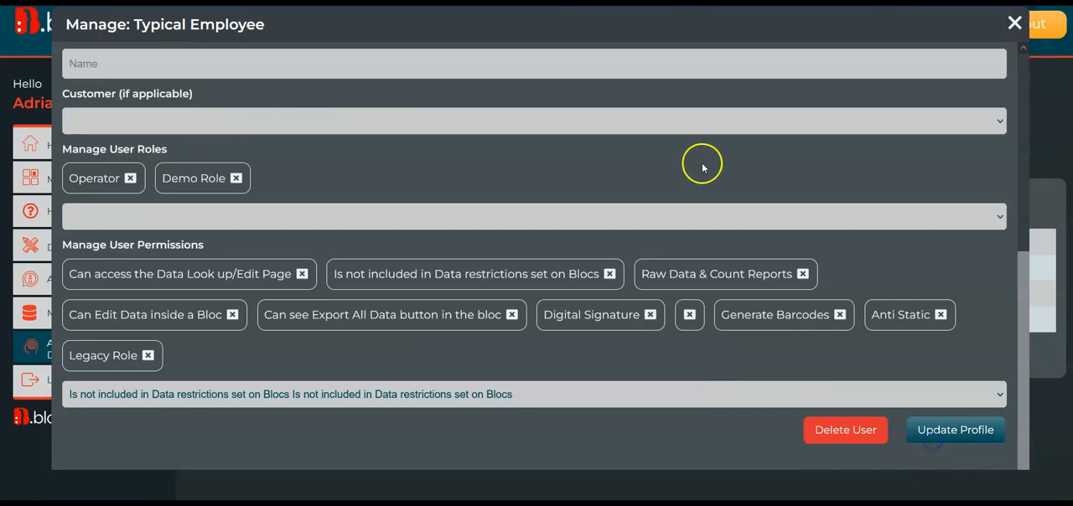
click(652, 281)
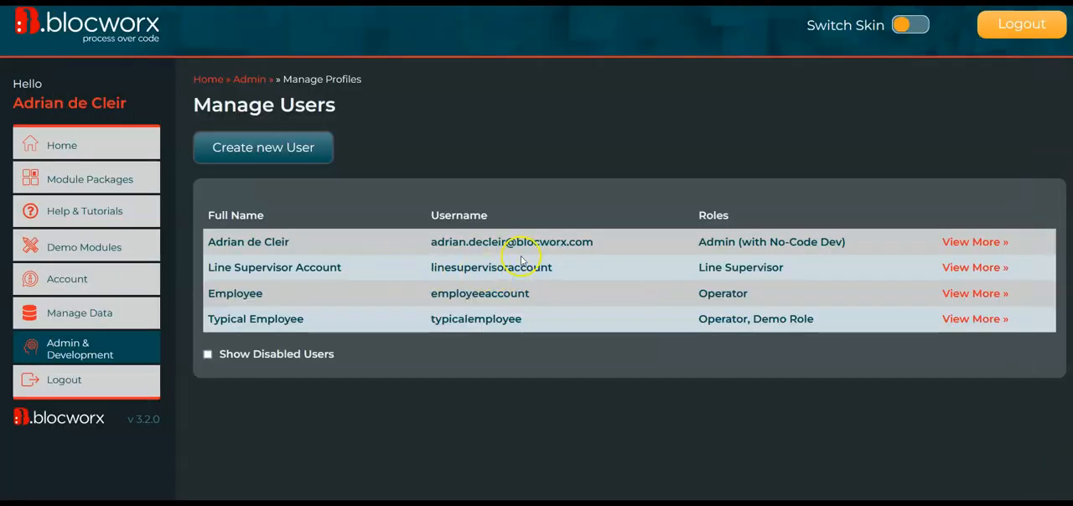
Check the Typical Employee's saved permissions, close the profile, and review the Receiving records in that employee's session.
click(977, 319)
scroll(596, 324, down, 3)
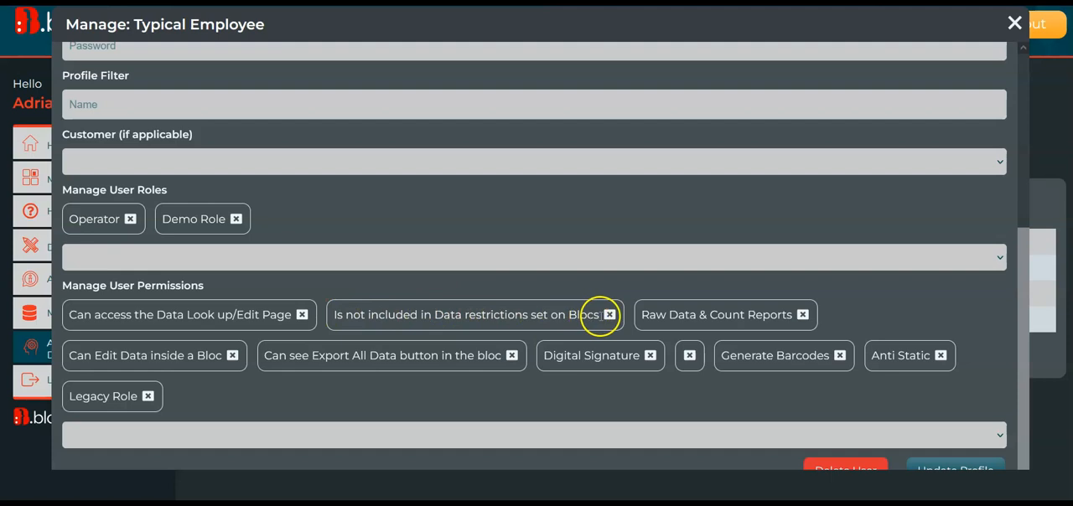
scroll(707, 241, up, 3)
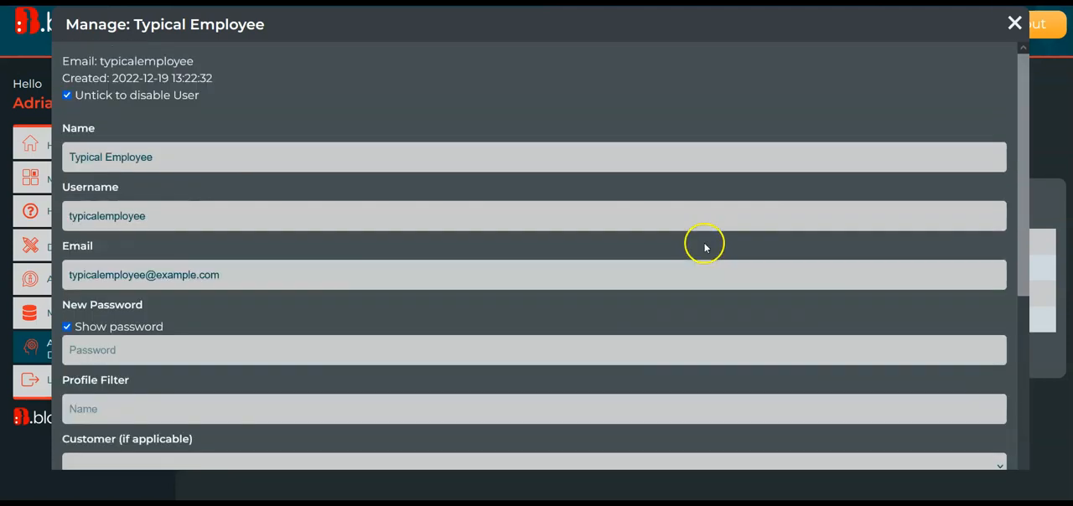
click(1015, 22)
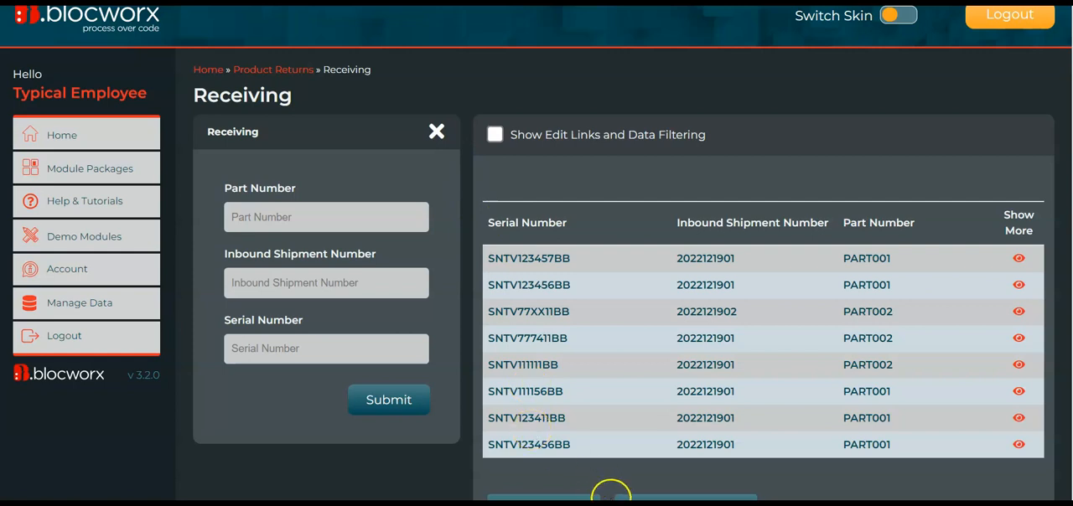
scroll(536, 251, up, 1)
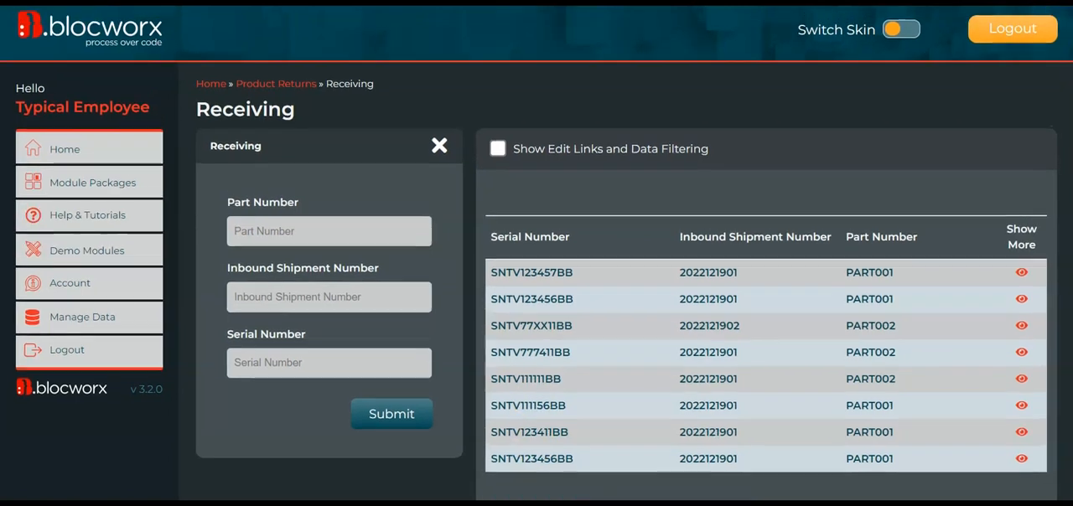